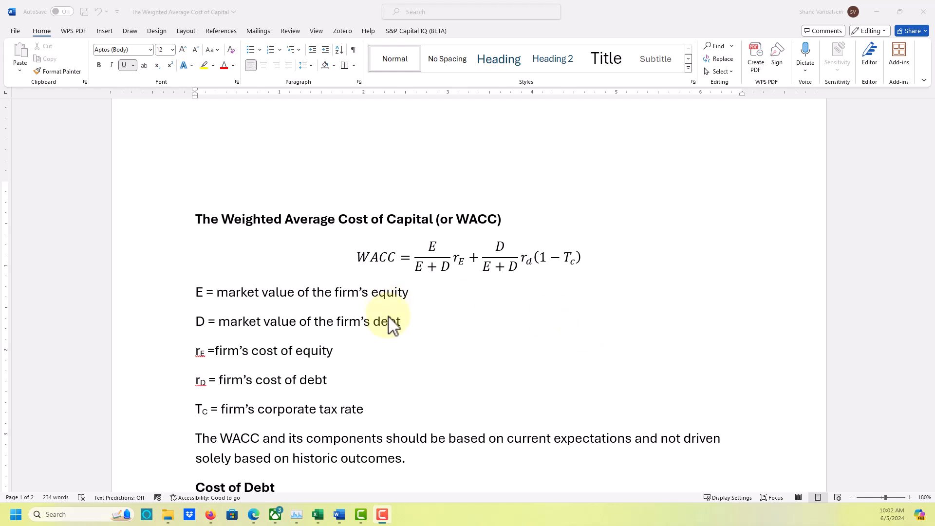
# Read the WACC formula, its variable definitions and the Cost of Debt section in the Word document, glancing at the Excel workbook in between.
pyautogui.scroll(-3, 488, 307)
pyautogui.scroll(-2, 488, 308)
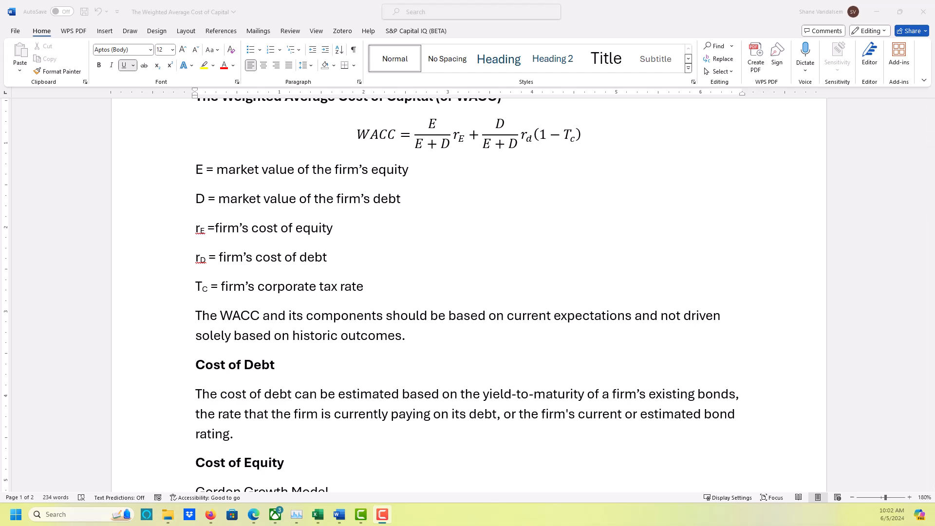
pyautogui.hotkey('alt', 'Tab')
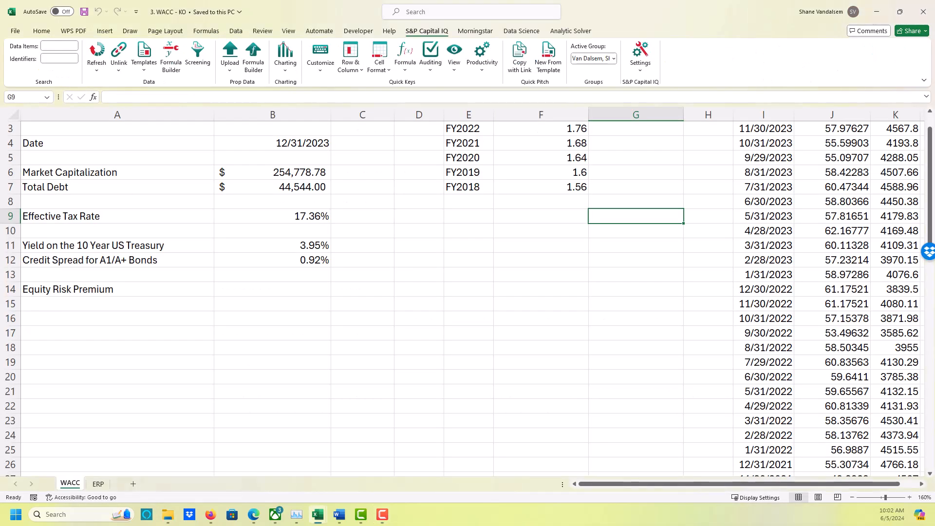
pyautogui.scroll(1, 441, 330)
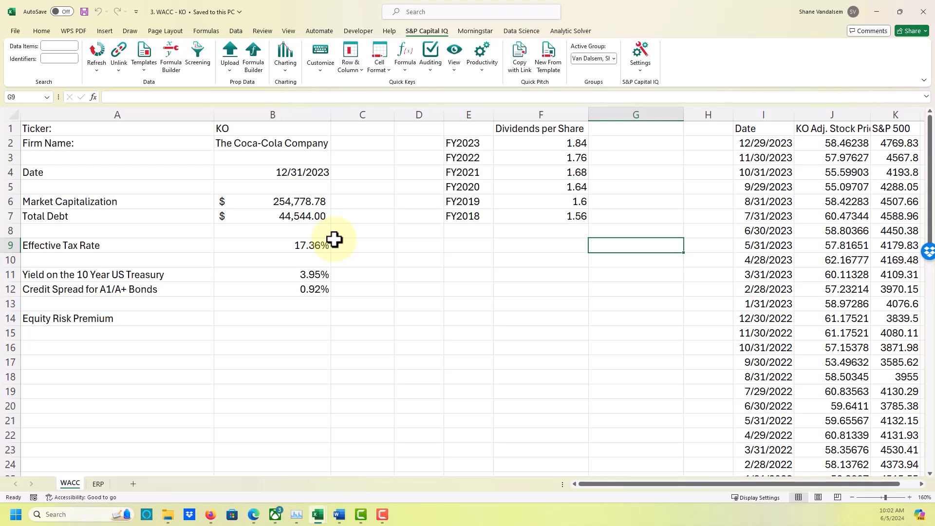
pyautogui.click(343, 515)
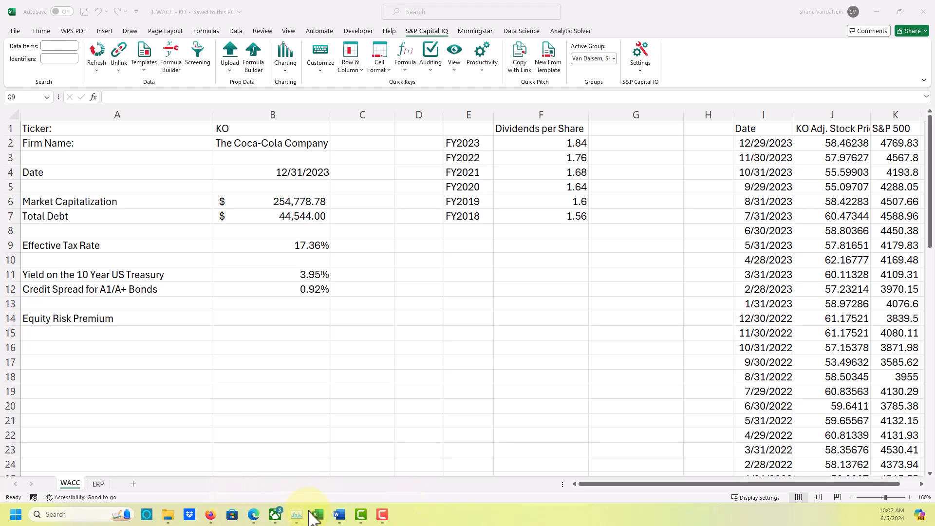
pyautogui.moveTo(341, 517)
pyautogui.click(432, 481)
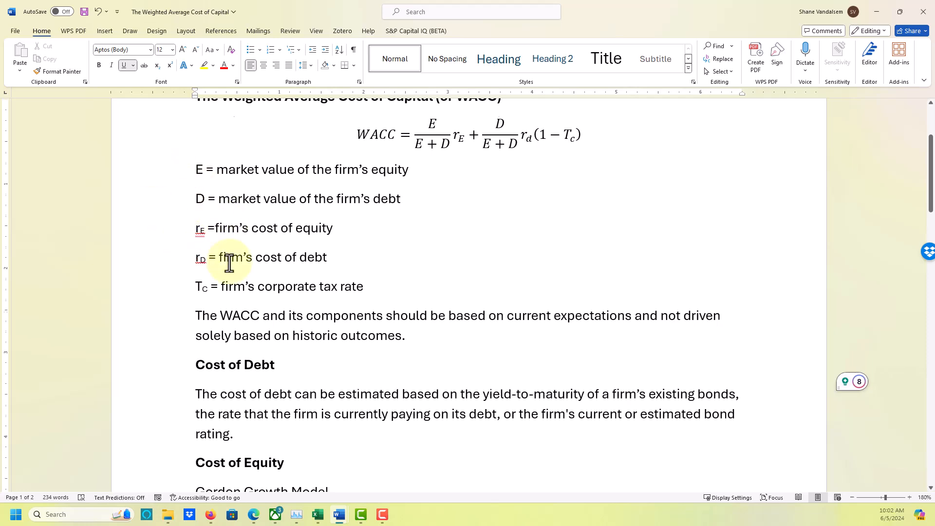
pyautogui.scroll(3, 224, 263)
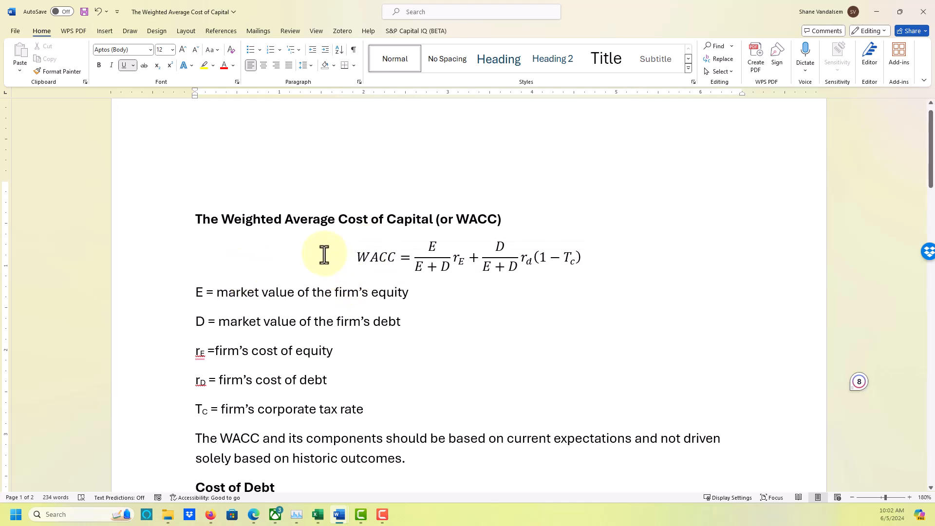
pyautogui.scroll(-2, 326, 253)
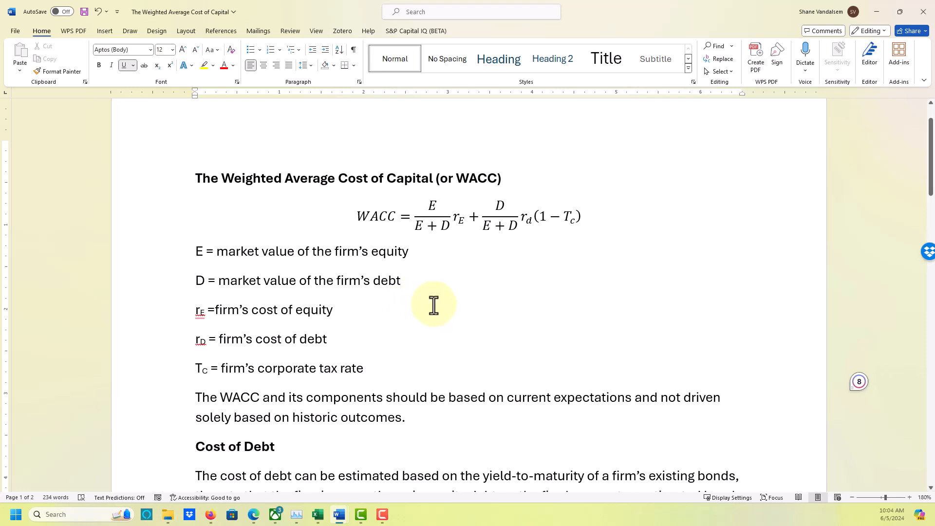
pyautogui.scroll(-3, 434, 305)
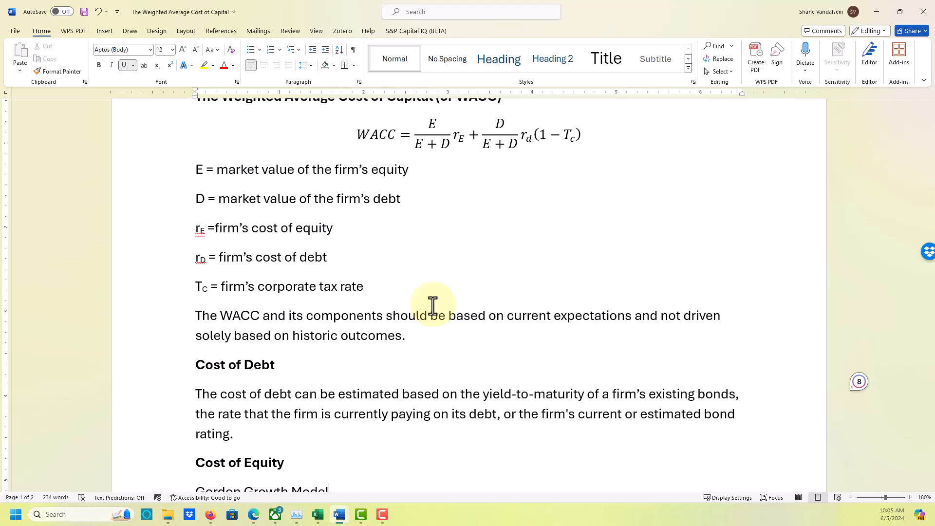
pyautogui.scroll(-1, 416, 308)
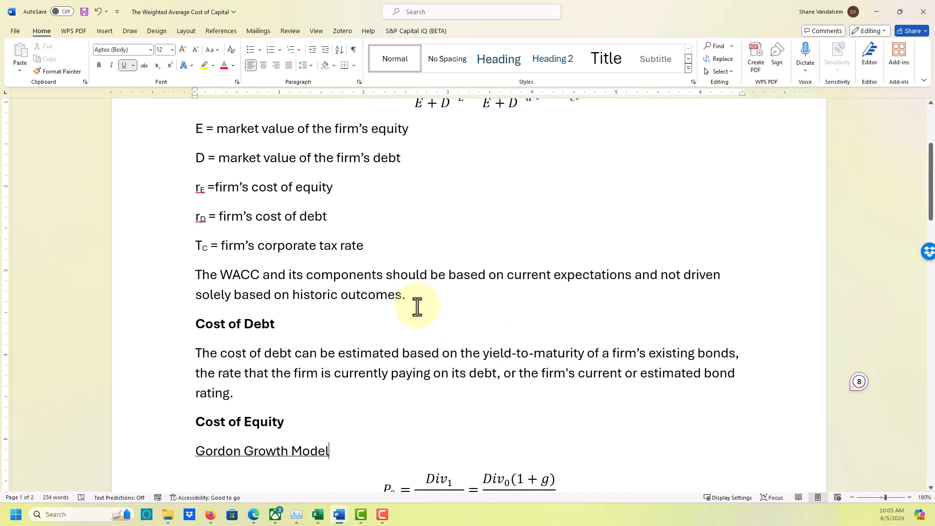
pyautogui.scroll(-1, 416, 307)
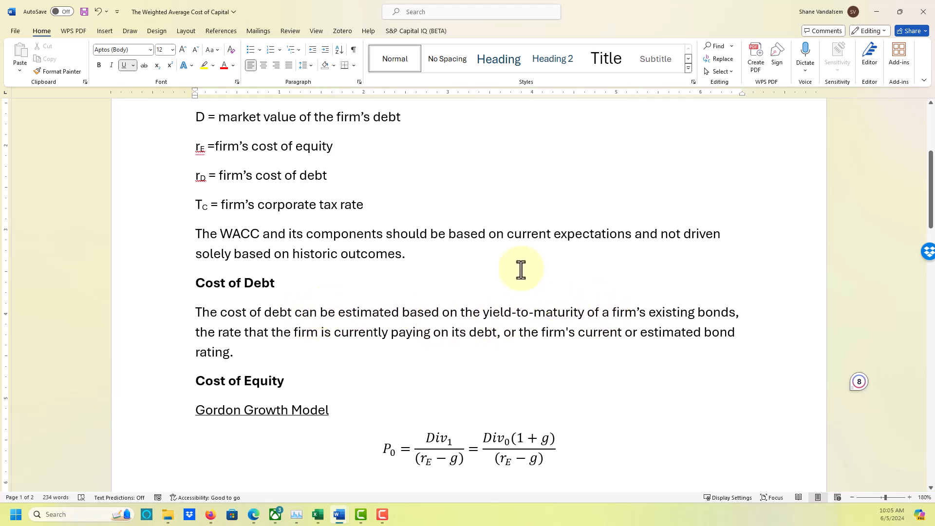
pyautogui.click(487, 274)
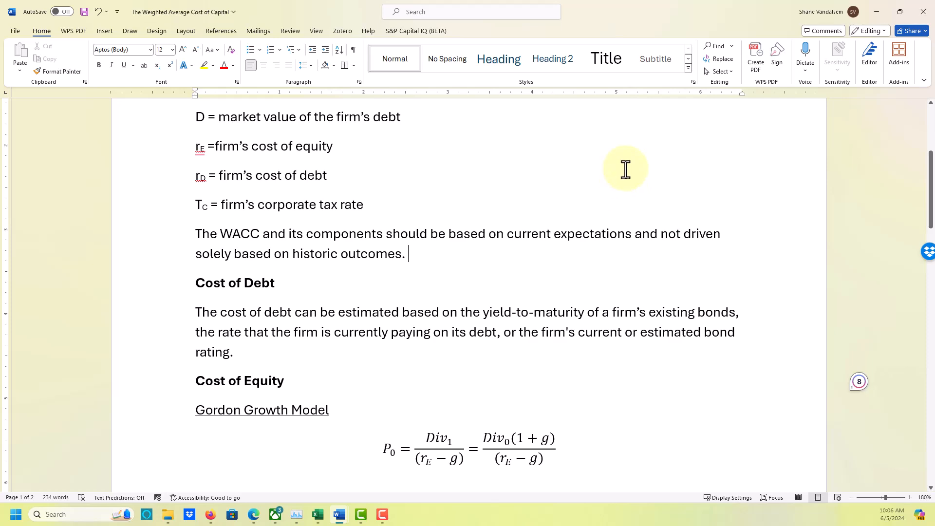
# Switch to the WACC - KO workbook in Excel and view the ticker and firm name at the start of the WACC sheet.
pyautogui.click(884, 16)
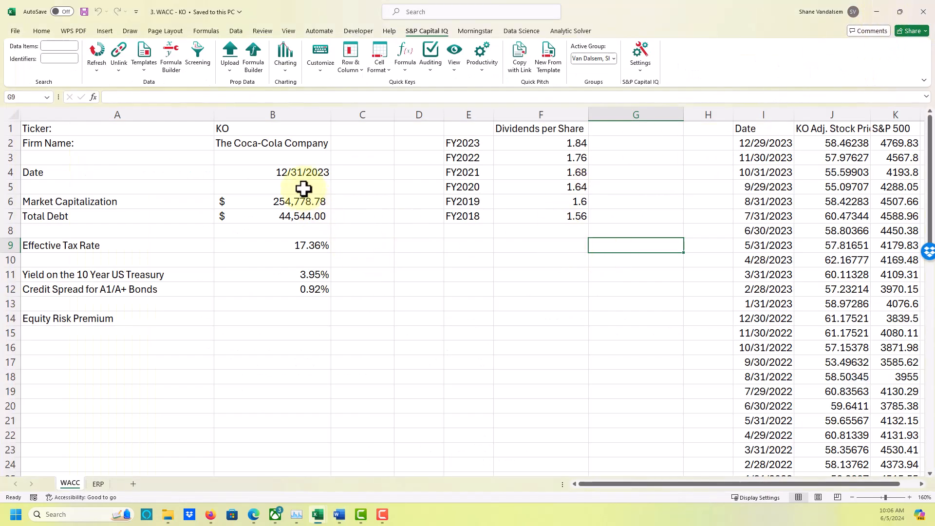
pyautogui.keyDown('ctrl'); pyautogui.scroll(1, 187, 245); pyautogui.keyUp('ctrl')
pyautogui.click(187, 246)
pyautogui.press('Up')
pyautogui.press('Up')
pyautogui.press('Up')
pyautogui.press('Up')
pyautogui.press('Up')
pyautogui.press('Up')
pyautogui.press('Up')
pyautogui.press('Up')
pyautogui.press('Up')
pyautogui.press('Left')
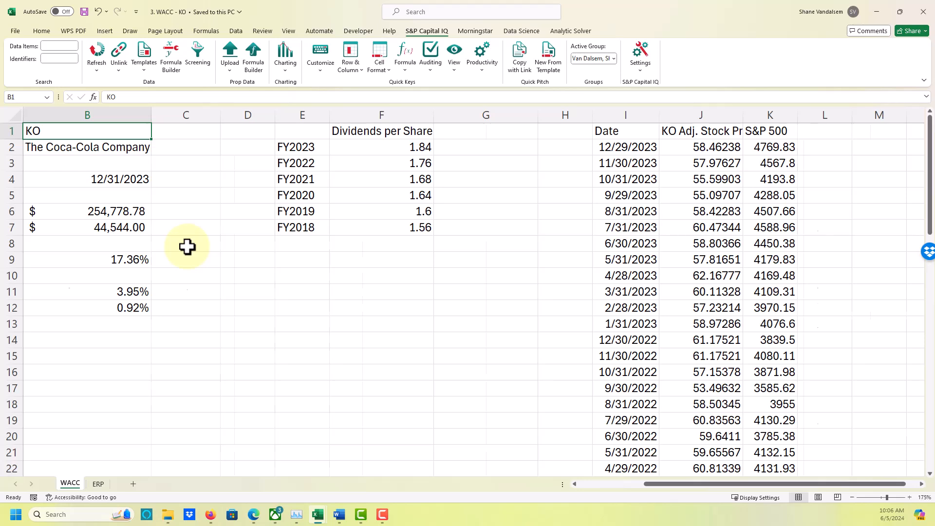
pyautogui.press('Left')
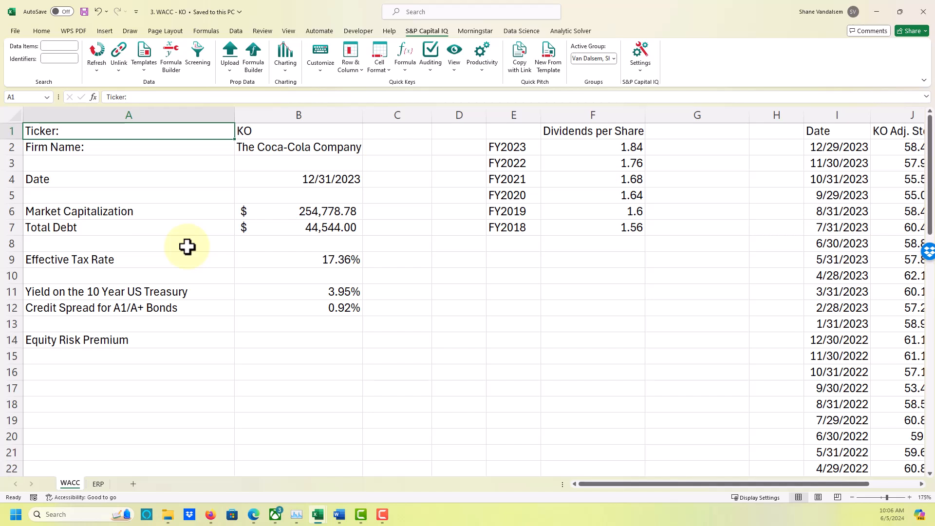
# Examine the market capitalization formula in B6 and the 10 Year US Treasury yield in B11.
pyautogui.press('Down')
pyautogui.press('Down')
pyautogui.press('Down')
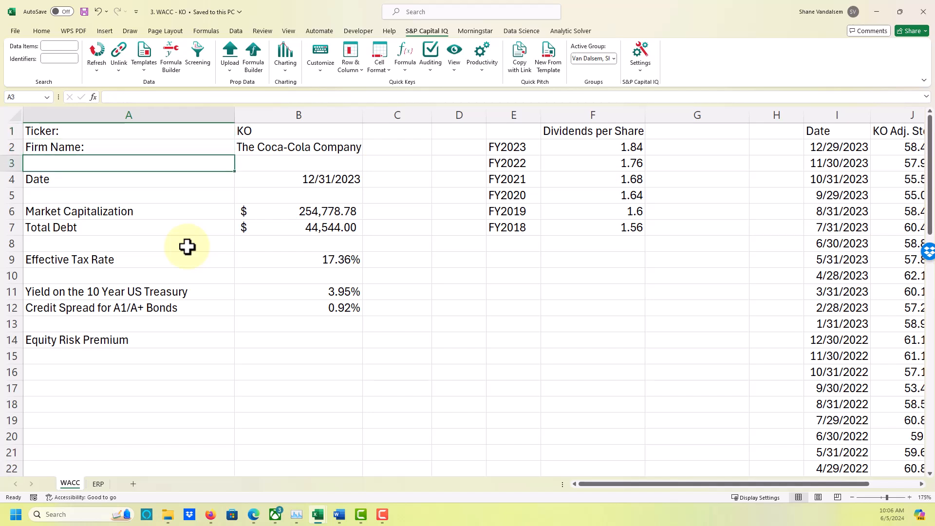
pyautogui.press('Down')
pyautogui.press('Down')
pyautogui.press('Right')
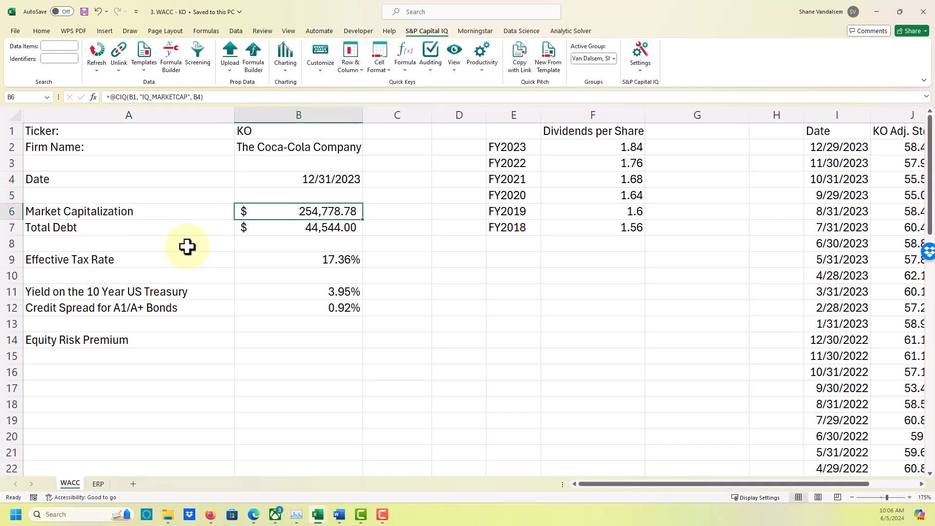
pyautogui.press('Up')
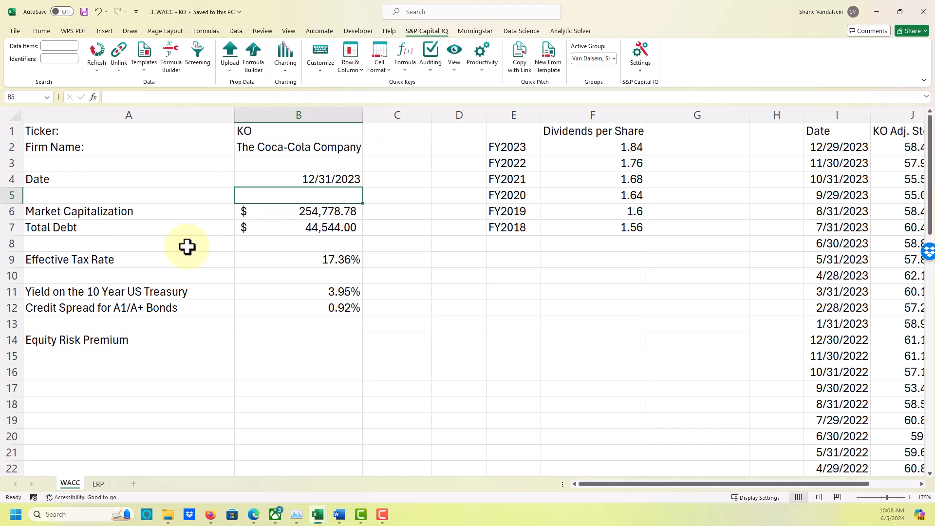
pyautogui.press('Down')
pyautogui.press('Down')
pyautogui.press('Down')
pyautogui.press('Down')
pyautogui.press('Down')
pyautogui.press('Down')
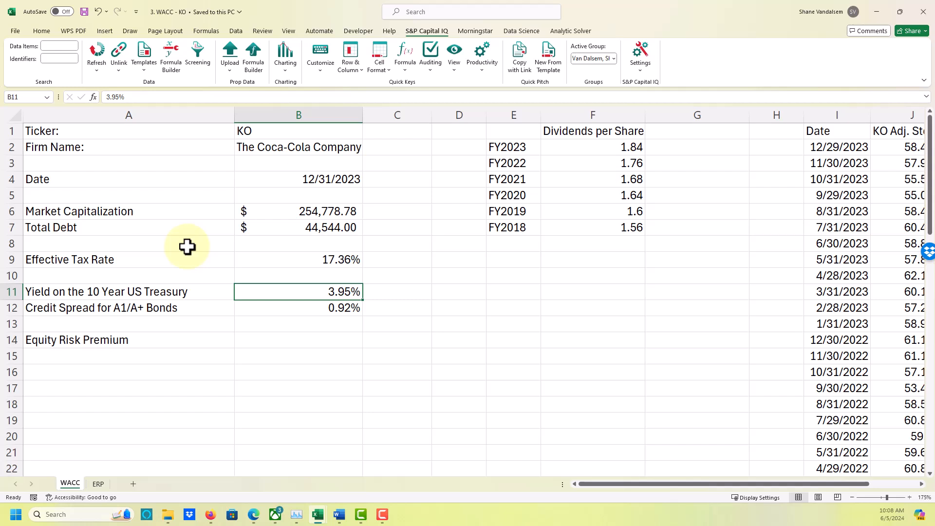
# Enter the source note "<-- Aswath Damodaran" in C12 beside the credit spread.
pyautogui.press('Right')
pyautogui.press('Down')
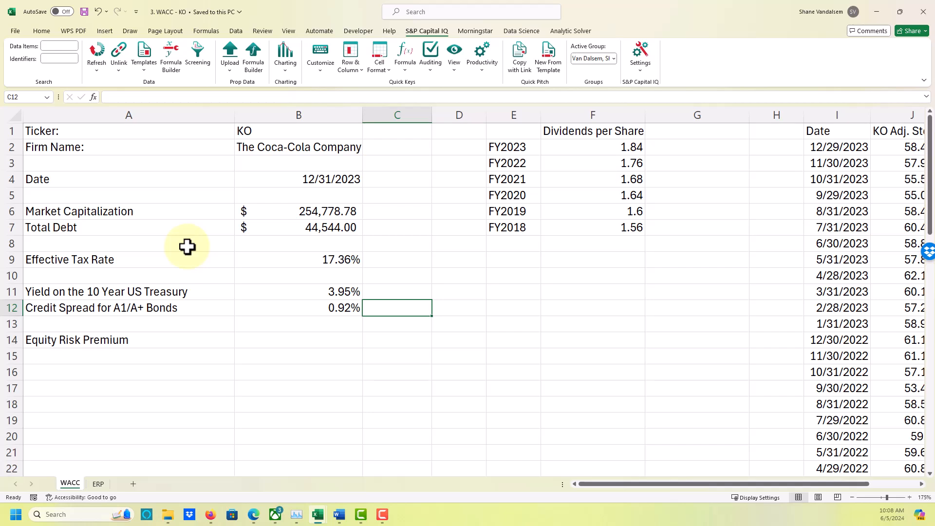
pyautogui.write('<--')
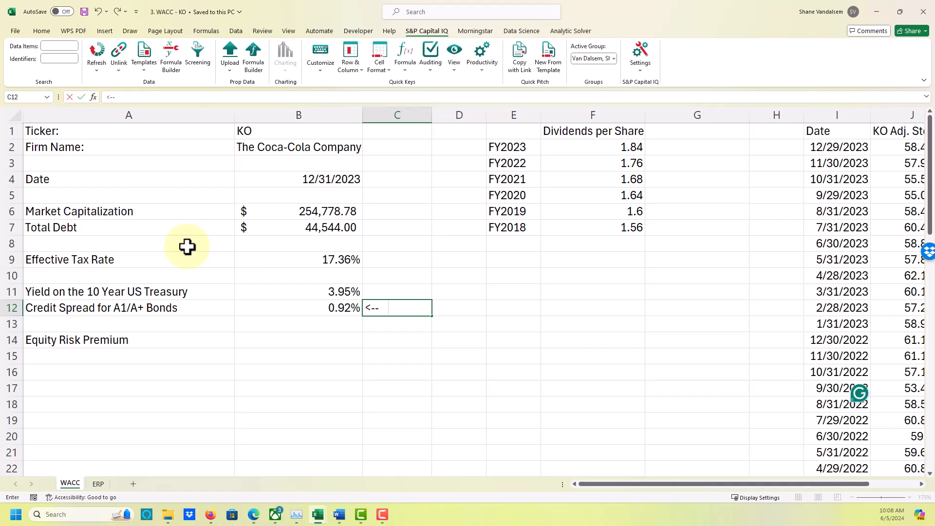
pyautogui.write(' Aswath Damodaran')
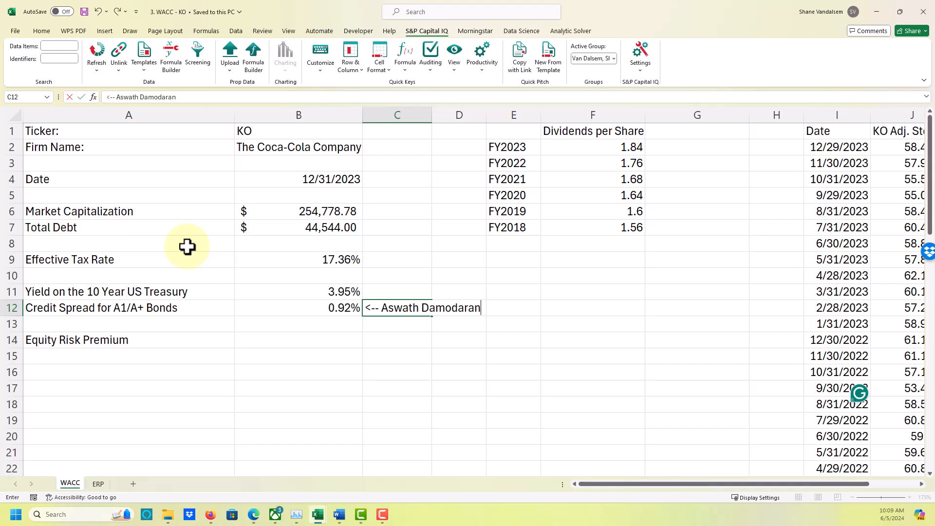
pyautogui.press('Return')
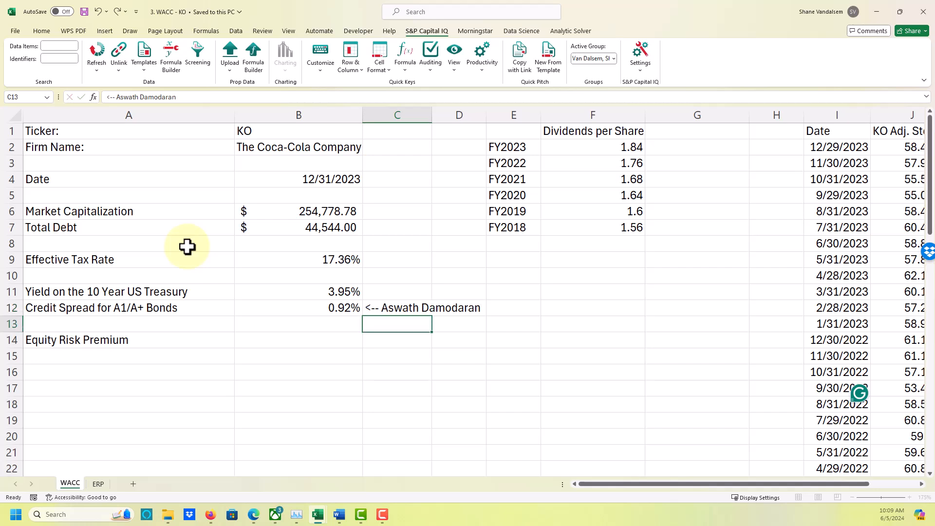
# Label cell A13, below the credit spread row, "Cost of Debt".
pyautogui.press('Left')
pyautogui.press('Left')
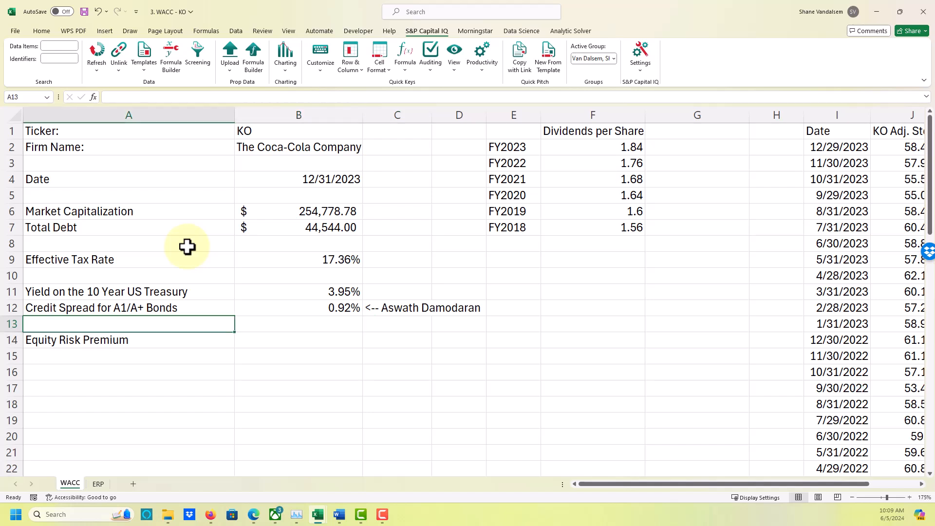
pyautogui.write('Cost o')
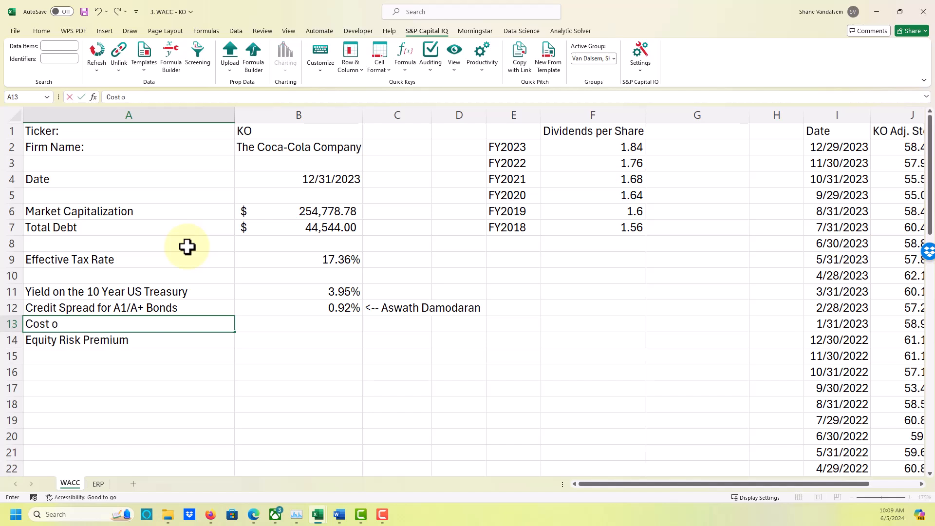
pyautogui.write('f Dennt')
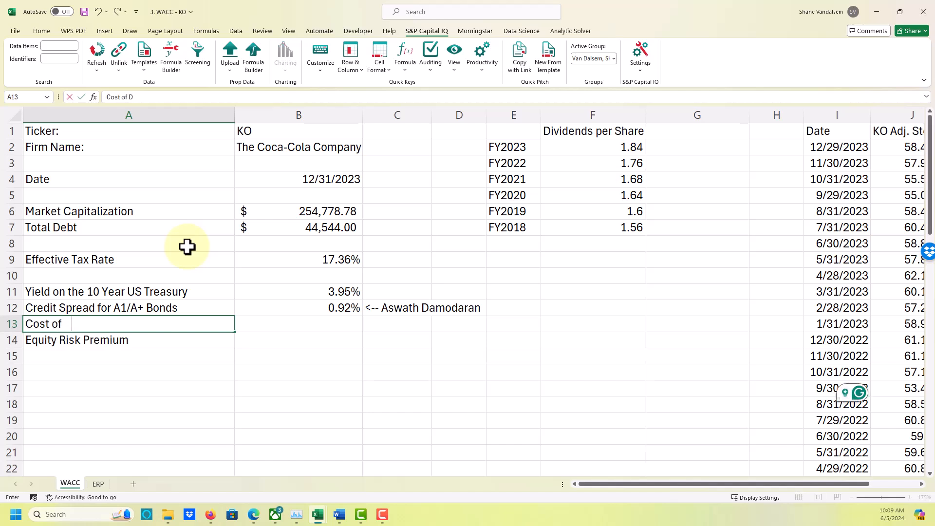
pyautogui.press('BackSpace')
pyautogui.press('BackSpace')
pyautogui.press('BackSpace')
pyautogui.write('bt')
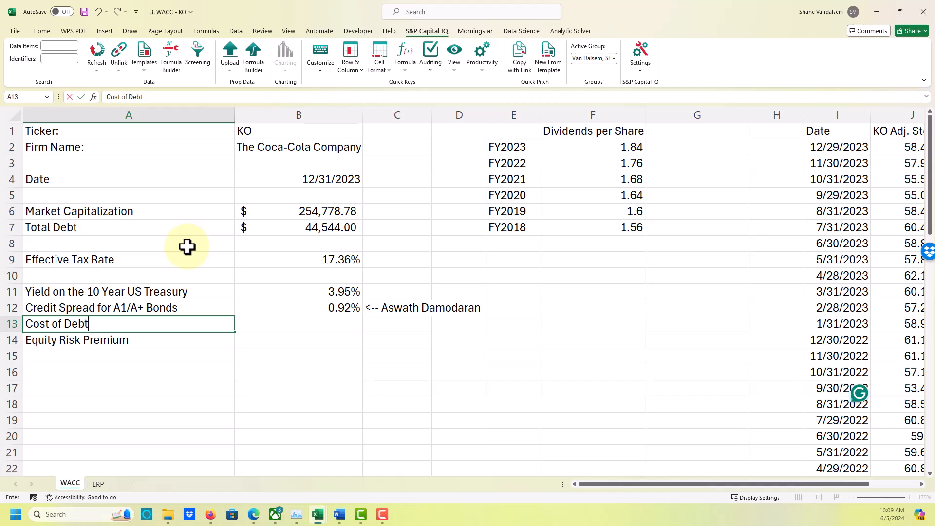
pyautogui.press('Tab')
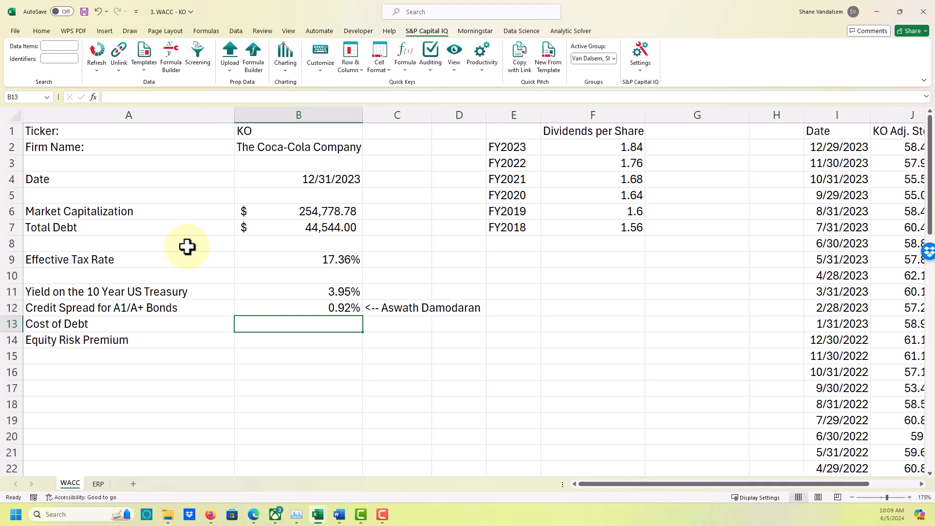
# Calculate the cost of debt in B13 as Treasury yield plus credit spread with the formula =B11+B12.
pyautogui.write('=')
pyautogui.press('Up')
pyautogui.press('Up')
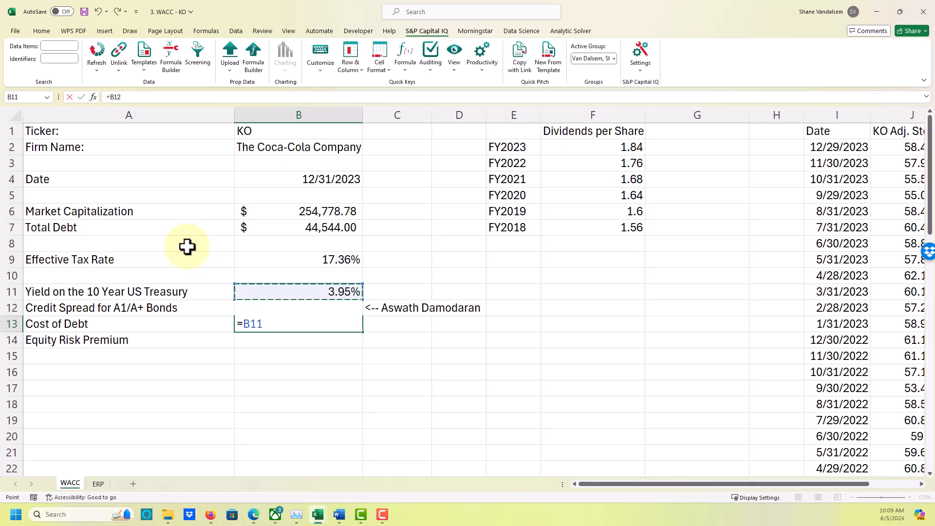
pyautogui.write('+')
pyautogui.press('Up')
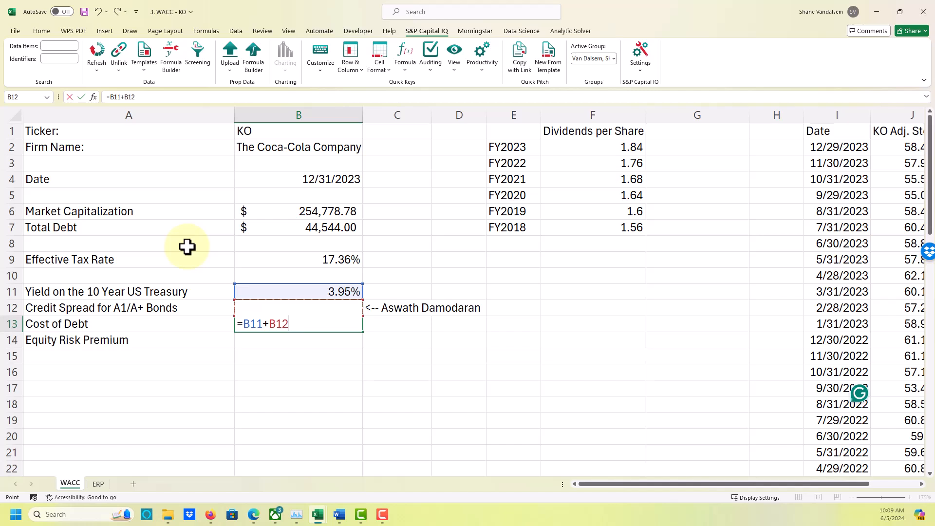
pyautogui.press('Tab')
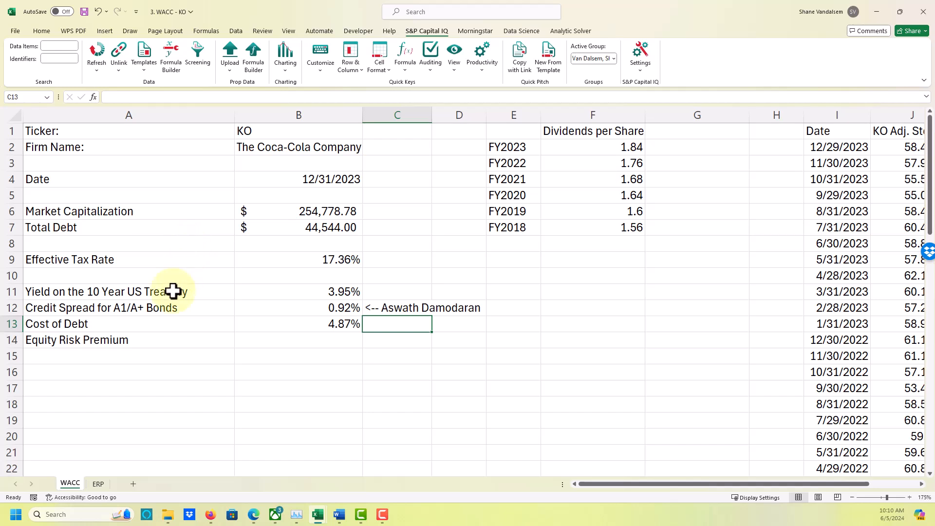
# Enter the note "<-- Risk-free rate" in C11 beside the 10 Year US Treasury yield.
pyautogui.click(371, 292)
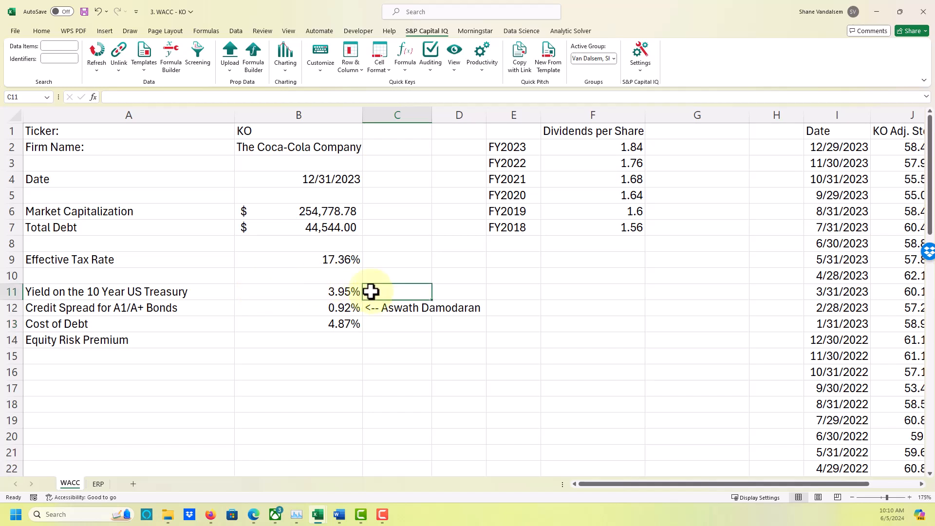
pyautogui.write('<-- R')
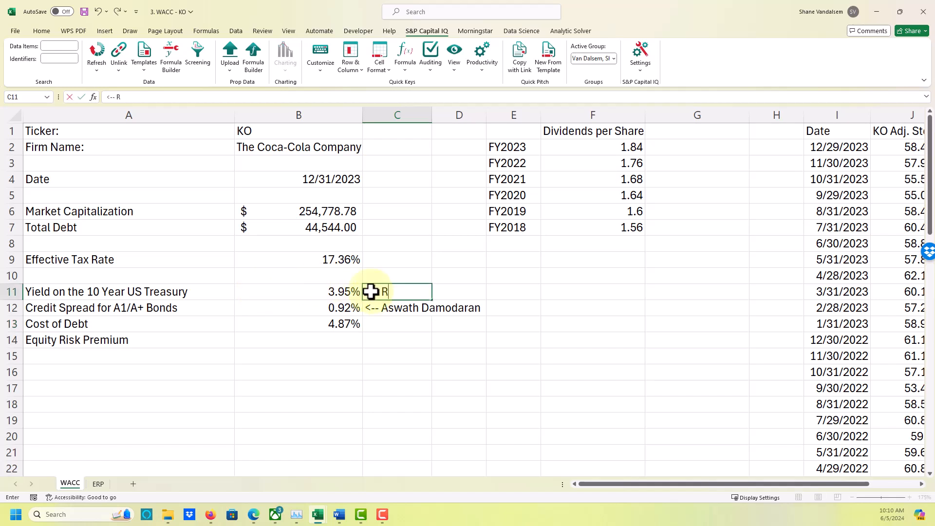
pyautogui.write('is')
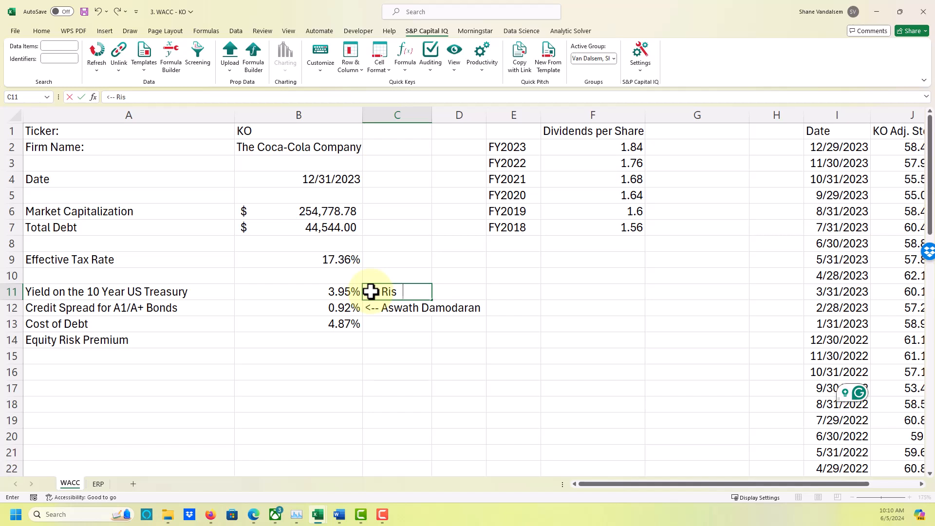
pyautogui.write('k-free rate')
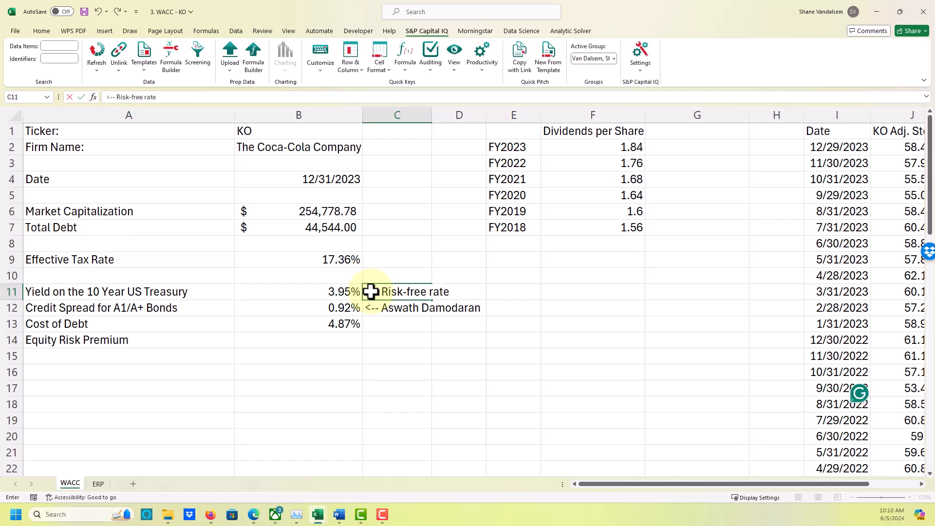
pyautogui.press('Return')
pyautogui.press('Return')
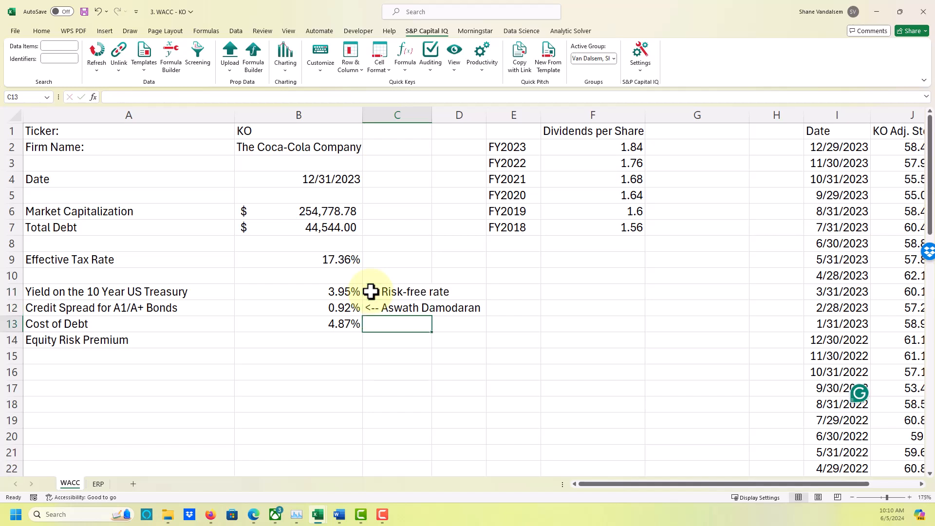
# Display the cost of debt formula as text in C13 with =FORMULATEXT(B13).
pyautogui.write('=')
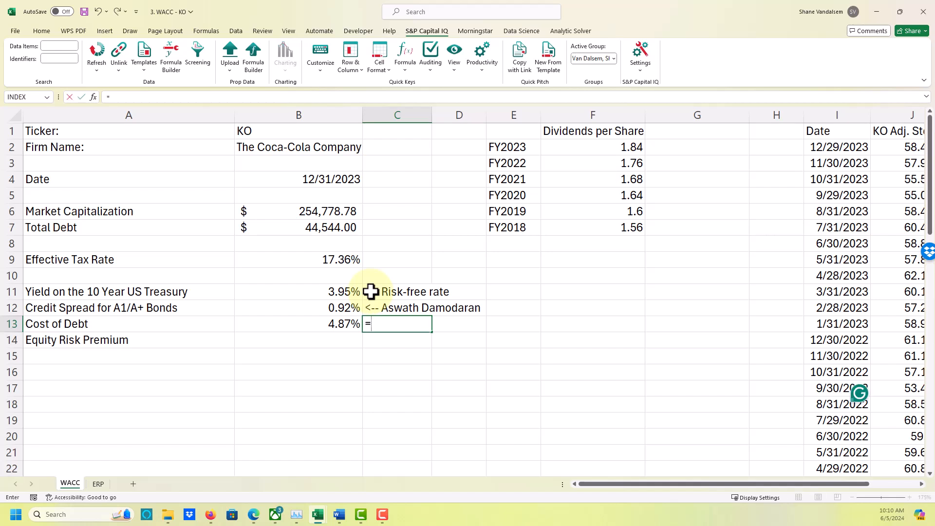
pyautogui.write('t')
pyautogui.press('BackSpace')
pyautogui.press('BackSpace')
pyautogui.write('=formult')
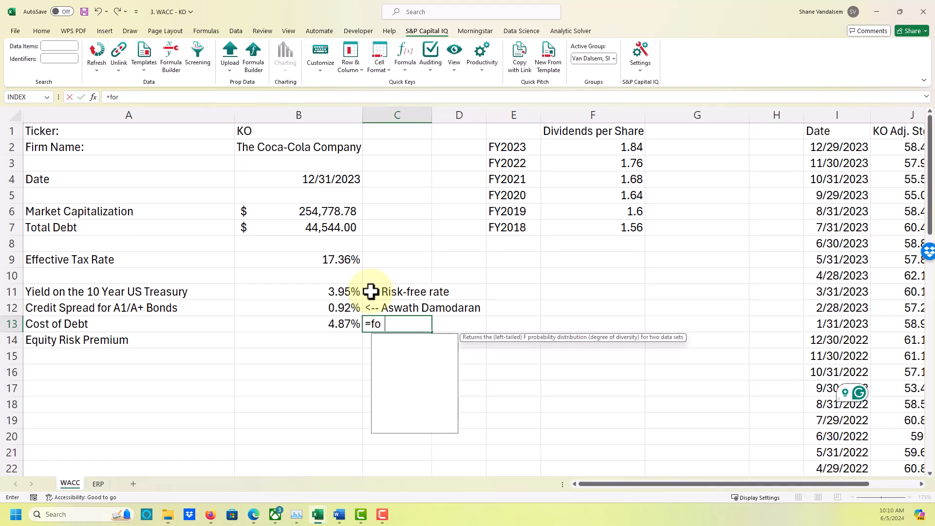
pyautogui.press('BackSpace')
pyautogui.press('BackSpace')
pyautogui.write('a')
pyautogui.press('BackSpace')
pyautogui.write('la')
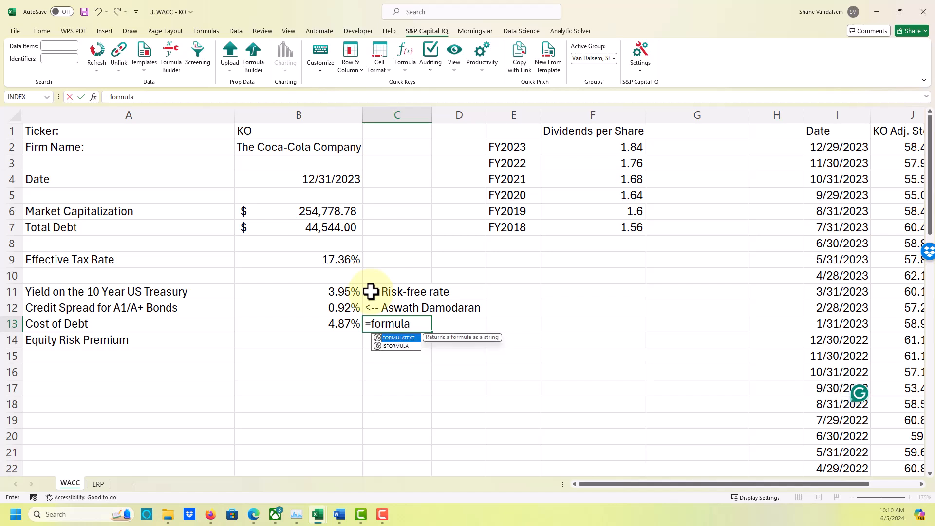
pyautogui.write('text')
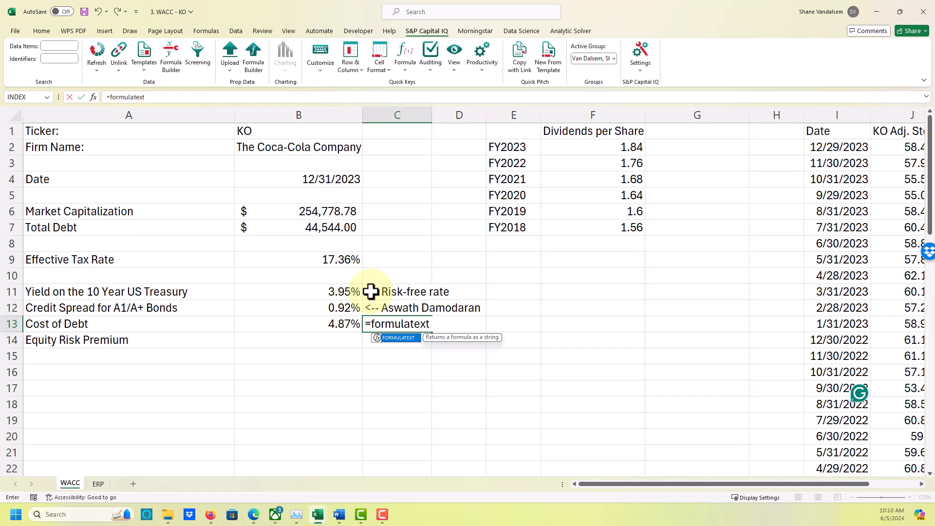
pyautogui.write('(')
pyautogui.press('Left')
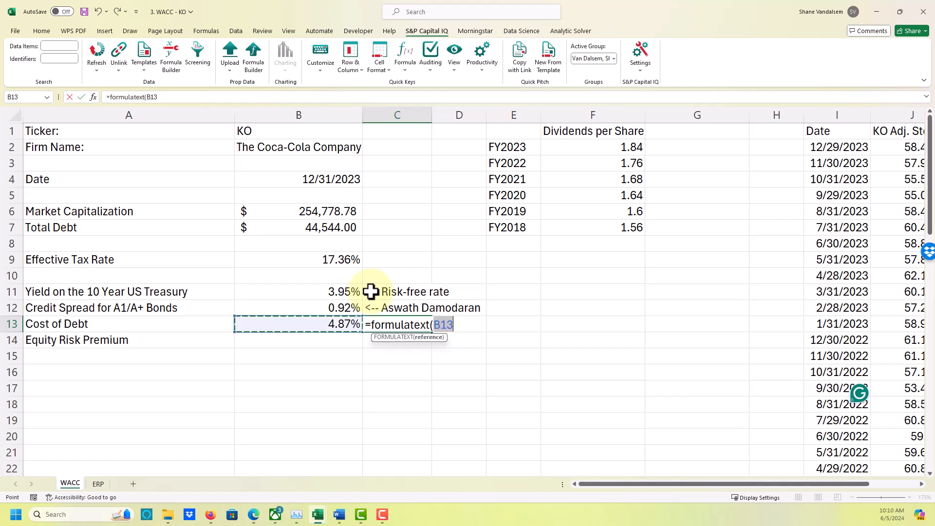
pyautogui.press('Return')
pyautogui.press('Up')
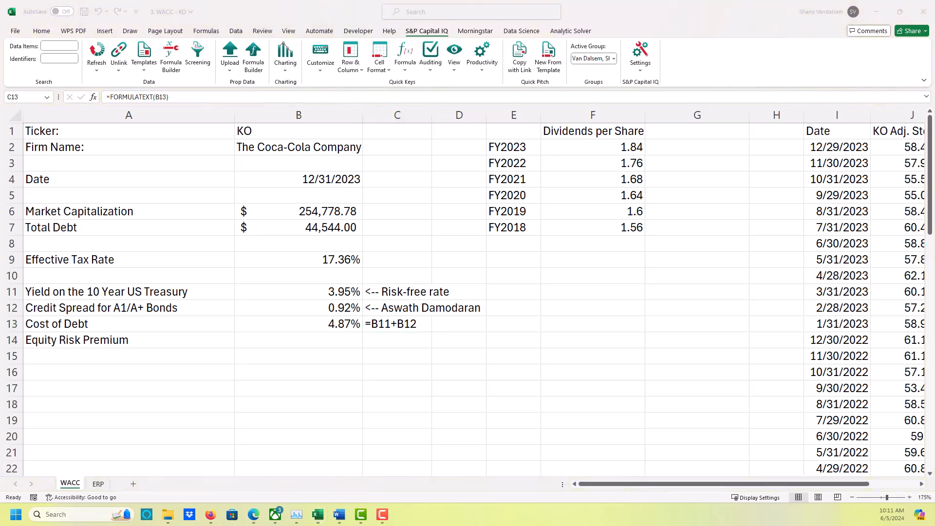
# Switch to the Word notes on the weighted average cost of capital and review the Gordon Growth Model section under Cost of Equity.
pyautogui.hotkey('alt', 'Tab')
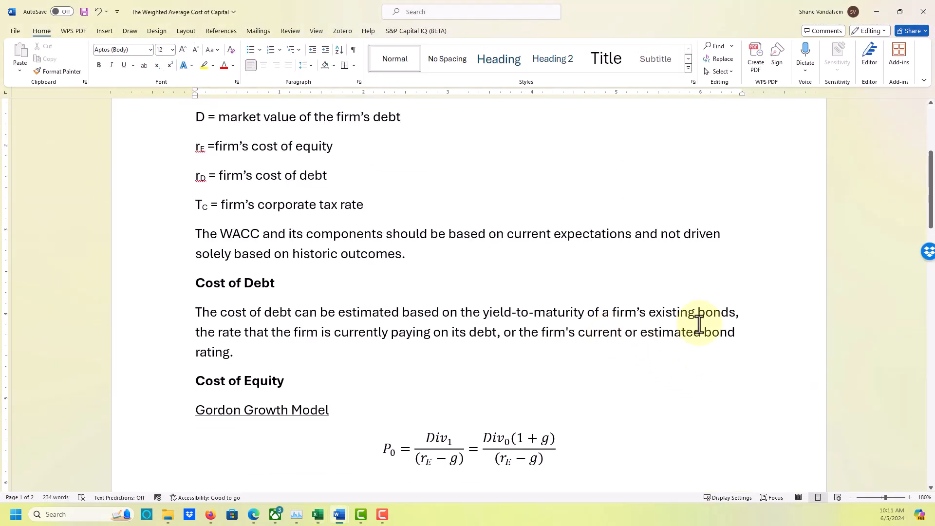
pyautogui.scroll(-3, 699, 328)
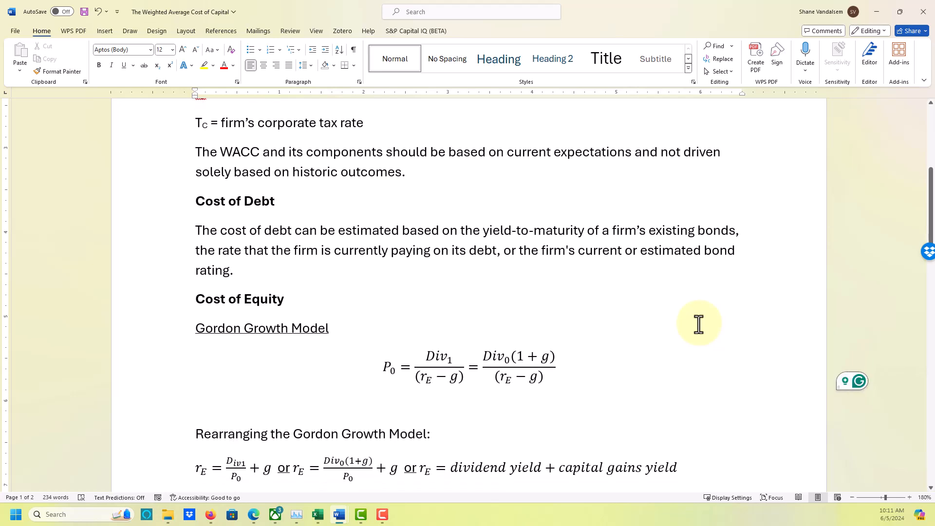
pyautogui.scroll(-3, 698, 324)
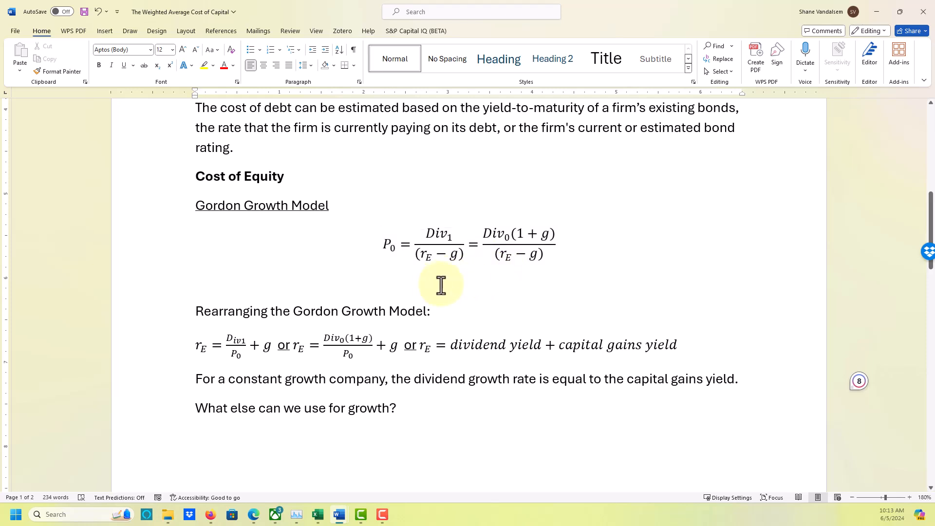
pyautogui.scroll(-1, 194, 235)
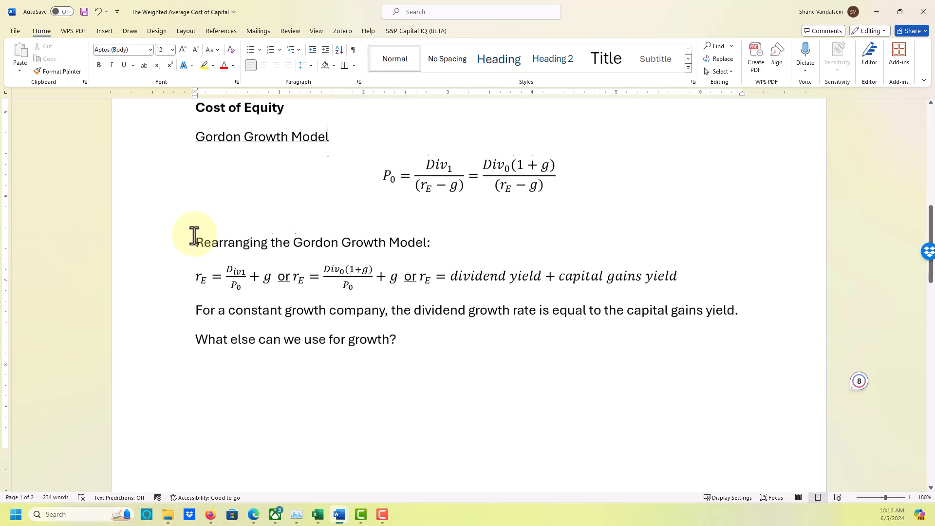
pyautogui.scroll(-1, 194, 235)
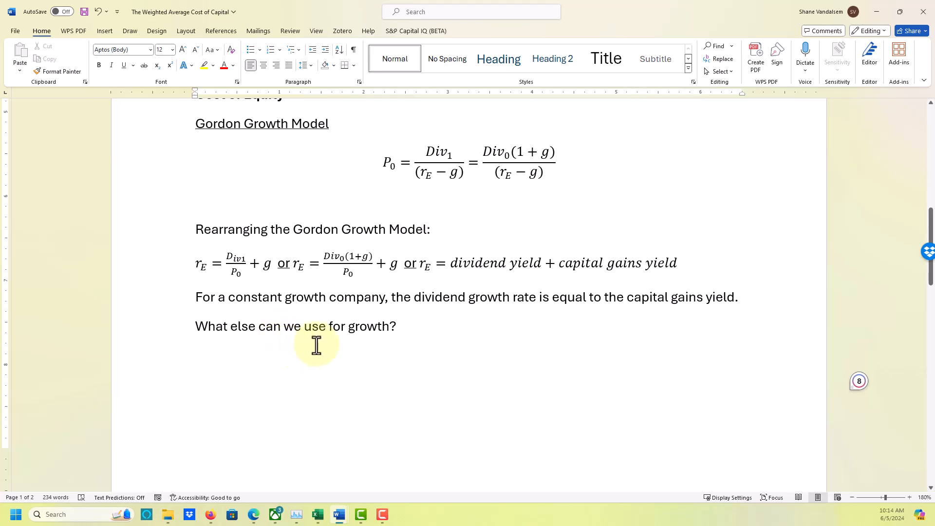
pyautogui.click(413, 326)
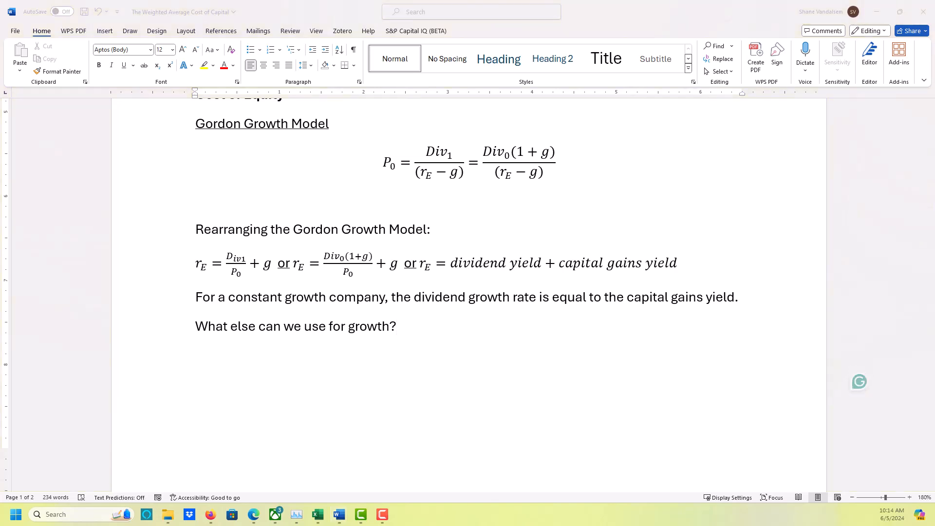
# Switch back to the Excel workbook and calculate the FY2023 logarithmic dividend growth rate in G2 with =LN(F2/F3).
pyautogui.press('super+d')
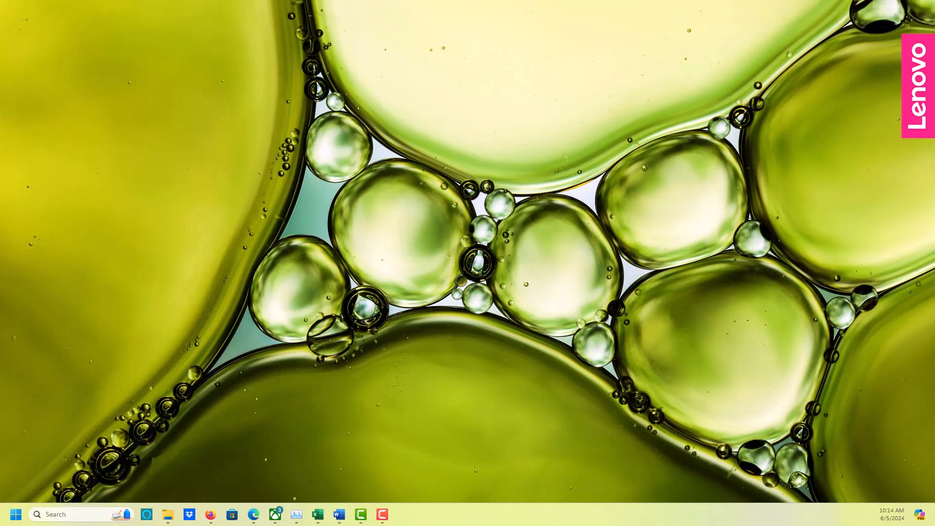
pyautogui.hotkey('alt', 'Tab')
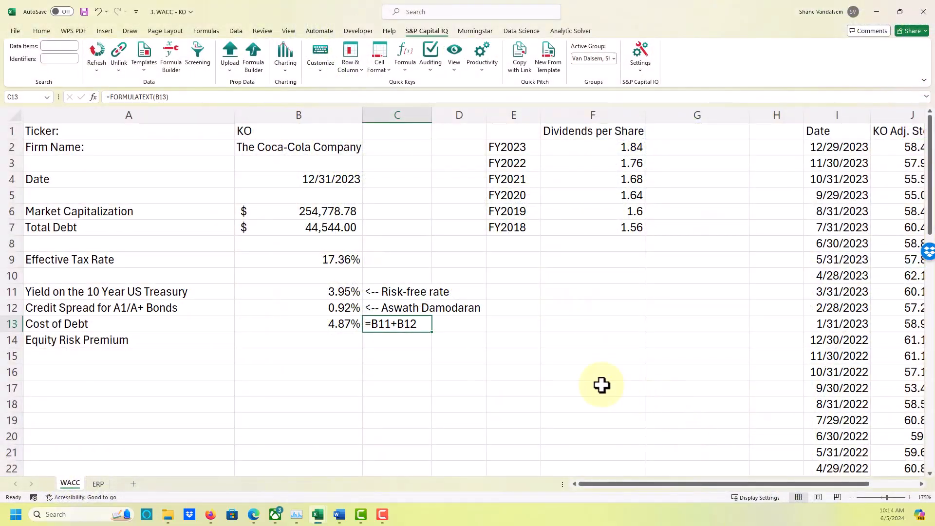
pyautogui.click(577, 376)
pyautogui.click(619, 306)
pyautogui.click(666, 148)
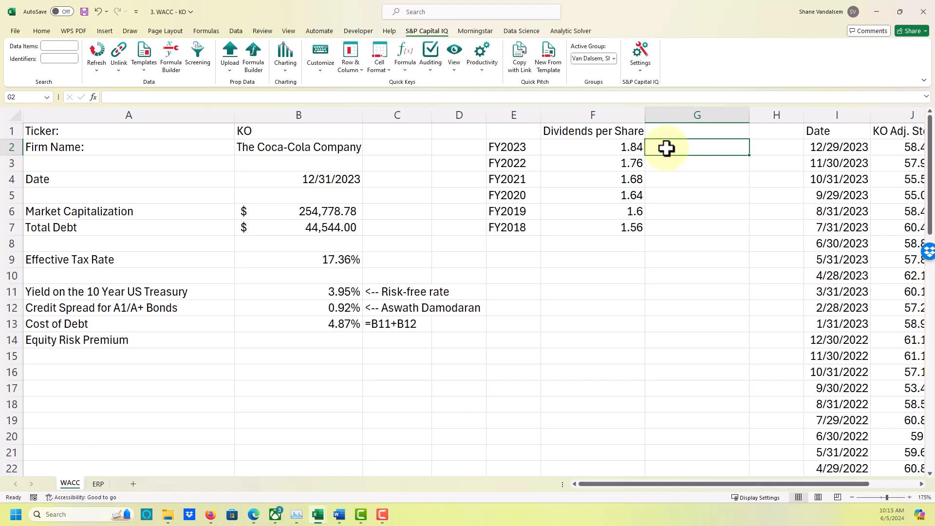
pyautogui.write('=ln(')
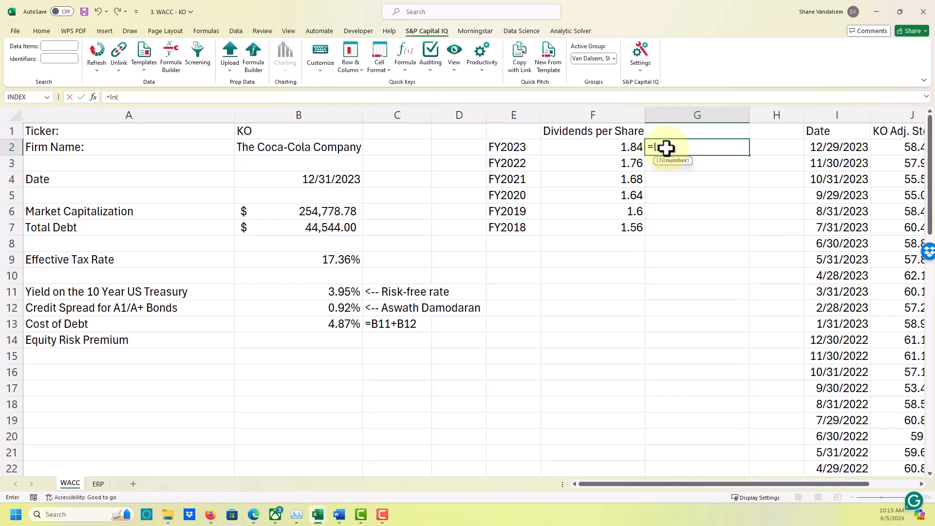
pyautogui.press('Left')
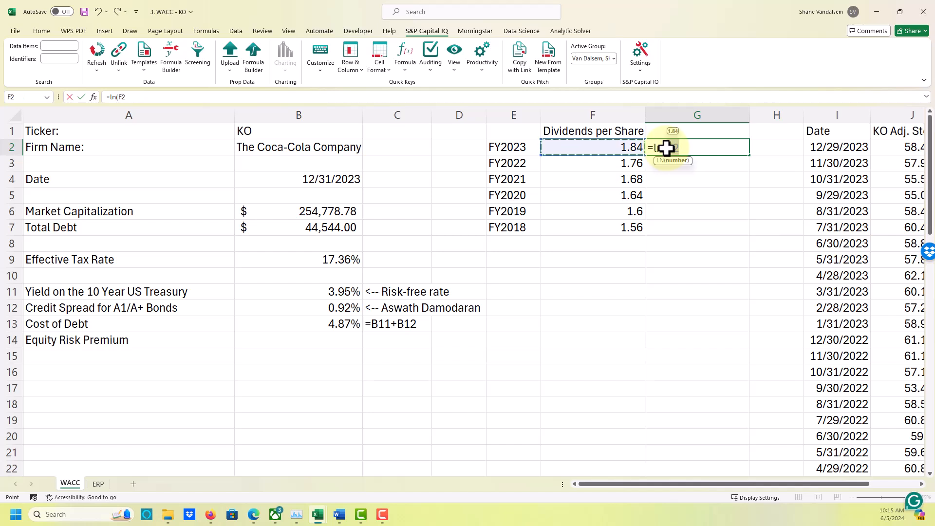
pyautogui.write('/')
pyautogui.press('Down')
pyautogui.press('Left')
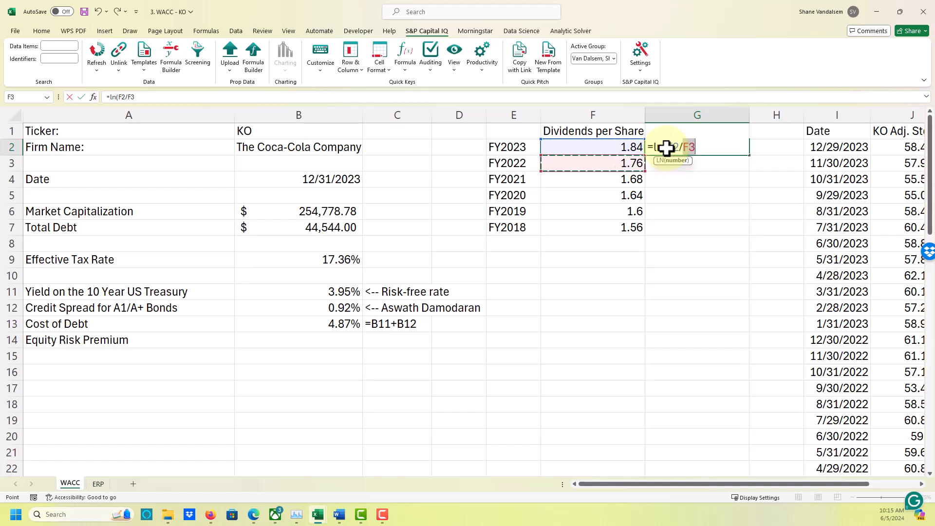
pyautogui.write(')')
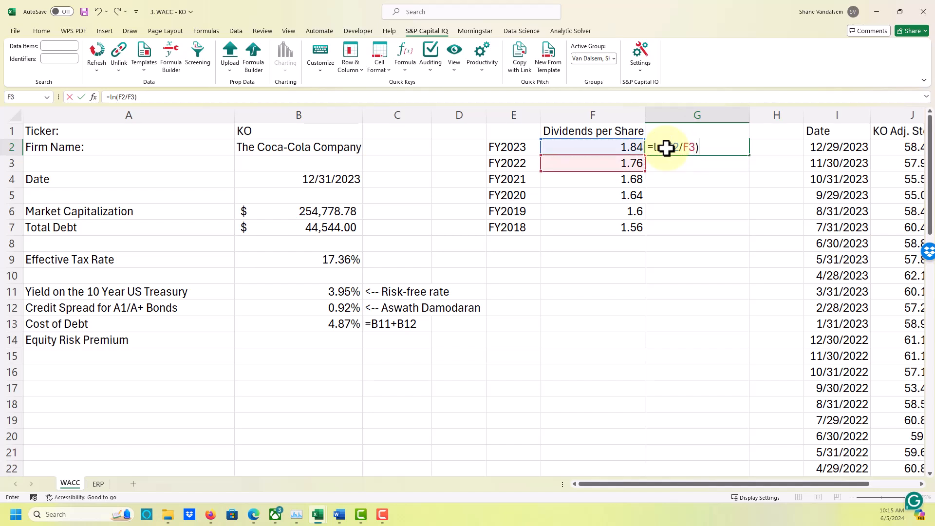
pyautogui.press('Return')
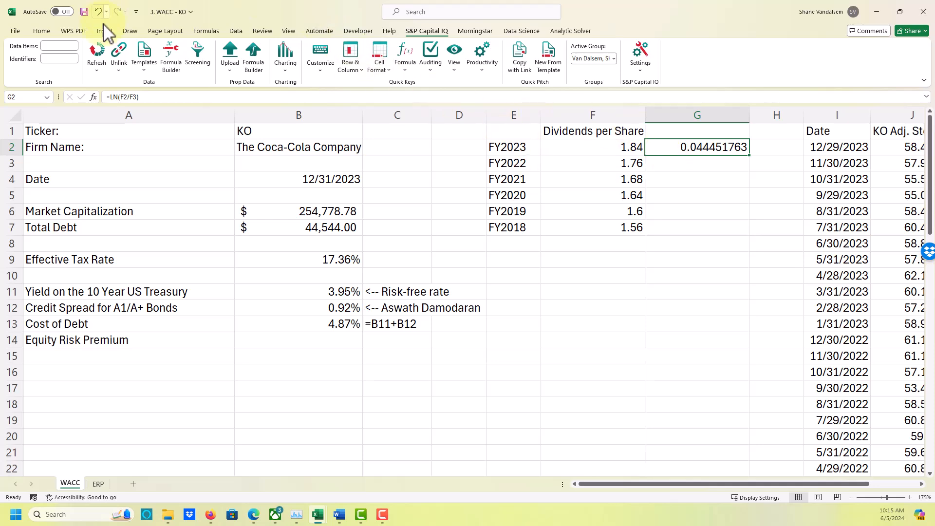
# Format the growth rate in G2 as a percentage with two decimal places.
pyautogui.click(41, 32)
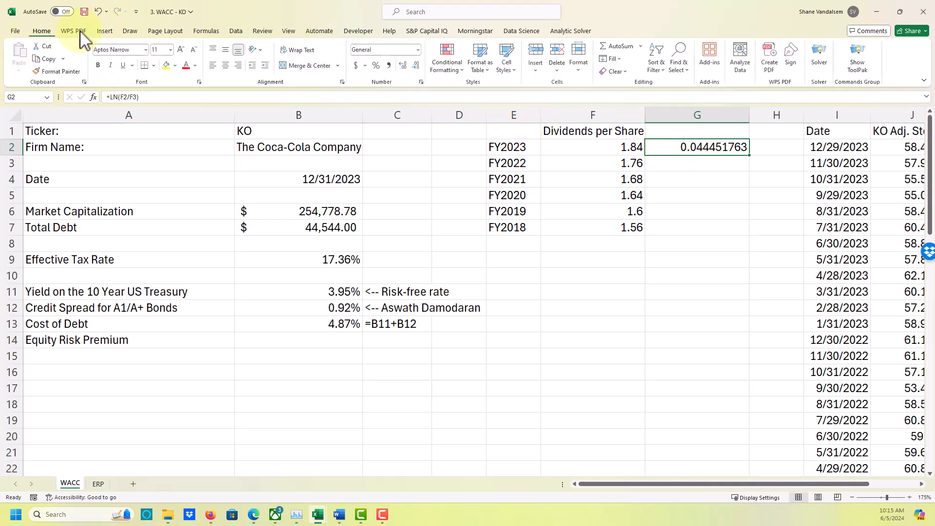
pyautogui.click(377, 66)
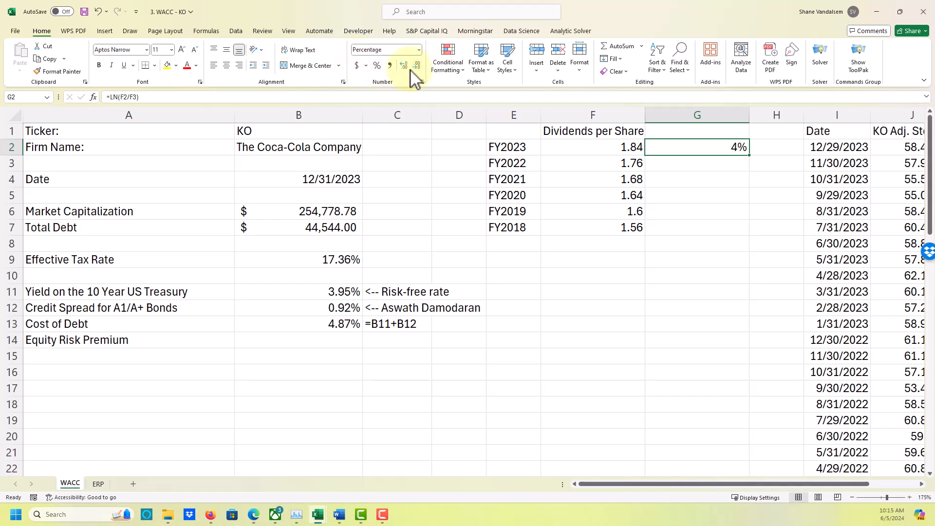
pyautogui.click(406, 67)
pyautogui.click(406, 67)
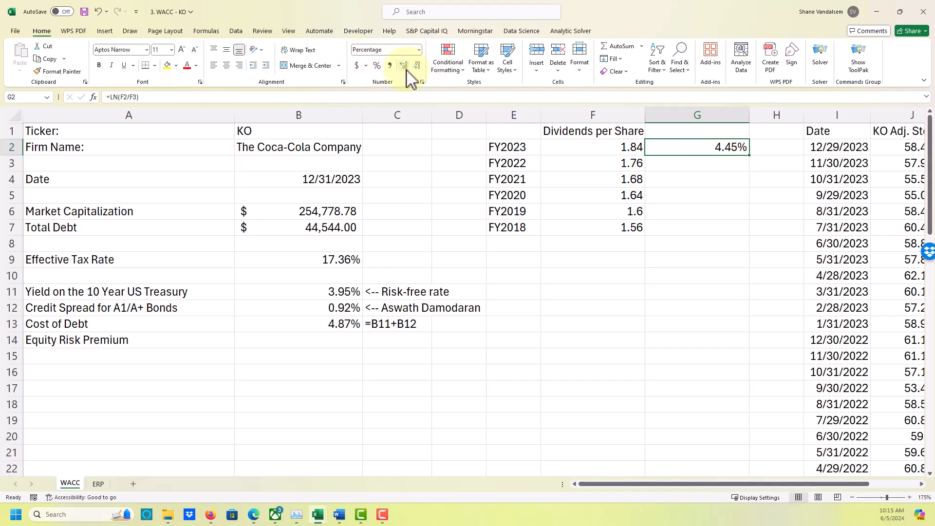
# Copy the dividend growth formula from G2 down through G6 and check the formulas for FY2020 and FY2019.
pyautogui.click(676, 180)
pyautogui.click(671, 151)
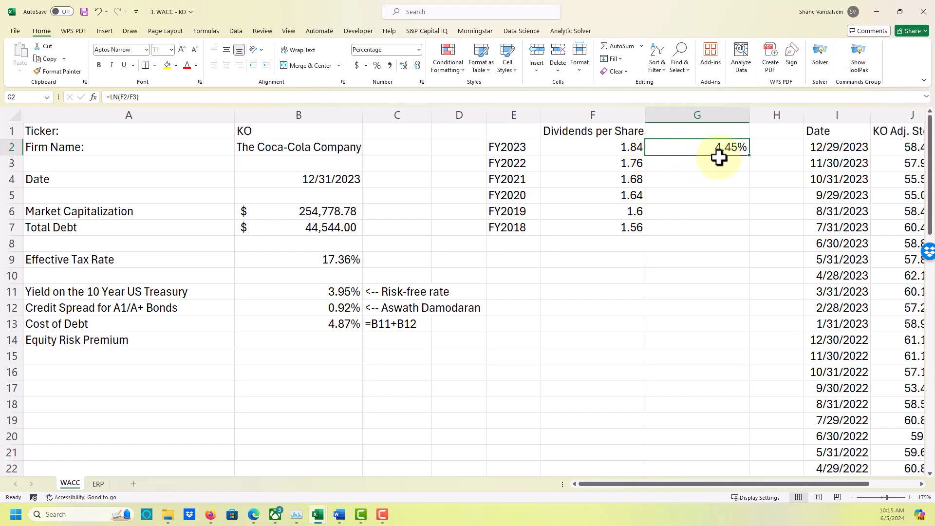
pyautogui.moveTo(750, 157); pyautogui.dragTo(746, 221)
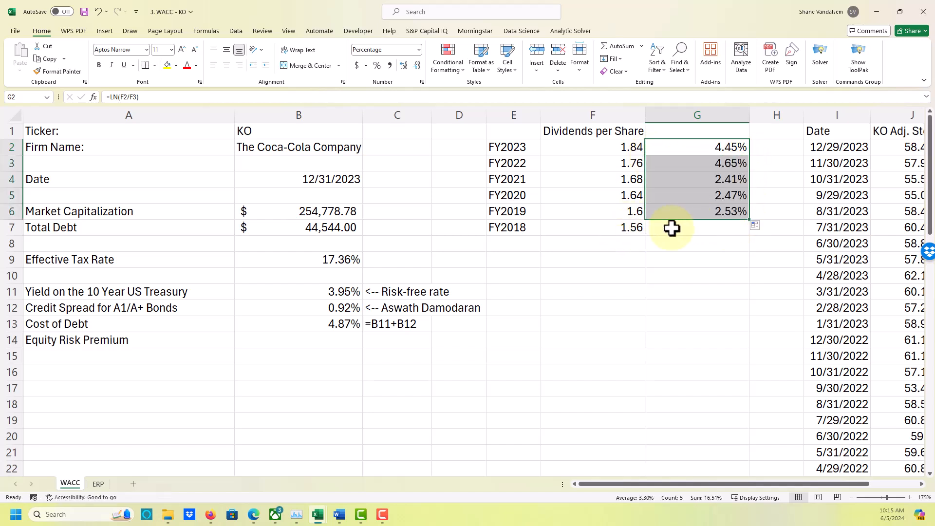
pyautogui.click(701, 195)
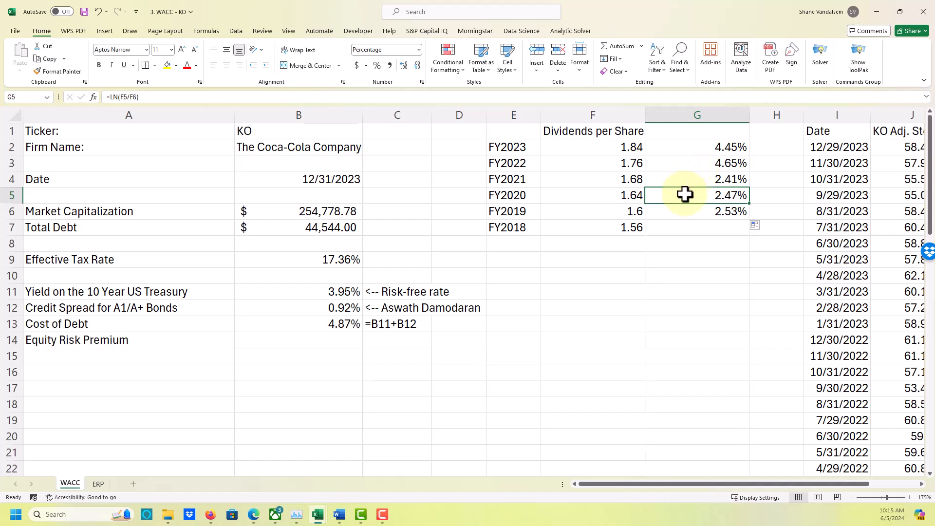
pyautogui.click(682, 215)
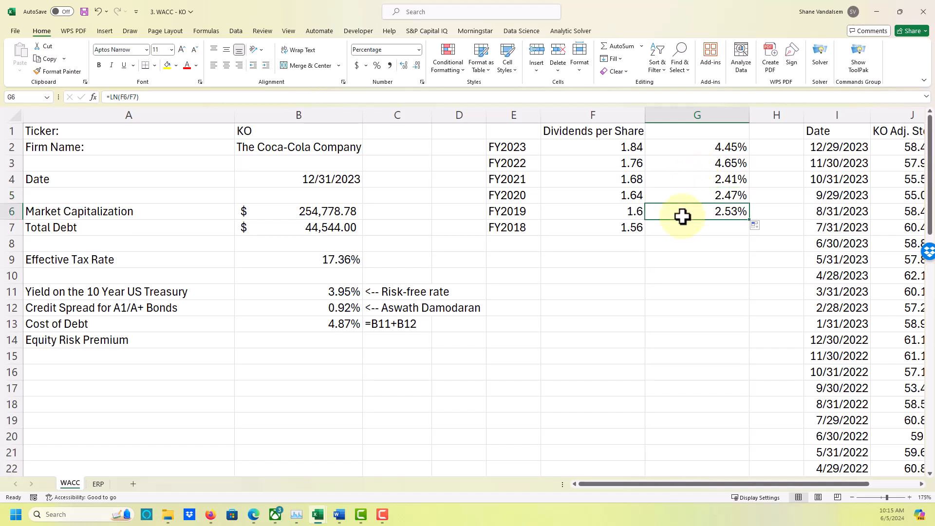
# Label cell E9, below the dividend table, "Method 1".
pyautogui.click(532, 258)
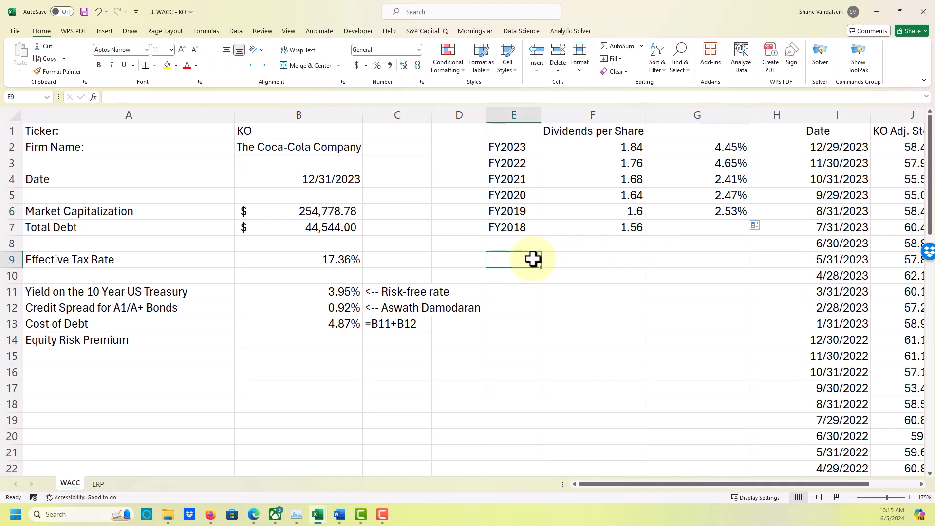
pyautogui.write('Method 1')
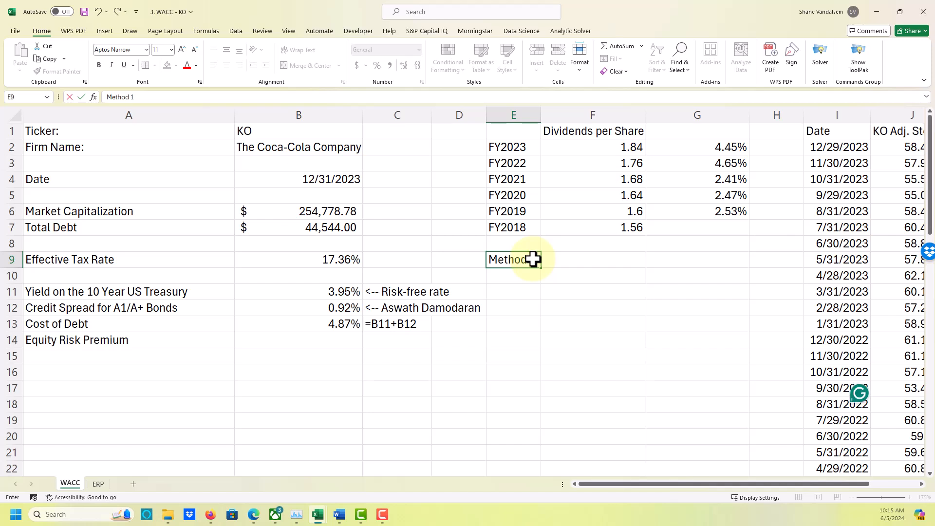
pyautogui.press('Tab')
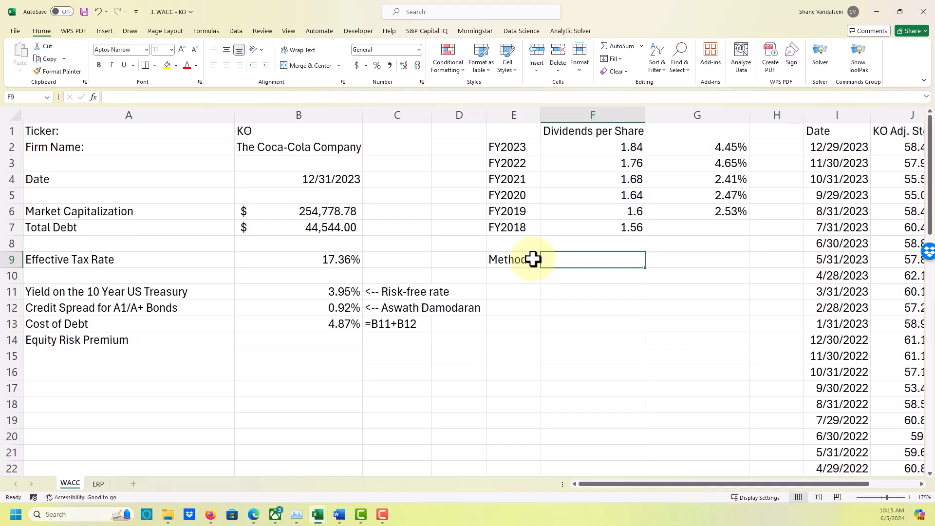
# Calculate the average dividend growth rate in F9 with the formula =AVERAGE(G2:G6).
pyautogui.write('=average(')
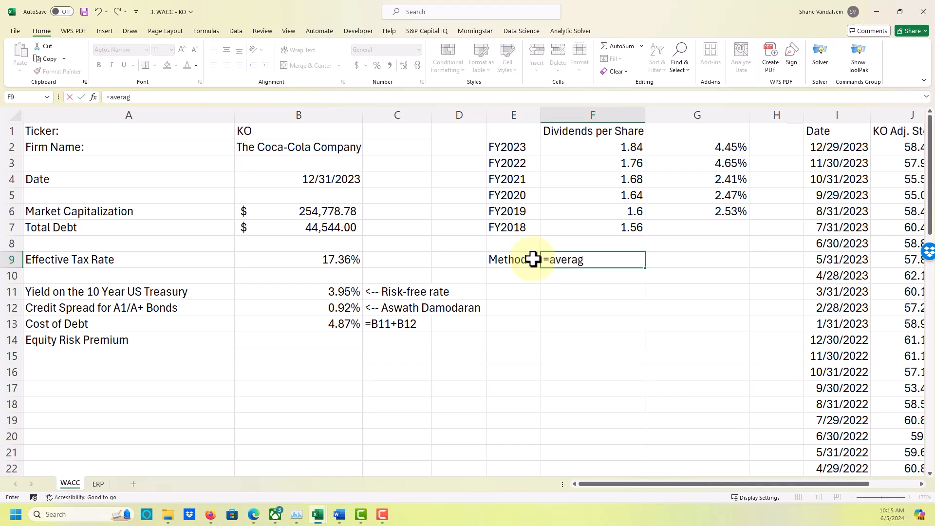
pyautogui.press('Up')
pyautogui.press('Up')
pyautogui.press('Up')
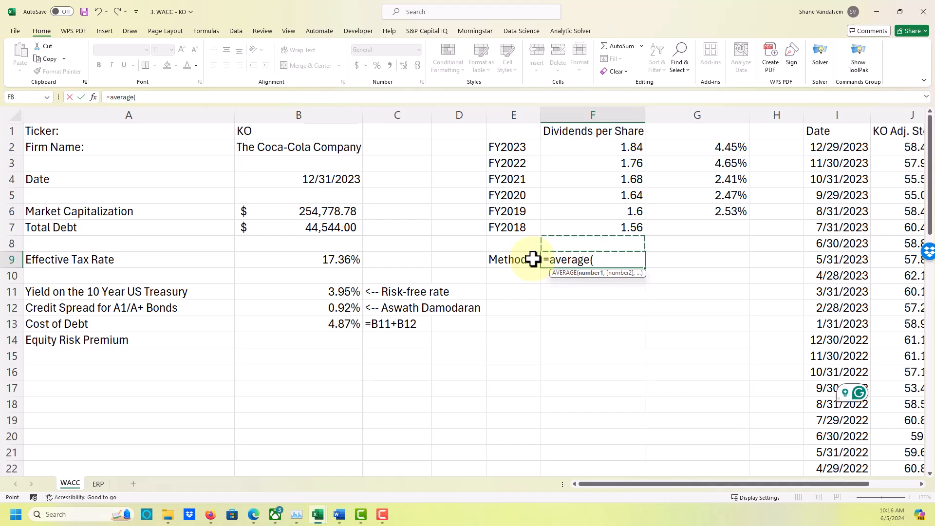
pyautogui.press('Right')
pyautogui.hotkey('shift', 'Up')
pyautogui.hotkey('shift', 'Up')
pyautogui.hotkey('shift', 'Up')
pyautogui.hotkey('shift', 'Up')
pyautogui.hotkey('shift', 'Up')
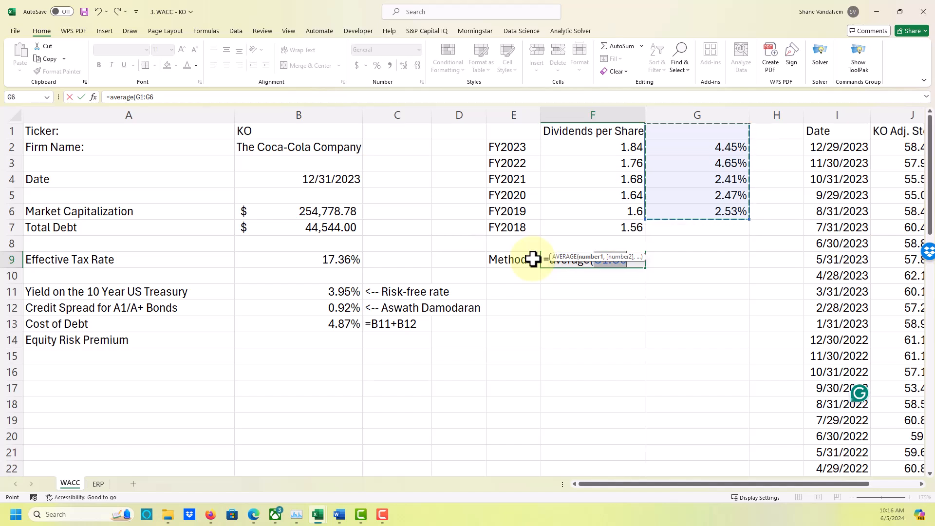
pyautogui.hotkey('shift', 'Down')
pyautogui.write(')')
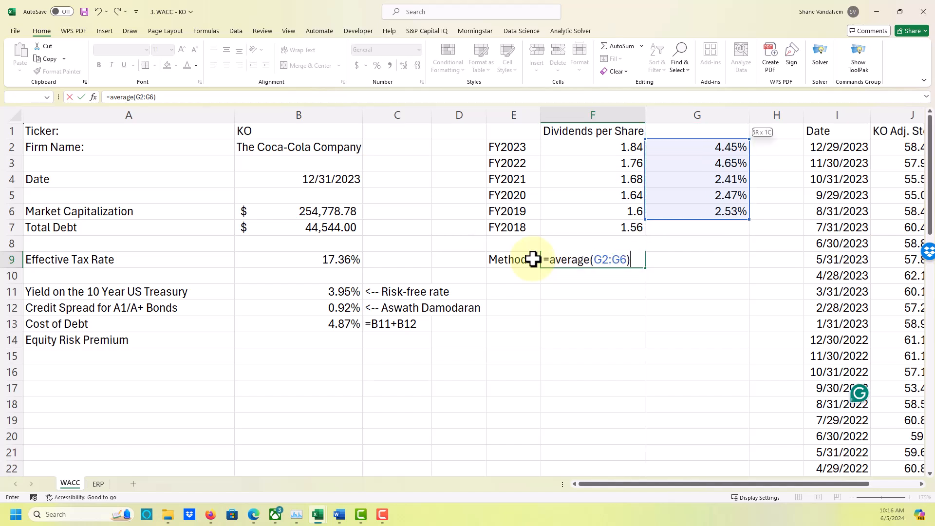
pyautogui.press('Return')
pyautogui.press('Up')
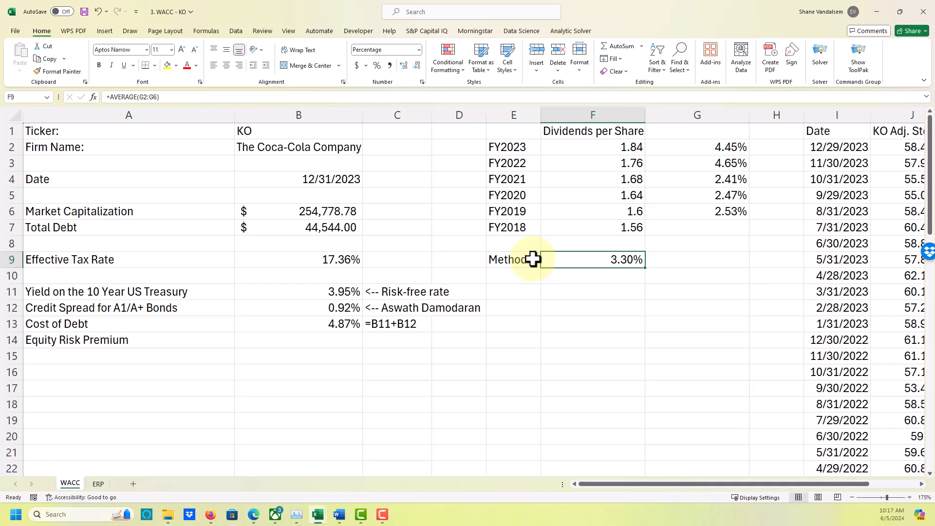
pyautogui.press('Return')
pyautogui.press('Left')
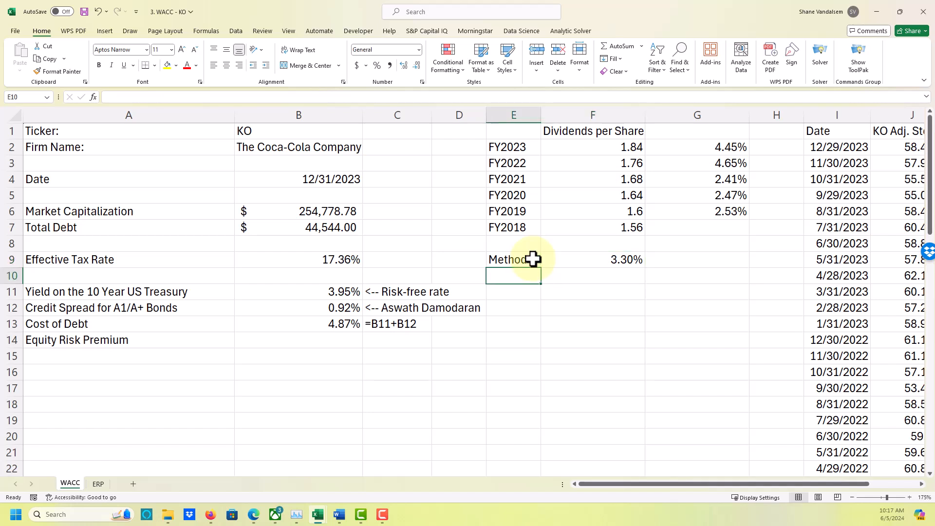
# Label cell E10, directly below the Method 1 label, "Method 2".
pyautogui.write('Method2')
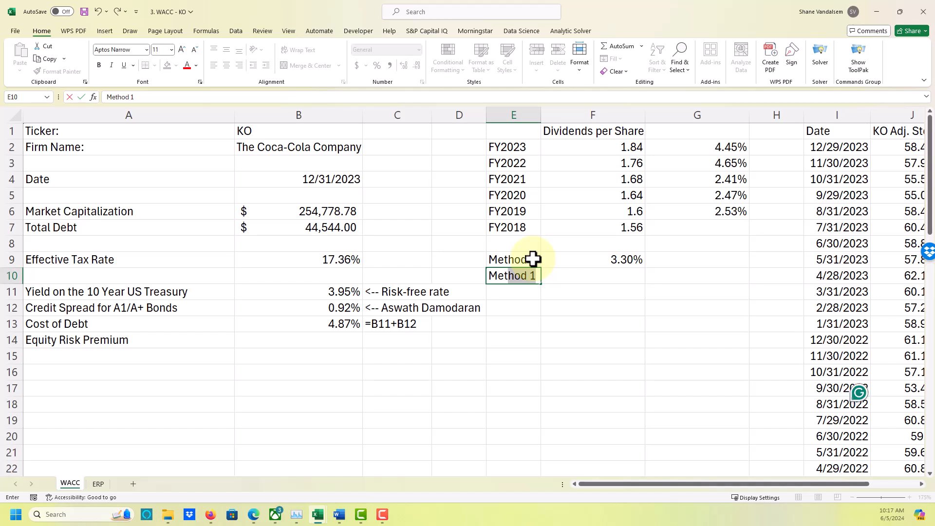
pyautogui.press('BackSpace')
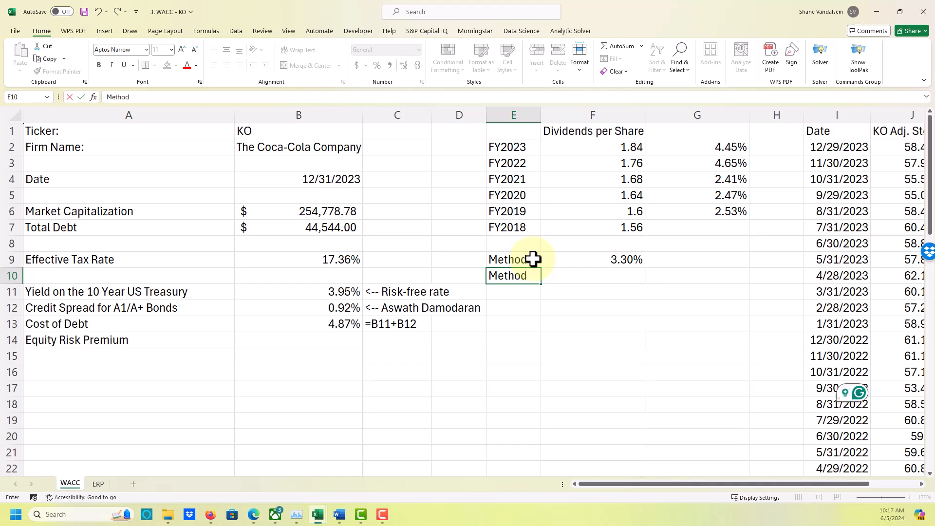
pyautogui.write('2')
pyautogui.press('Return')
# Calculate the compound annual dividend growth rate from FY2018 to FY2023 in F10 with the formula =(F2/F7)^.2-1.
pyautogui.press('Up')
pyautogui.press('Right')
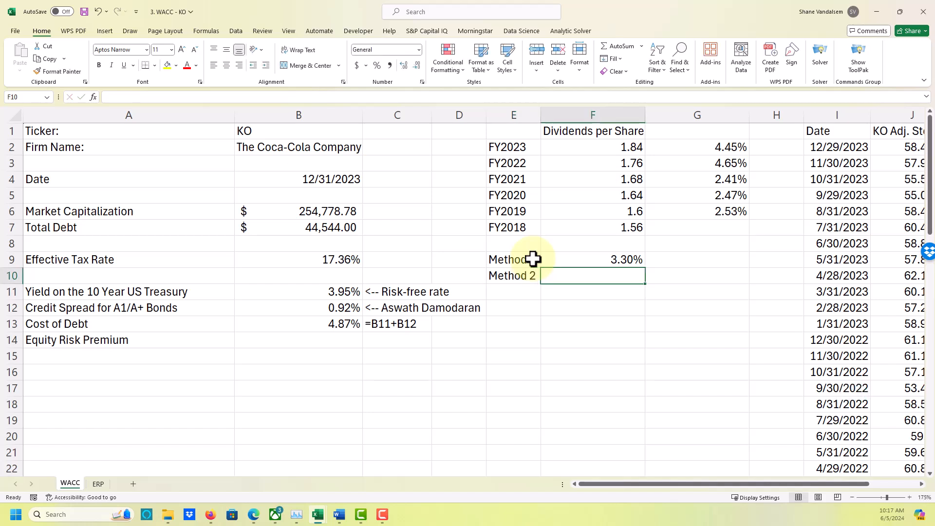
pyautogui.write('=')
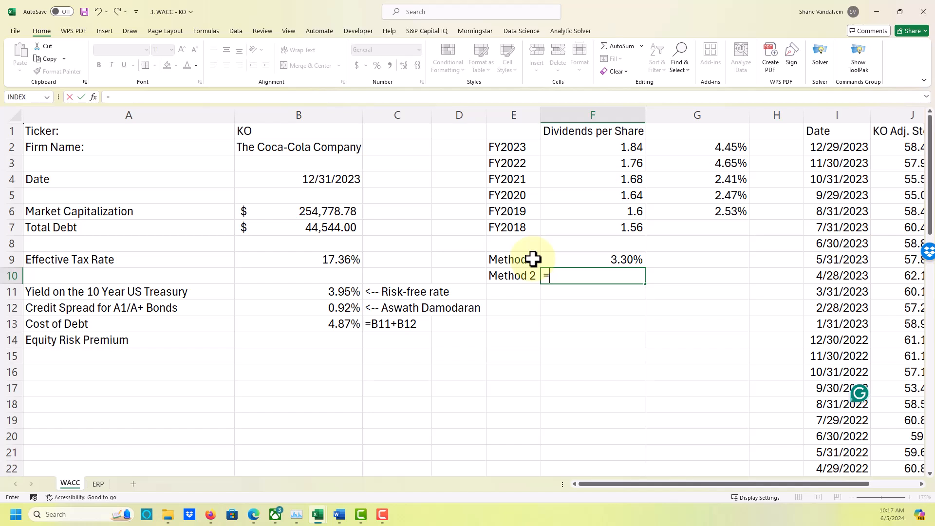
pyautogui.write('(')
pyautogui.press('Up')
pyautogui.press('Up')
pyautogui.press('Up')
pyautogui.press('Up')
pyautogui.press('Up')
pyautogui.press('Up')
pyautogui.press('Up')
pyautogui.press('Up')
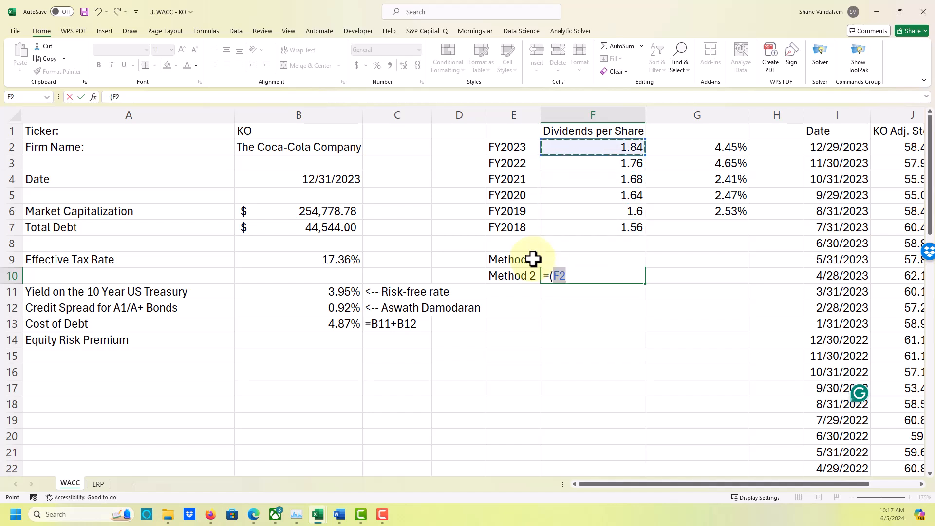
pyautogui.write('/')
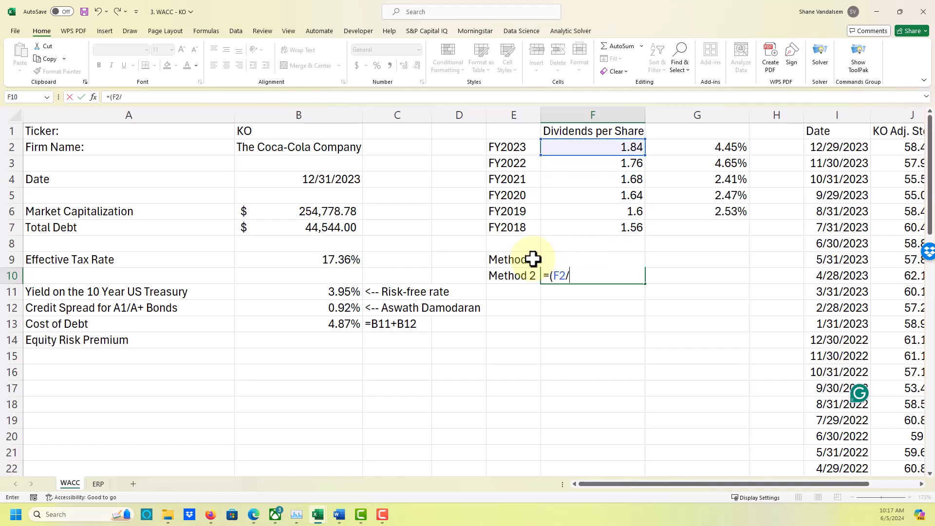
pyautogui.press('Up')
pyautogui.press('Up')
pyautogui.press('Up')
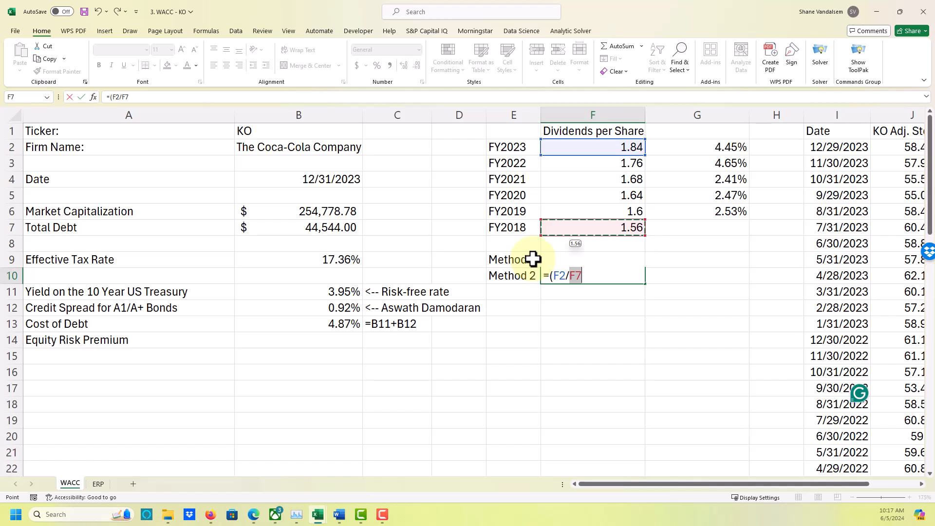
pyautogui.write(')^.2-1')
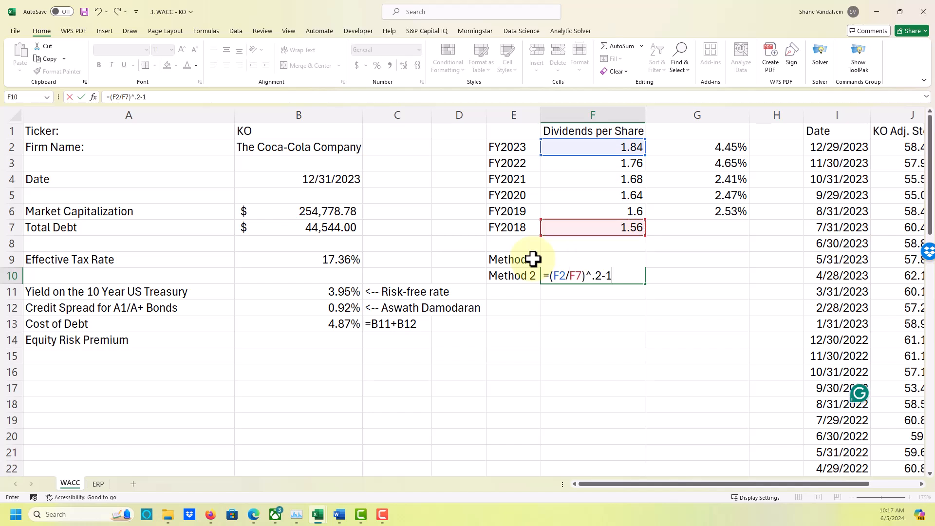
pyautogui.press('Return')
pyautogui.press('Up')
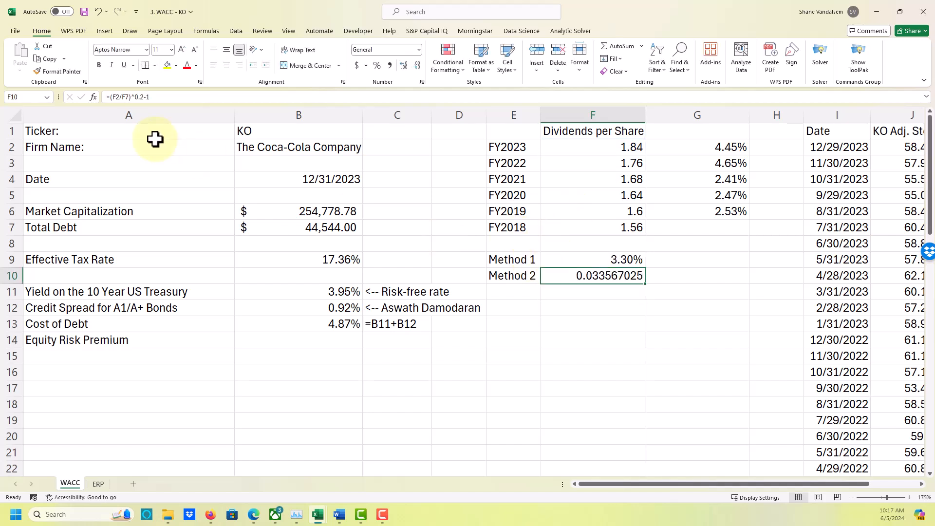
# Show the Method 1 formula as text in G9 with =FORMULATEXT(F9) and copy it down to G10 for Method 2.
pyautogui.click(671, 264)
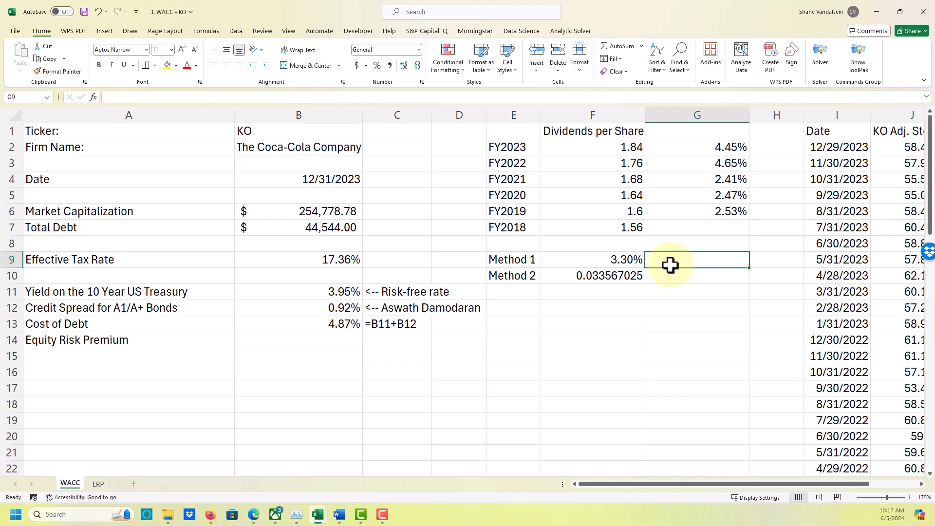
pyautogui.write('=f')
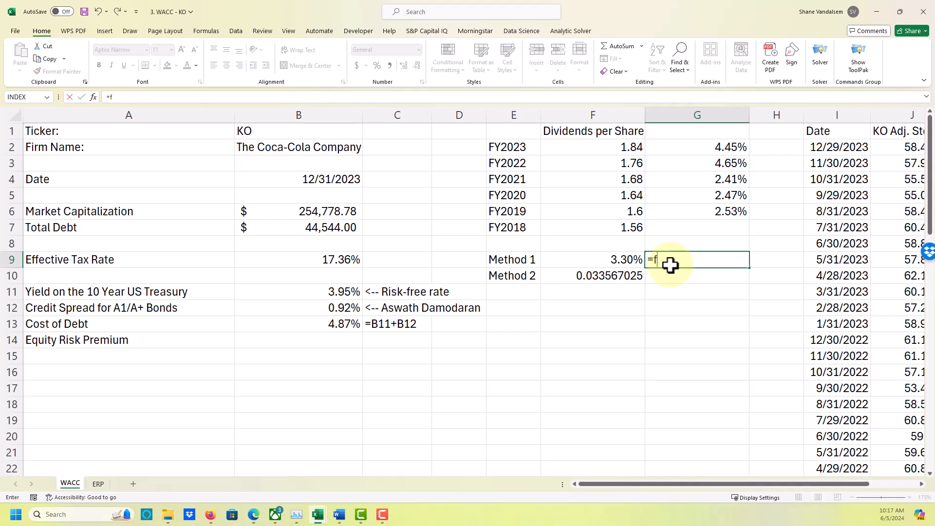
pyautogui.write('ormulatext')
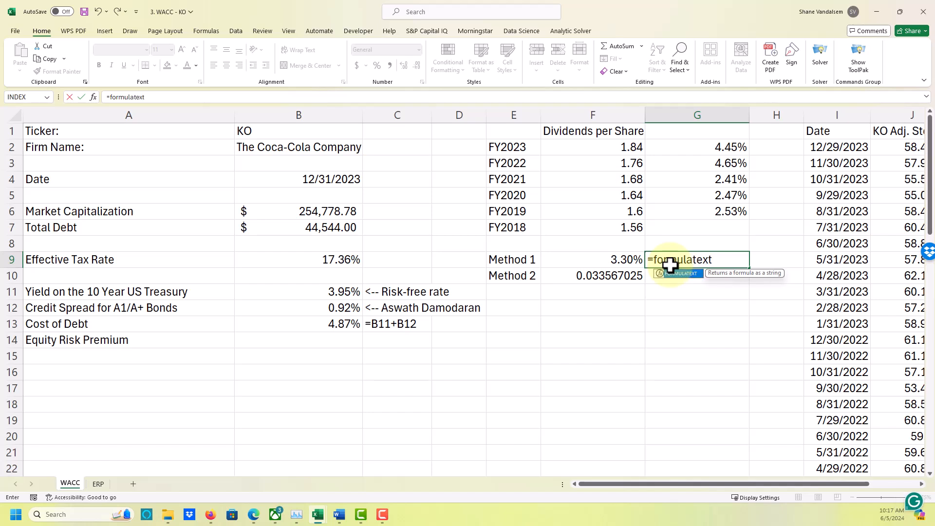
pyautogui.write('(')
pyautogui.press('Left')
pyautogui.write(')')
pyautogui.hotkey('ctrl', 'Return')
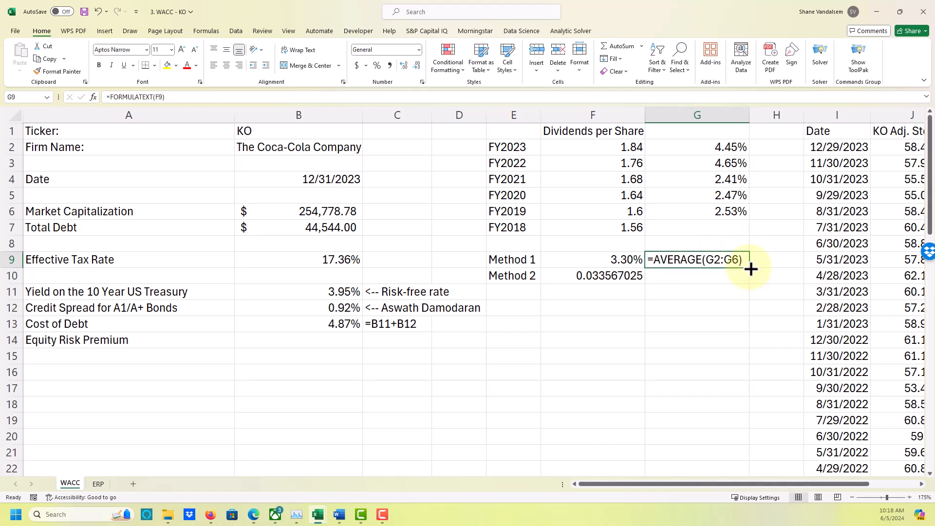
pyautogui.moveTo(749, 277); pyautogui.dragTo(709, 279)
# Format the Method 2 growth rate in F10 as a percentage with two decimal places.
pyautogui.click(616, 273)
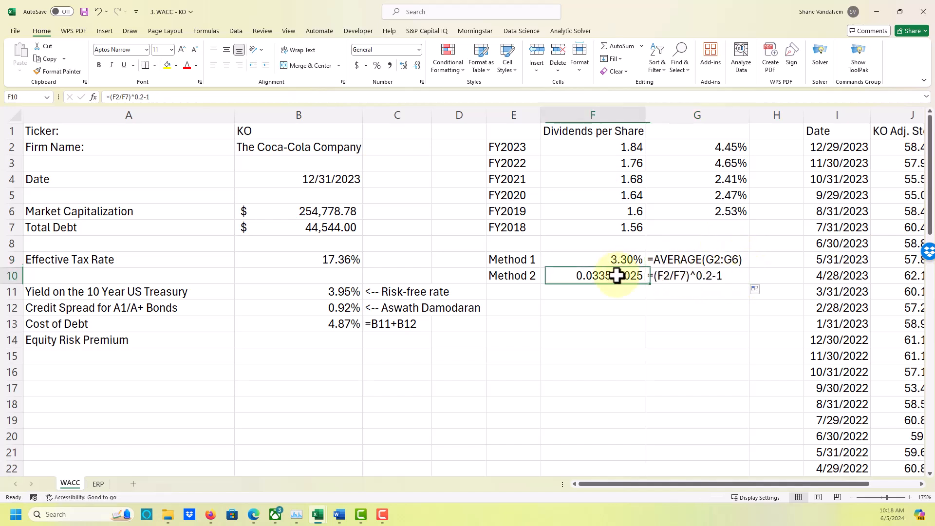
pyautogui.click(377, 66)
pyautogui.click(404, 66)
pyautogui.click(404, 65)
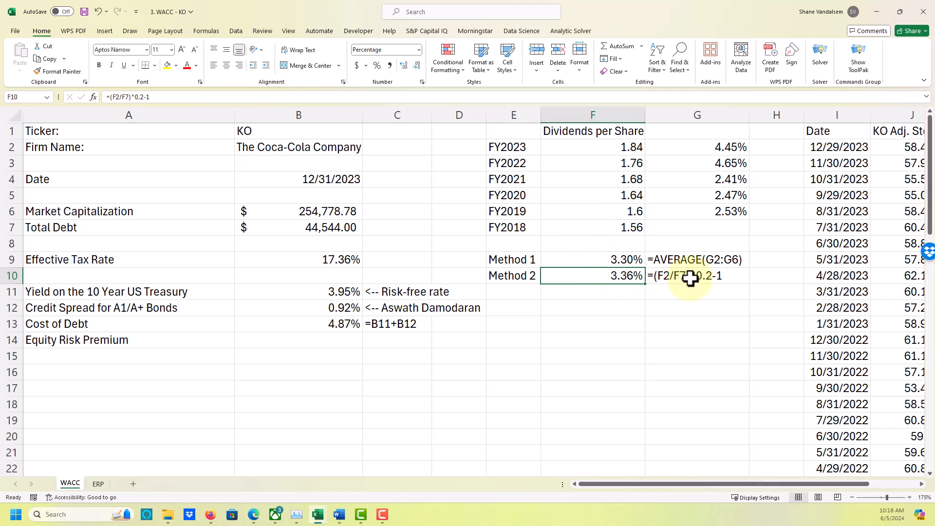
# Replace the exponent in the F10 growth formula with (1/5), making it =(F2/F7)^(1/5)-1.
pyautogui.click(709, 274)
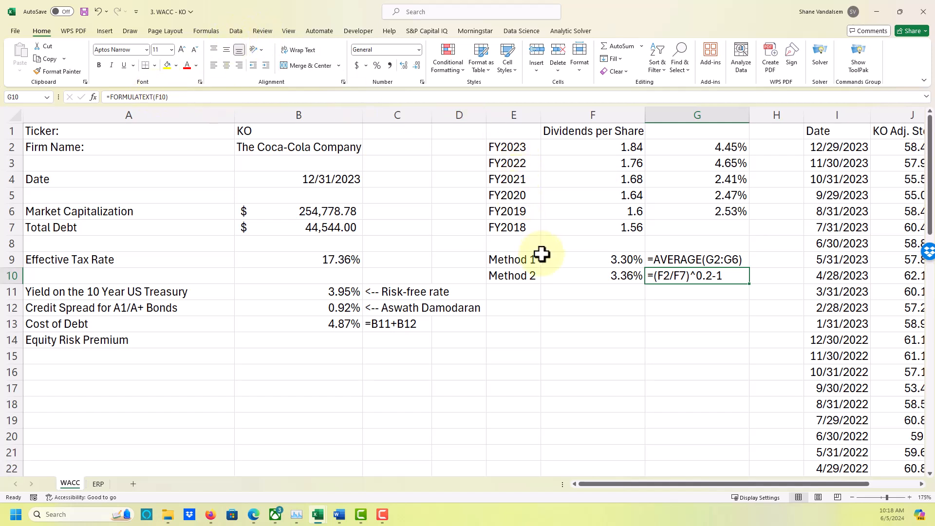
pyautogui.click(566, 271)
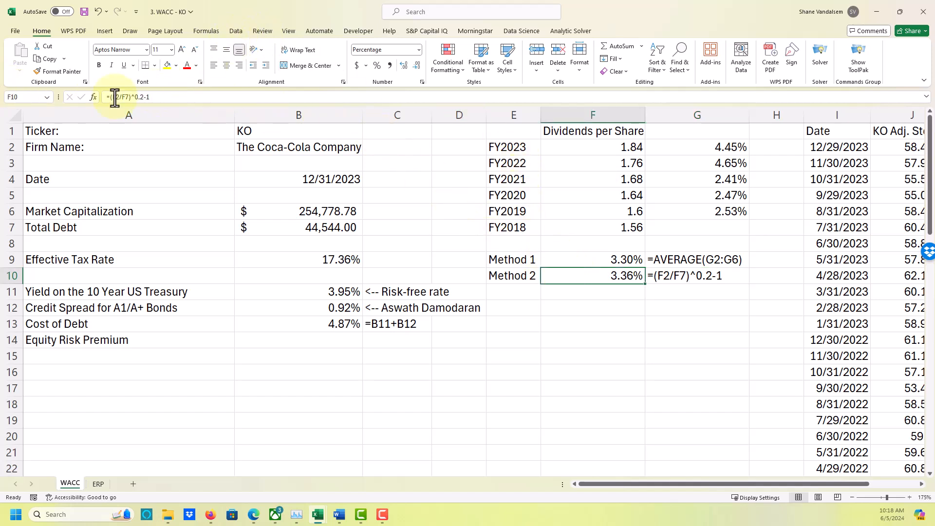
pyautogui.click(133, 97)
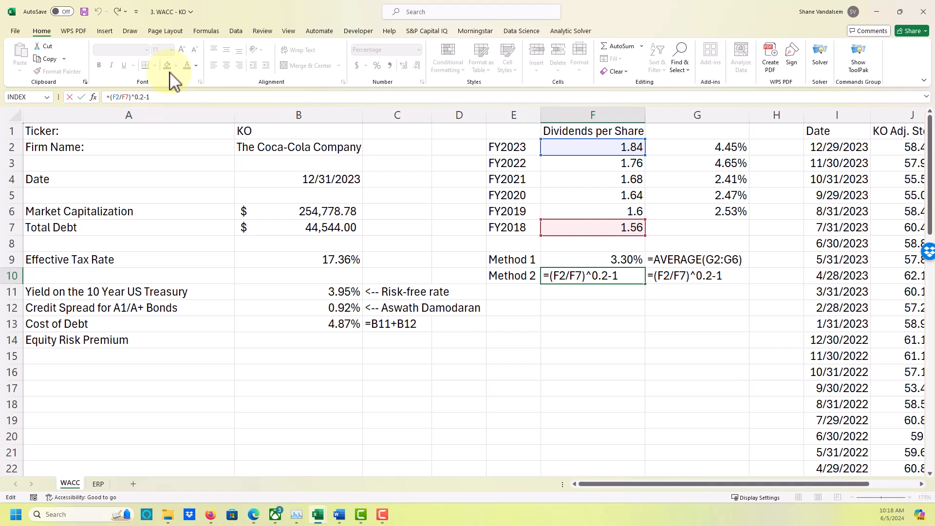
pyautogui.write('(1/5')
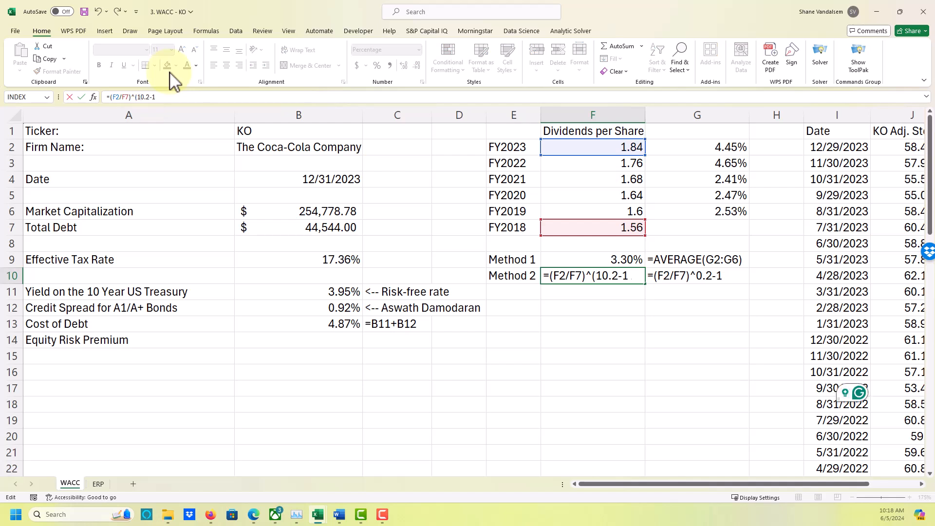
pyautogui.write(')')
pyautogui.press('BackSpace')
pyautogui.press('BackSpace')
pyautogui.press('BackSpace')
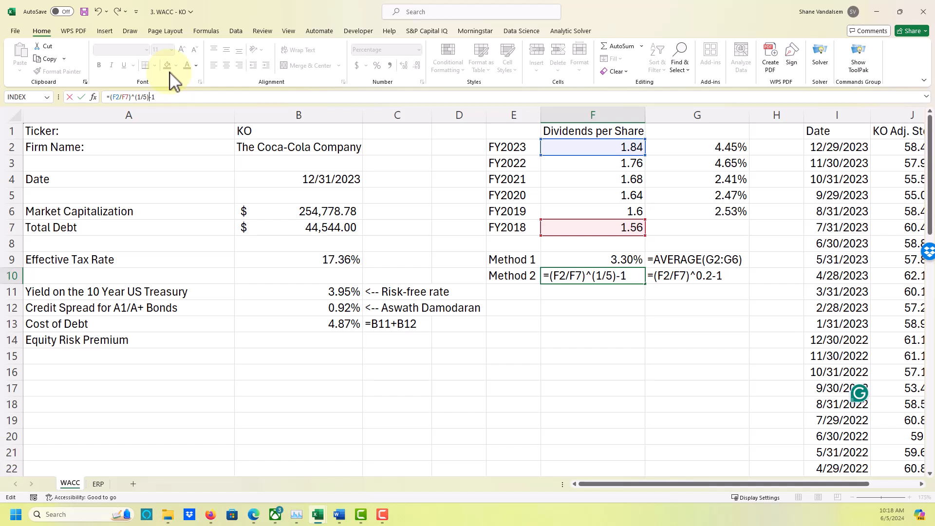
pyautogui.press('Return')
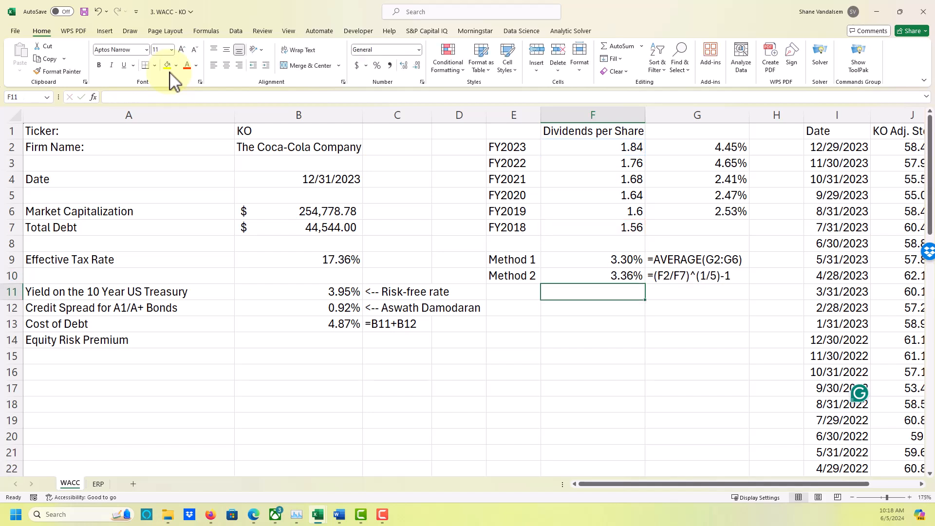
pyautogui.press('Up')
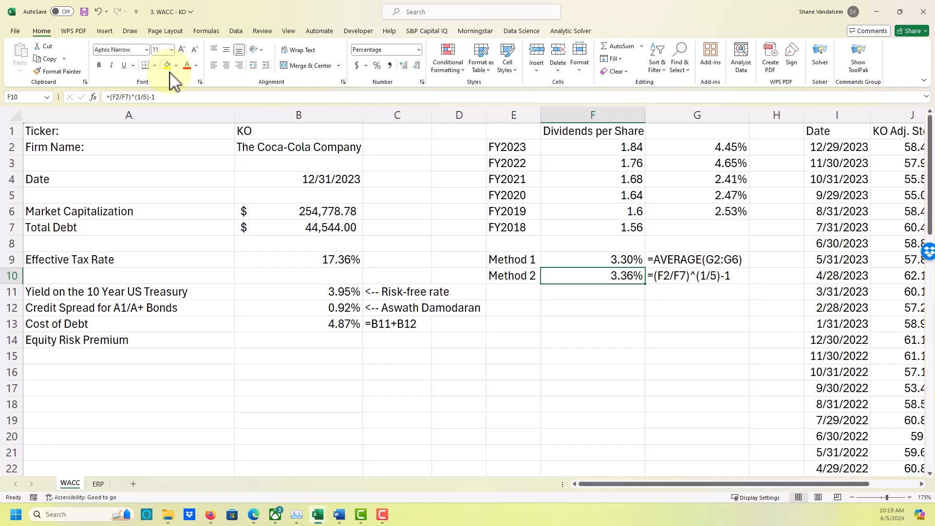
# Label cell E12 "Dividend Yield" and autofit column E to the label's width.
pyautogui.press('Down')
pyautogui.press('Down')
pyautogui.press('Down')
pyautogui.press('Down')
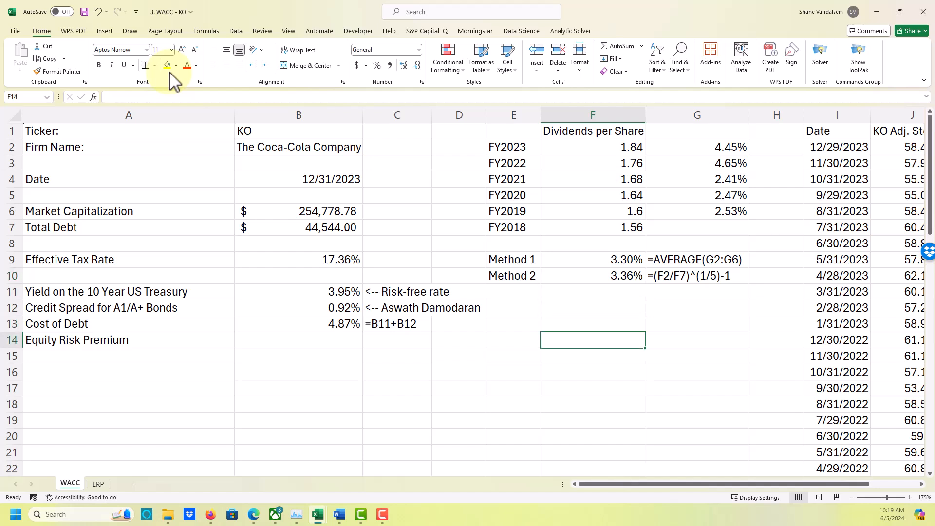
pyautogui.press('Left')
pyautogui.press('Up')
pyautogui.press('Up')
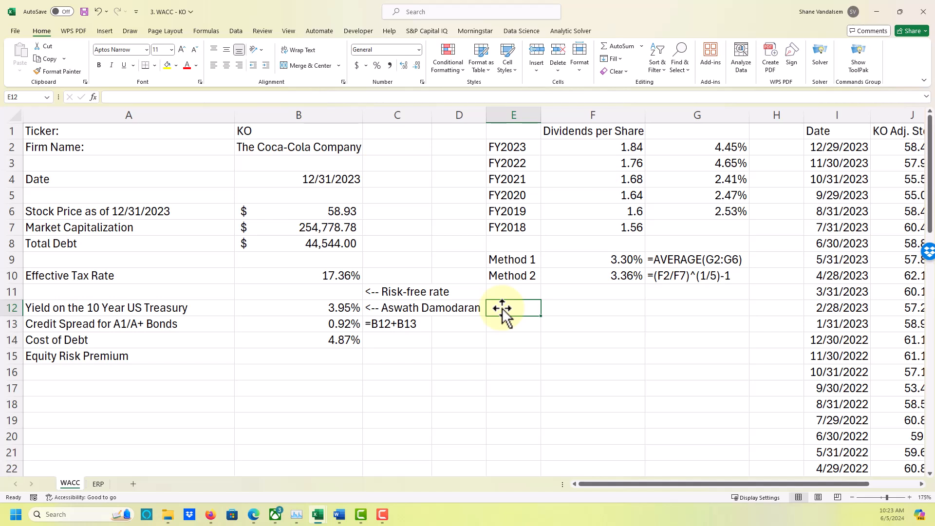
pyautogui.write('Divid')
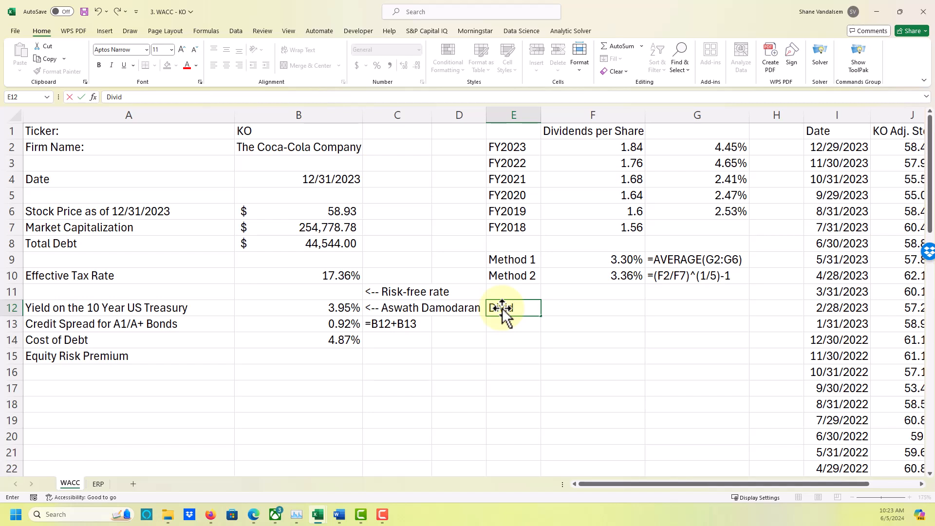
pyautogui.write('end')
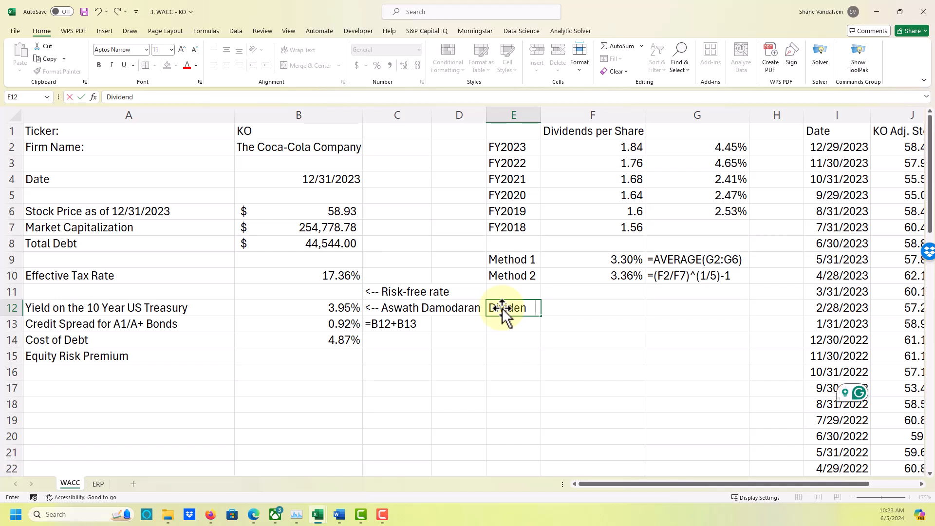
pyautogui.write(' Yield')
pyautogui.press('Tab')
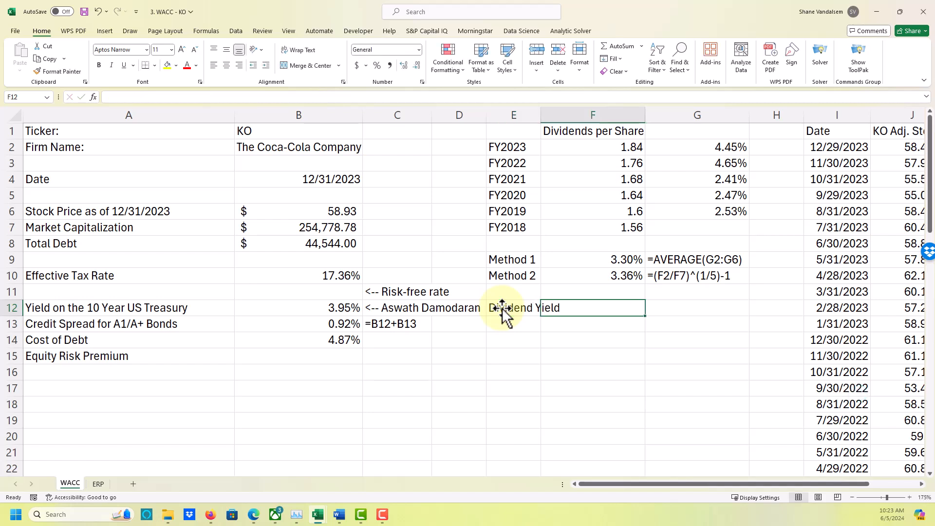
pyautogui.doubleClick(539, 117)
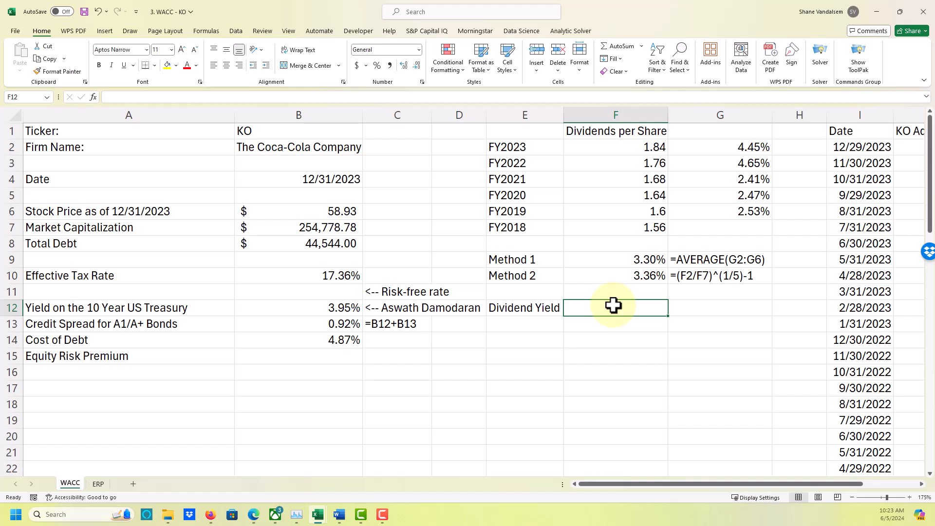
# Calculate the dividend yield in F12 from next year's dividend over the stock price with =F2*(1+F9)/B6.
pyautogui.write('=')
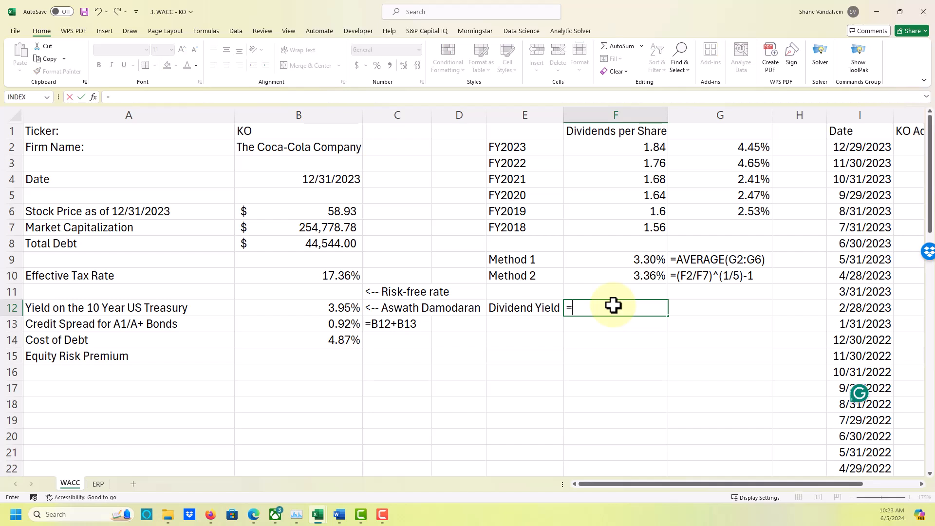
pyautogui.press('Up')
pyautogui.press('Up')
pyautogui.press('Up')
pyautogui.press('Up')
pyautogui.press('Up')
pyautogui.press('Up')
pyautogui.press('Up')
pyautogui.press('Up')
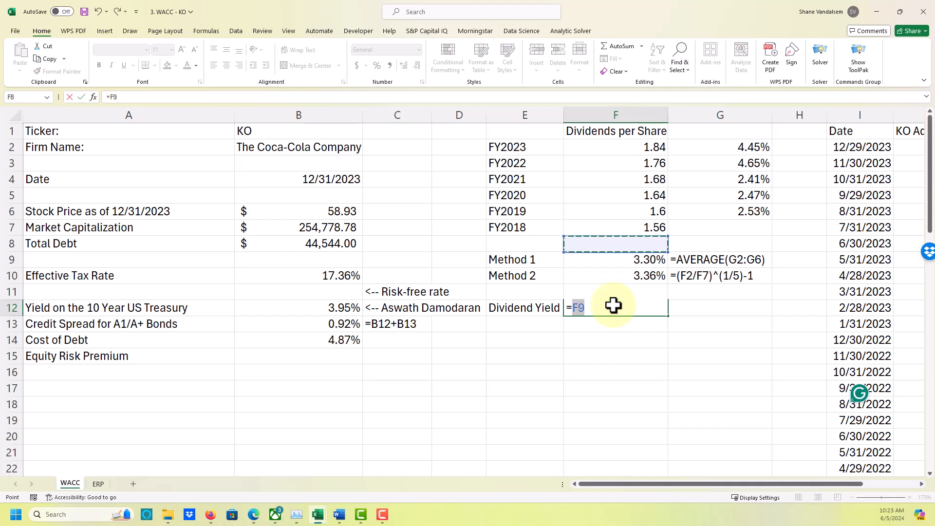
pyautogui.press('Up')
pyautogui.press('Up')
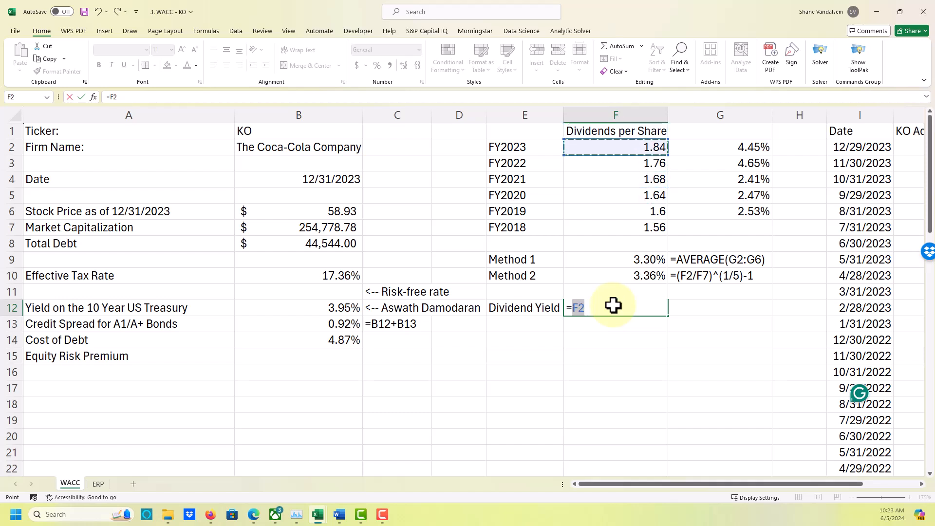
pyautogui.write('*(')
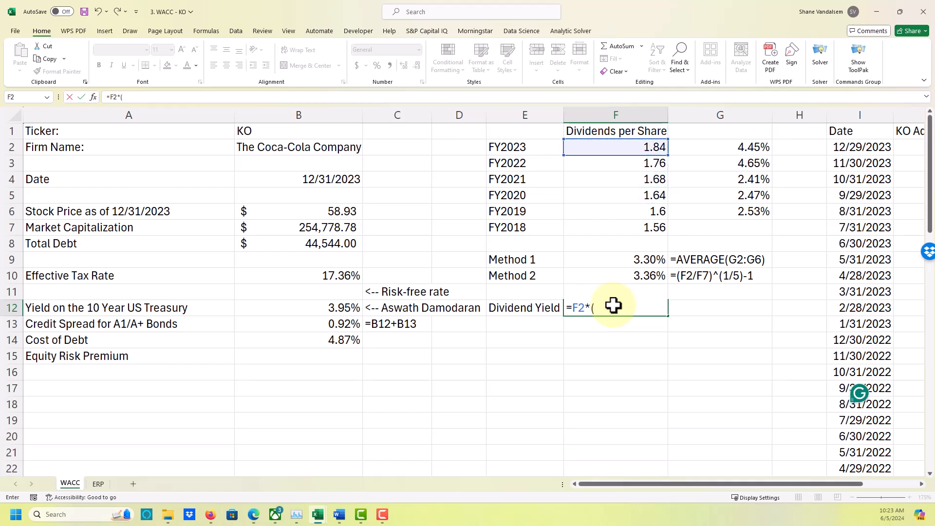
pyautogui.write('1+')
pyautogui.press('Up')
pyautogui.press('Up')
pyautogui.press('Up')
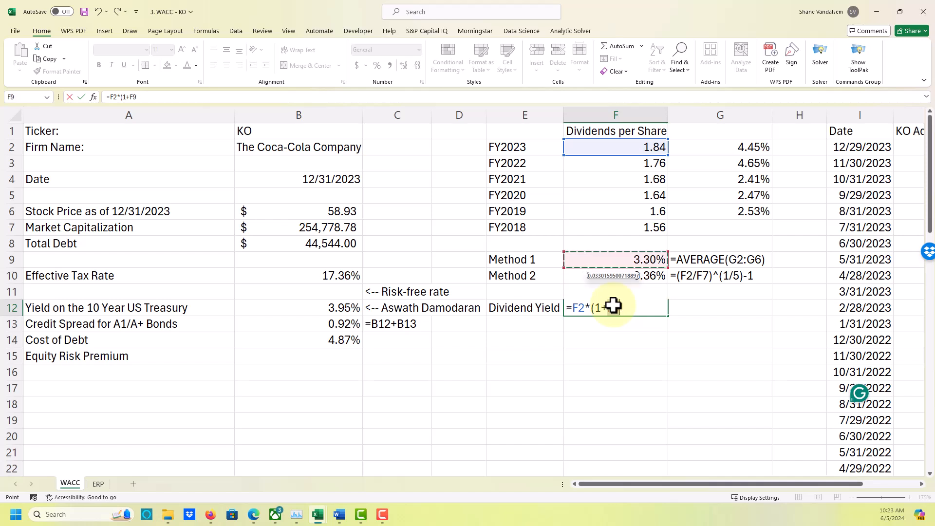
pyautogui.write(')')
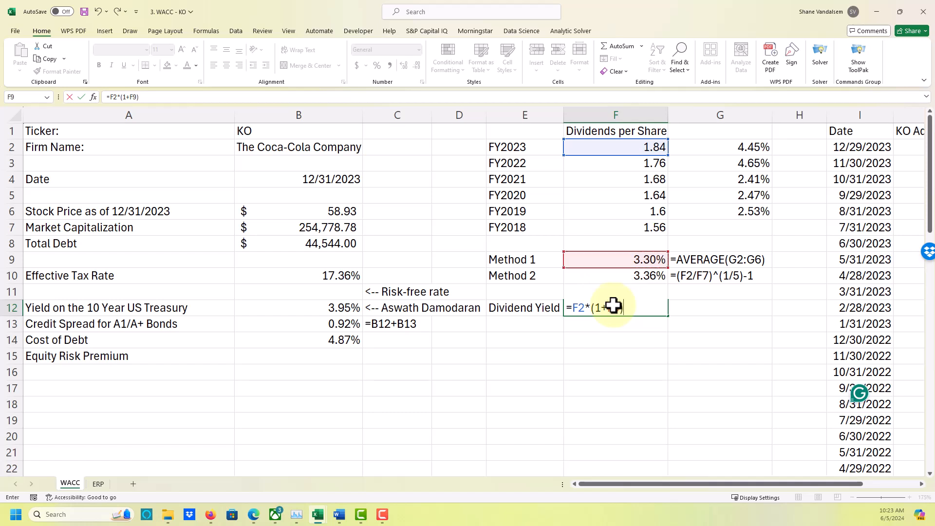
pyautogui.write('/')
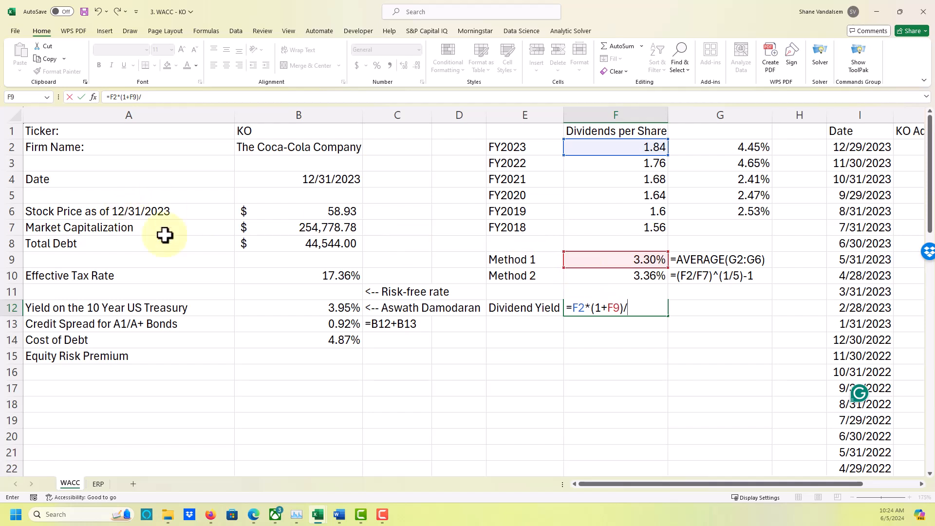
pyautogui.click(325, 210)
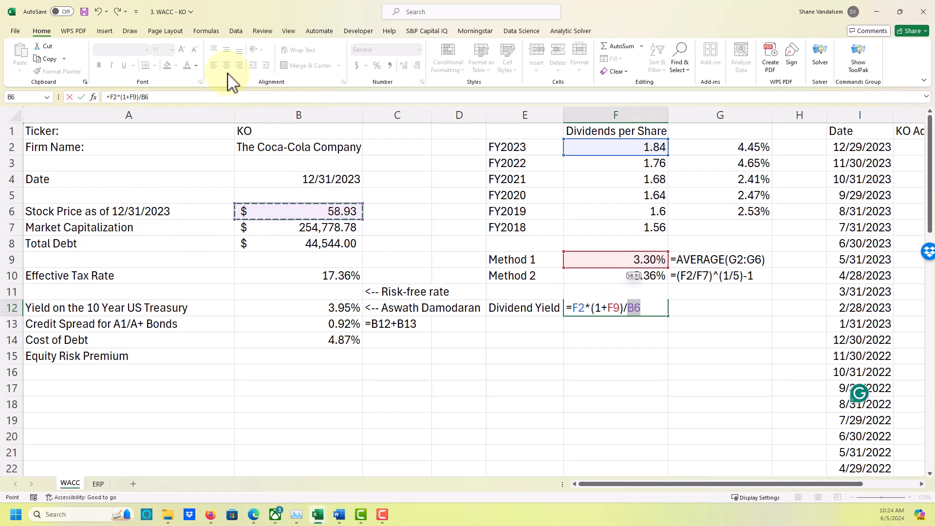
pyautogui.press('Return')
# Format the dividend yield in F12 as a percentage with two decimal places.
pyautogui.press('Up')
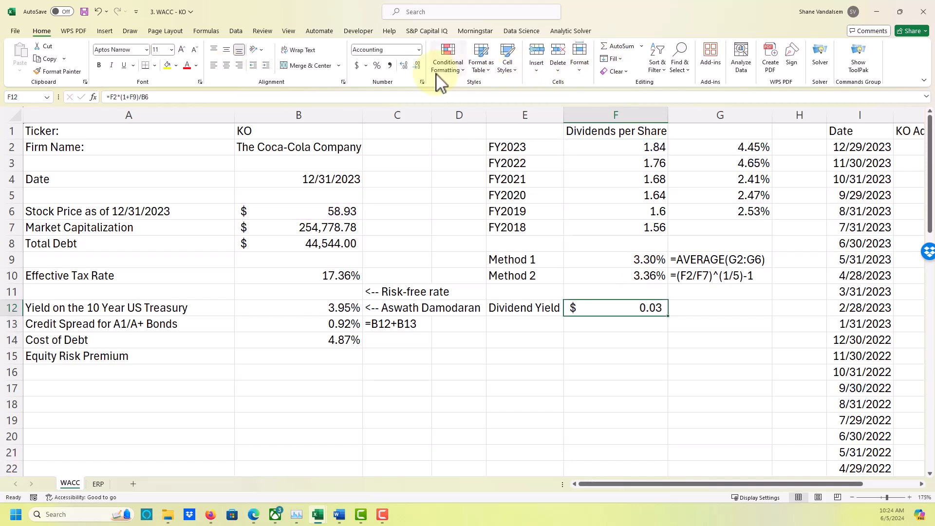
pyautogui.click(376, 66)
pyautogui.doubleClick(404, 66)
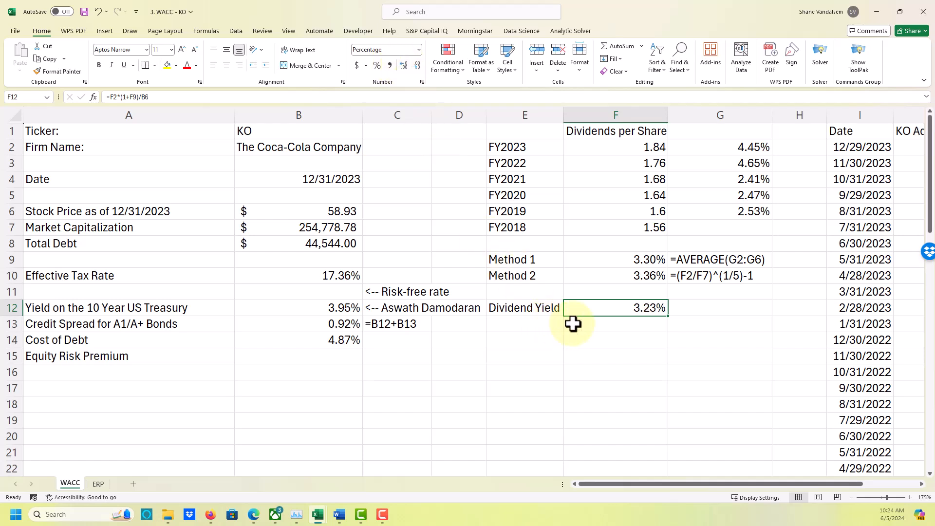
# Show the dividend yield formula as text in G12 with =FORMULATEXT(F12).
pyautogui.click(701, 305)
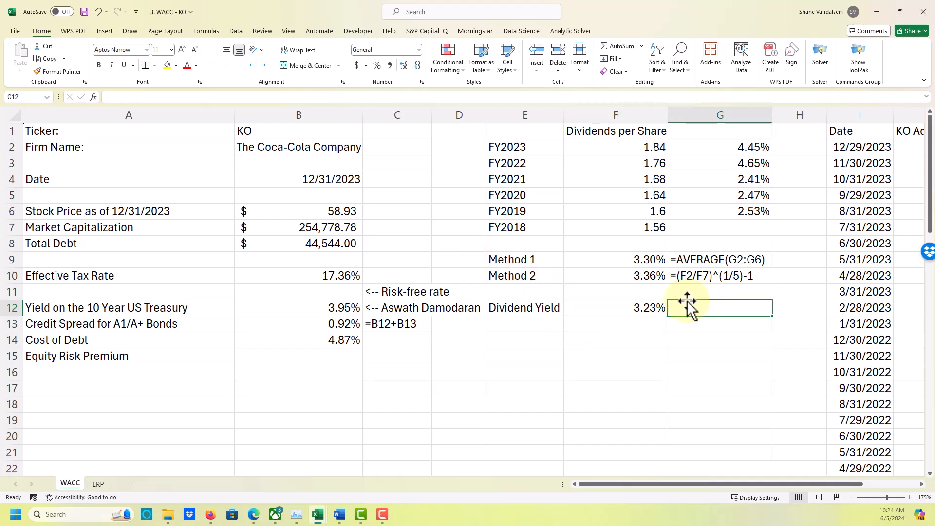
pyautogui.write('=formulat')
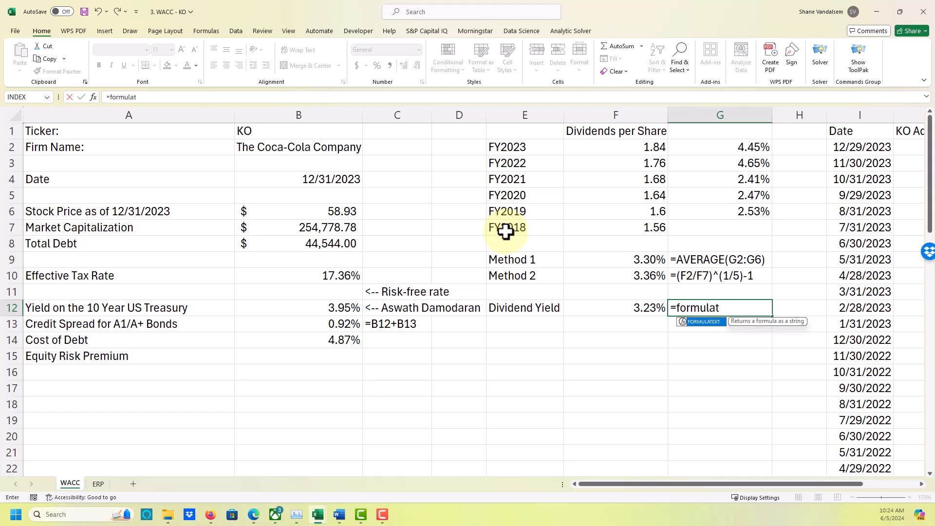
pyautogui.write('ext(')
pyautogui.press('Left')
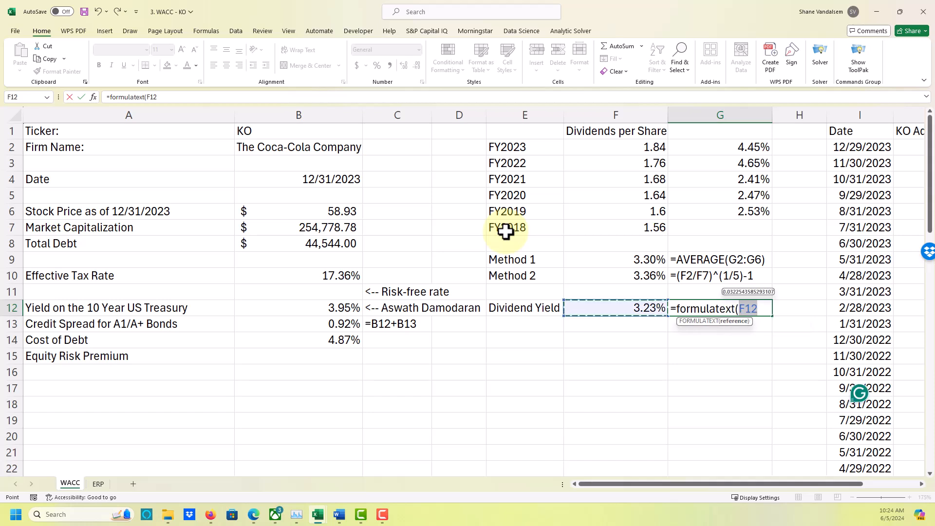
pyautogui.write(')')
pyautogui.press('Return')
pyautogui.press('Left')
pyautogui.press('Up')
pyautogui.press('Right')
pyautogui.press('Right')
pyautogui.press('Left')
pyautogui.press('Left')
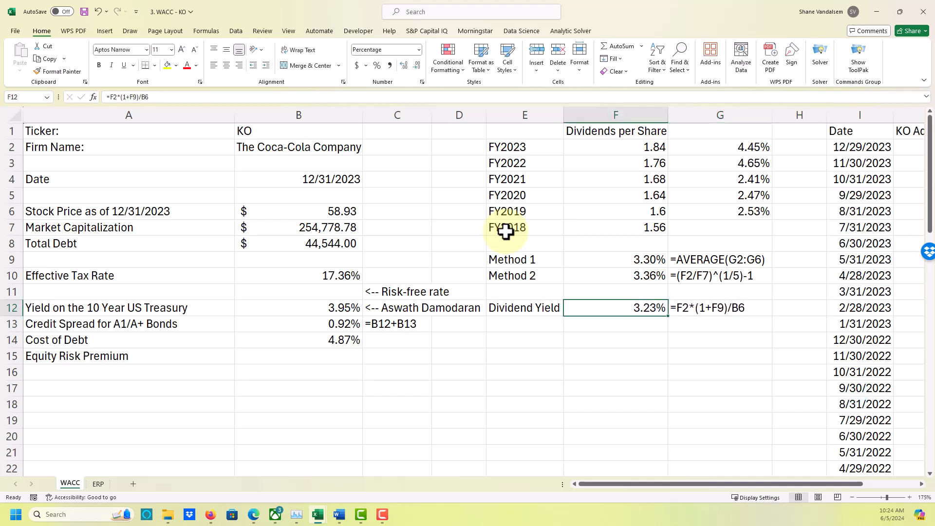
pyautogui.press('Up')
pyautogui.press('Down')
pyautogui.press('Right')
pyautogui.press('Right')
pyautogui.press('Left')
pyautogui.press('Up')
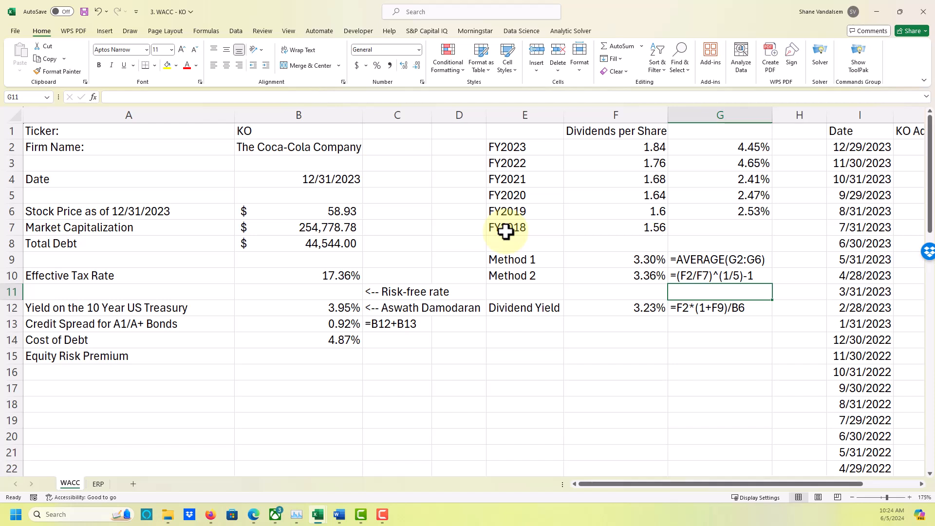
pyautogui.press('Down')
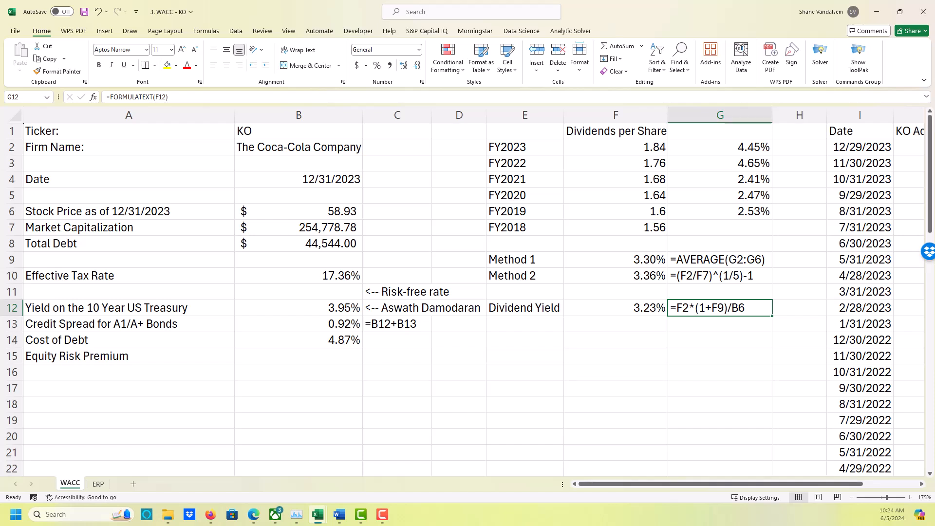
# Enter the heading "Cost of Equity Estimates" in cell A17.
pyautogui.click(177, 386)
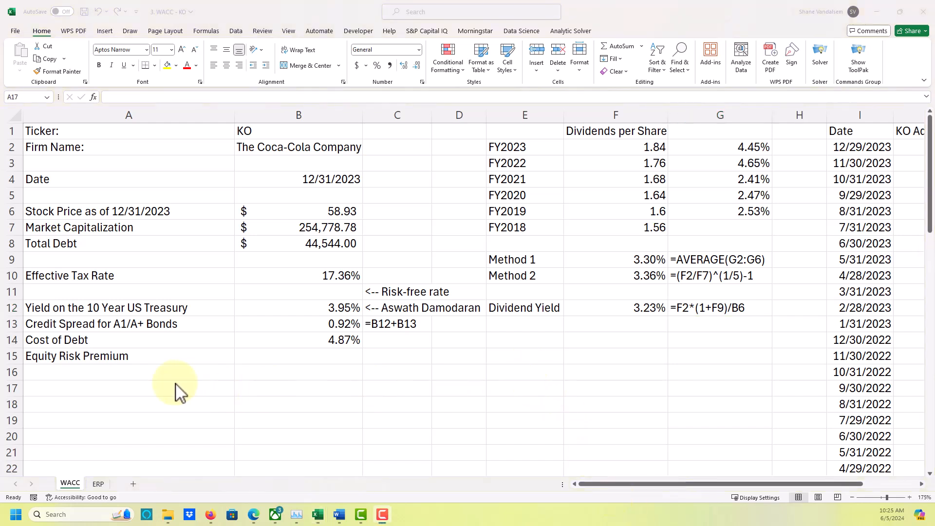
pyautogui.click(145, 392)
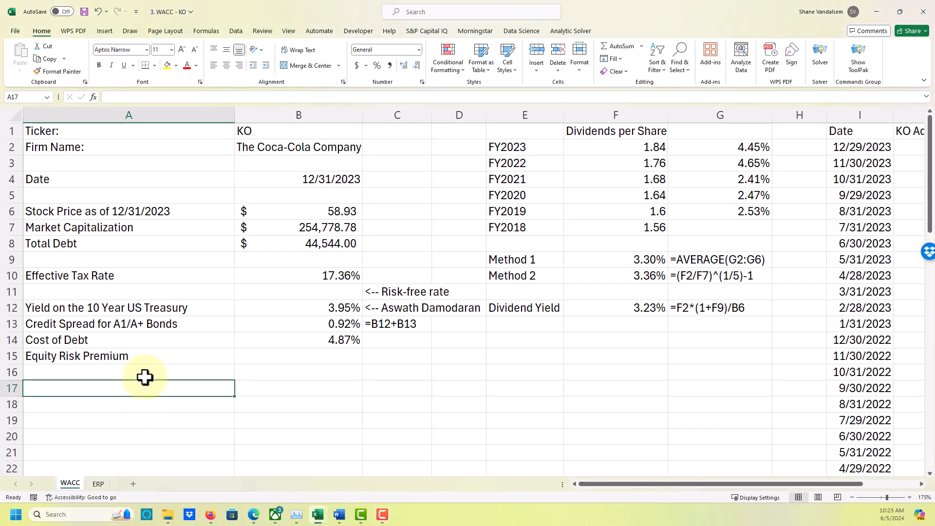
pyautogui.write('Cost of')
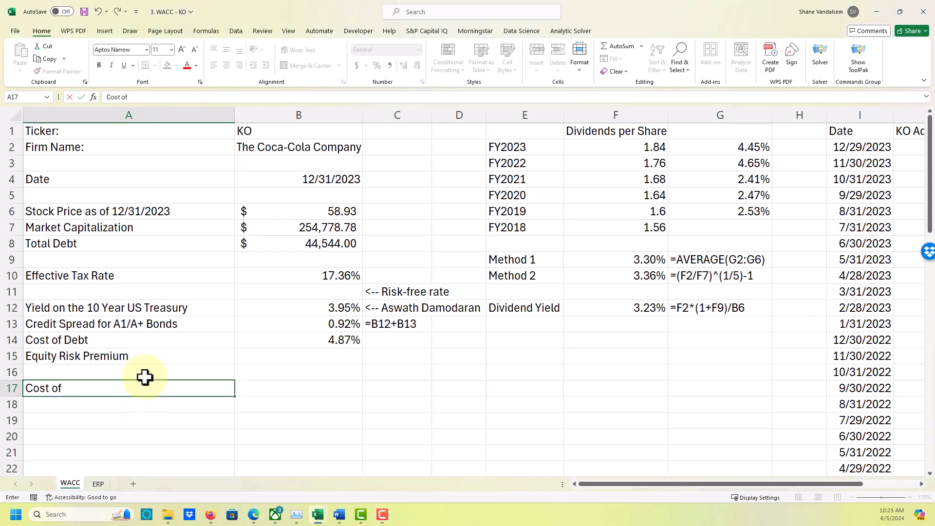
pyautogui.write(' Eq')
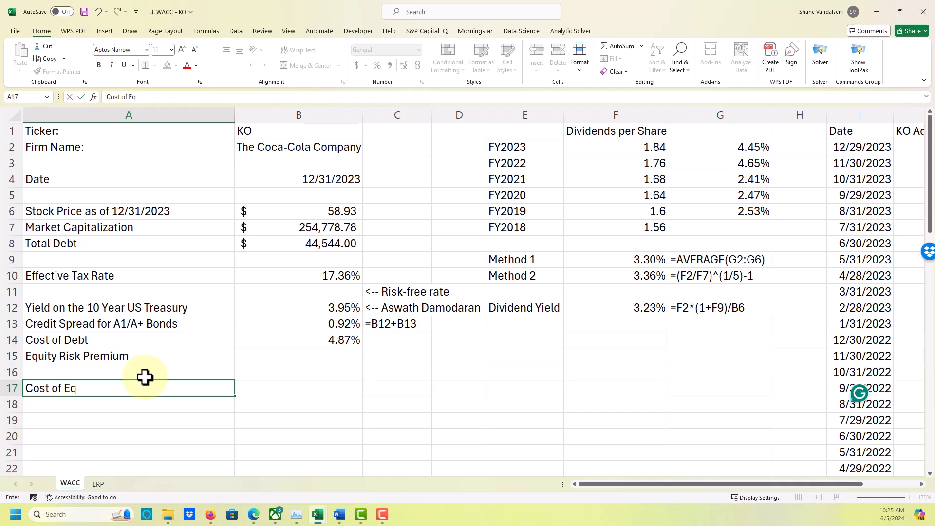
pyautogui.write('uity Estimates')
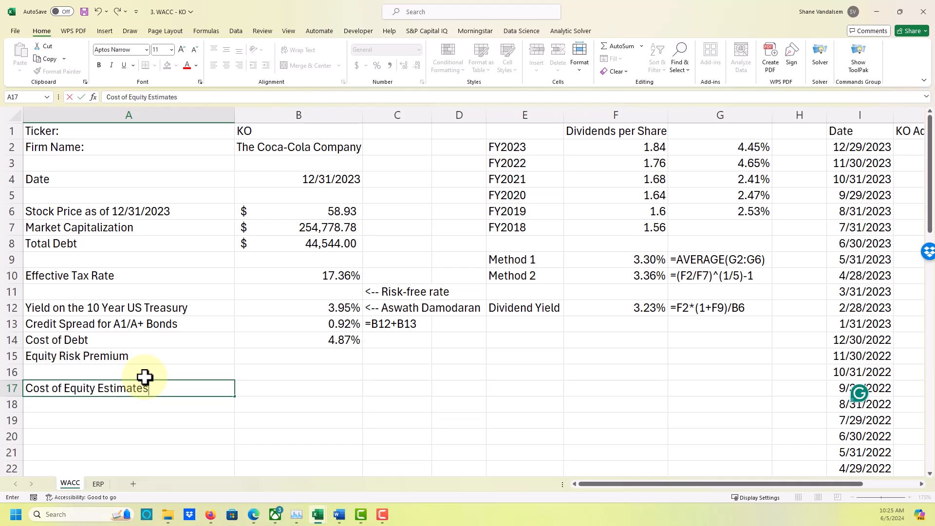
pyautogui.press('Return')
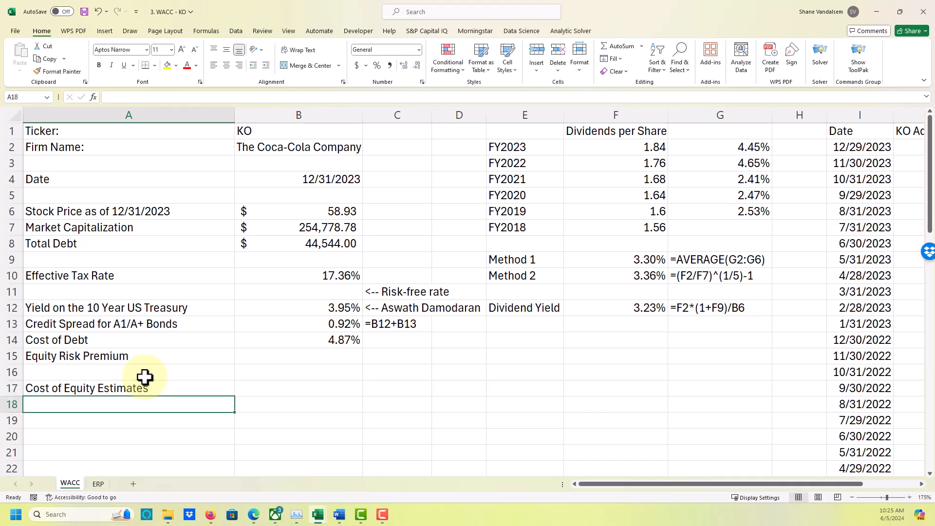
# Label cell A18 "Gordon Growth Model", indented with leading spaces under the cost of equity heading.
pyautogui.write('G')
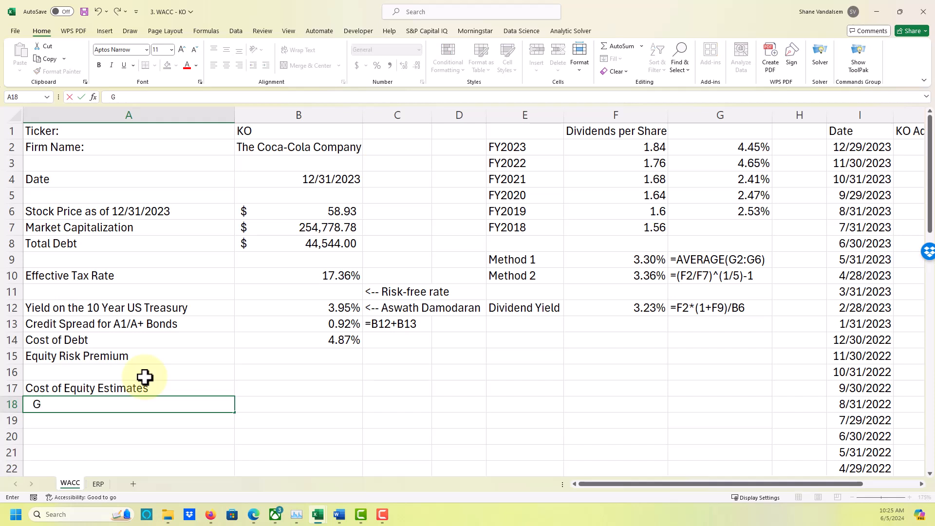
pyautogui.write('orh')
pyautogui.press('BackSpace')
pyautogui.write('don Growth')
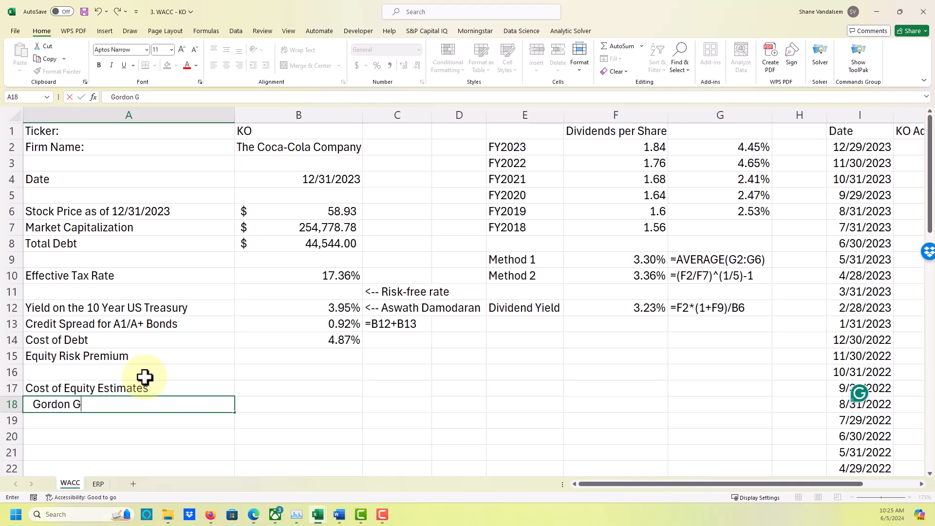
pyautogui.write(' Model')
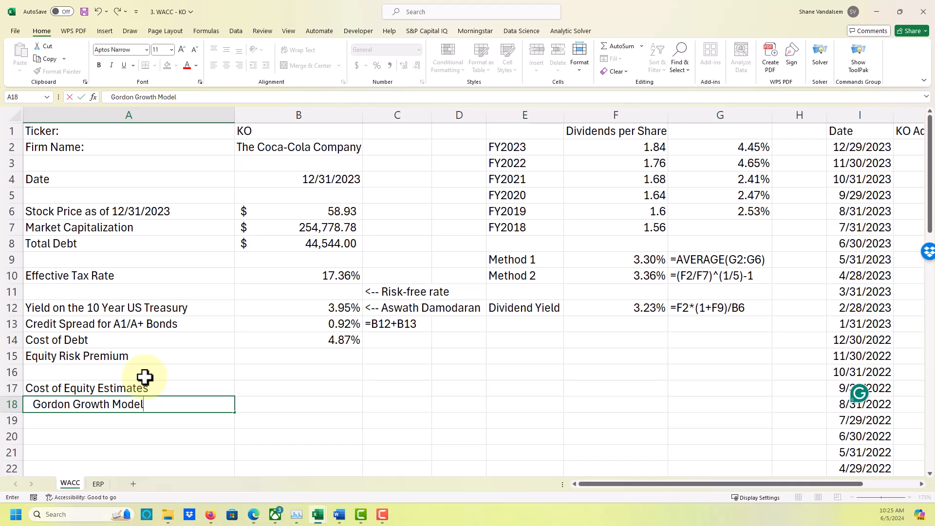
pyautogui.press('Tab')
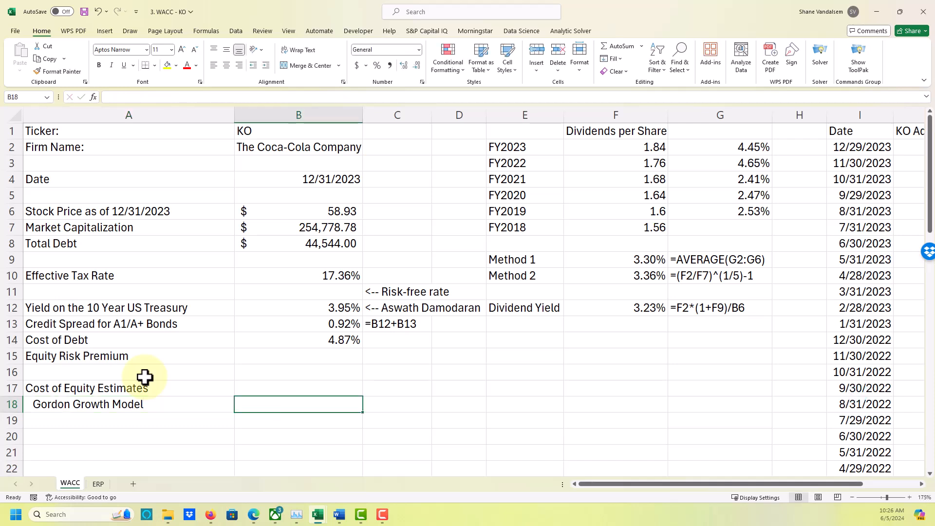
# Calculate the Gordon Growth Model cost of equity in B18 as dividend yield plus the Method 1 growth rate with =F12+F9.
pyautogui.write('=')
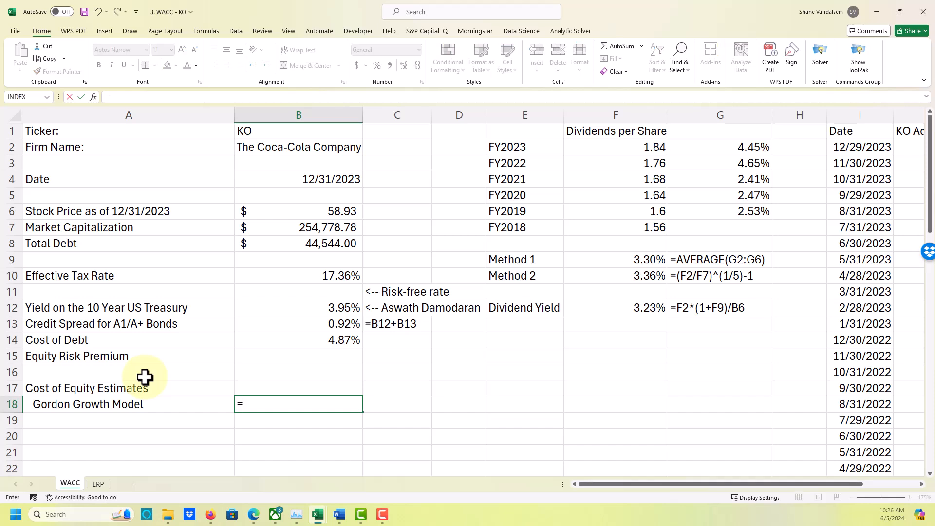
pyautogui.press('Up')
pyautogui.press('Up')
pyautogui.press('Up')
pyautogui.press('Up')
pyautogui.press('Up')
pyautogui.press('Up')
pyautogui.press('Up')
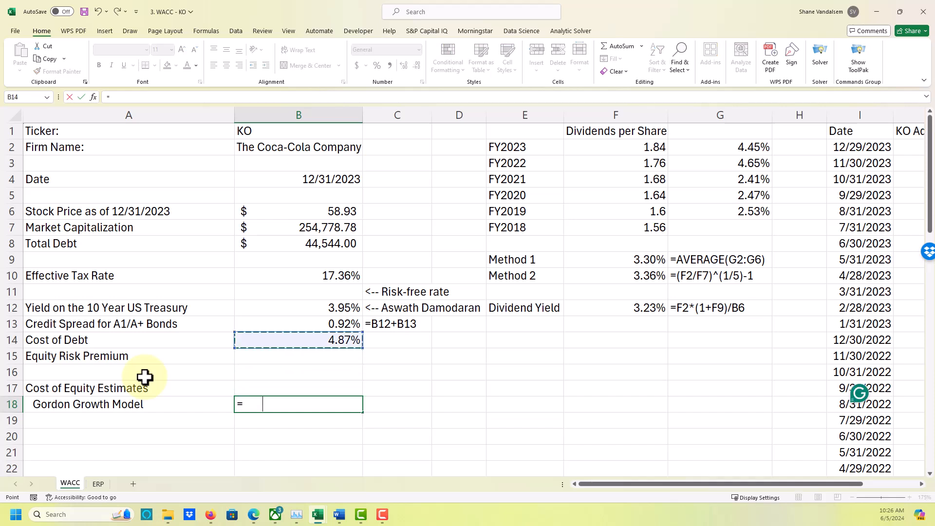
pyautogui.press('Down')
pyautogui.press('Right')
pyautogui.press('Right')
pyautogui.press('Right')
pyautogui.press('Right')
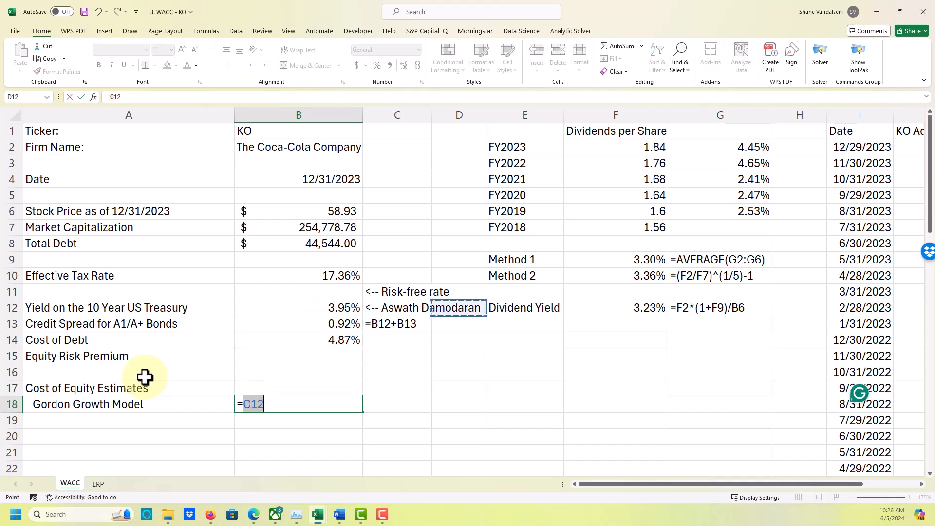
pyautogui.write('+')
pyautogui.press('Up')
pyautogui.press('Up')
pyautogui.press('Up')
pyautogui.press('Up')
pyautogui.press('Up')
pyautogui.press('Up')
pyautogui.press('Up')
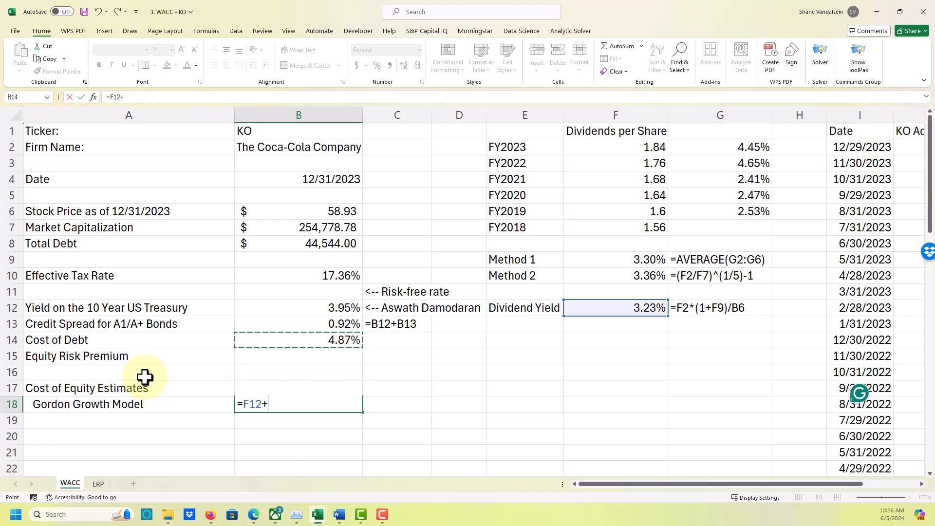
pyautogui.press('Up')
pyautogui.press('Up')
pyautogui.press('Up')
pyautogui.press('Up')
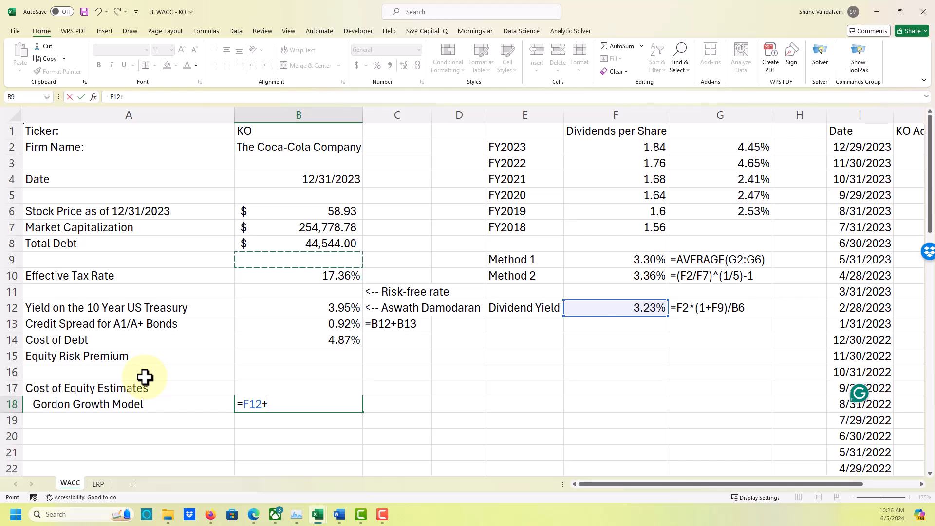
pyautogui.press('Up')
pyautogui.press('Up')
pyautogui.press('Up')
pyautogui.press('Up')
pyautogui.press('Up')
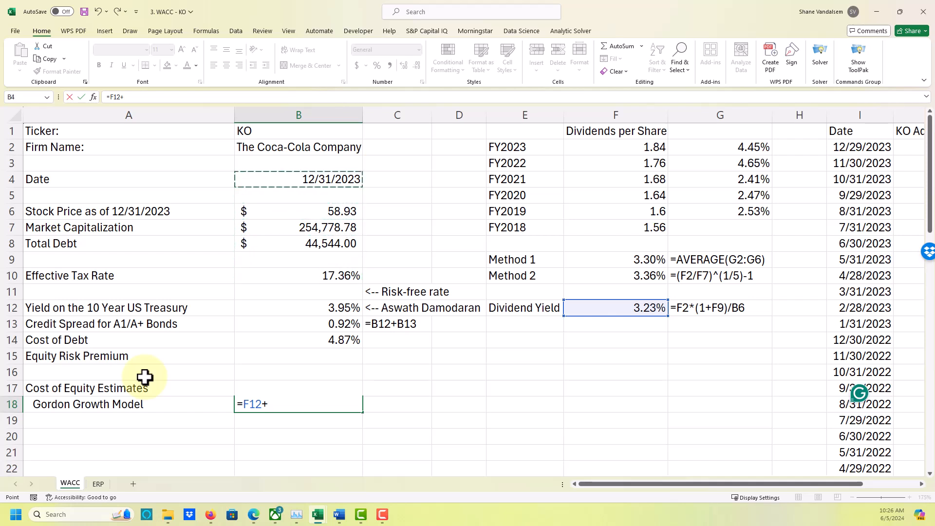
pyautogui.press('Down')
pyautogui.press('Right')
pyautogui.press('Right')
pyautogui.press('Right')
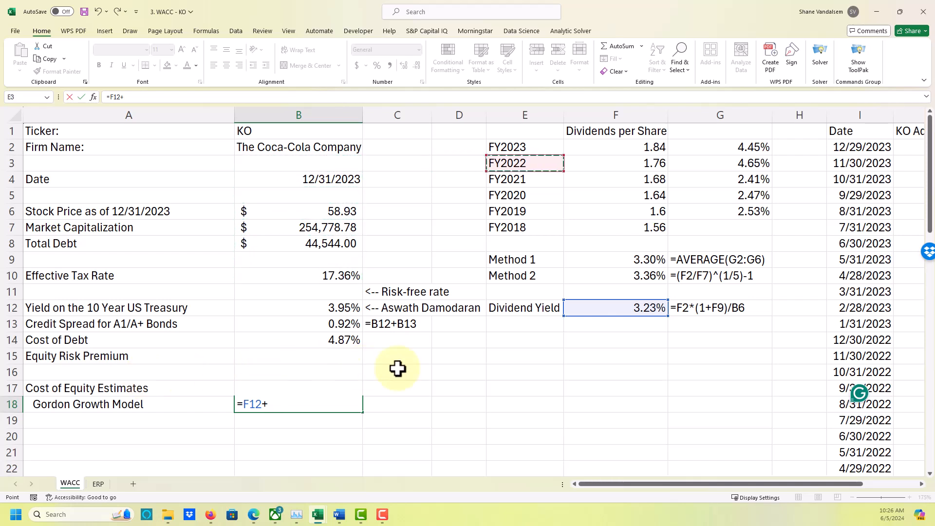
pyautogui.click(587, 265)
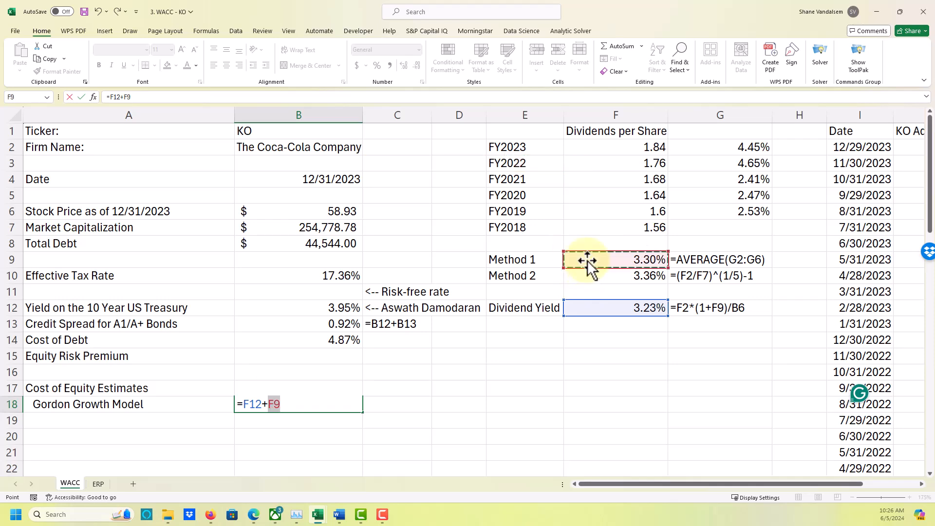
pyautogui.scroll(-3, 497, 291)
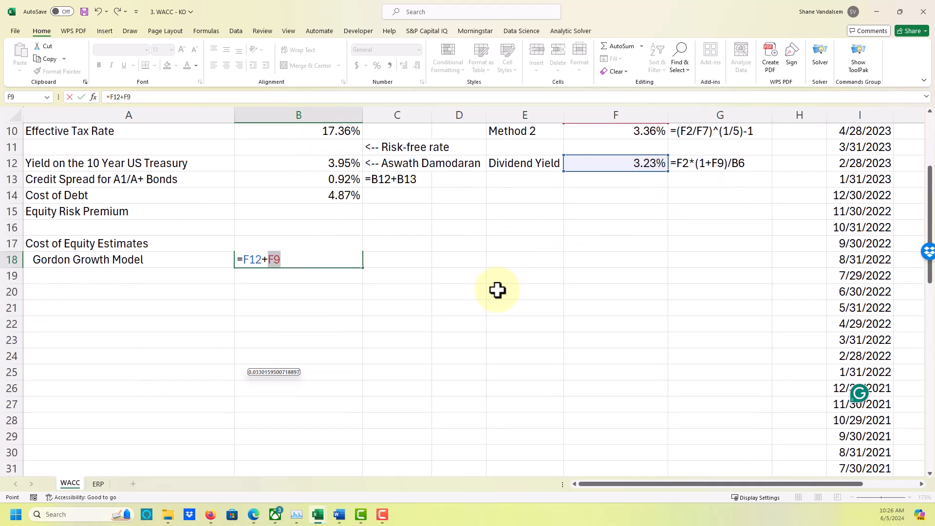
pyautogui.press('Return')
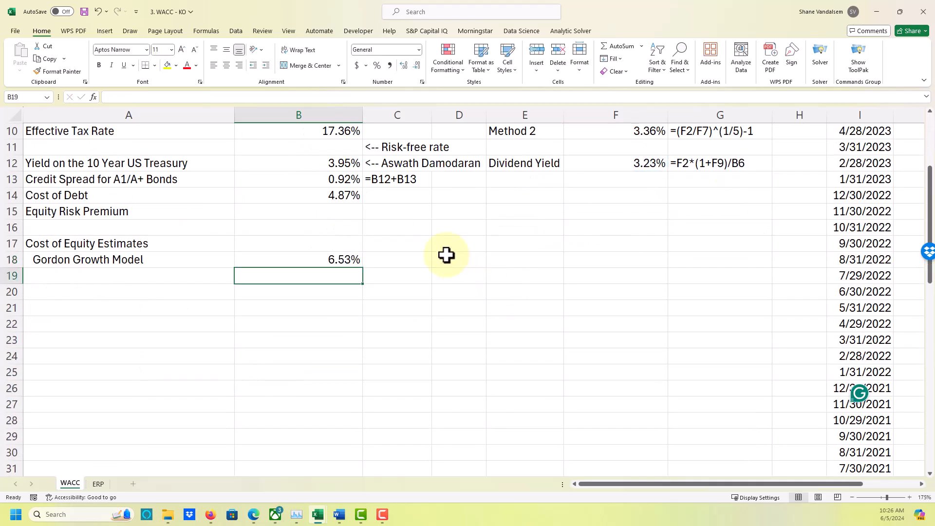
# Show the Gordon Growth Model formula as text in C18 with =FORMULATEXT(B18).
pyautogui.click(419, 263)
pyautogui.write('=')
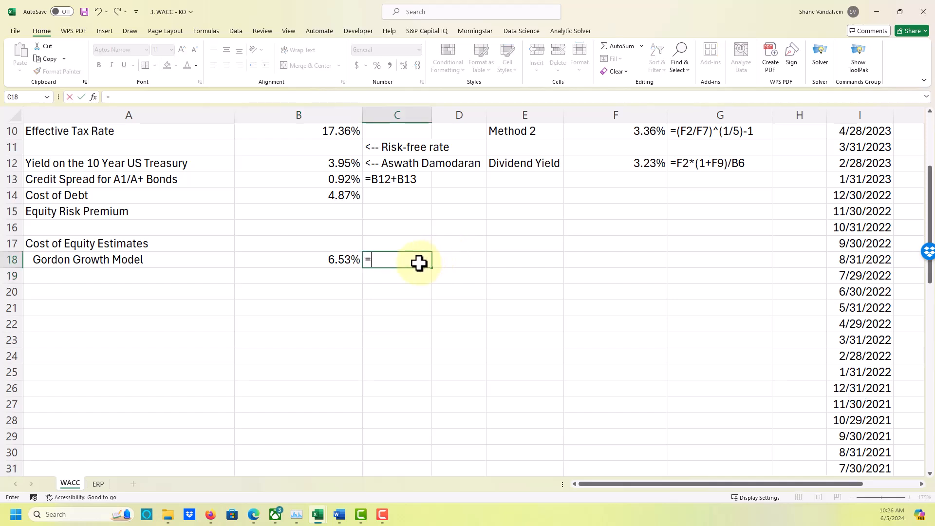
pyautogui.write('formulatext(')
pyautogui.press('Left')
pyautogui.write(')')
pyautogui.press('Return')
pyautogui.press('Up')
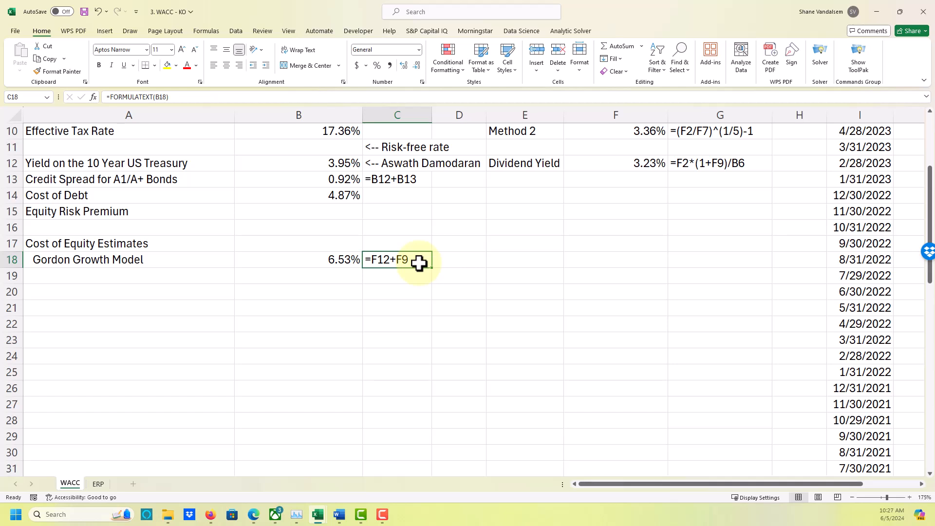
# Calculate a second dividend yield in F13 using the Method 2 growth rate with =F2*(1+F10)/B6.
pyautogui.scroll(2, 588, 256)
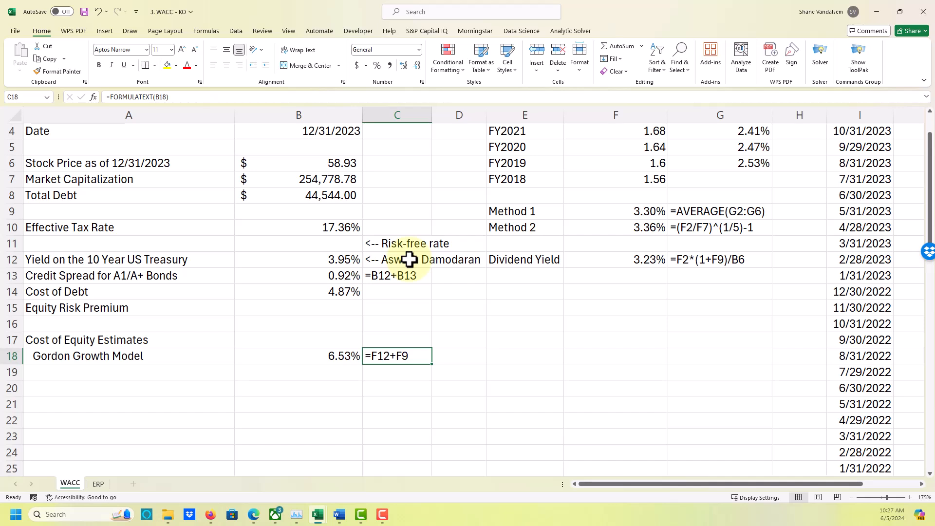
pyautogui.click(520, 276)
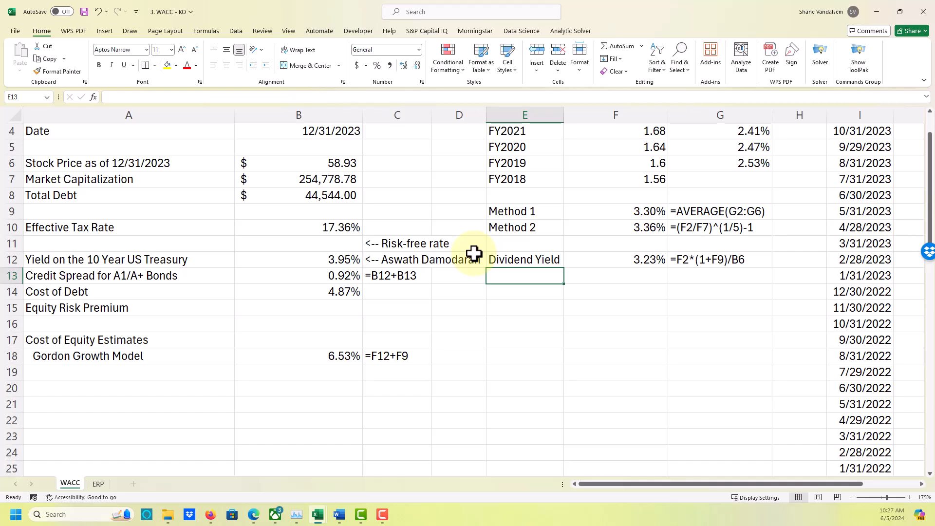
pyautogui.press('Right')
pyautogui.write('=')
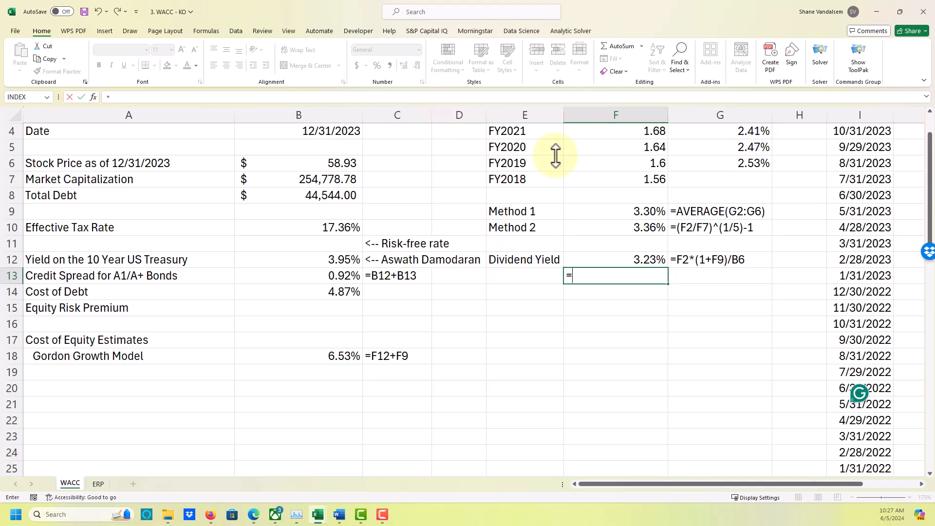
pyautogui.scroll(3, 637, 147)
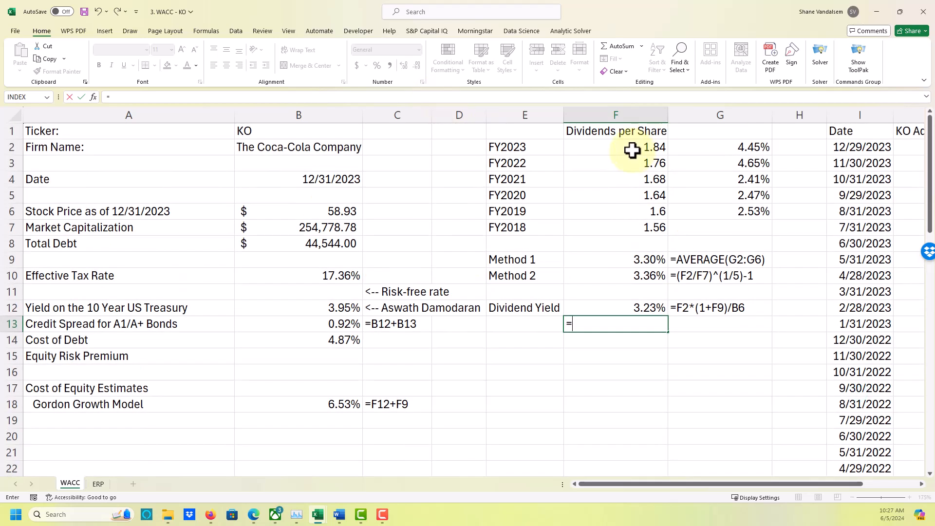
pyautogui.click(633, 149)
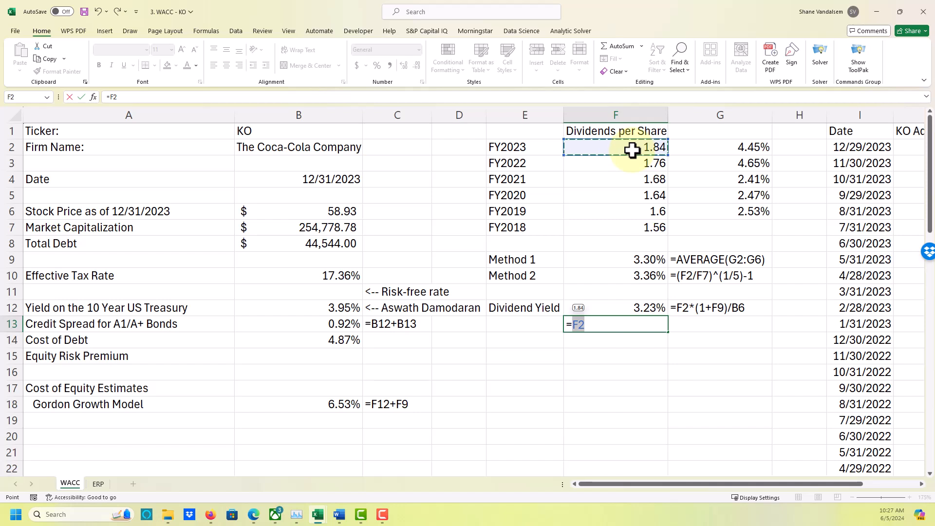
pyautogui.write('*(1+')
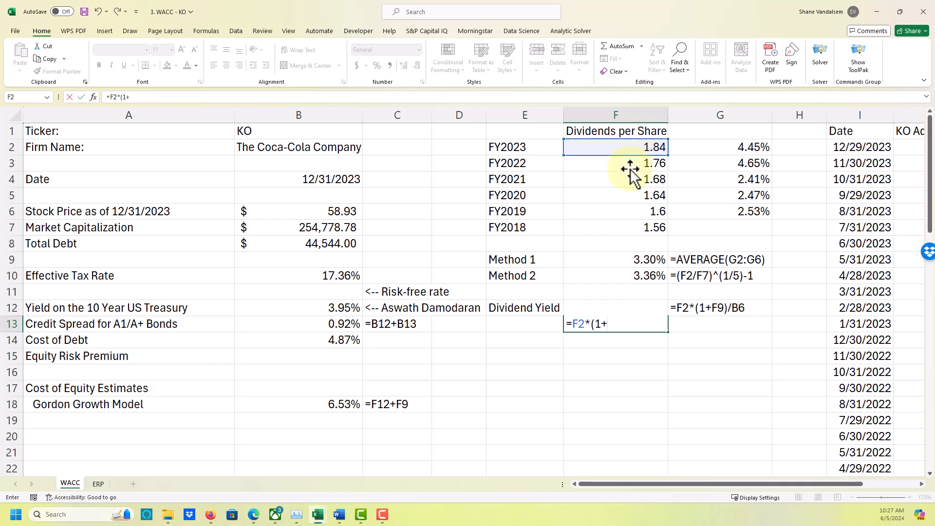
pyautogui.click(621, 275)
pyautogui.write(')')
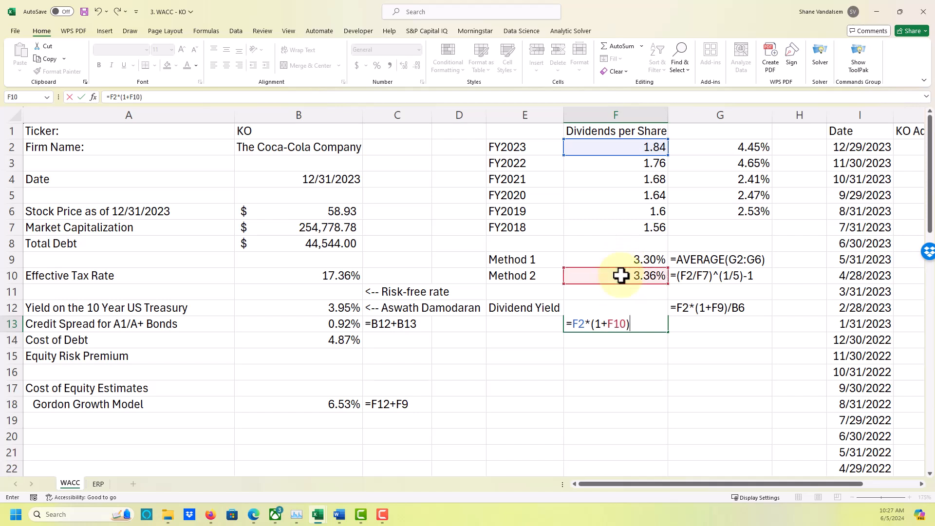
pyautogui.write('/')
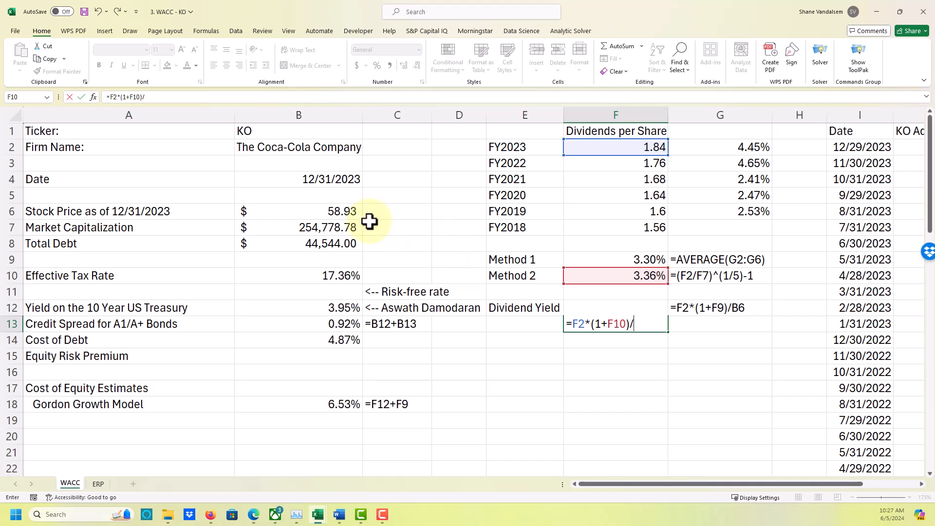
pyautogui.click(350, 210)
pyautogui.press('Return')
pyautogui.press('Up')
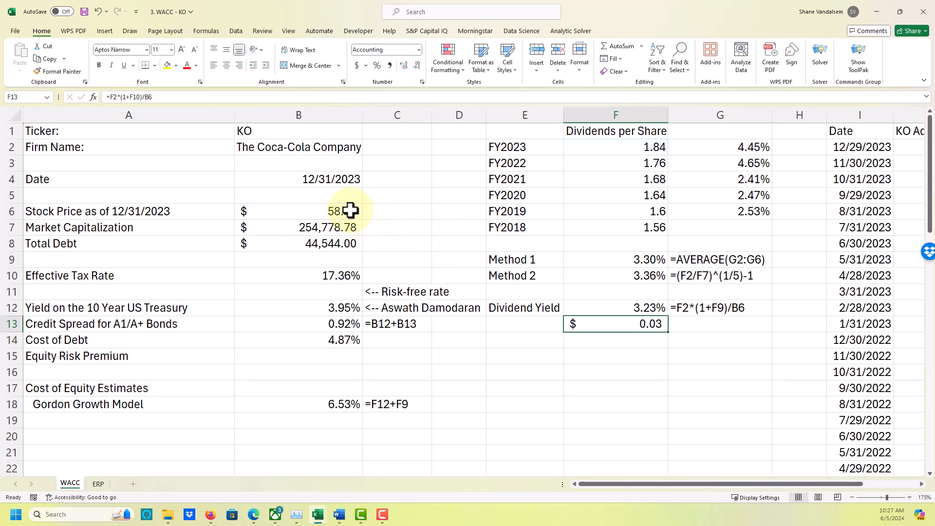
# Format F13 as a percentage with two decimal places and fill the formula text from G12 down to G13.
pyautogui.click(377, 65)
pyautogui.click(404, 65)
pyautogui.click(404, 66)
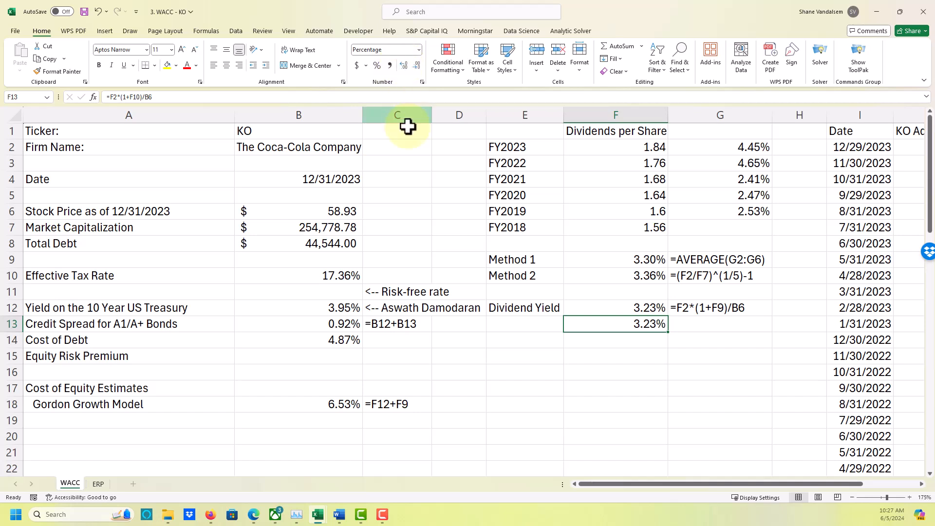
pyautogui.click(681, 309)
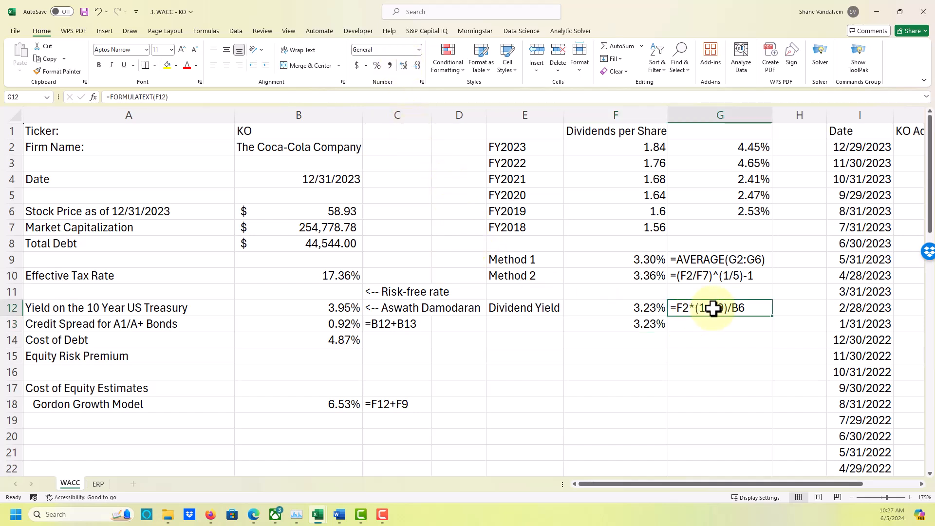
pyautogui.moveTo(774, 315); pyautogui.dragTo(770, 334)
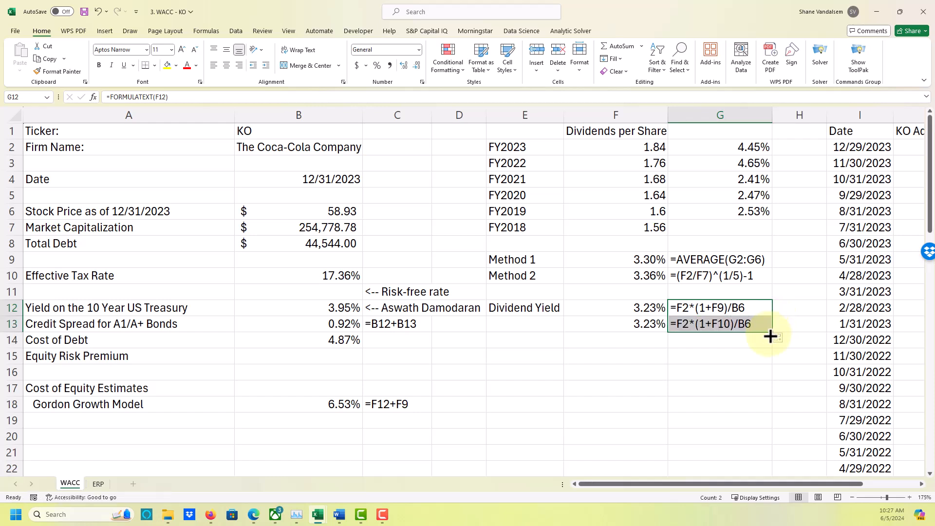
pyautogui.click(726, 346)
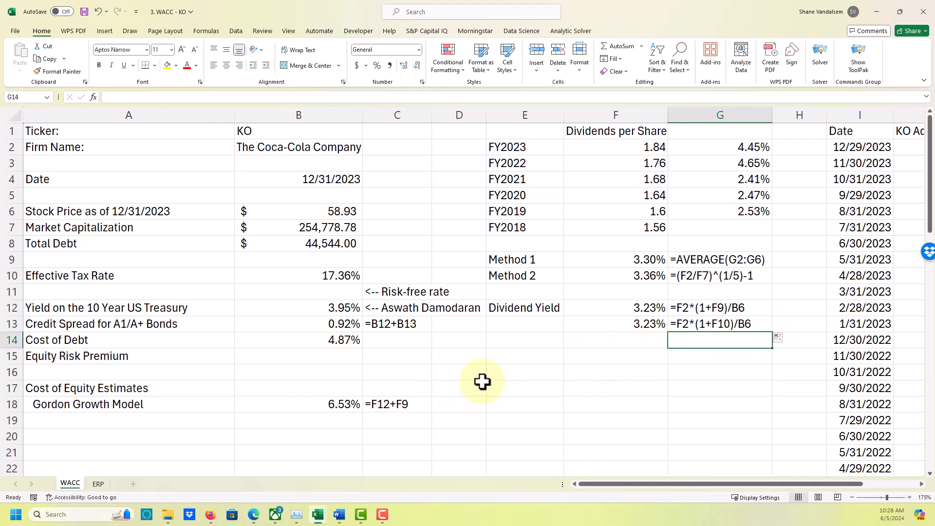
# Try the Method 2 cost of equity in F15 with =F13+F10, and clear the cell again.
pyautogui.click(625, 357)
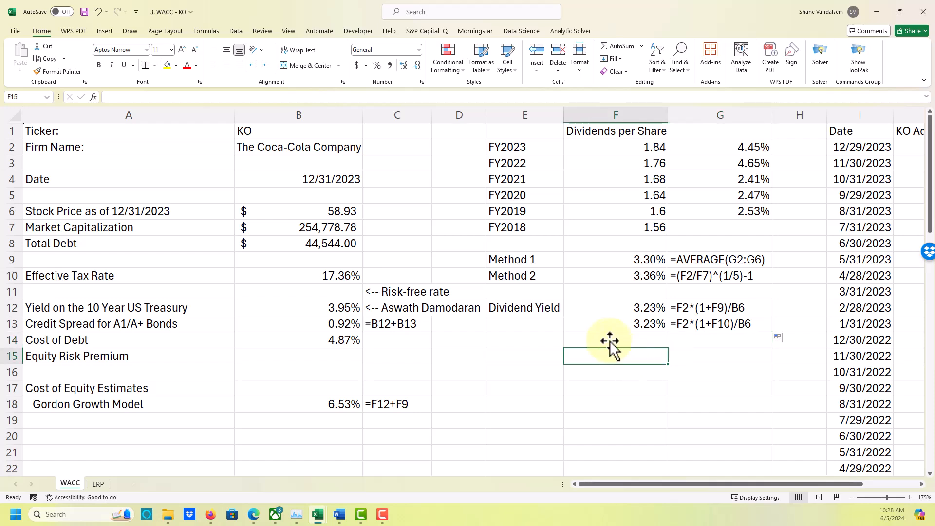
pyautogui.write('=')
pyautogui.press('Up')
pyautogui.press('Up')
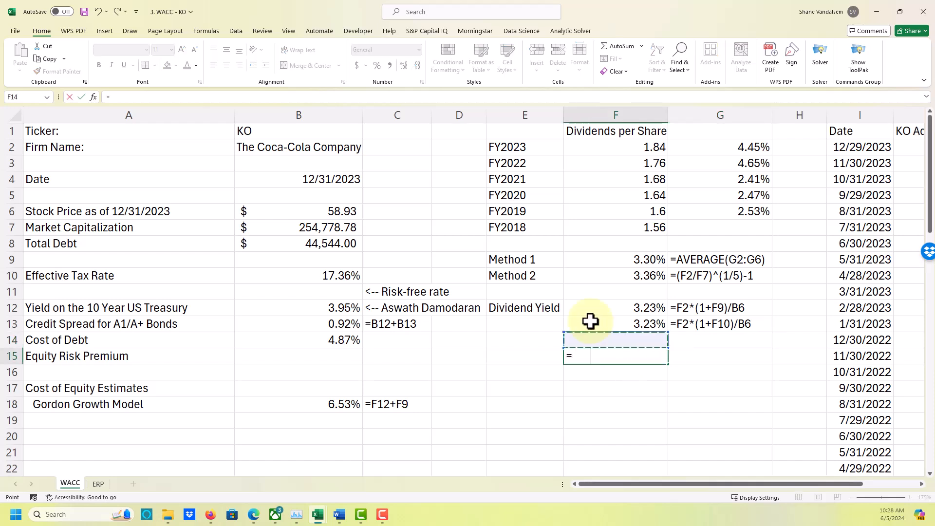
pyautogui.write('+')
pyautogui.press('Up')
pyautogui.press('Up')
pyautogui.press('Up')
pyautogui.press('Up')
pyautogui.press('Up')
pyautogui.press('Up')
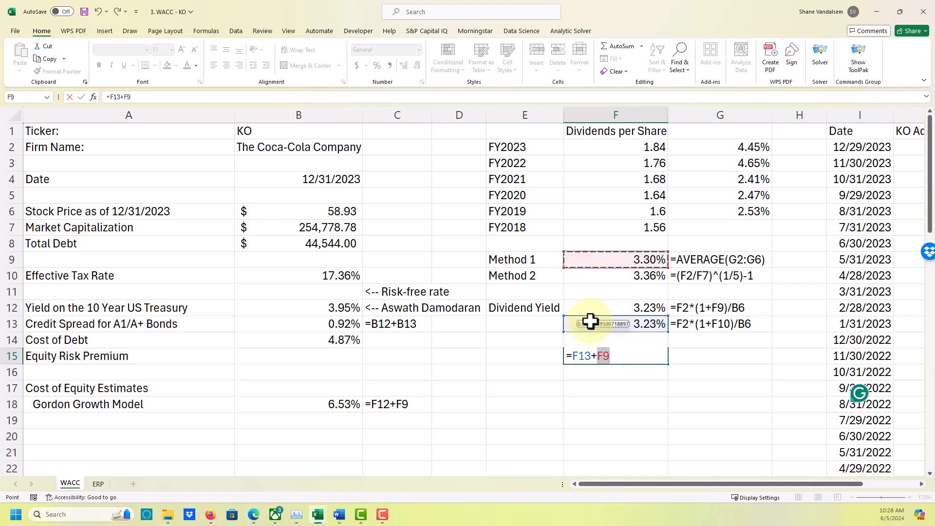
pyautogui.press('Down')
pyautogui.press('Return')
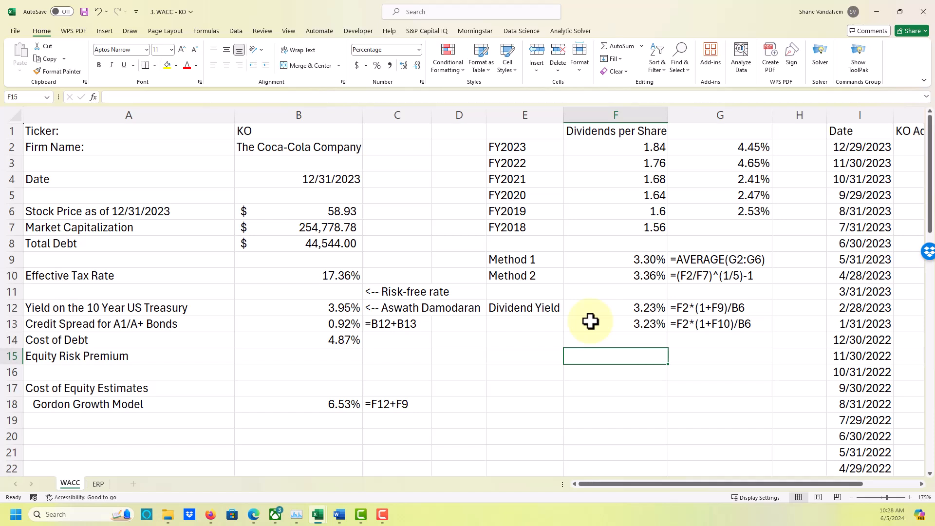
# Label cell A19 "CAPM", indented with leading spaces below the Gordon Growth Model label.
pyautogui.press('Left')
pyautogui.press('Left')
pyautogui.press('Left')
pyautogui.press('Left')
pyautogui.press('Left')
pyautogui.press('Down')
pyautogui.press('Down')
pyautogui.press('Down')
pyautogui.press('Down')
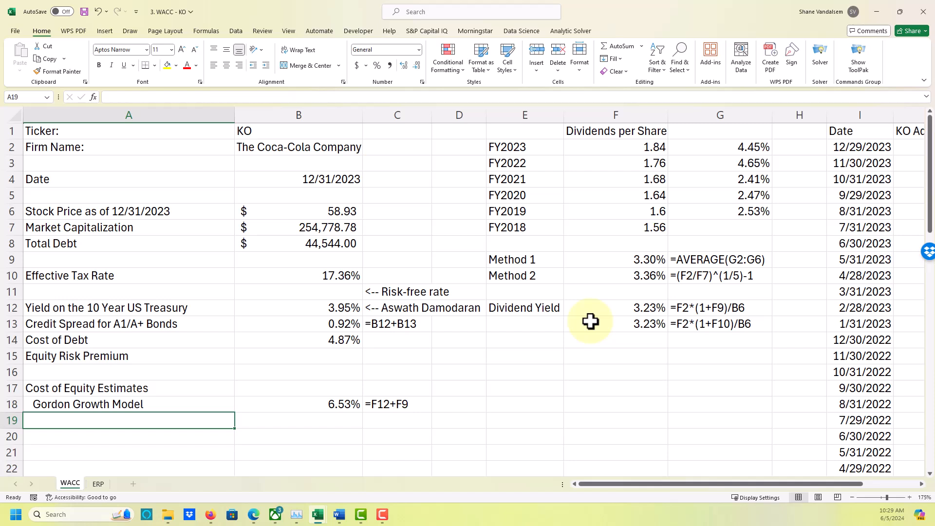
pyautogui.press('Down')
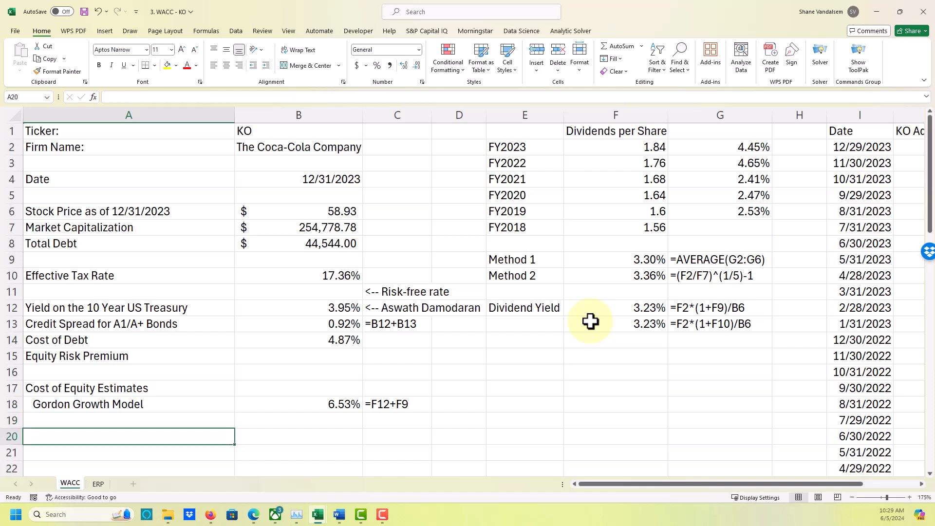
pyautogui.press('Up')
pyautogui.write('C')
pyautogui.press('BackSpace')
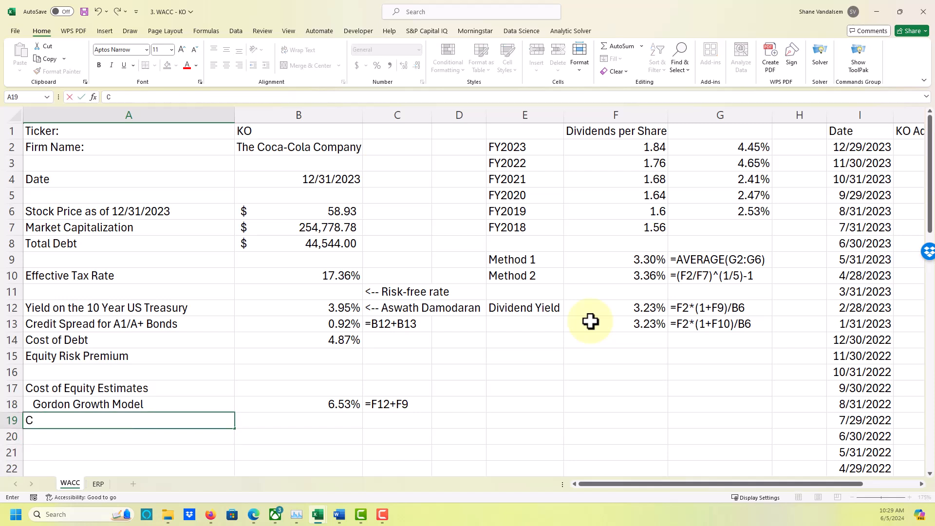
pyautogui.press('BackSpace')
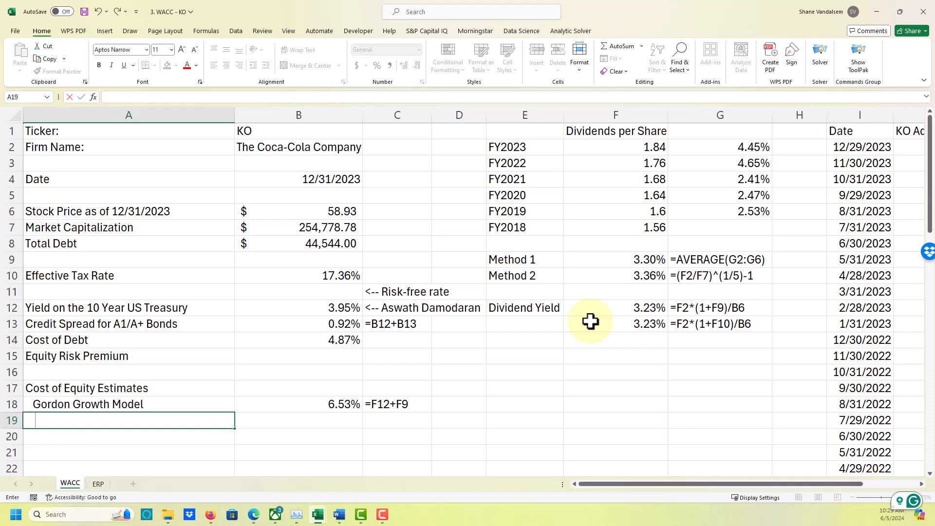
pyautogui.write('CAPM')
pyautogui.press('Tab')
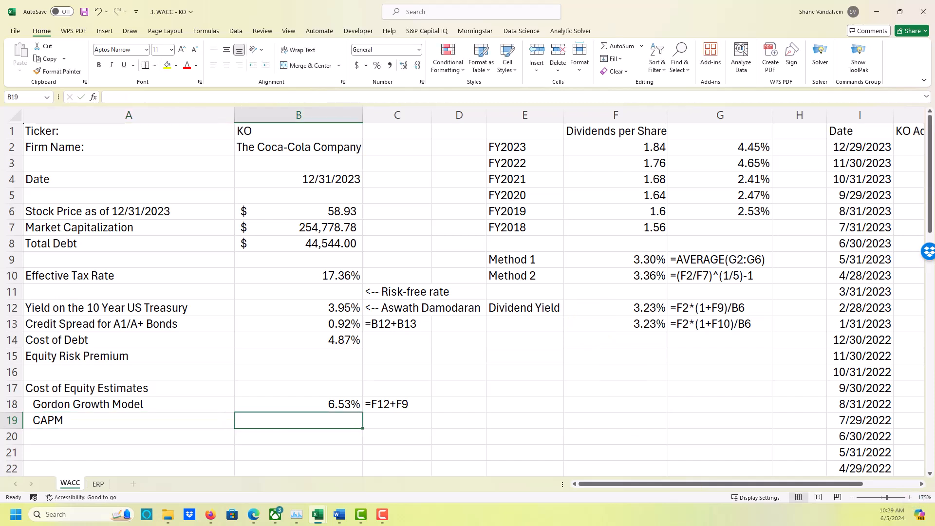
# Switch to the Word document and answer the growth question with the indented line "We can use analysts' estimates for growth or ROE x Retention Rate.".
pyautogui.hotkey('alt', 'Tab')
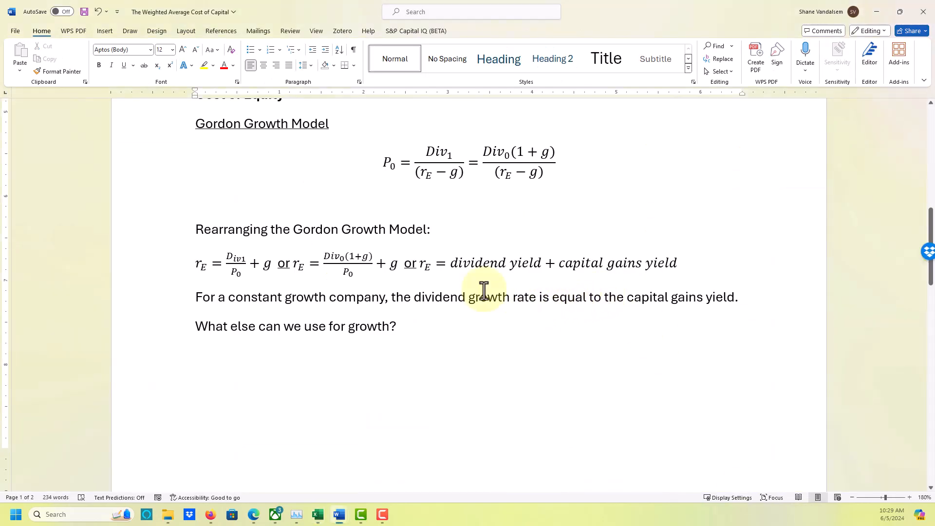
pyautogui.click(435, 323)
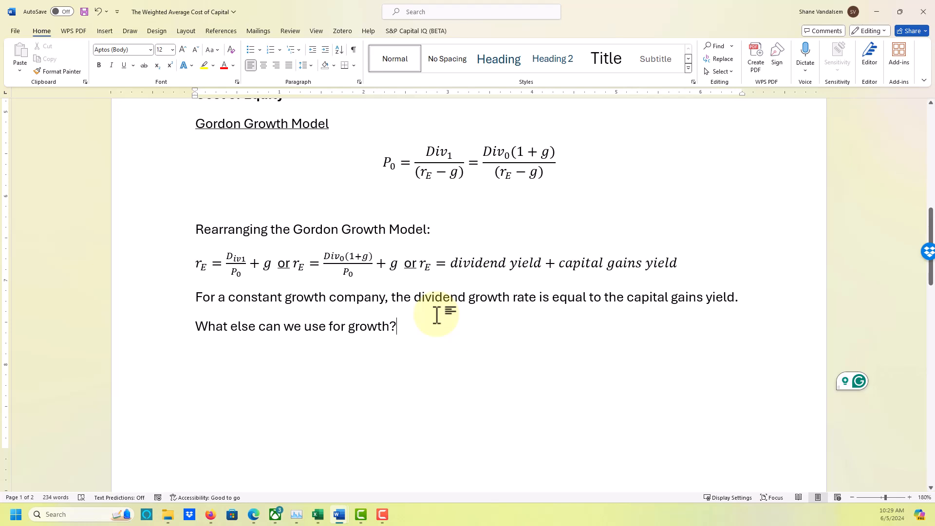
pyautogui.press('Return')
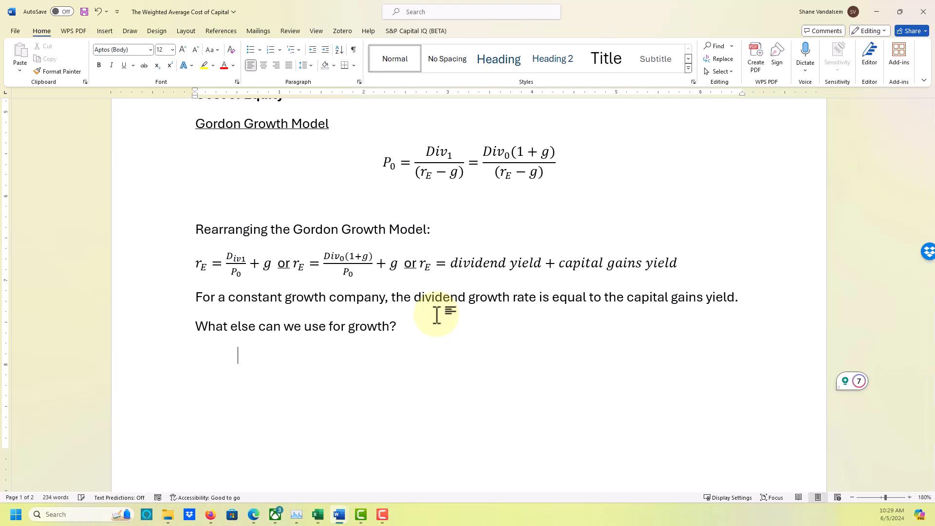
pyautogui.write('We c')
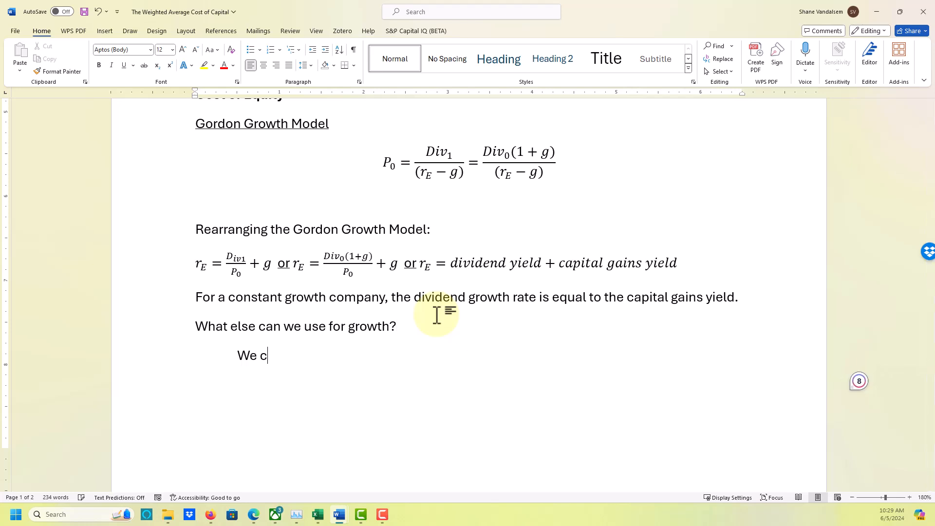
pyautogui.write('an use anal')
pyautogui.write("yst'")
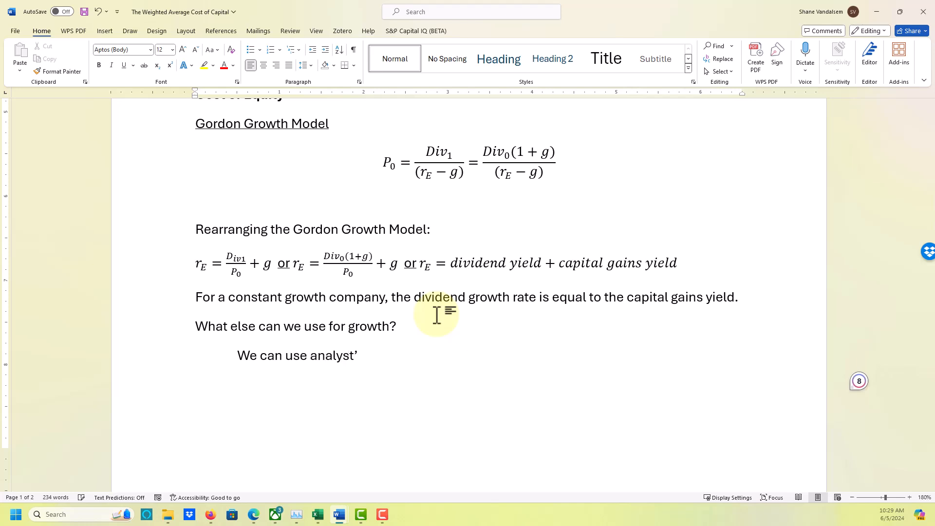
pyautogui.write('s')
pyautogui.press('BackSpace')
pyautogui.write("s' estimates for growth w")
pyautogui.press('BackSpace')
pyautogui.write('or ROE')
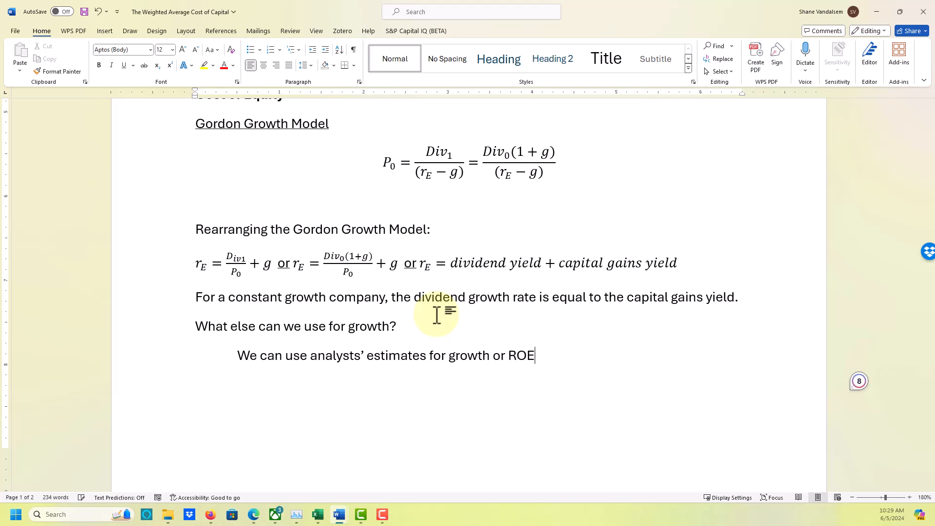
pyautogui.write(' x Retention G')
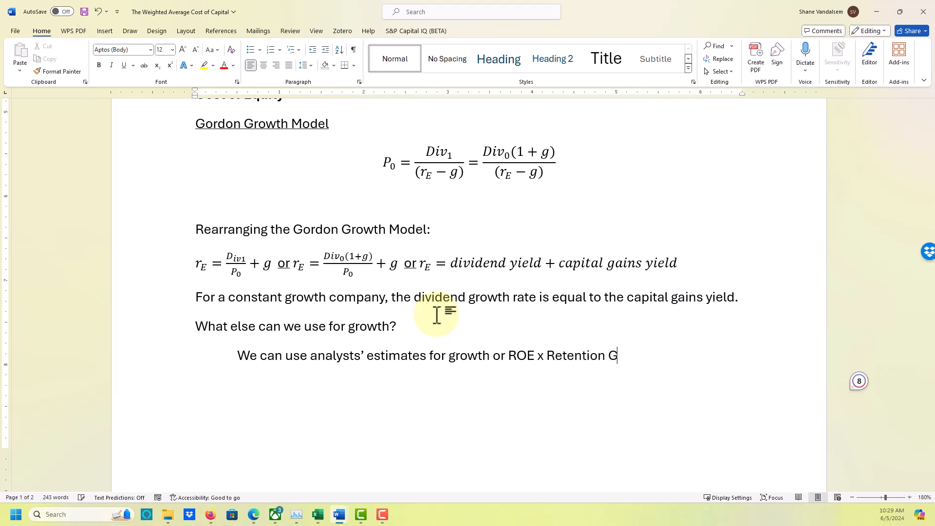
pyautogui.press('BackSpace')
pyautogui.write('Rate.')
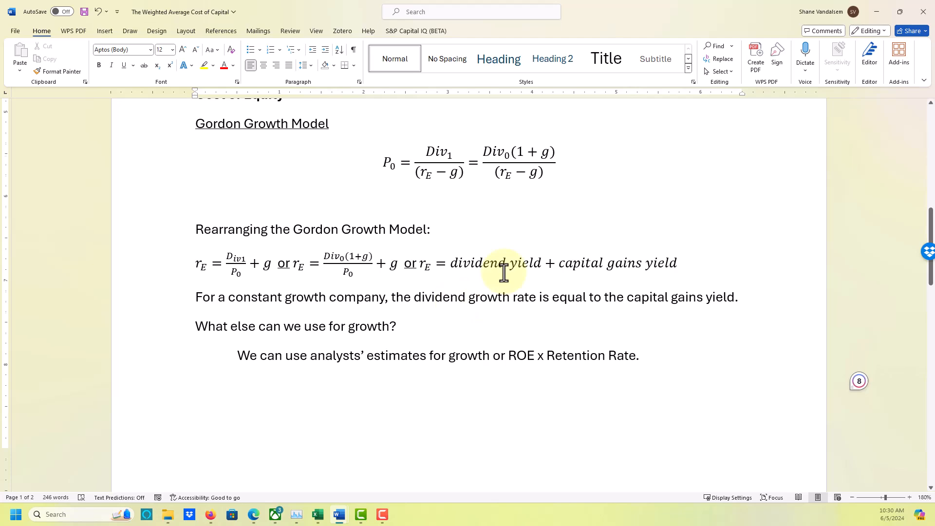
# Review the Capital Asset Pricing Model section with its cost of equity formula on the document's second page.
pyautogui.scroll(-2, 504, 272)
pyautogui.scroll(-2, 504, 273)
pyautogui.scroll(1, 504, 273)
pyautogui.scroll(-4, 504, 272)
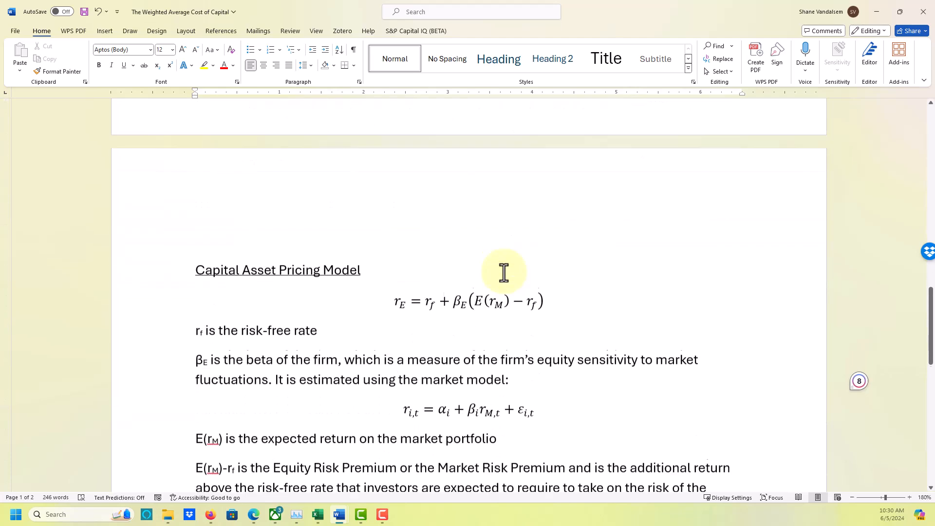
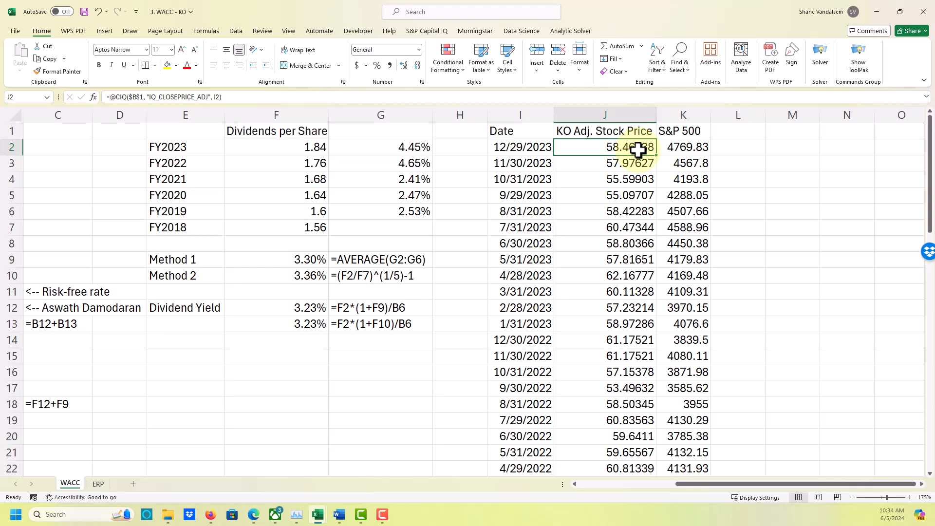
# Try replacing the 12/29/2023 KO adjusted stock price in J2 with 0, and undo the change.
pyautogui.write('0')
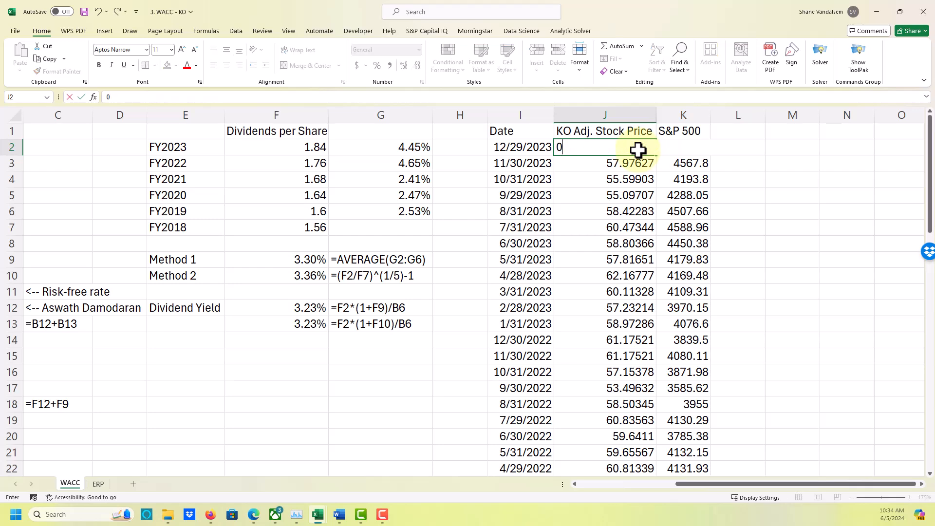
pyautogui.press('Return')
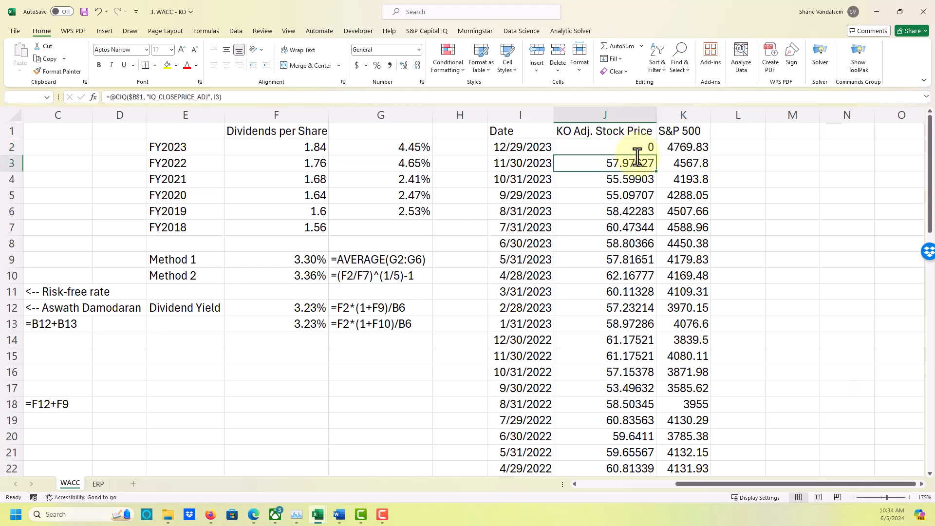
pyautogui.hotkey('ctrl', 'z')
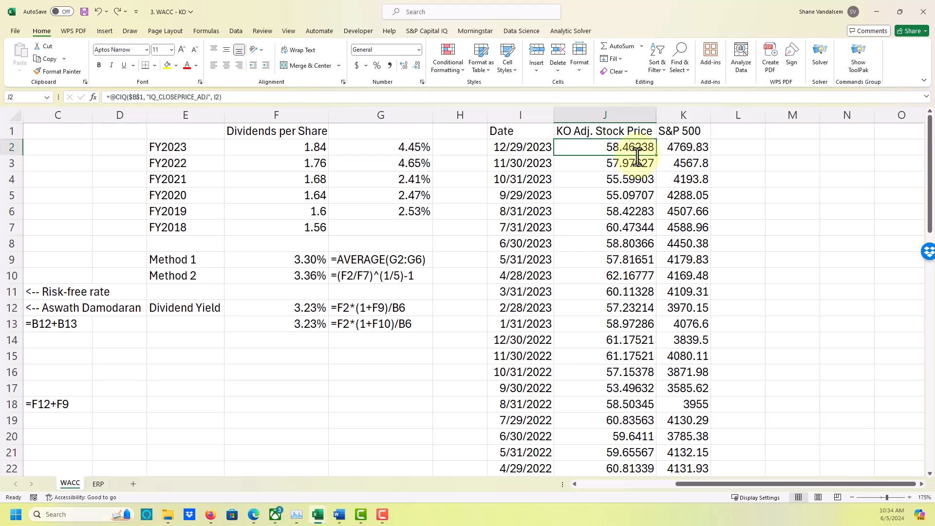
# Add the headers "KO Return" in L1 and "Market Return" in M1, and fit both column widths to their text.
pyautogui.press('Up')
pyautogui.press('Right')
pyautogui.press('Right')
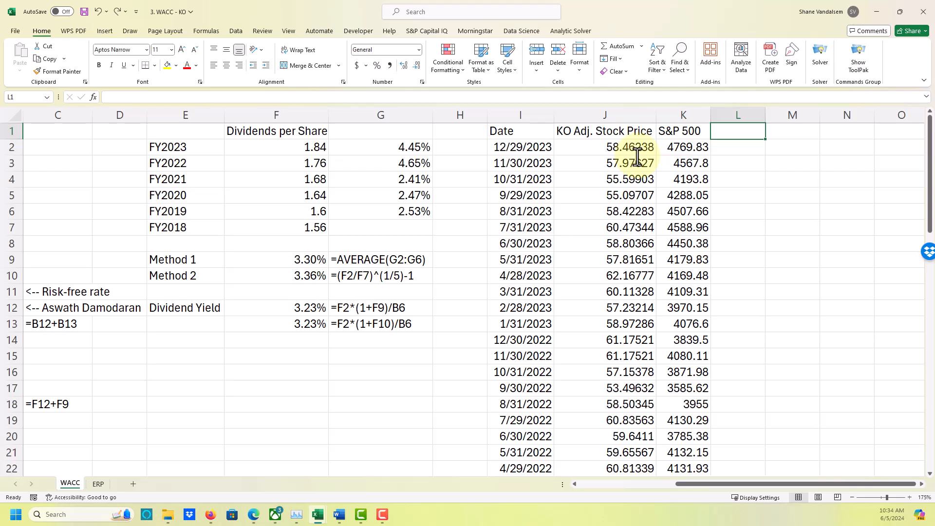
pyautogui.write('KO')
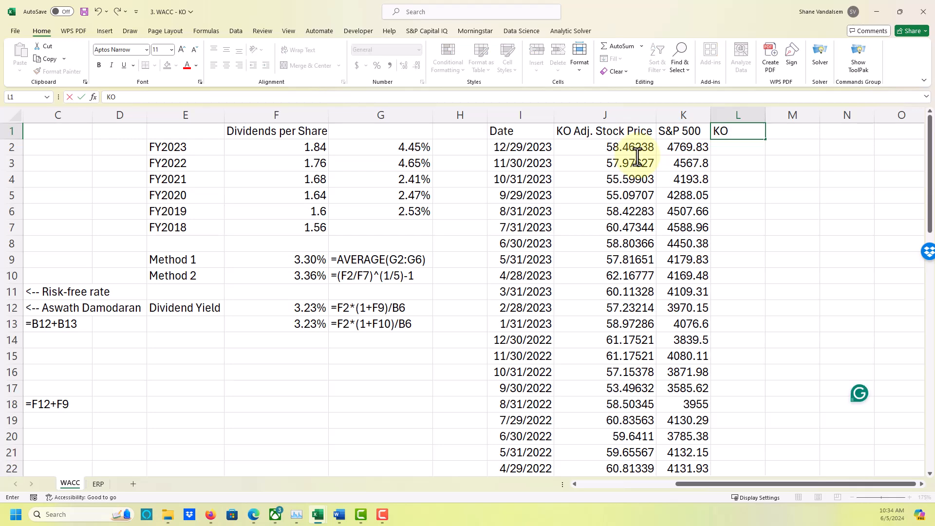
pyautogui.write(' Return')
pyautogui.press('Return')
pyautogui.press('Tab')
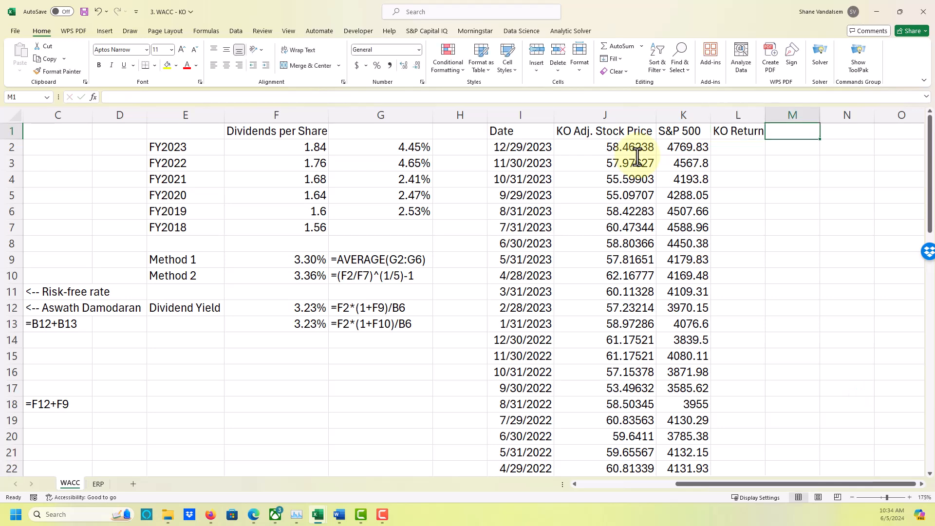
pyautogui.write('Market Return')
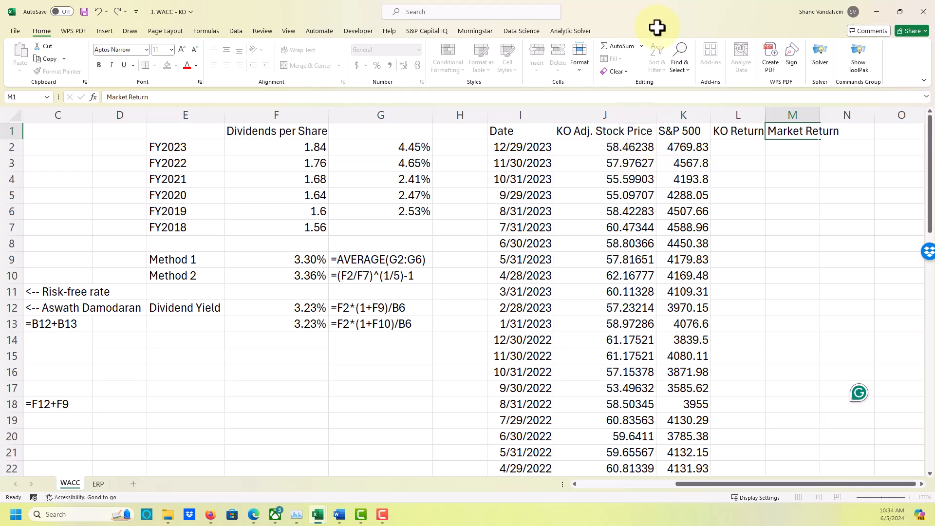
pyautogui.press('Return')
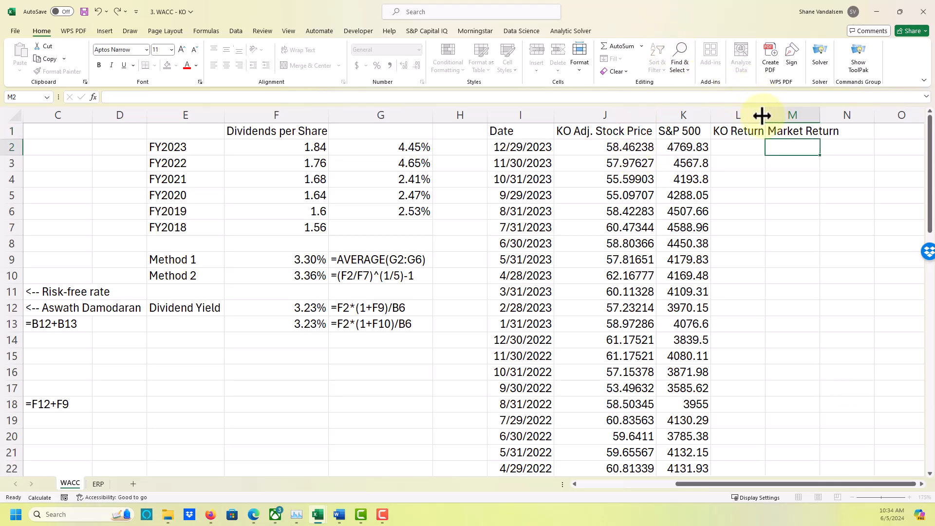
pyautogui.doubleClick(765, 115)
pyautogui.doubleClick(822, 115)
# Calculate the first monthly KO log return in L2 with =LN(J2/J3).
pyautogui.click(738, 147)
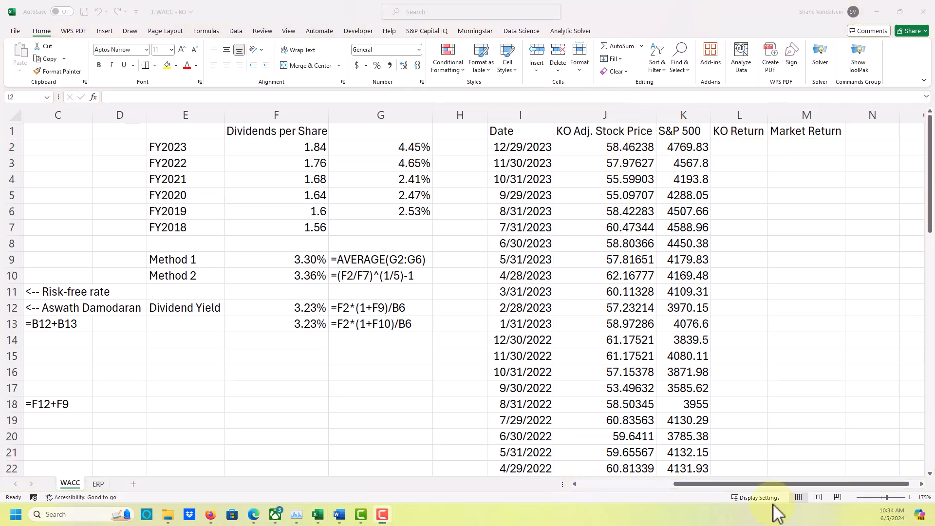
pyautogui.click(738, 149)
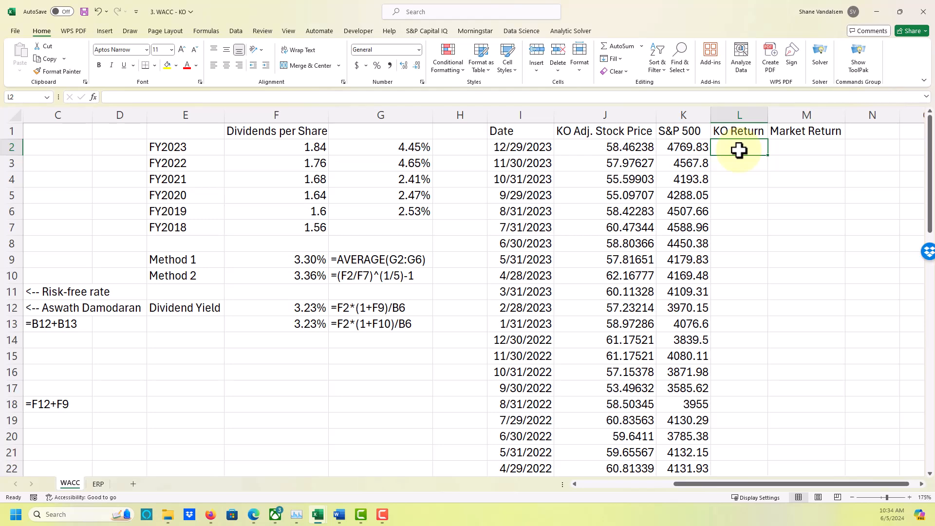
pyautogui.write('=ln')
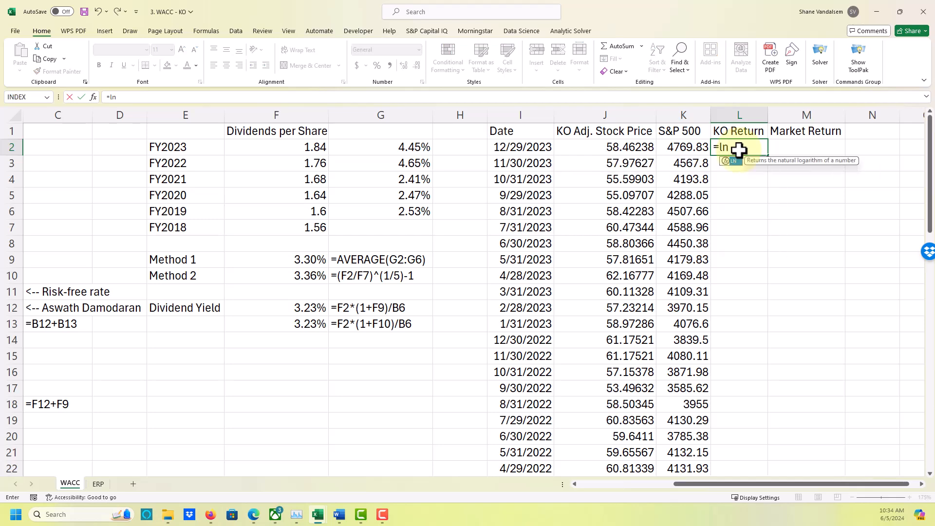
pyautogui.write('(')
pyautogui.press('Left')
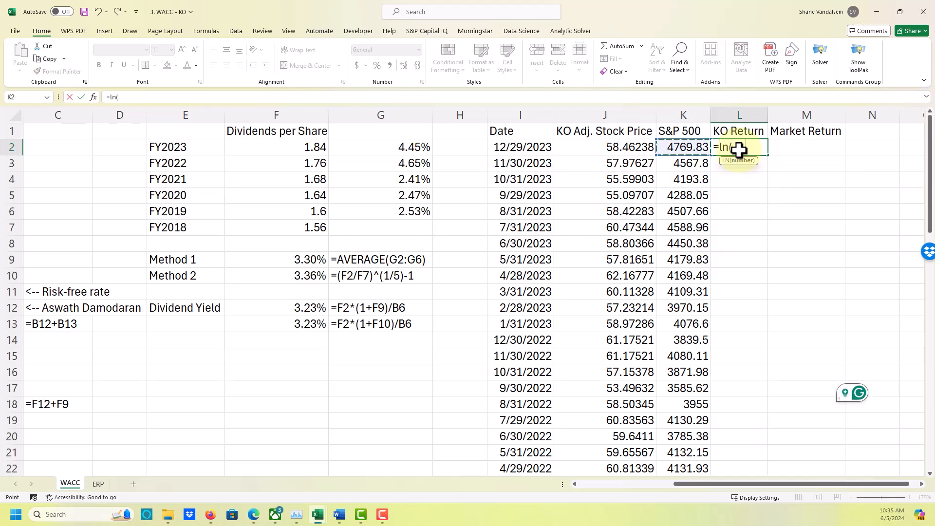
pyautogui.press('Left')
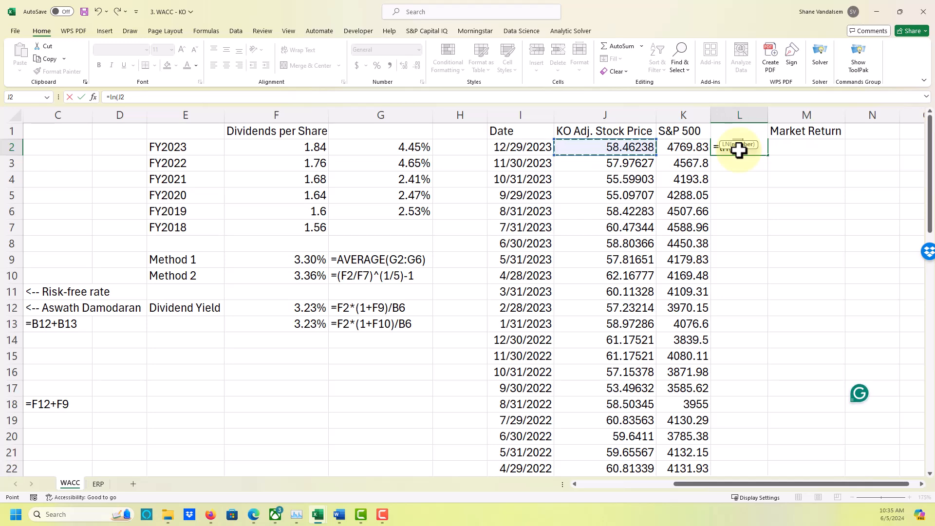
pyautogui.write('/')
pyautogui.press('Down')
pyautogui.press('Left')
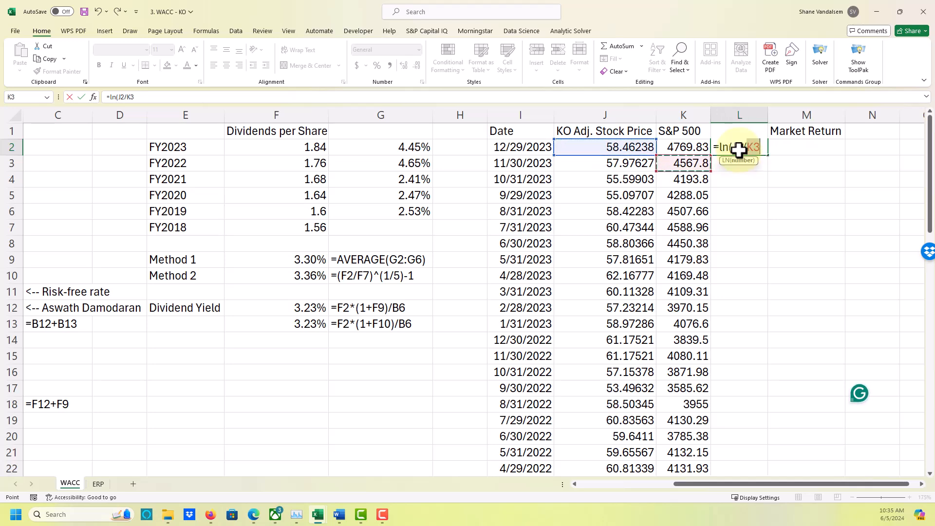
pyautogui.press('Left')
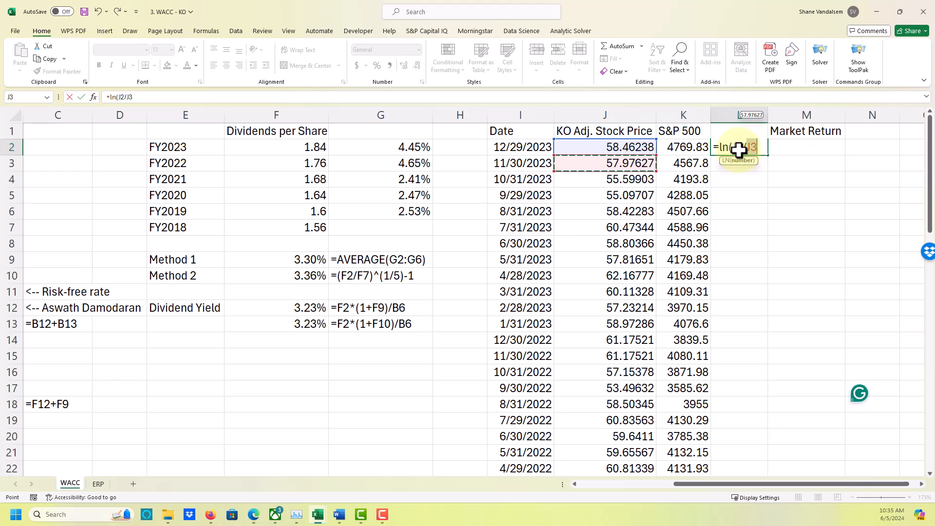
pyautogui.write(')')
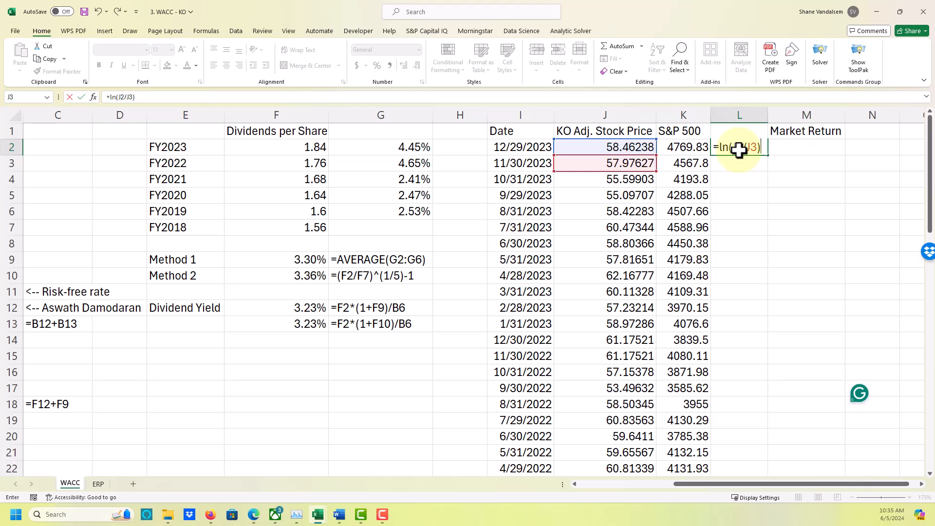
pyautogui.press('Return')
# Format the KO return in L2 as a percentage with two decimals and copy its formula across to M2.
pyautogui.press('Up')
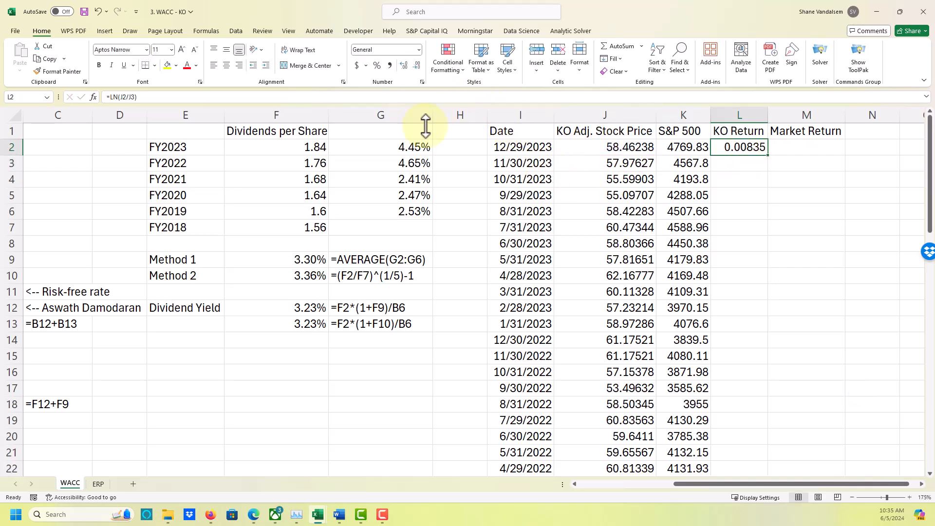
pyautogui.click(377, 65)
pyautogui.click(403, 65)
pyautogui.click(404, 66)
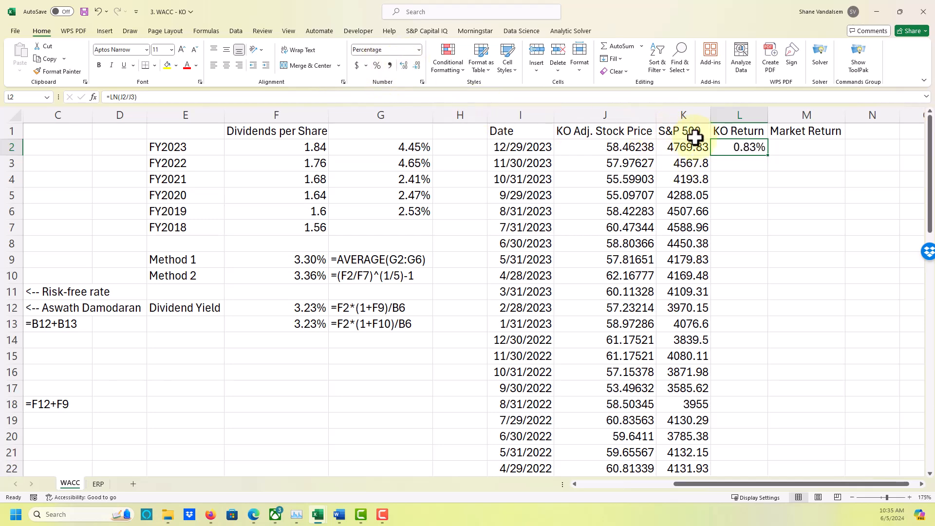
pyautogui.moveTo(769, 155); pyautogui.dragTo(849, 158)
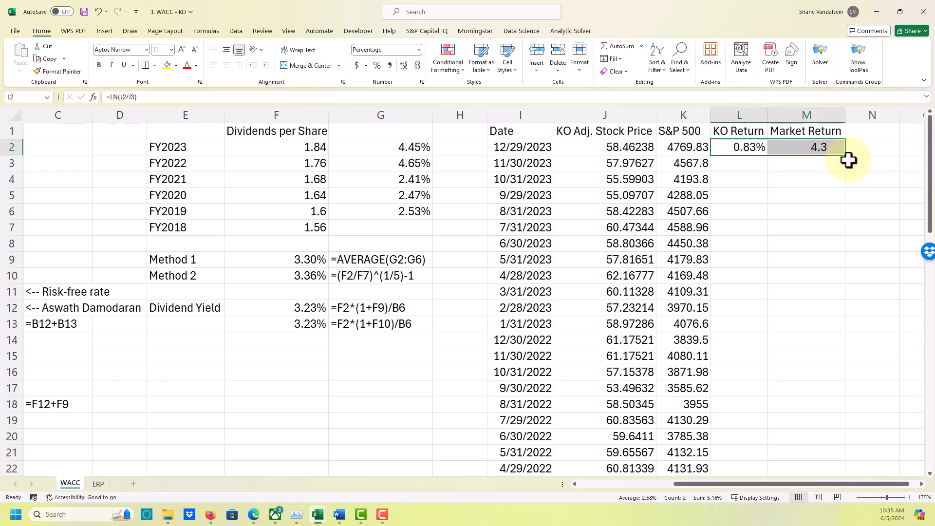
# Show the market return formula as text beside it in N2 with =FORMULATEXT(M2).
pyautogui.click(875, 146)
pyautogui.scroll(-1, 875, 146)
pyautogui.scroll(1, 874, 146)
pyautogui.write('=')
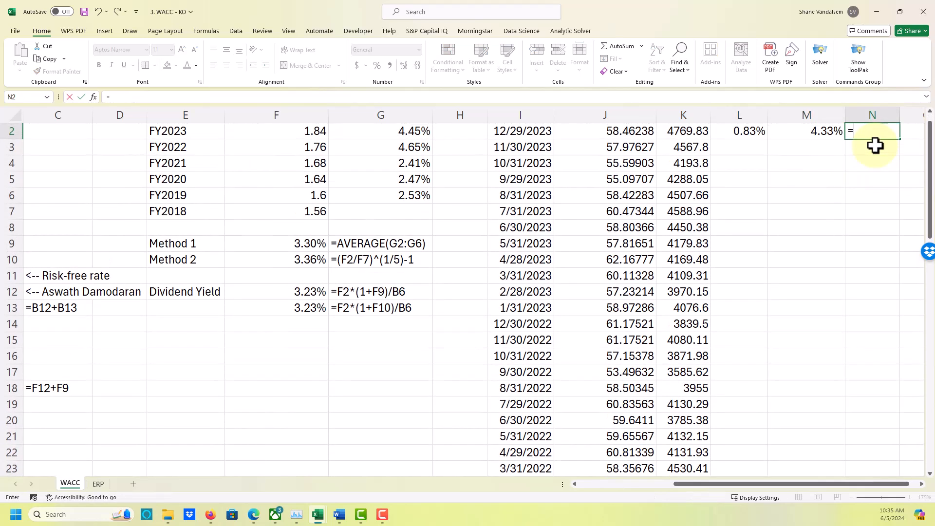
pyautogui.write('formulat')
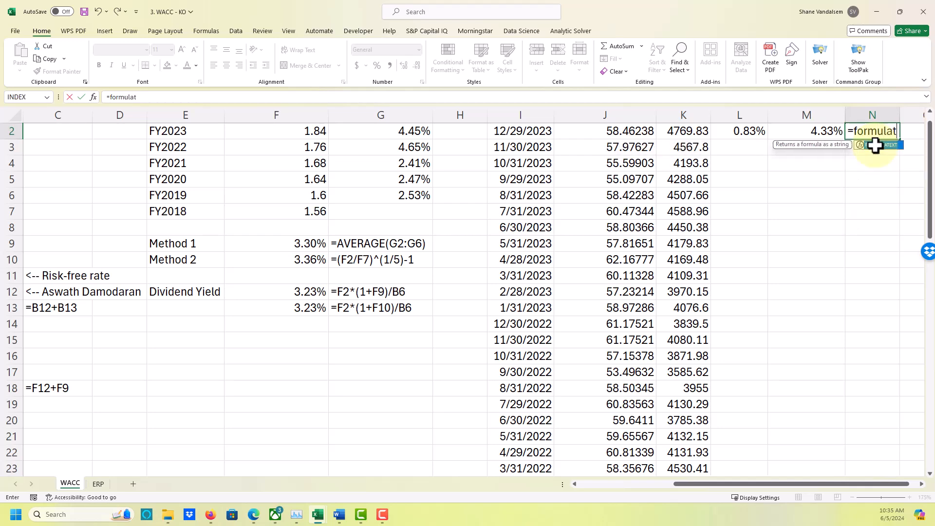
pyautogui.write('ext(')
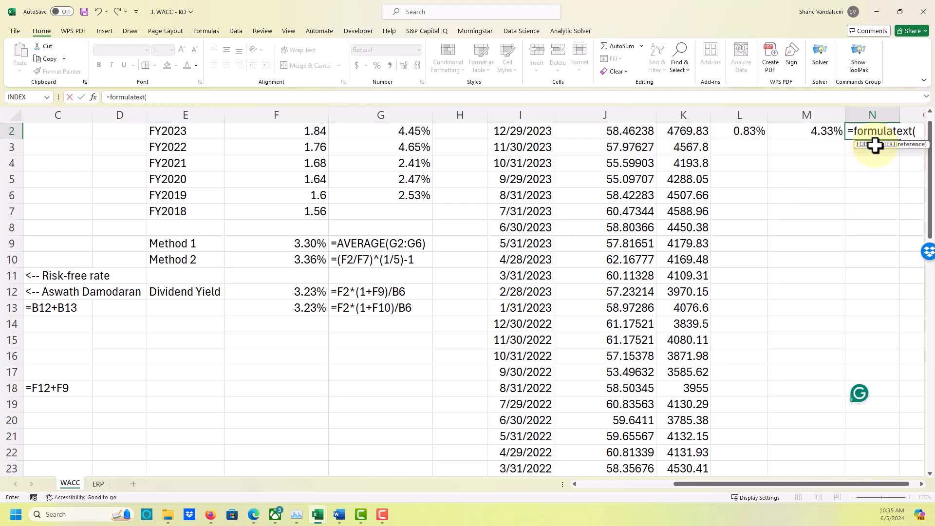
pyautogui.press('Left')
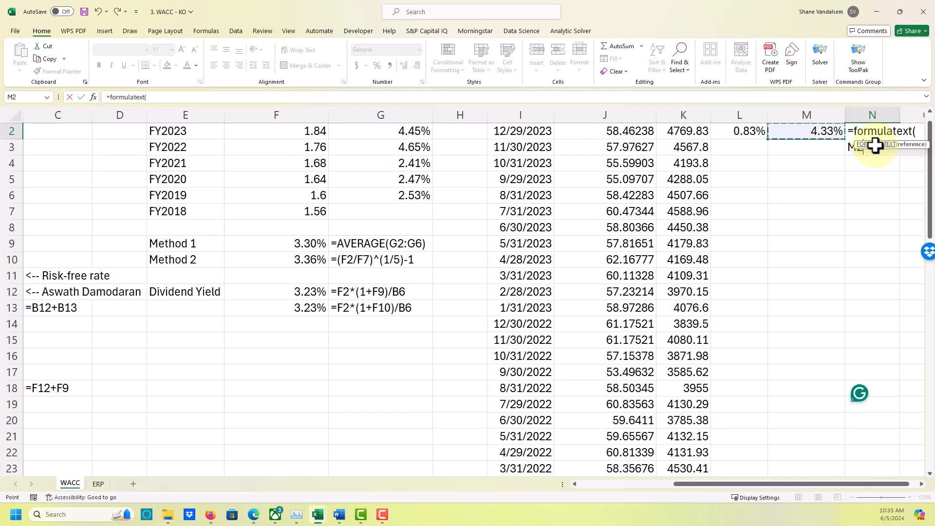
pyautogui.press('Return')
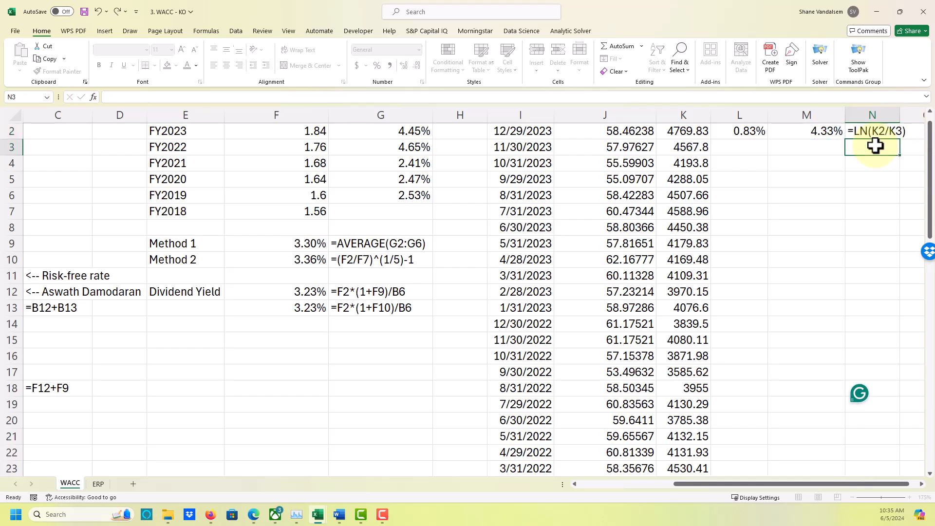
# Fill the KO and market return formulas from L2:M2 down through row 61, leaving out the 12/31/2018 row.
pyautogui.press('Left')
pyautogui.press('Left')
pyautogui.press('Up')
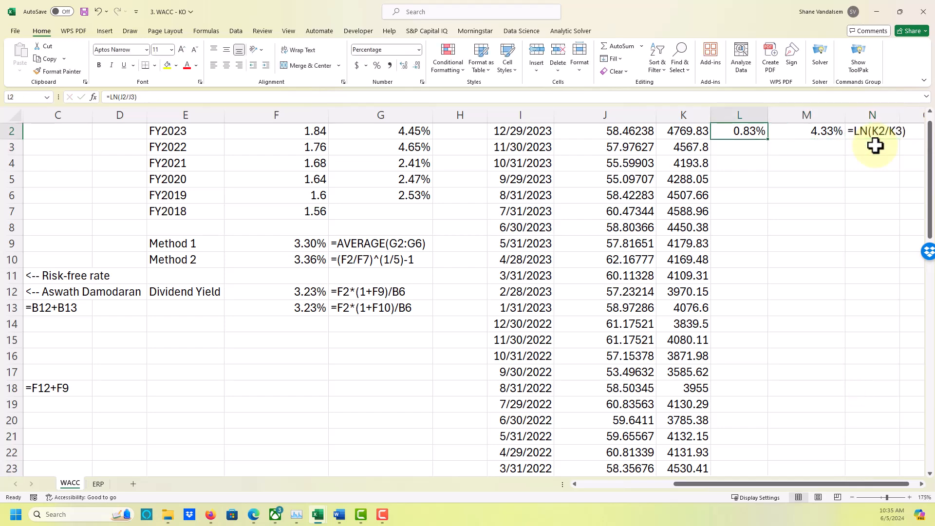
pyautogui.hotkey('shift', 'Right')
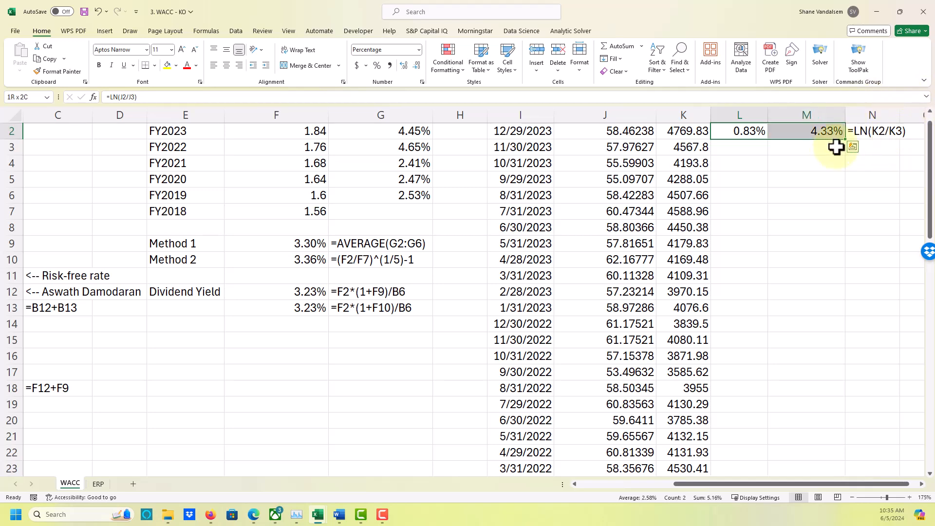
pyautogui.moveTo(846, 142); pyautogui.dragTo(848, 452)
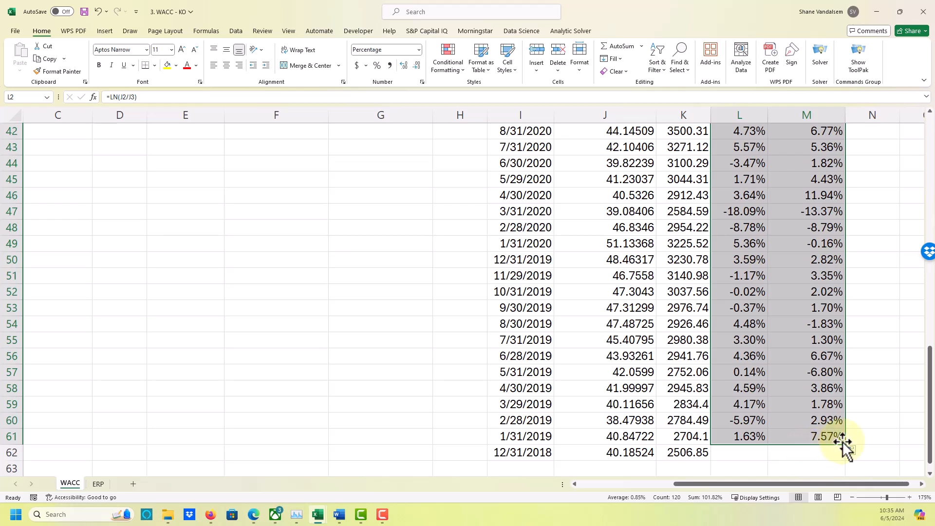
pyautogui.moveTo(846, 446); pyautogui.dragTo(845, 452)
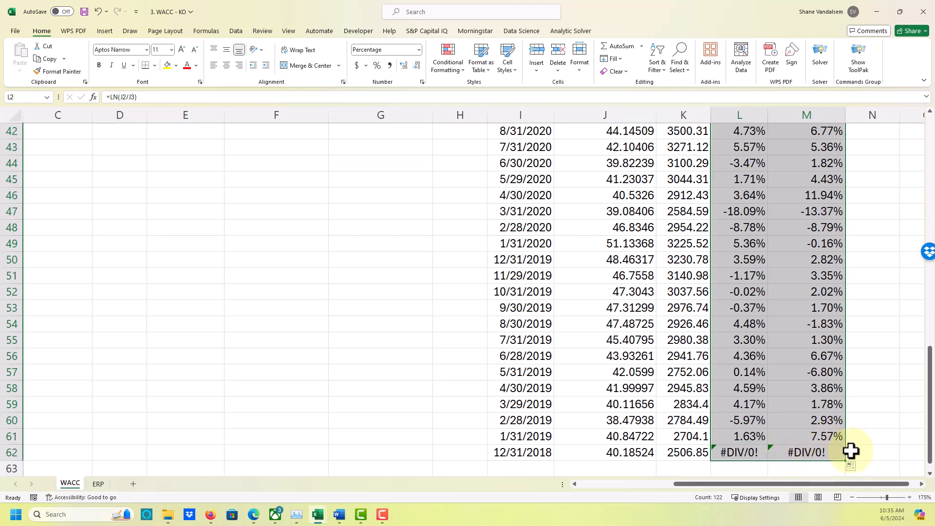
pyautogui.moveTo(846, 460); pyautogui.dragTo(847, 452)
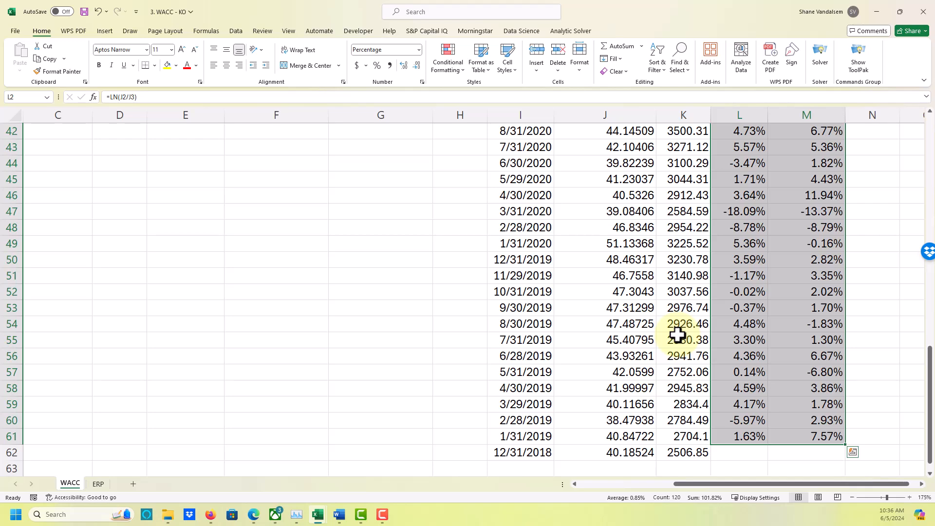
# Review the KO Return and Market Return columns, and switch to the market model equation in the Word document.
pyautogui.press('Up')
pyautogui.press('Right')
pyautogui.press('Right')
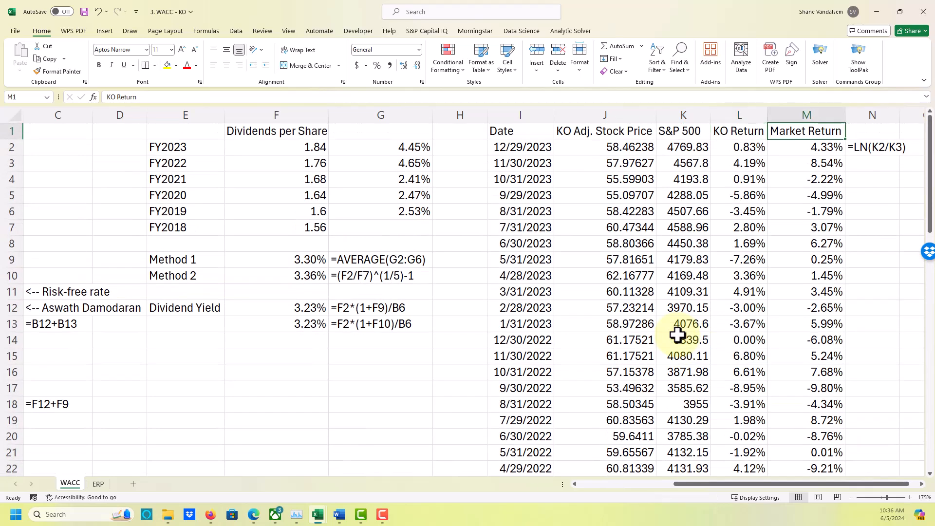
pyautogui.press('Down')
pyautogui.press('Down')
pyautogui.press('Down')
pyautogui.press('Down')
pyautogui.press('Left')
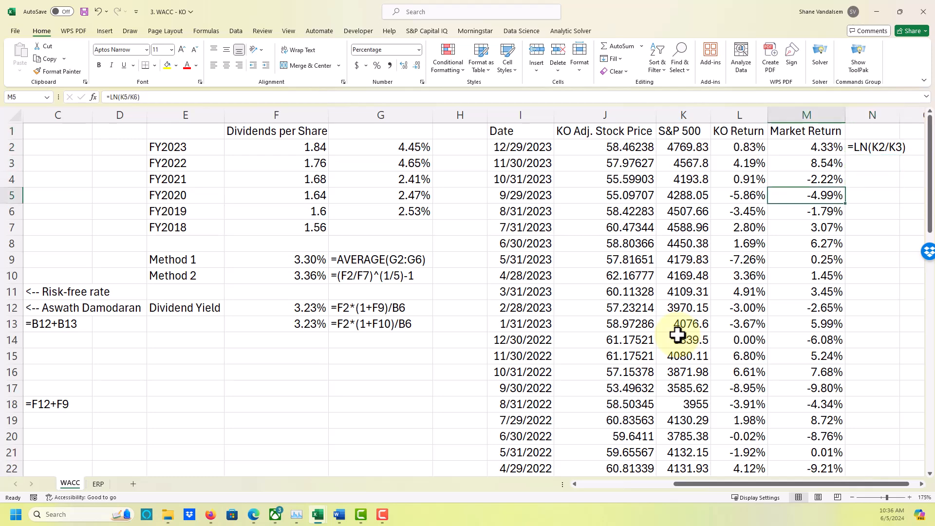
pyautogui.press('Left')
pyautogui.press('Up')
pyautogui.press('Up')
pyautogui.press('Up')
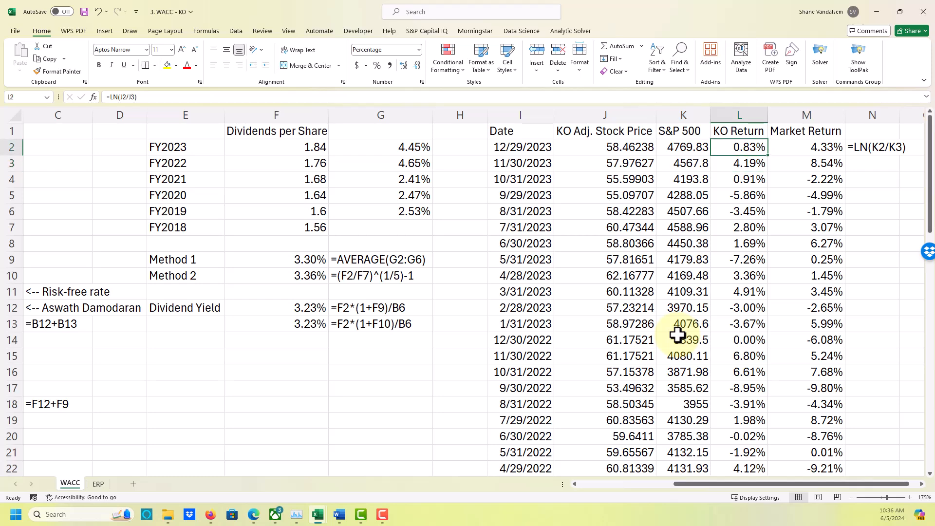
pyautogui.press('Up')
pyautogui.press('Right')
pyautogui.press('Left')
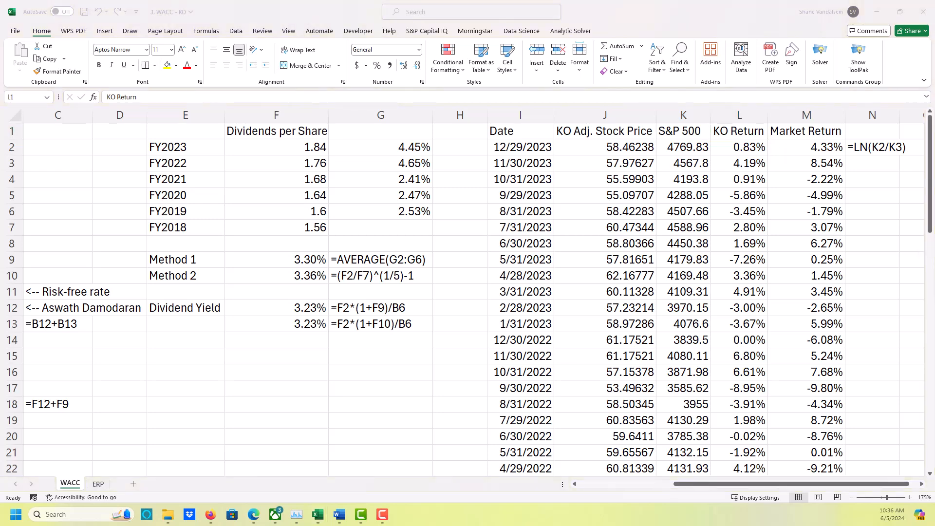
pyautogui.hotkey('alt', 'Tab')
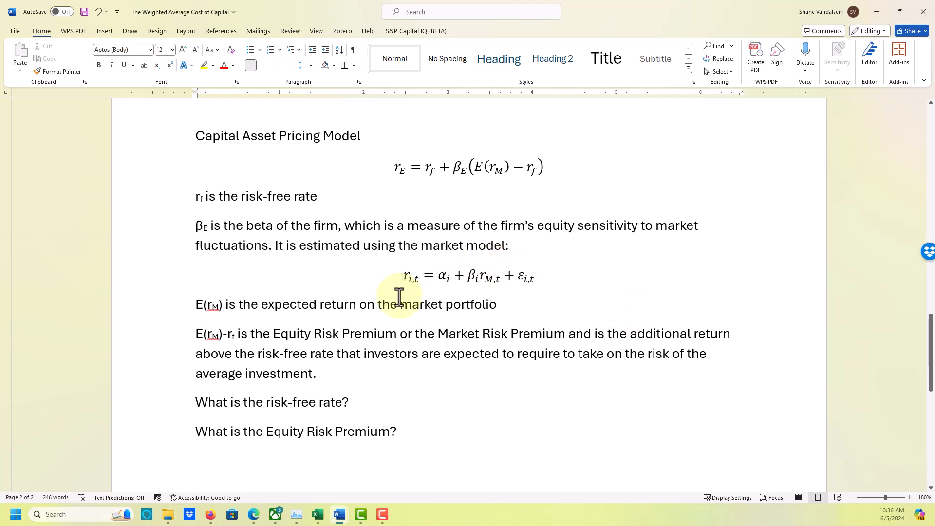
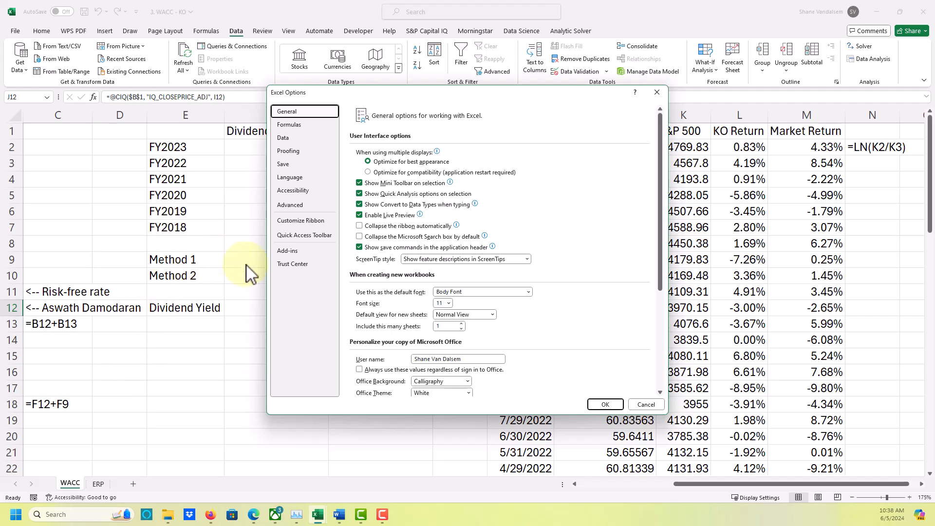
# Check in the Excel add-ins list that the Analysis ToolPak is enabled, and accept the list.
pyautogui.click(287, 251)
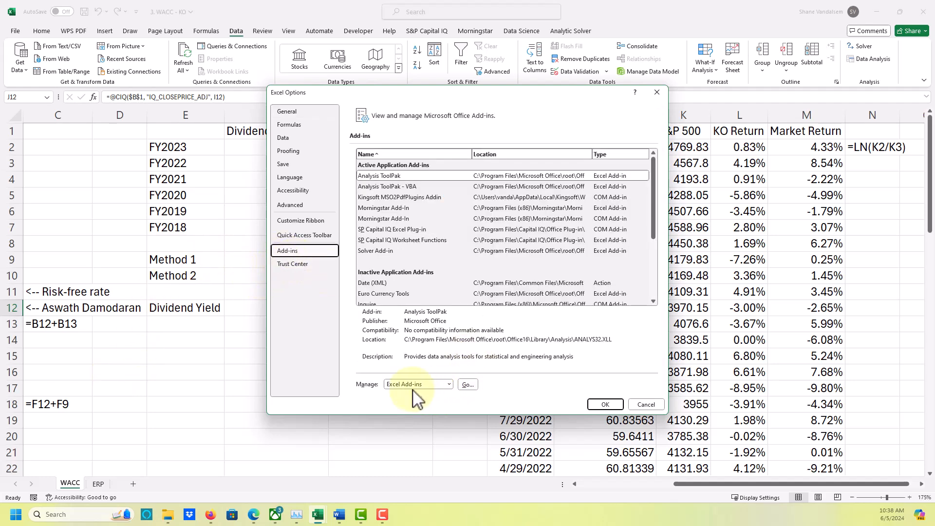
pyautogui.click(464, 386)
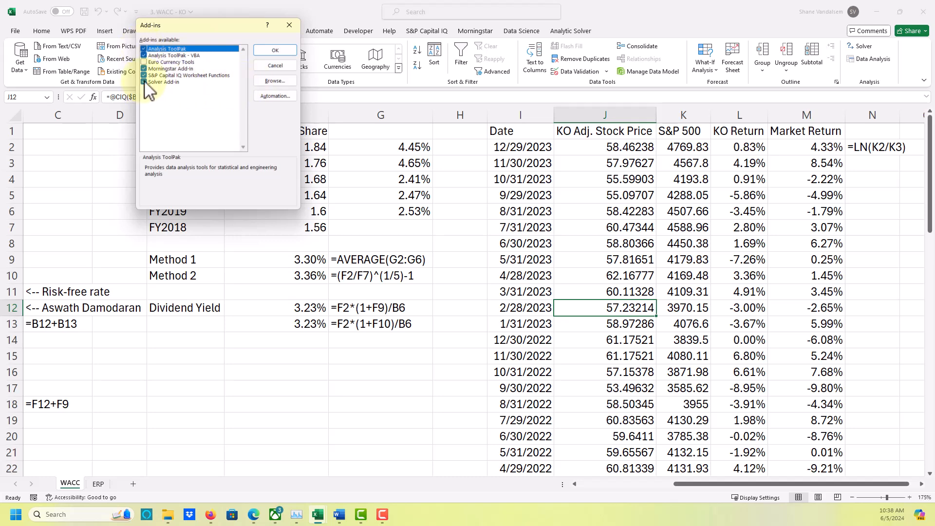
pyautogui.click(281, 54)
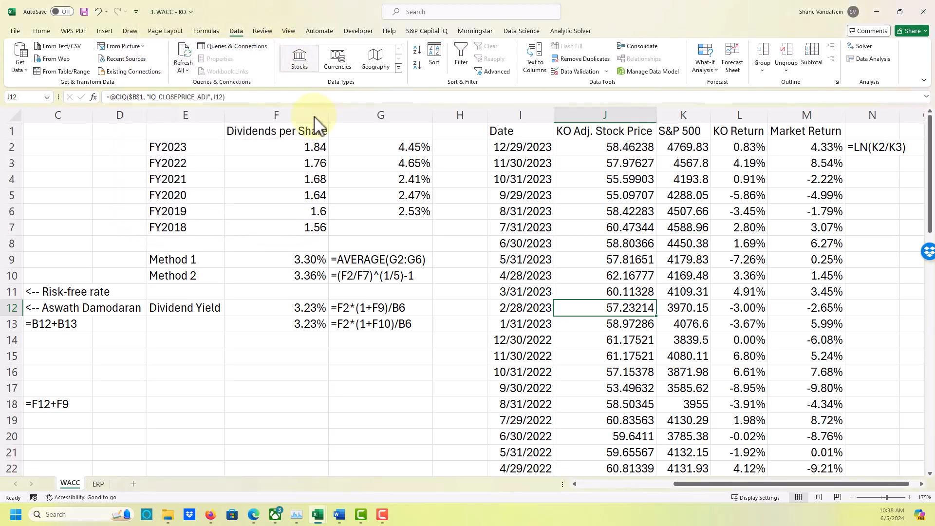
# Start the Regression tool from the Data Analysis tools on the WACC sheet.
pyautogui.click(737, 243)
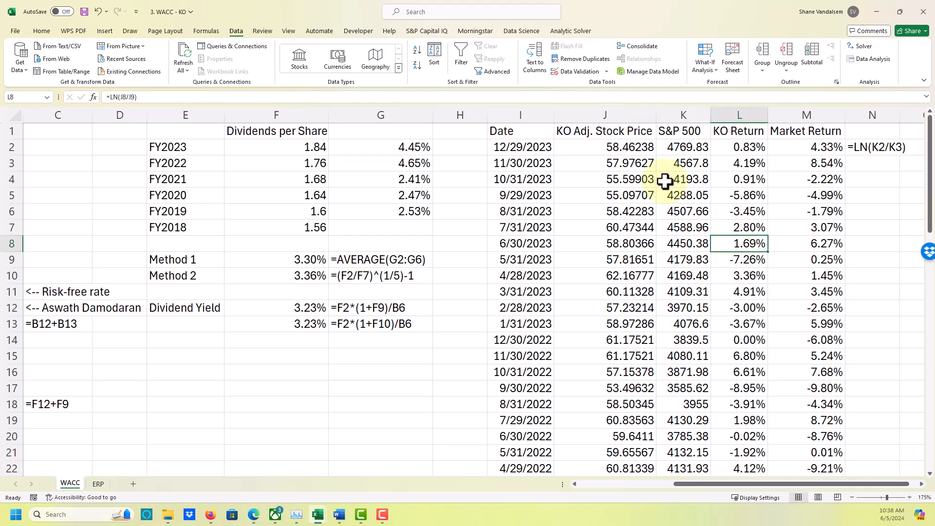
pyautogui.press('Right')
pyautogui.press('Right')
pyautogui.press('Right')
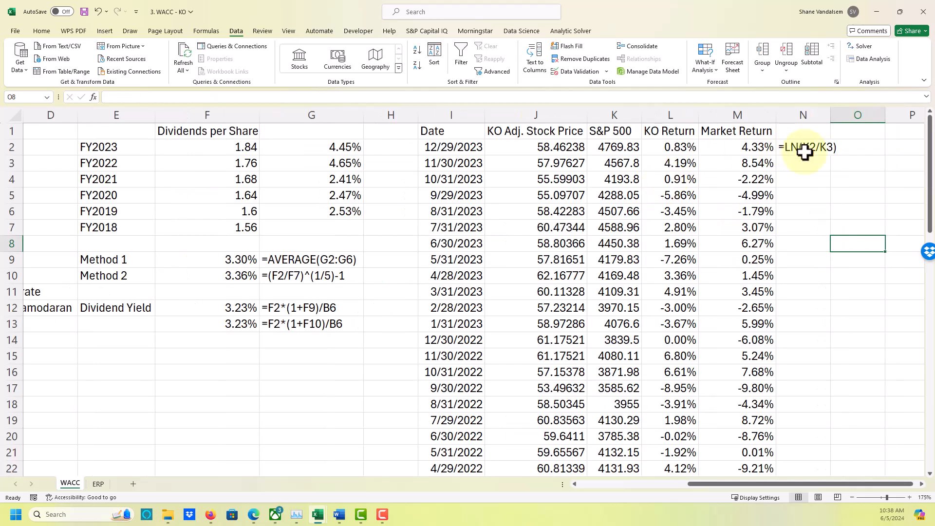
pyautogui.click(873, 60)
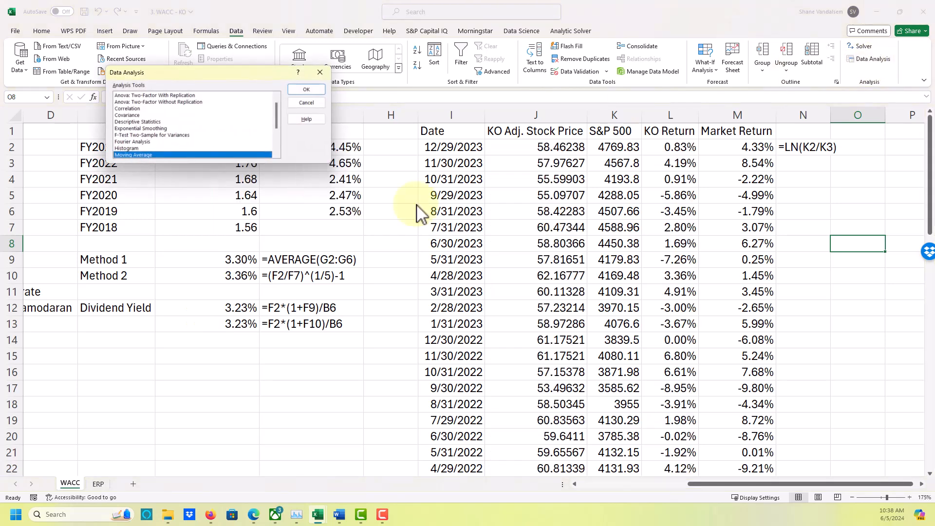
pyautogui.scroll(1, 161, 134)
pyautogui.scroll(-3, 156, 129)
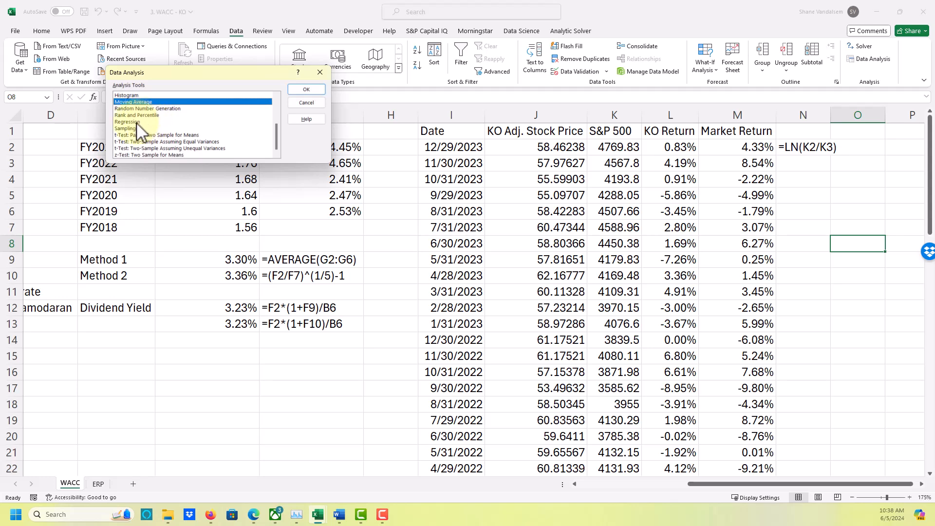
pyautogui.click(143, 122)
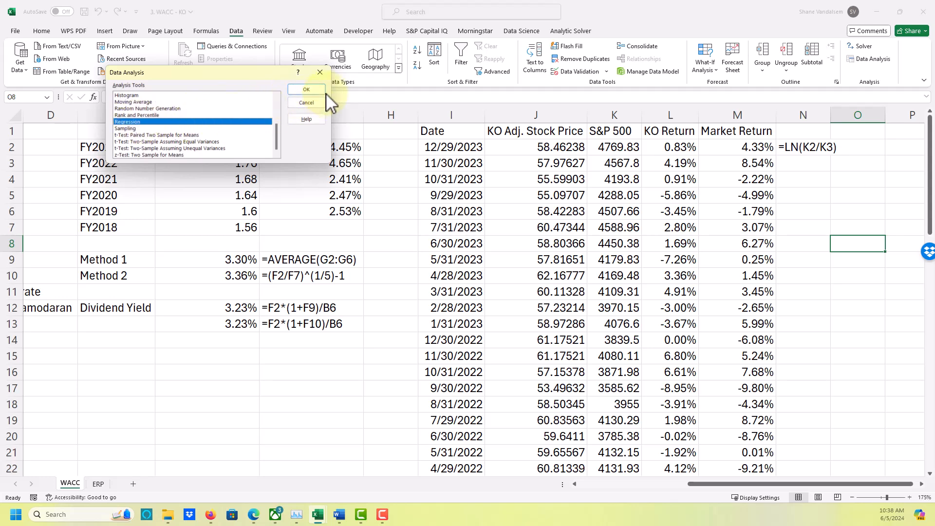
pyautogui.click(305, 90)
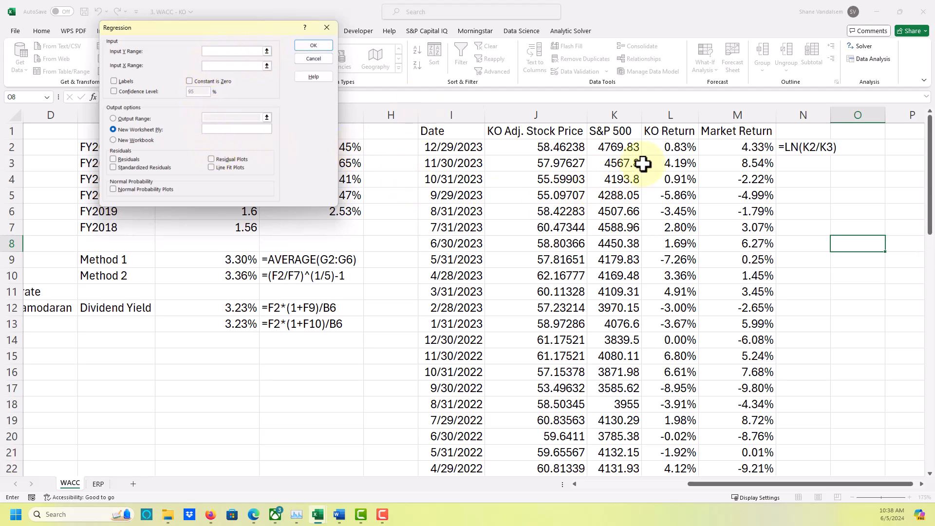
# Regress the KO returns in L1:L61 (Y) on the market returns in M1:M61 (X), with labels and output to a new worksheet.
pyautogui.click(666, 130)
pyautogui.moveTo(666, 130); pyautogui.dragTo(670, 447)
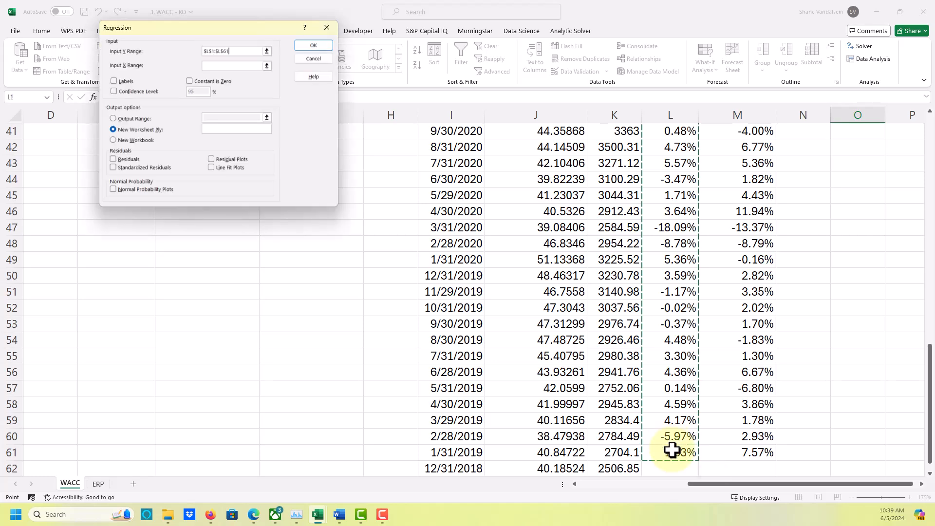
pyautogui.click(237, 66)
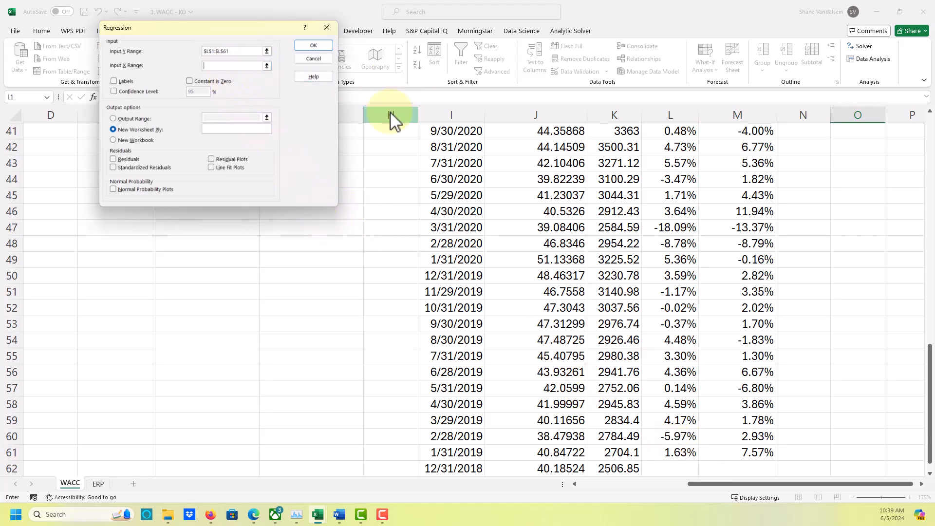
pyautogui.scroll(13, 779, 156)
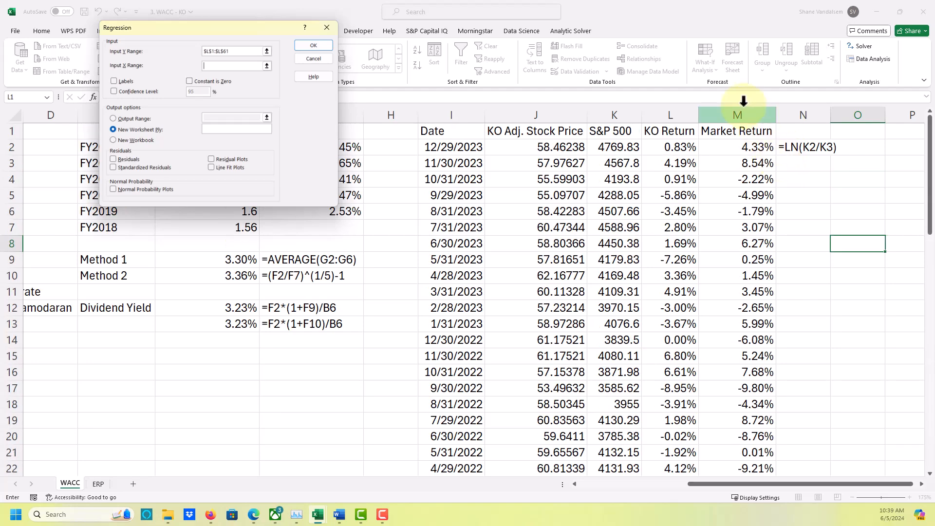
pyautogui.moveTo(721, 130); pyautogui.dragTo(755, 437)
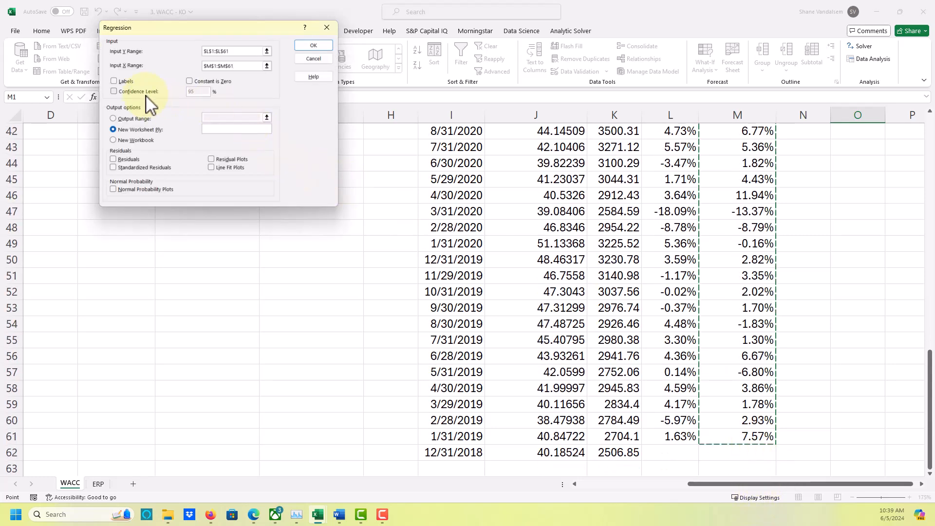
pyautogui.click(115, 81)
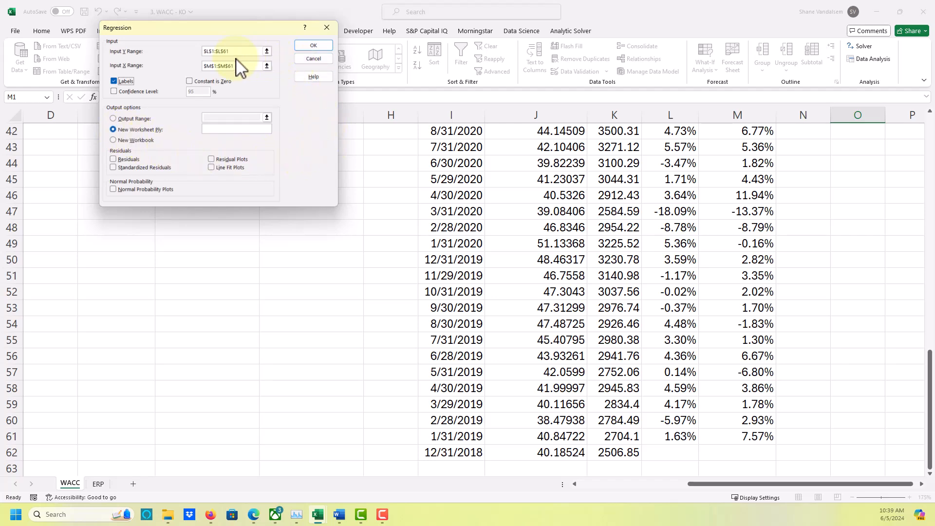
pyautogui.click(313, 45)
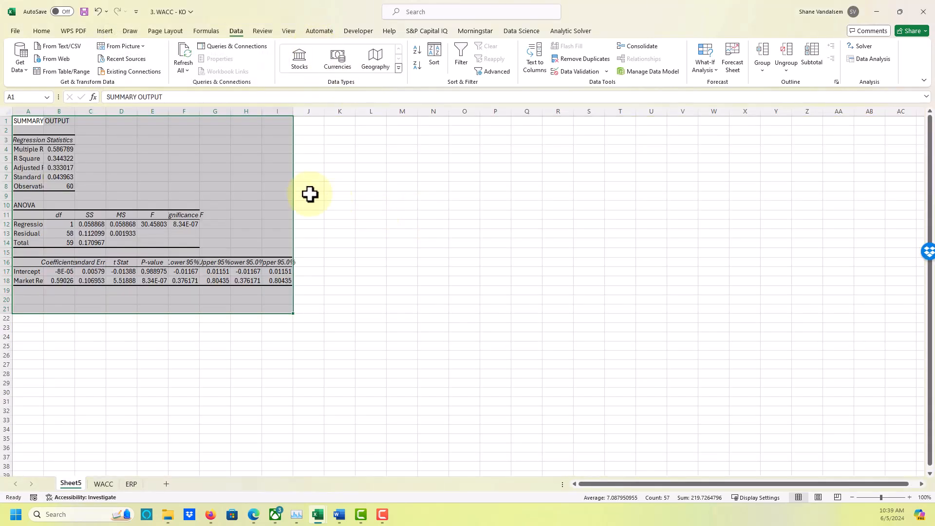
# Fit columns A and B of the regression summary to their contents, and inspect the Adjusted R Square and R Square values.
pyautogui.keyDown('ctrl'); pyautogui.scroll(4, 169, 192); pyautogui.keyUp('ctrl')
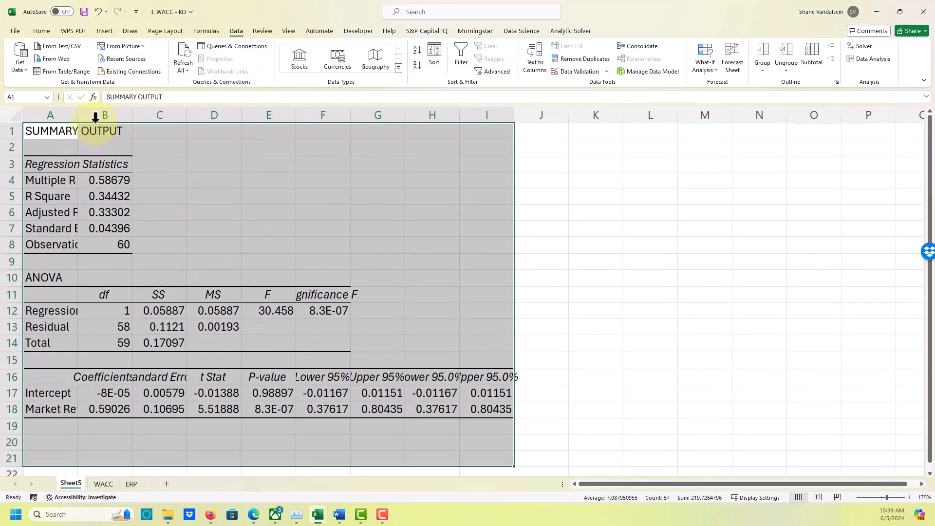
pyautogui.doubleClick(79, 112)
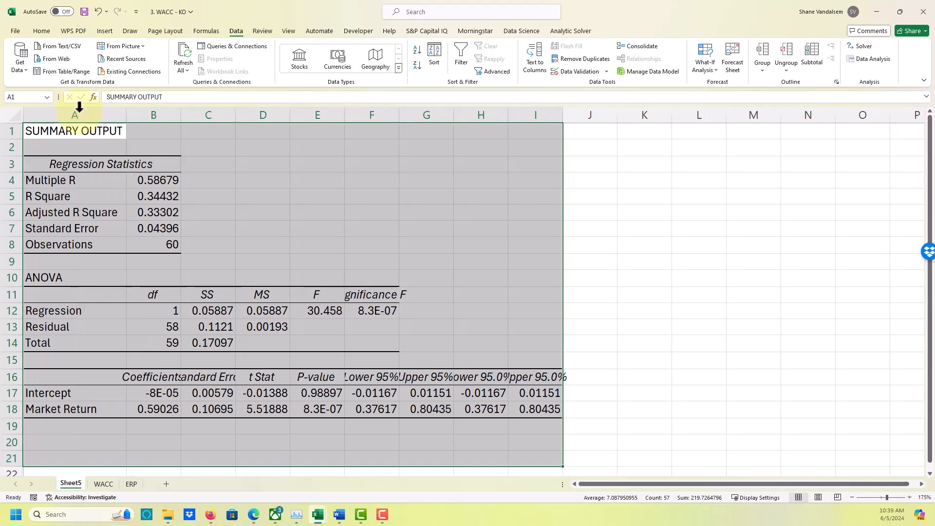
pyautogui.click(161, 214)
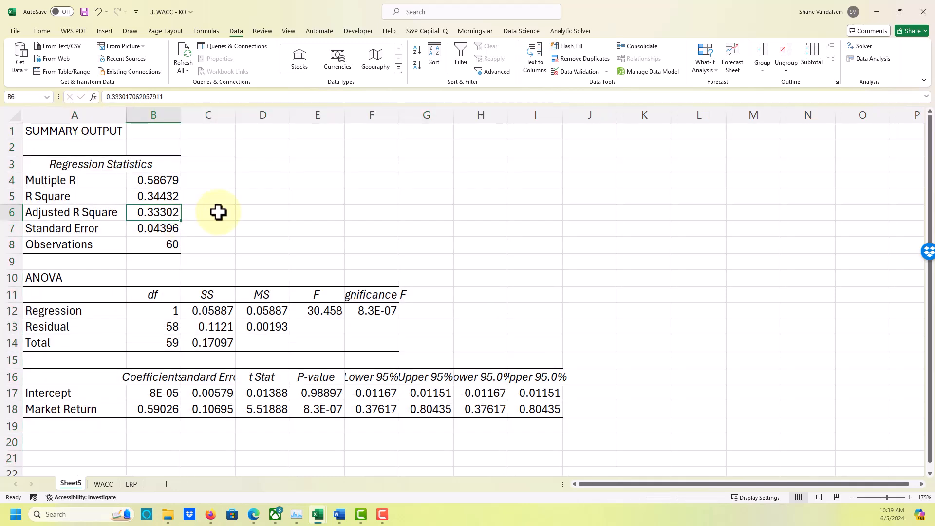
pyautogui.press('Up')
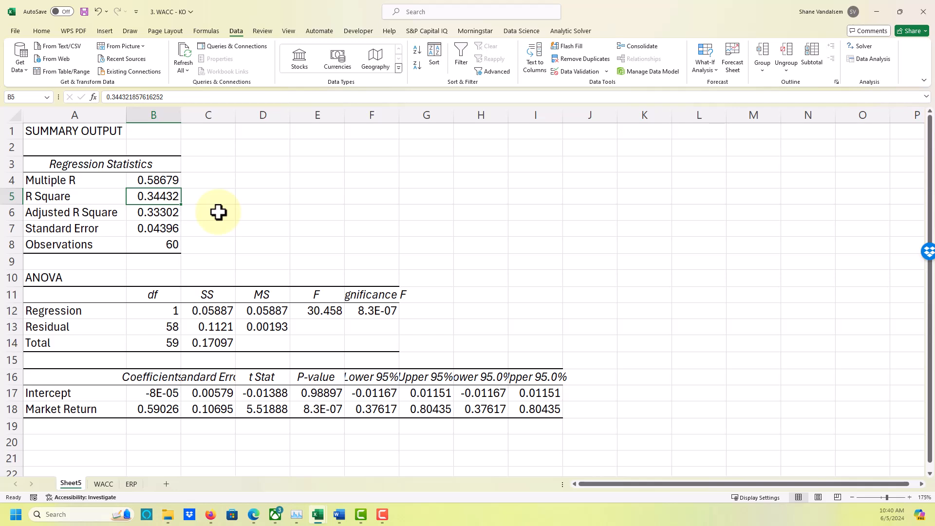
pyautogui.click(77, 393)
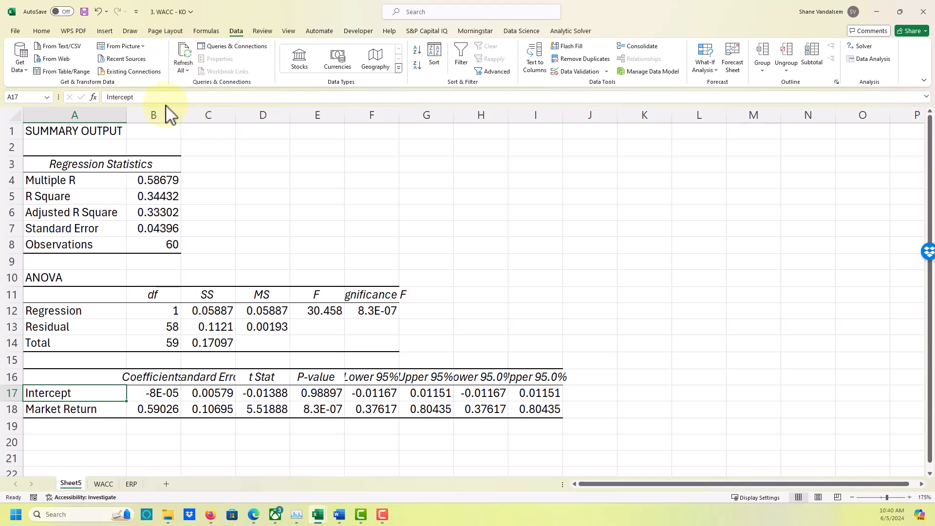
pyautogui.doubleClick(181, 114)
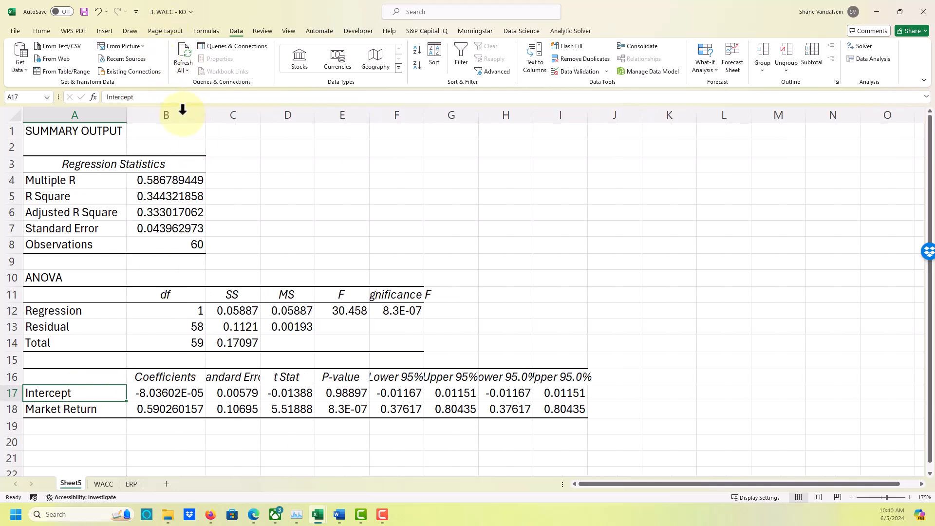
# Examine the coefficients and p-values of the Intercept and Market Return rows in the regression output.
pyautogui.click(177, 396)
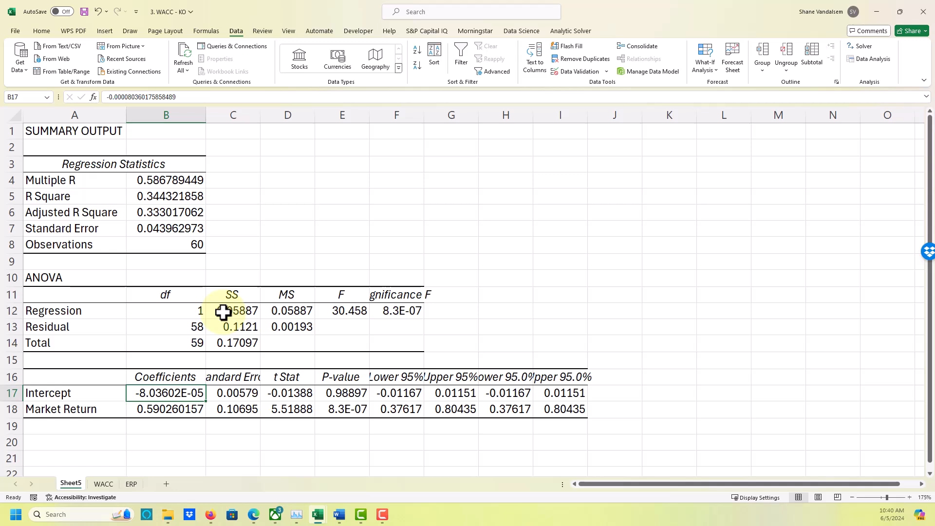
pyautogui.click(360, 395)
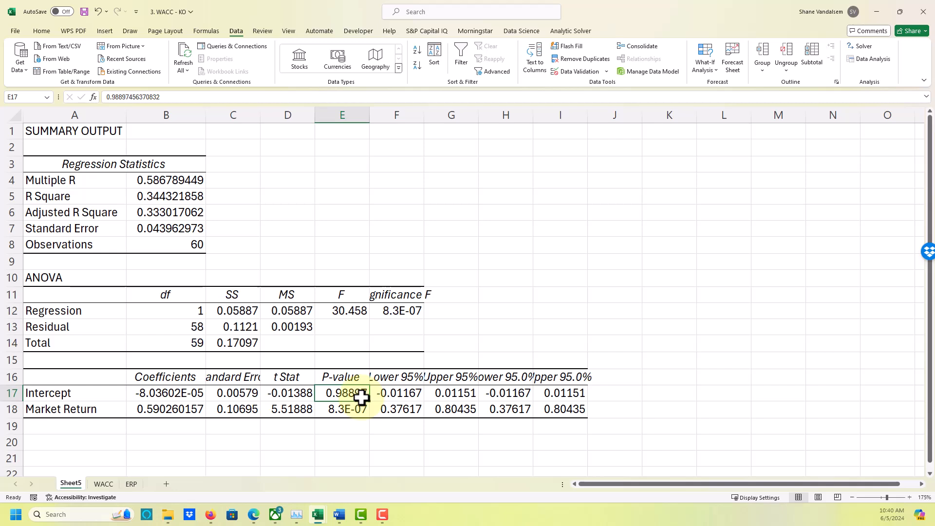
pyautogui.moveTo(185, 392); pyautogui.dragTo(345, 389)
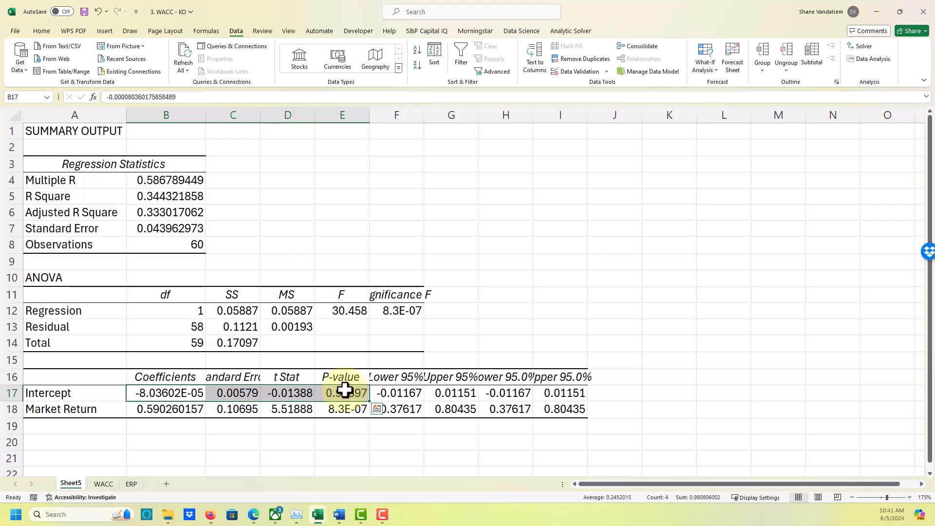
pyautogui.press('Down')
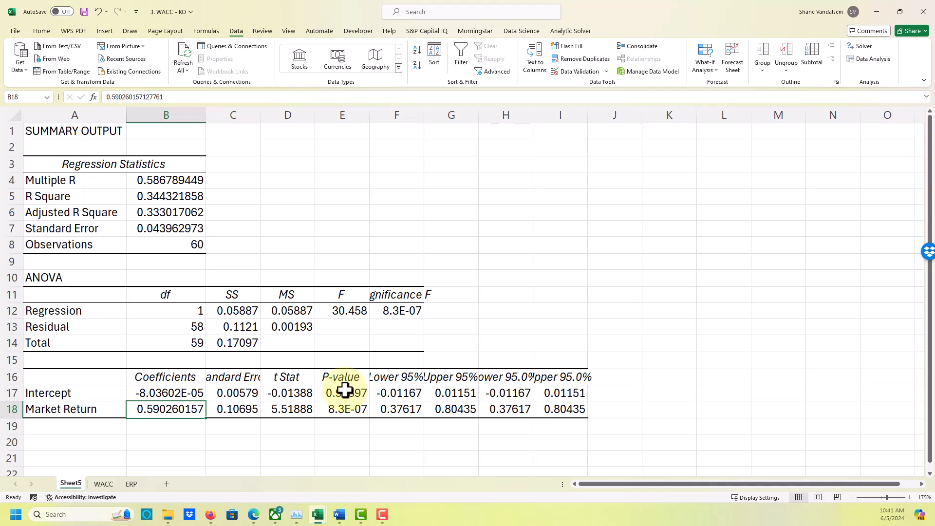
pyautogui.press('Right')
pyautogui.press('Right')
pyautogui.press('Right')
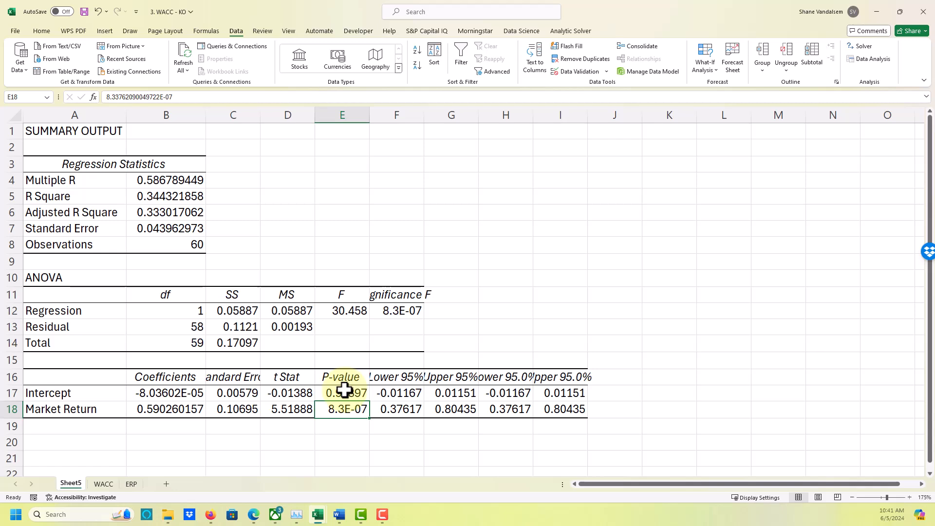
pyautogui.click(166, 409)
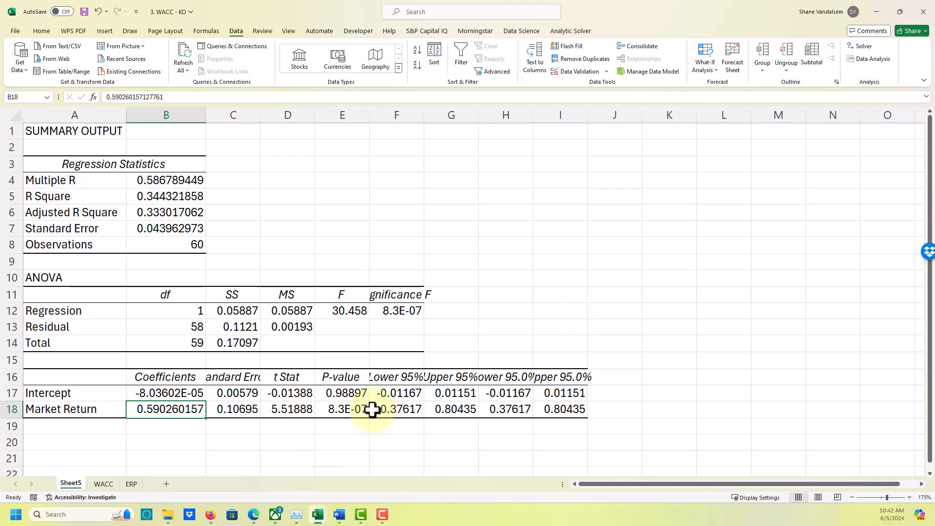
# On the WACC sheet, add an indented Beta label in A20 below CAPM and enter .59 in B20.
pyautogui.click(99, 483)
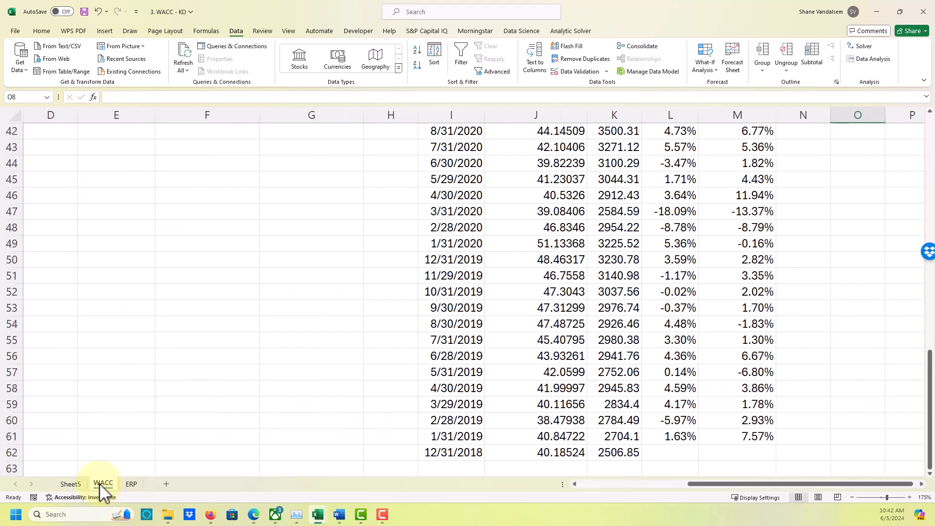
pyautogui.click(119, 370)
pyautogui.press('Up')
pyautogui.press('Up')
pyautogui.press('Down')
pyautogui.press('Down')
pyautogui.press('Down')
pyautogui.press('Down')
pyautogui.press('Down')
pyautogui.press('Down')
pyautogui.press('Down')
pyautogui.press('Down')
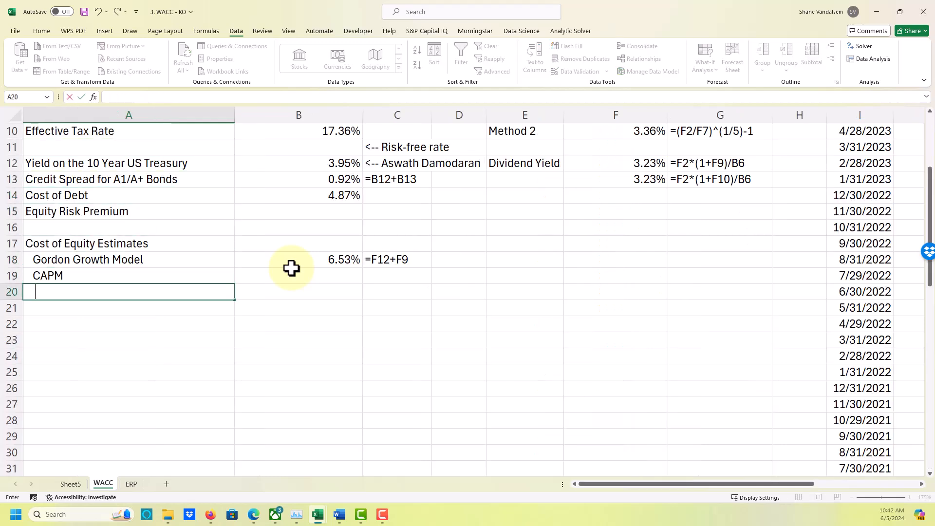
pyautogui.write('Beta')
pyautogui.press('Tab')
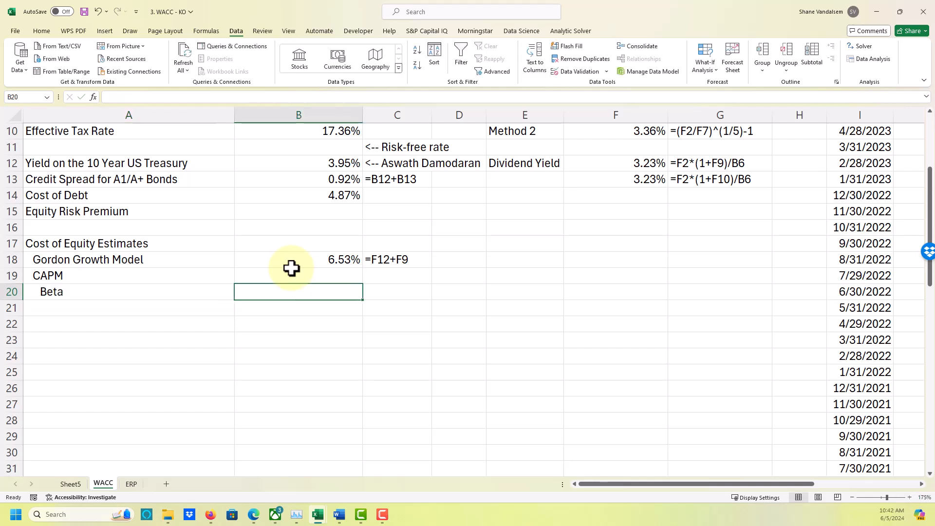
pyautogui.write('.59')
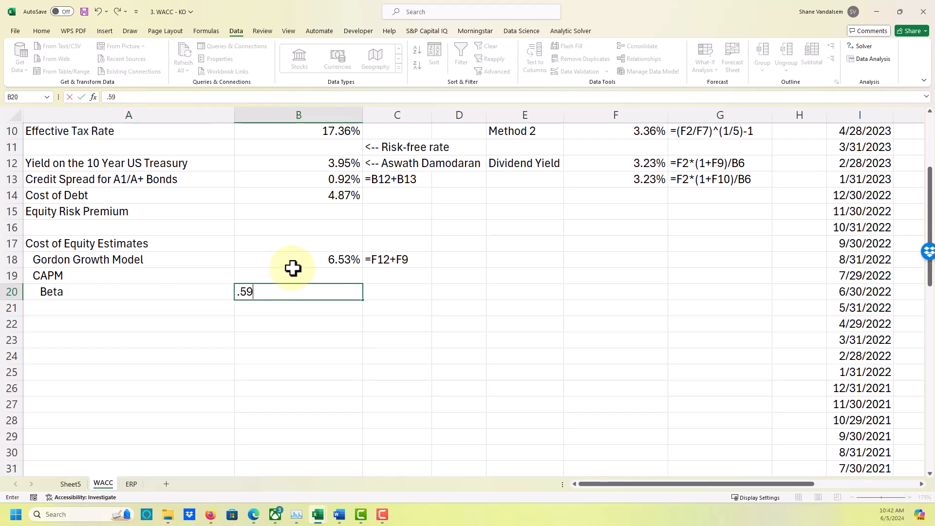
pyautogui.press('Return')
# Add an indented Market Risk Premium label in A21, directly below Beta.
pyautogui.press('Left')
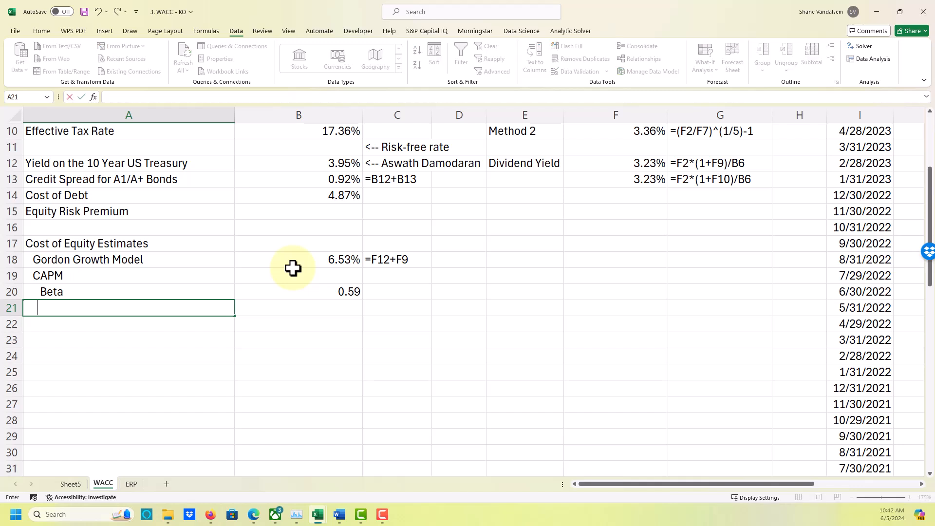
pyautogui.write('Mrke')
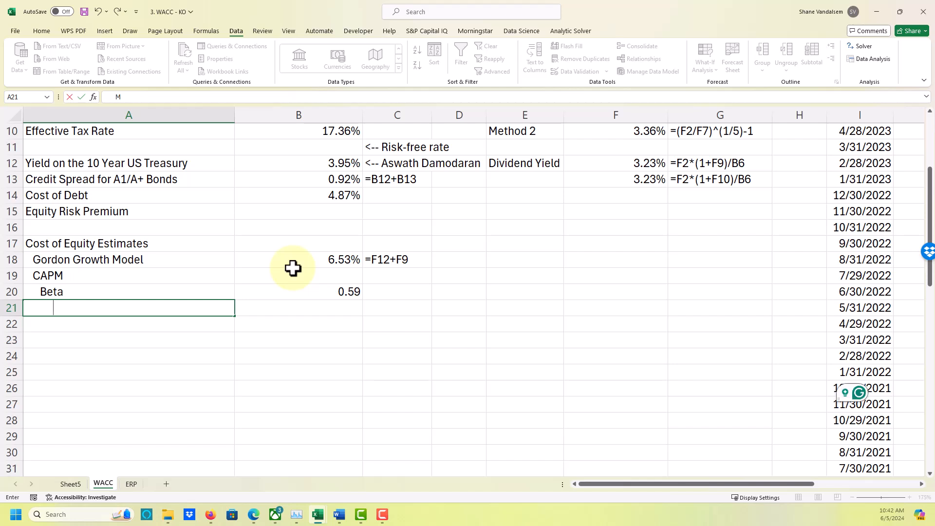
pyautogui.press('BackSpace')
pyautogui.press('BackSpace')
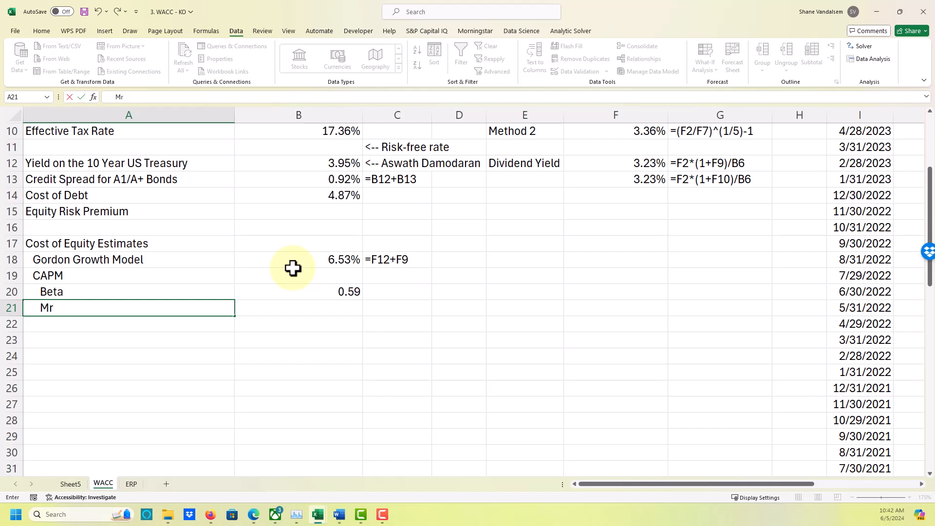
pyautogui.press('BackSpace')
pyautogui.press('BackSpace')
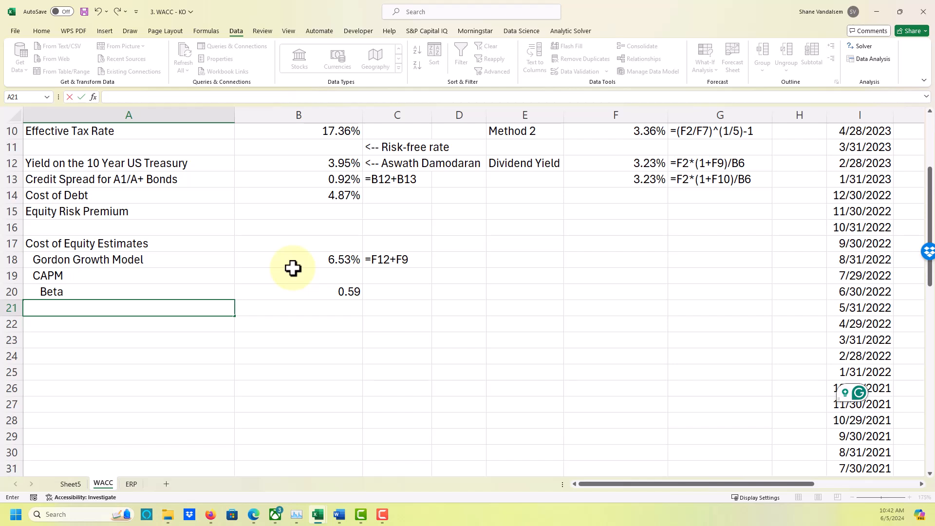
pyautogui.write('Maret')
pyautogui.press('BackSpace')
pyautogui.press('BackSpace')
pyautogui.write('ket')
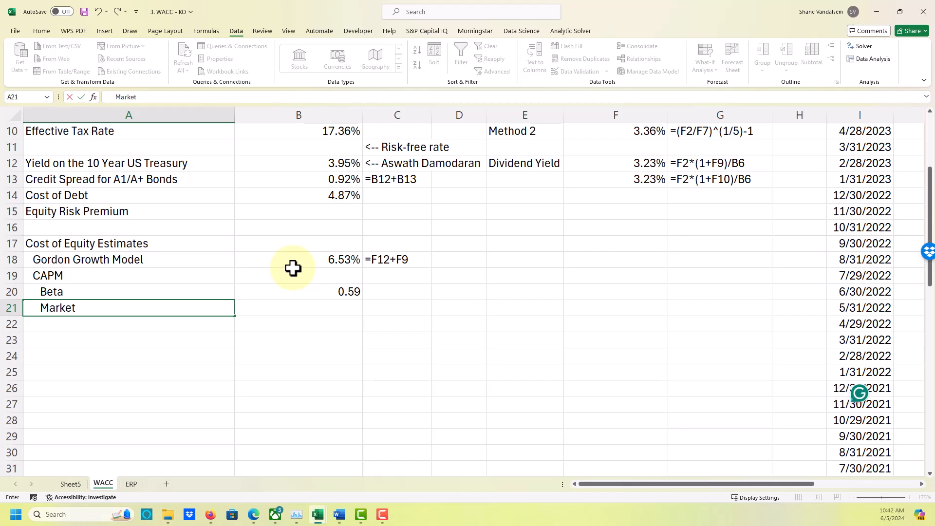
pyautogui.write(' Risk Premium')
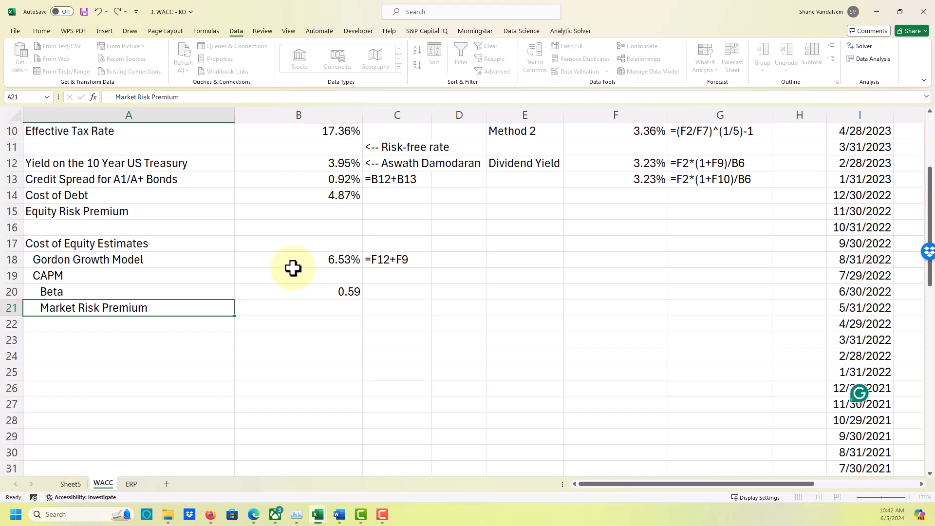
pyautogui.press('Tab')
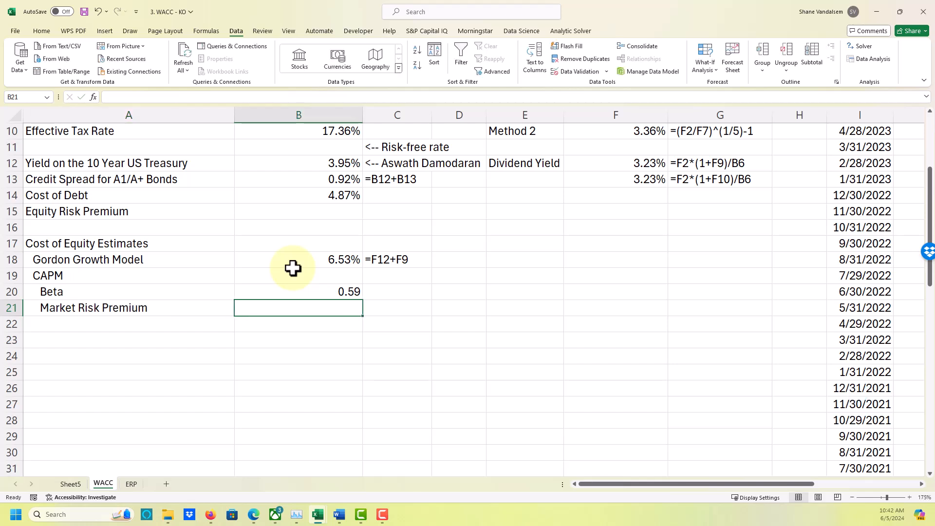
# Change the A21 label to Equity Risk Premium, keeping its indent.
pyautogui.click(140, 312)
pyautogui.moveTo(135, 98); pyautogui.dragTo(116, 102)
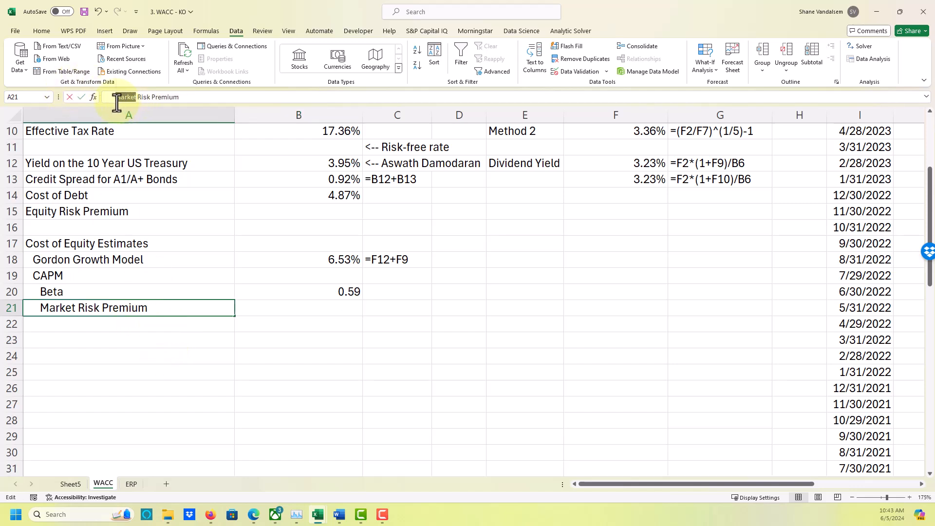
pyautogui.write('E')
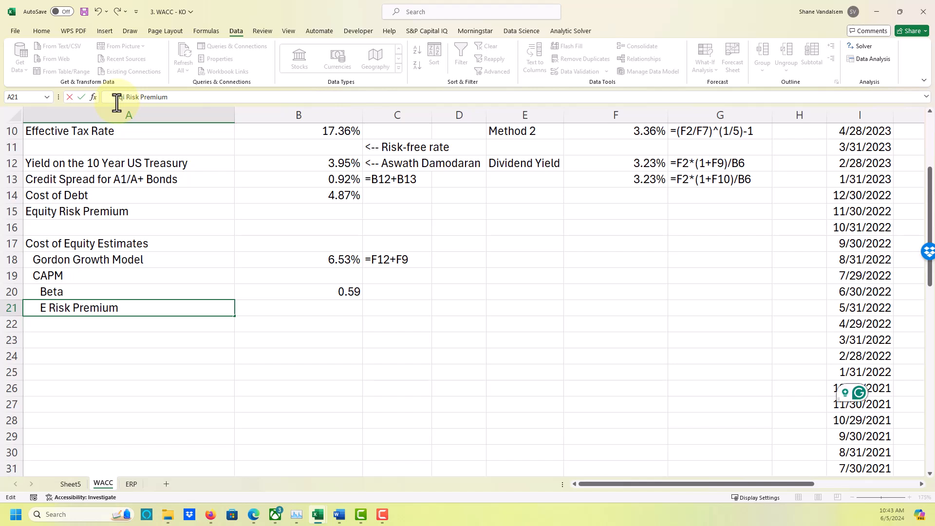
pyautogui.write('qiu')
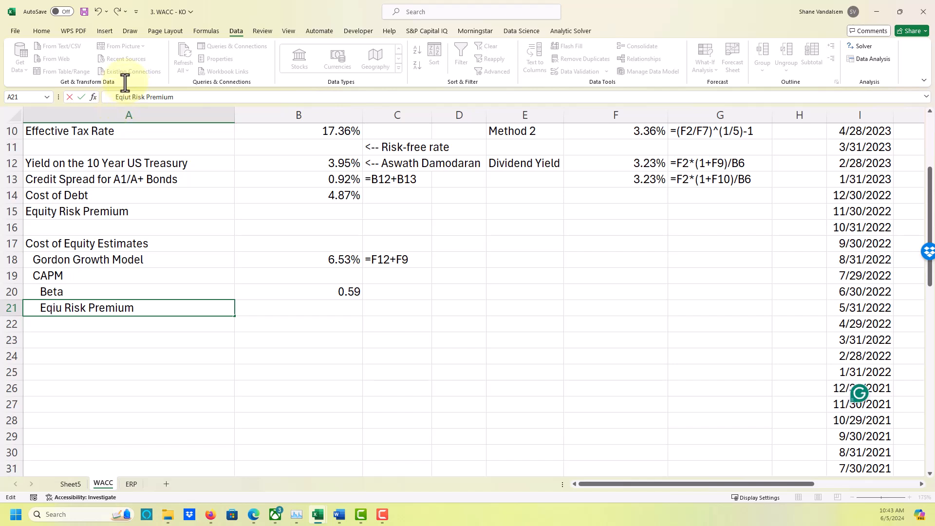
pyautogui.write('ty')
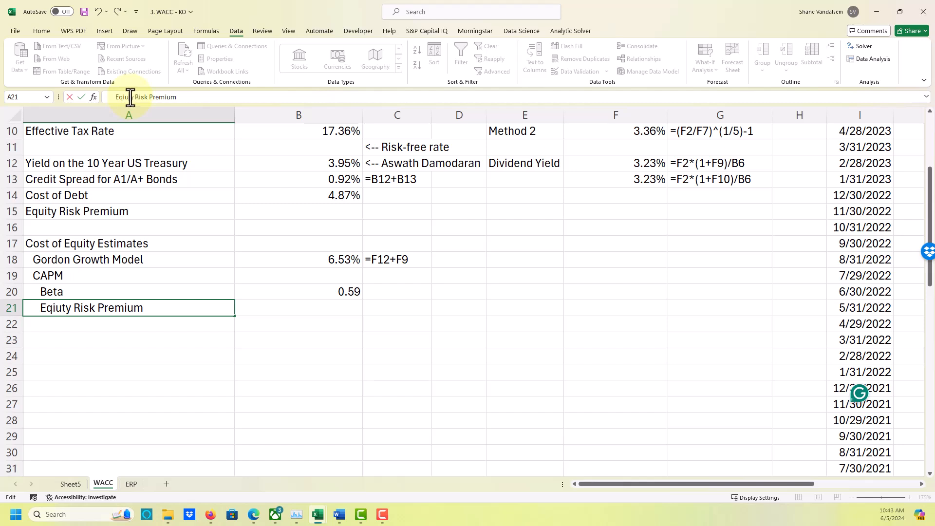
pyautogui.press('Left')
pyautogui.press('Left')
pyautogui.press('Left')
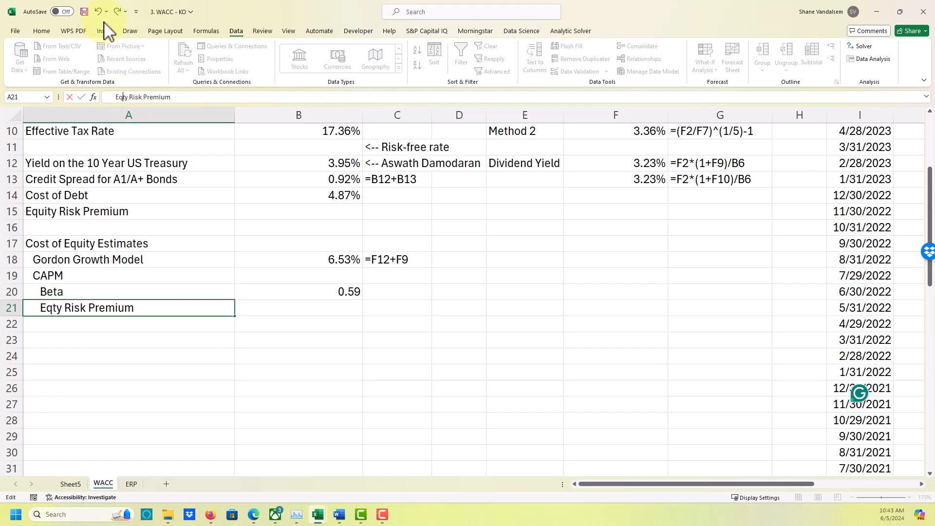
pyautogui.press('BackSpace')
pyautogui.write('i')
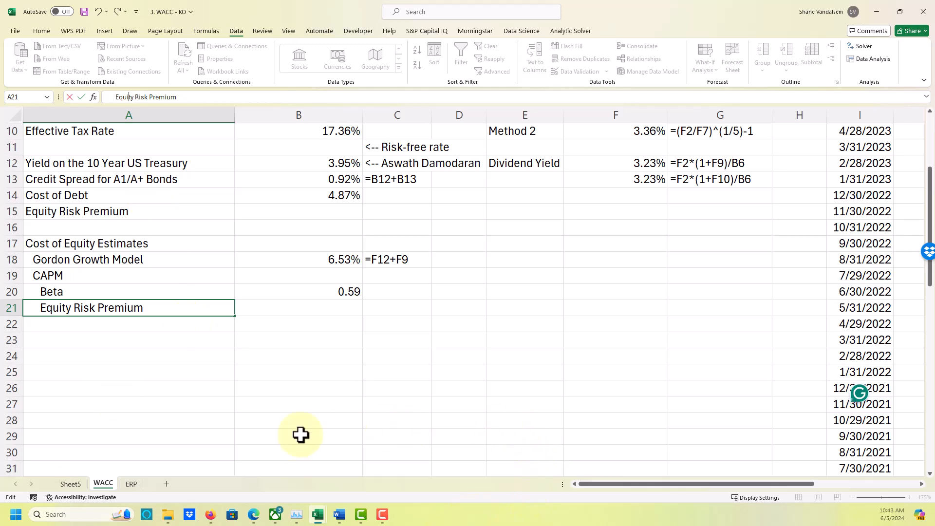
# On the ERP sheet, fit the widths of columns B, C and D to their headings.
pyautogui.click(129, 482)
pyautogui.click(131, 483)
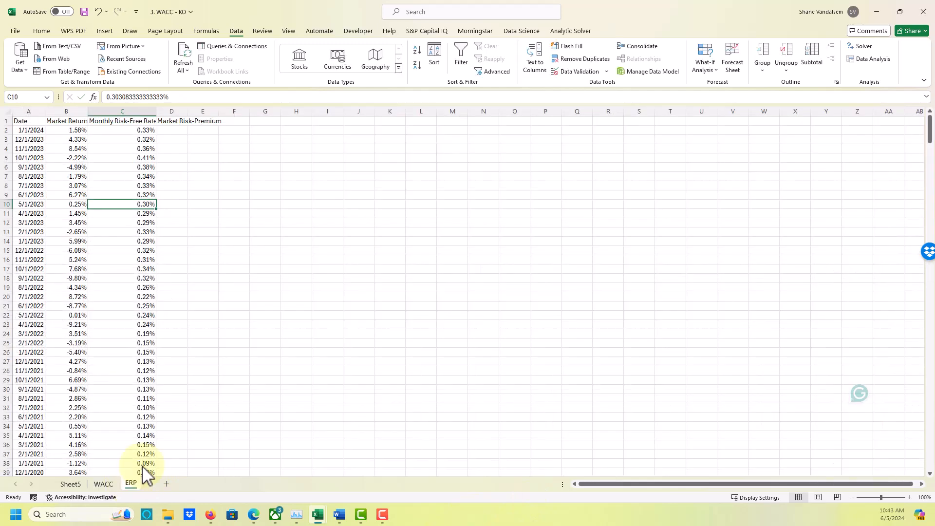
pyautogui.scroll(4, 119, 281)
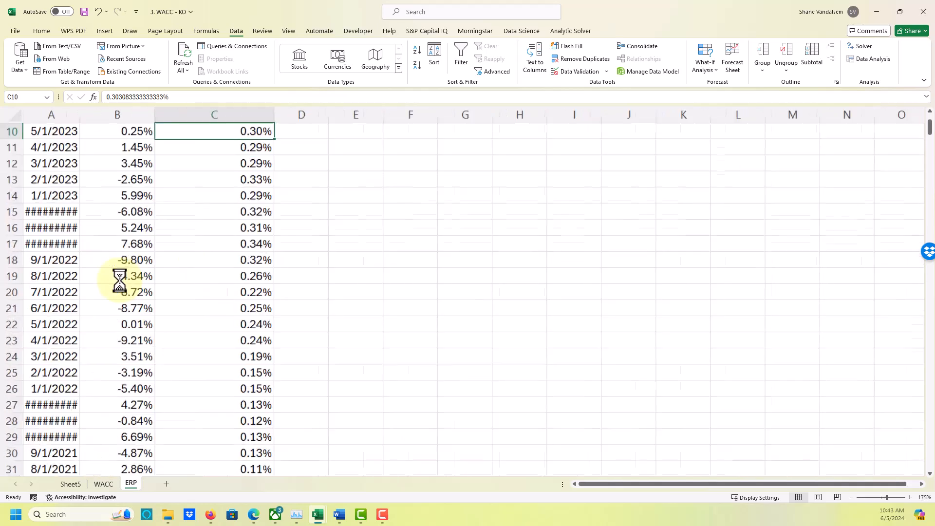
pyautogui.scroll(3, 119, 278)
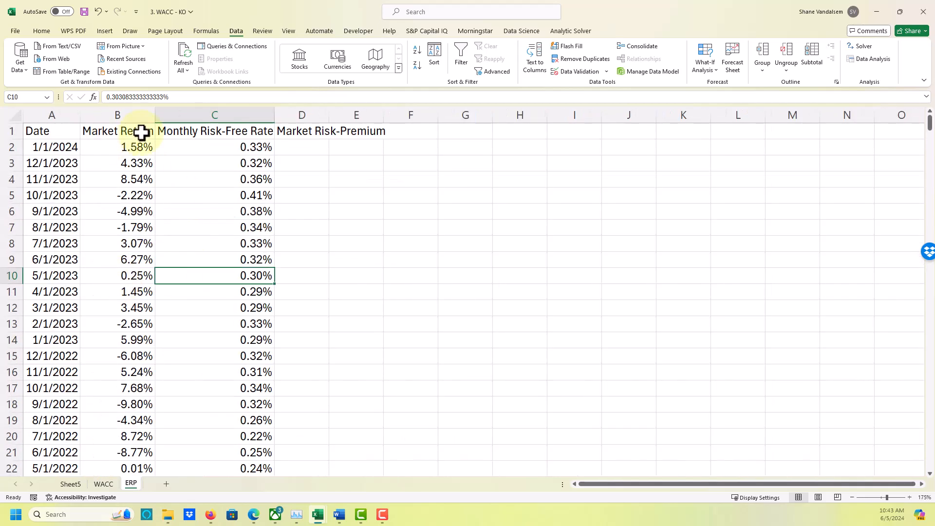
pyautogui.doubleClick(155, 114)
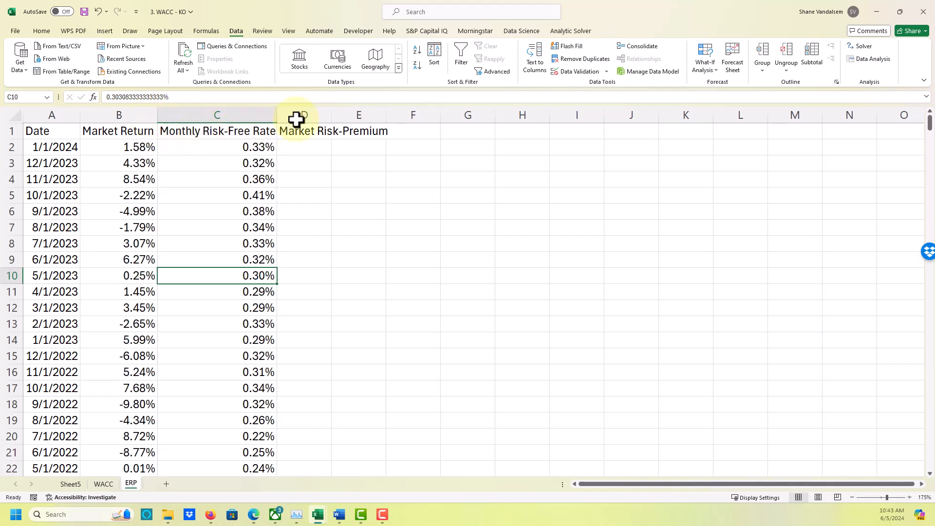
pyautogui.doubleClick(278, 117)
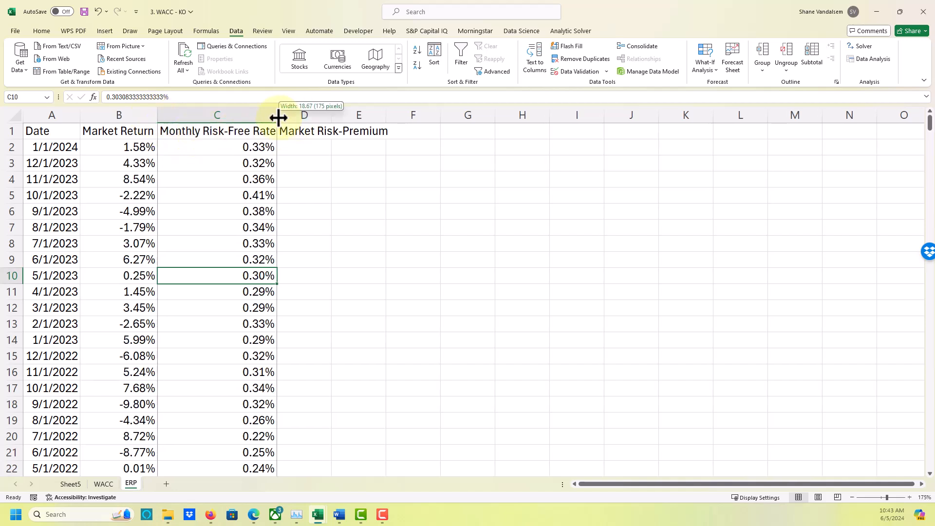
pyautogui.click(303, 147)
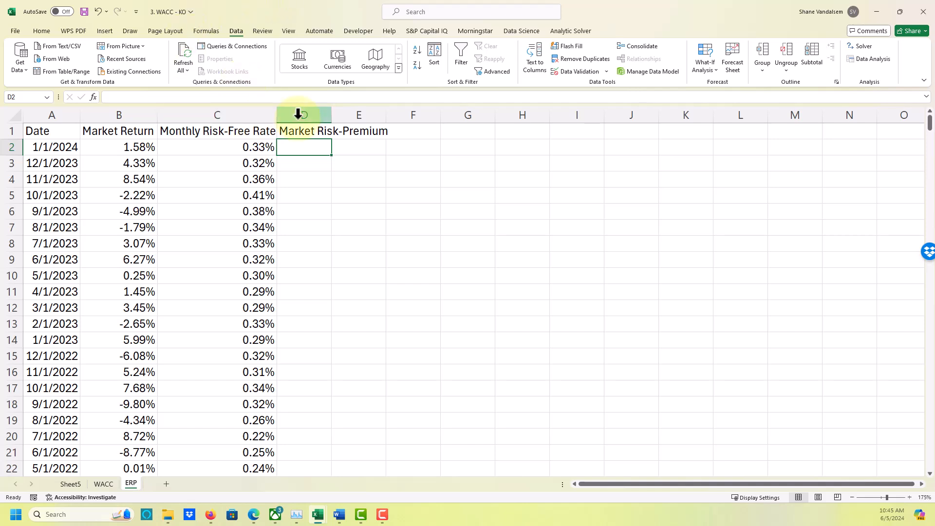
pyautogui.doubleClick(333, 113)
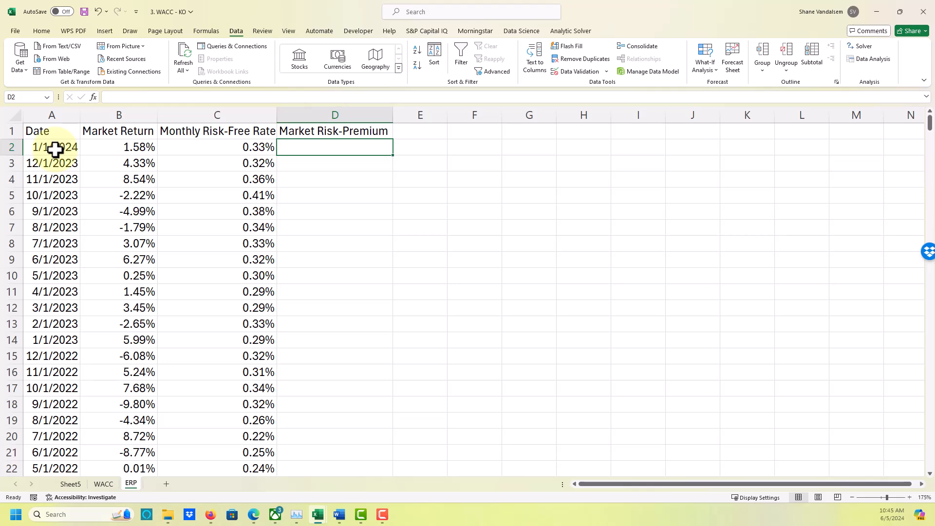
# Calculate the first Market Risk-Premium in D2 as market return minus monthly risk-free rate with =B2-C2.
pyautogui.scroll(-2, 208, 224)
pyautogui.scroll(2, 209, 223)
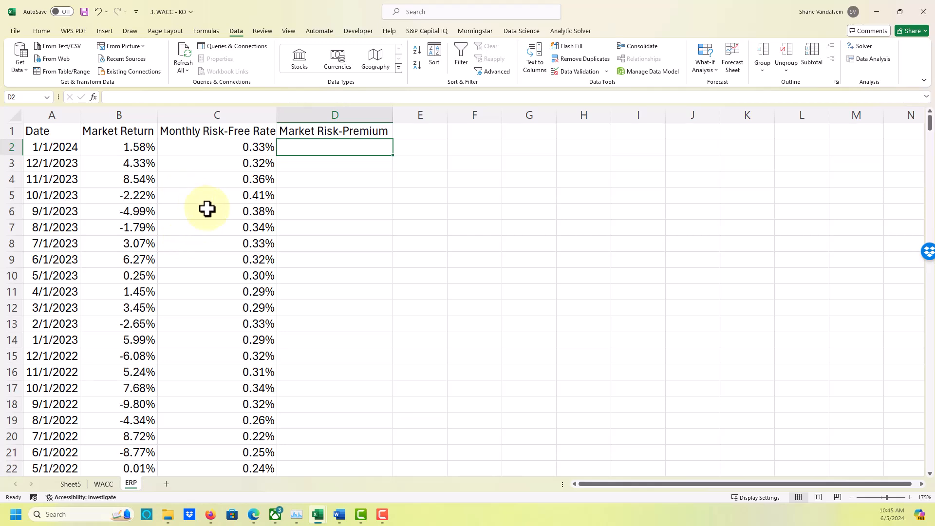
pyautogui.scroll(-16, 206, 208)
pyautogui.scroll(16, 207, 208)
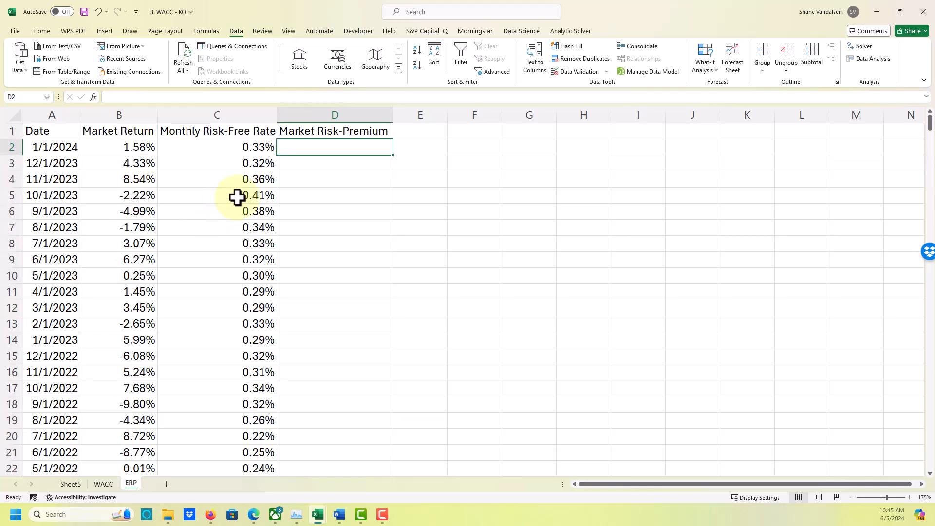
pyautogui.write('=')
pyautogui.press('Left')
pyautogui.press('Left')
pyautogui.press('Left')
pyautogui.press('Right')
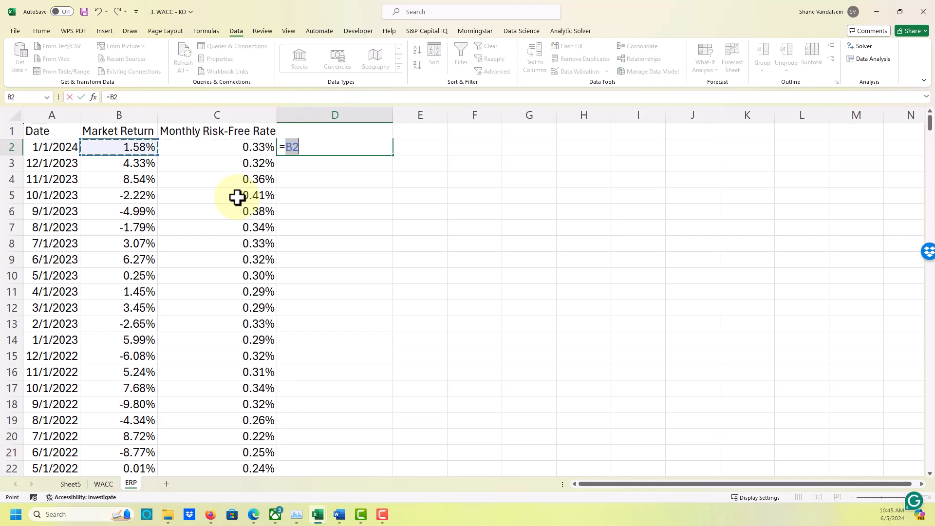
pyautogui.write('-')
pyautogui.press('Left')
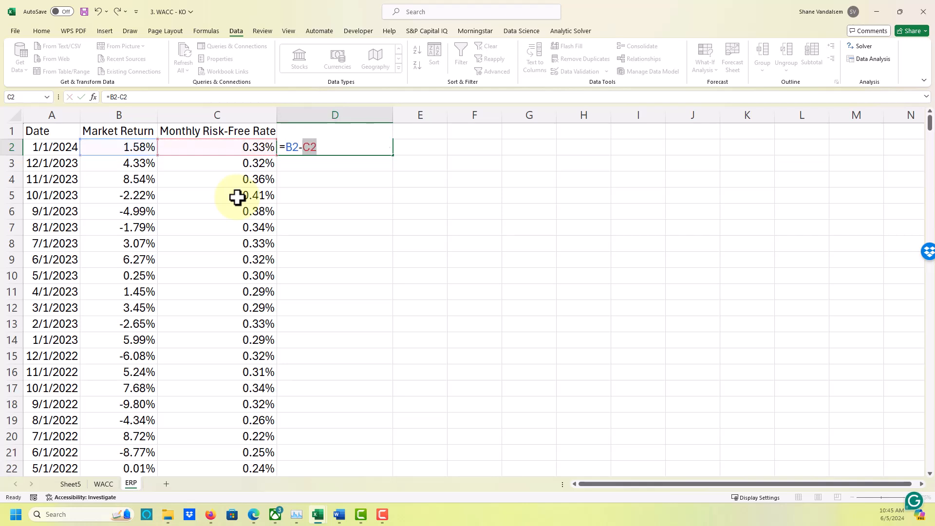
pyautogui.press('Return')
pyautogui.press('Up')
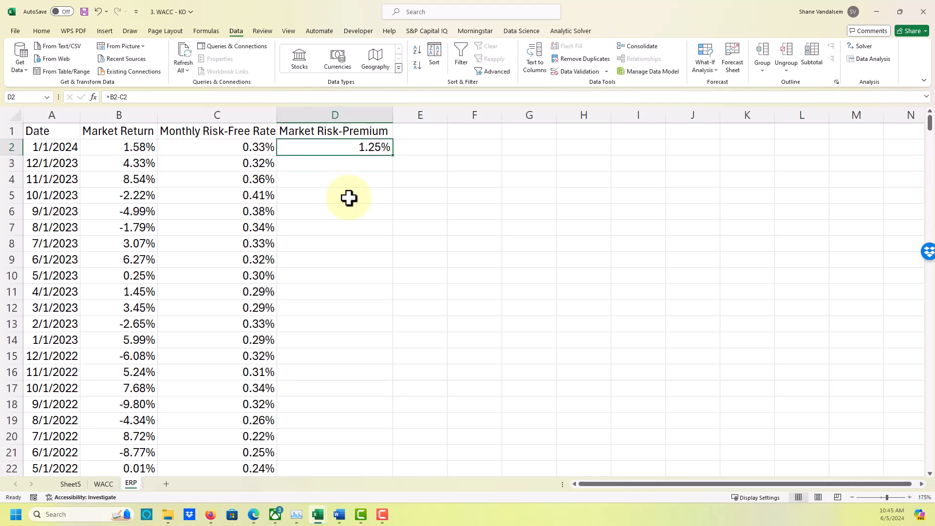
# Display the formula of D2 as text in E2 using =FORMULATEXT(D2).
pyautogui.click(405, 151)
pyautogui.write('=formula')
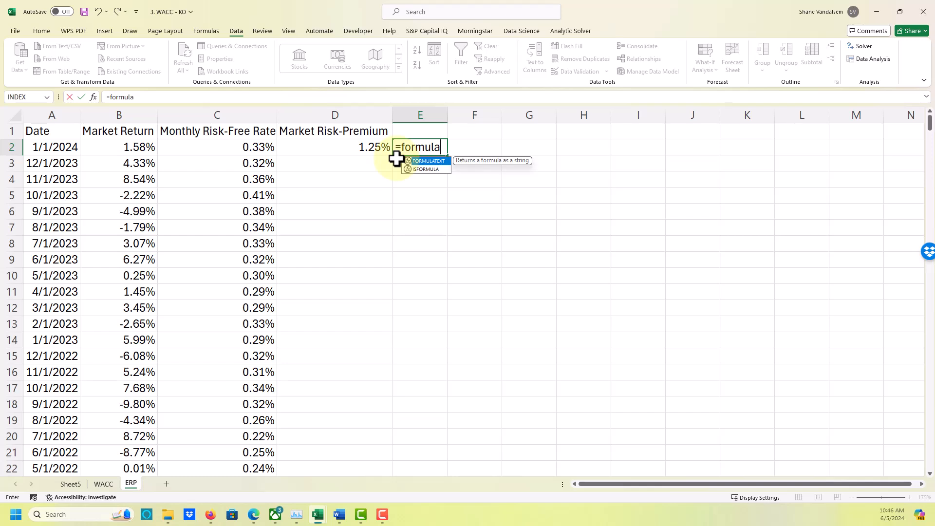
pyautogui.write('text(')
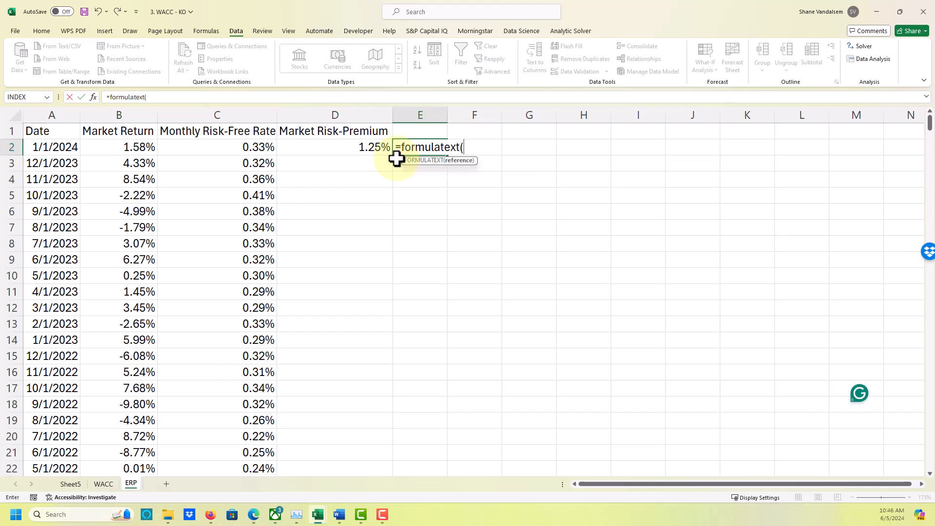
pyautogui.press('Left')
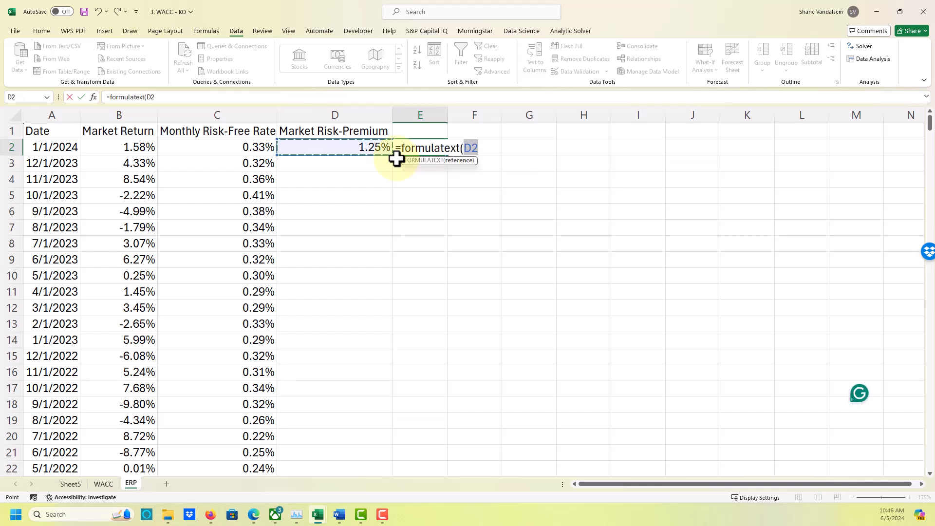
pyautogui.write(')')
pyautogui.press('Return')
pyautogui.press('Up')
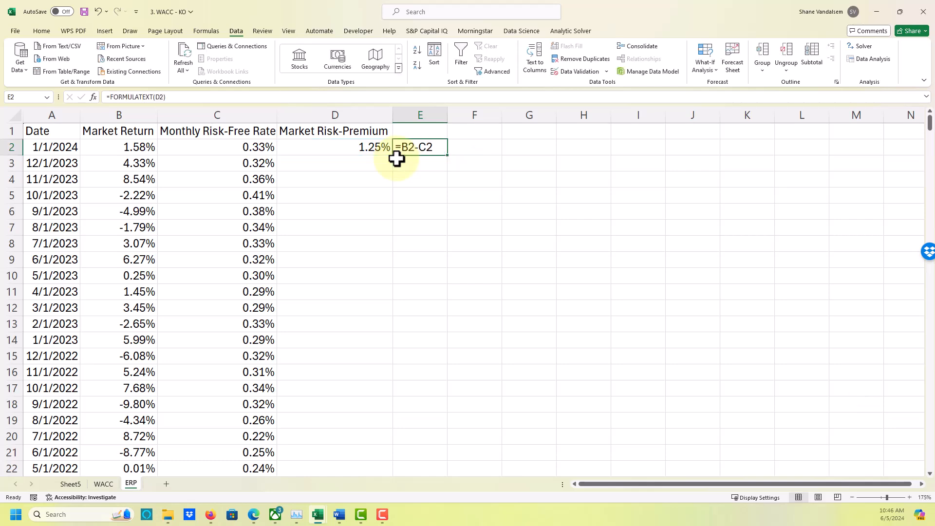
# Fill the Market Risk-Premium formula from D2 down to the last dated row, D469.
pyautogui.click(380, 147)
pyautogui.moveTo(392, 154); pyautogui.dragTo(383, 436)
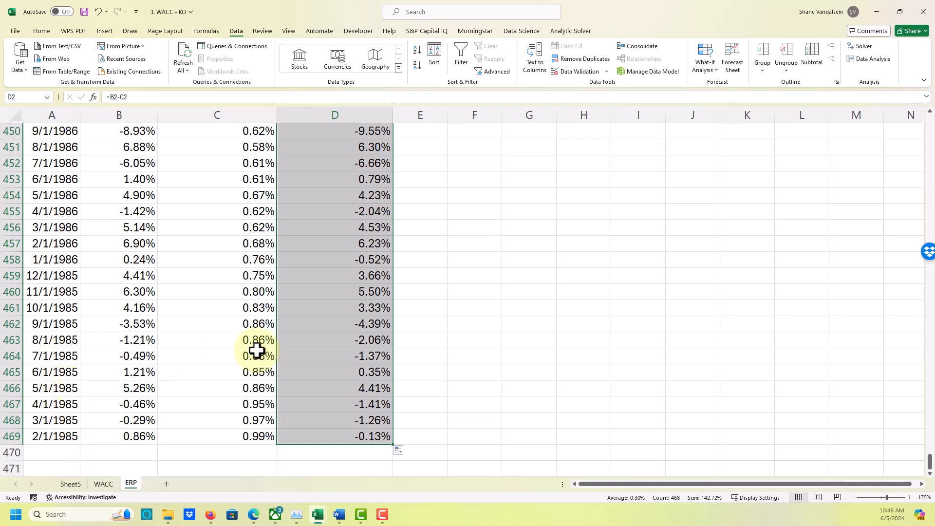
pyautogui.scroll(20, 310, 387)
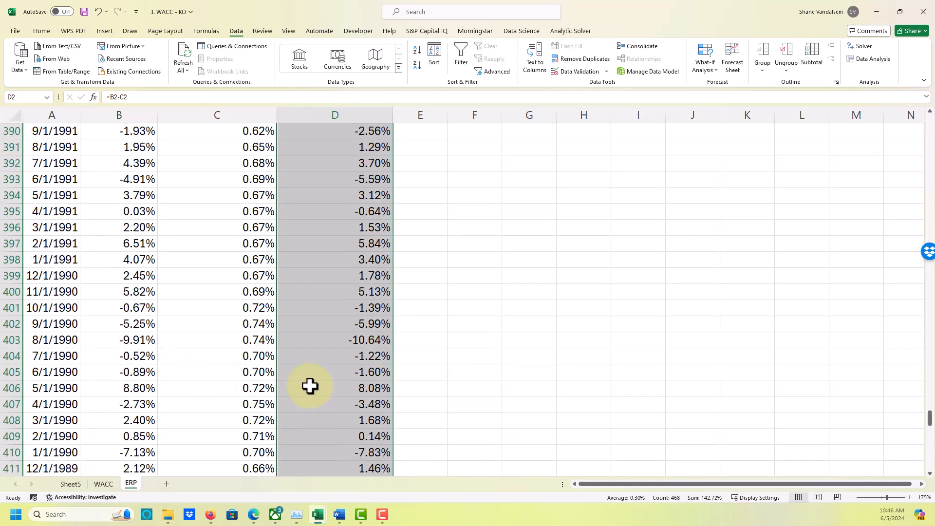
pyautogui.scroll(20, 310, 385)
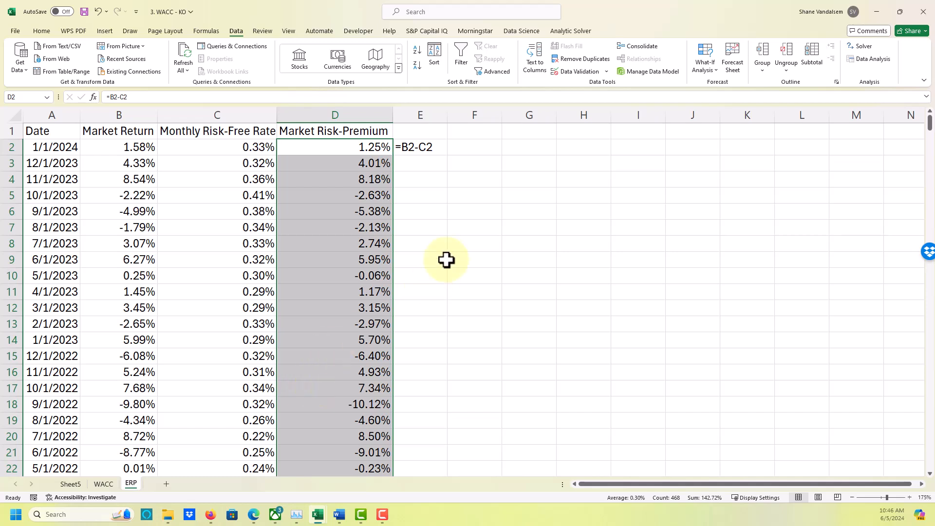
# Enter the period labels 10 Years, 20 Years and 30 Years in cells G2 to G4.
pyautogui.click(477, 199)
pyautogui.click(472, 143)
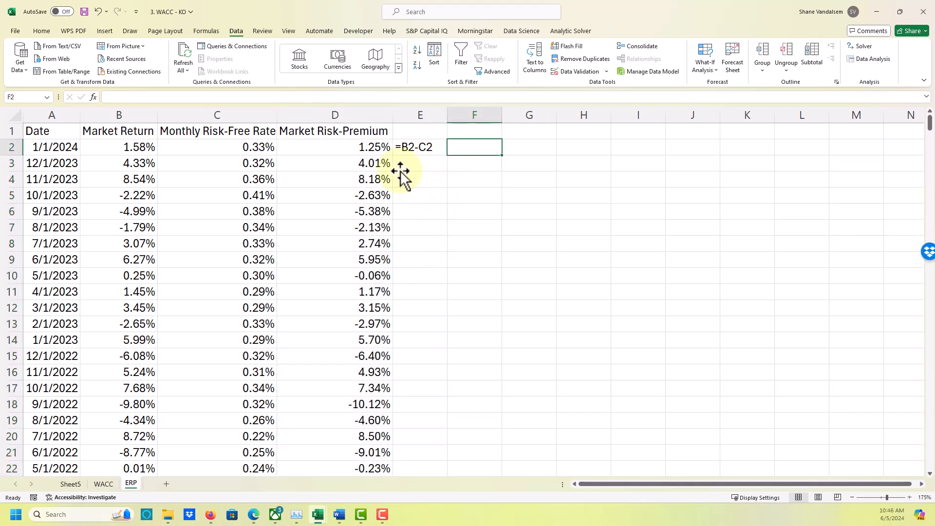
pyautogui.click(513, 150)
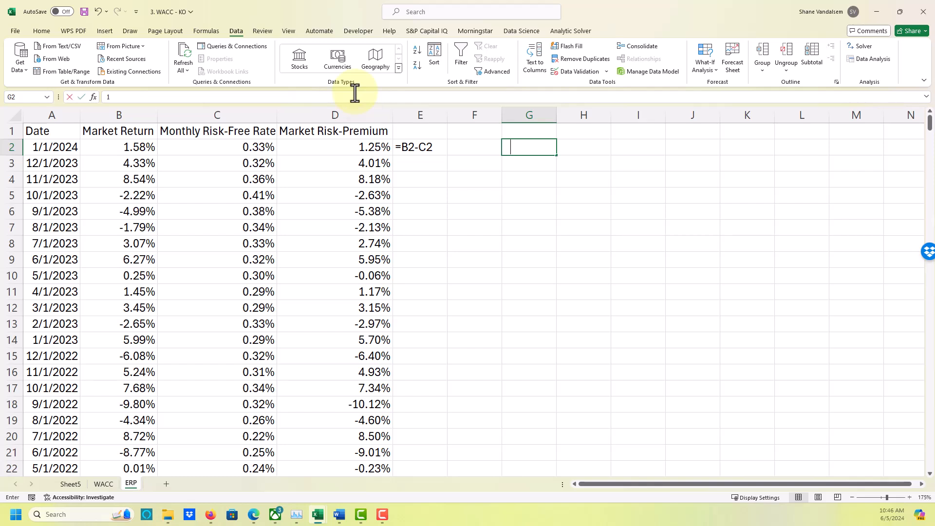
pyautogui.write('10 Y')
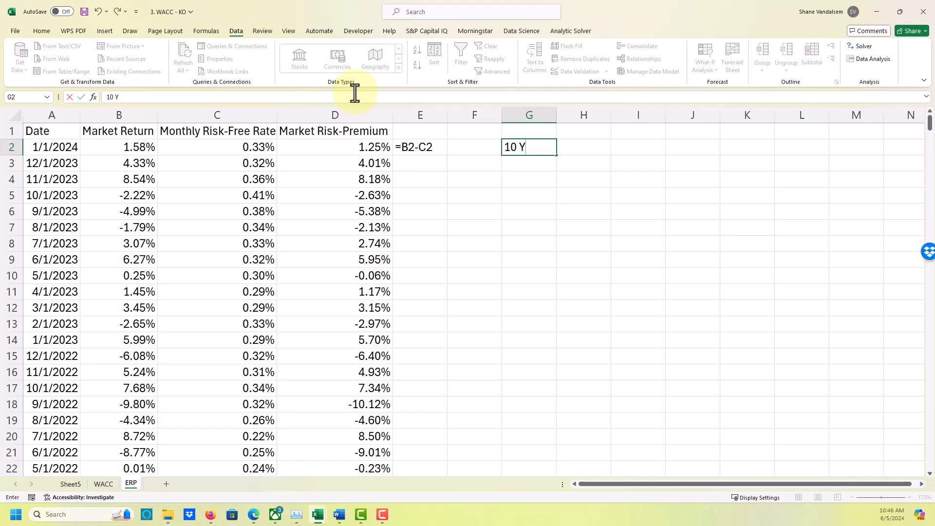
pyautogui.write('ear')
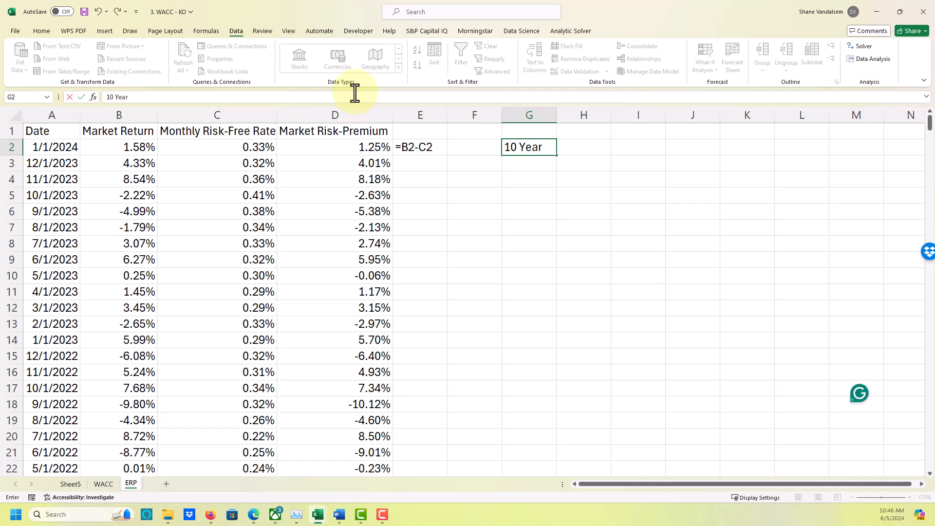
pyautogui.write('s')
pyautogui.press('Return')
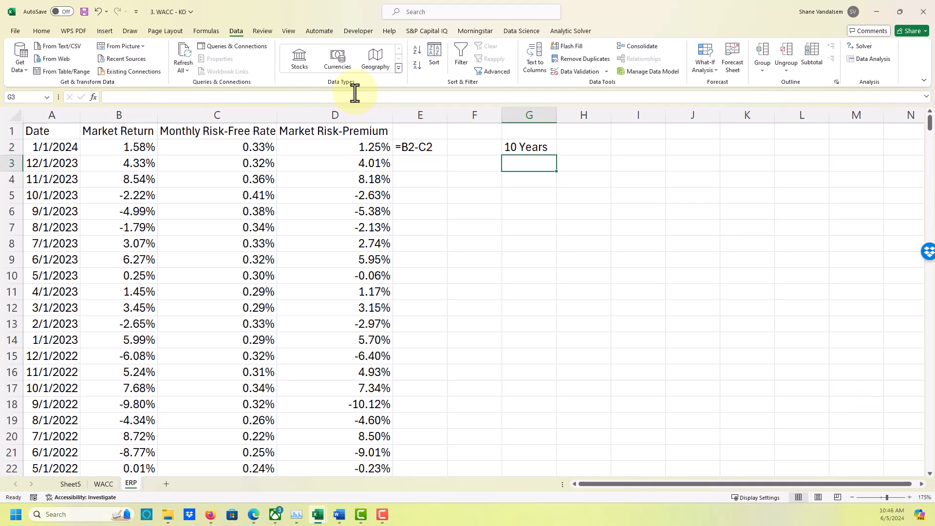
pyautogui.write('20')
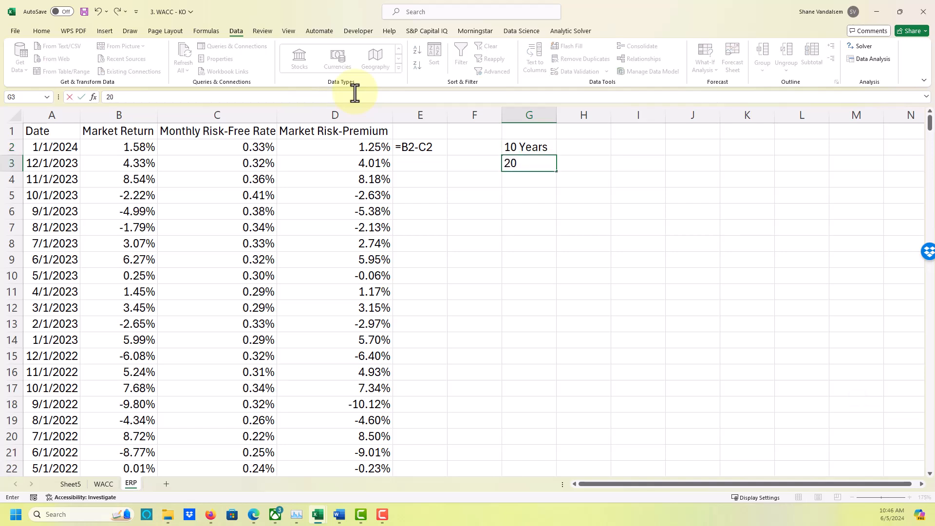
pyautogui.write(' Years')
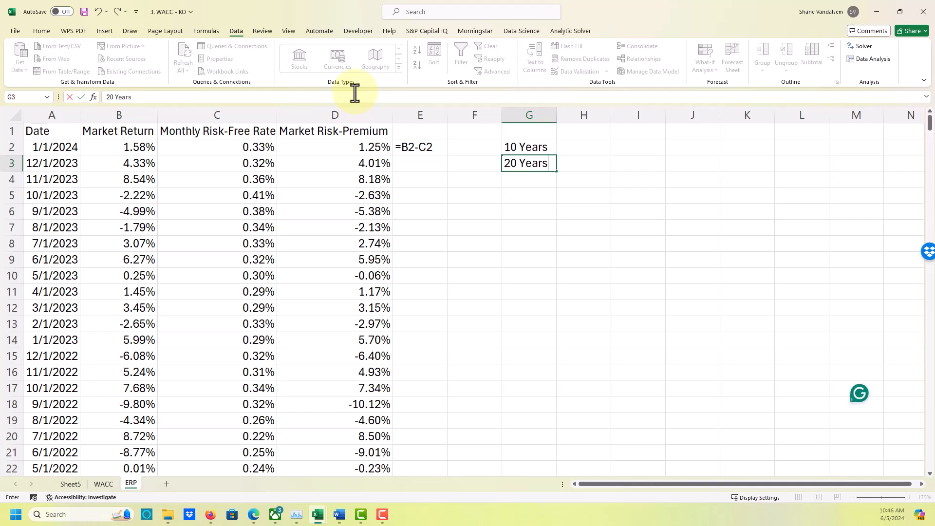
pyautogui.press('Return')
pyautogui.write('30')
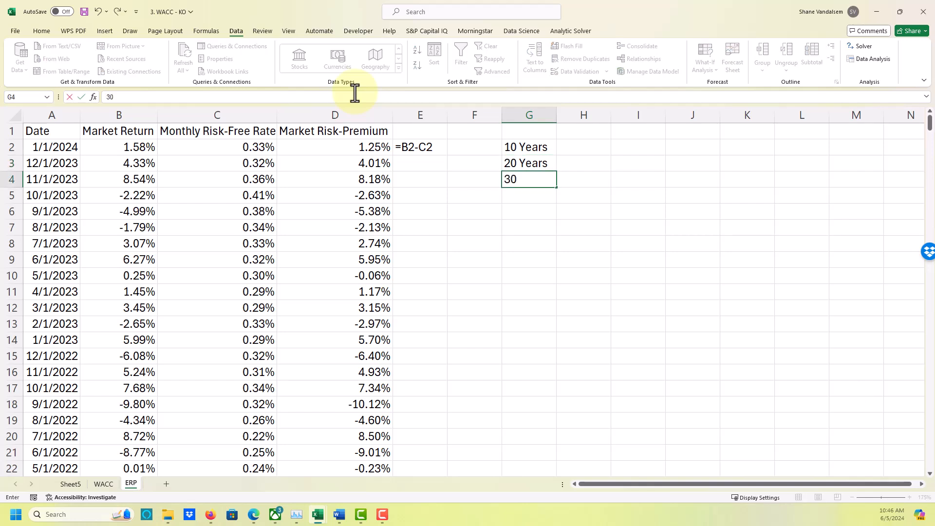
pyautogui.write(' Years')
pyautogui.hotkey('ctrl', 'Return')
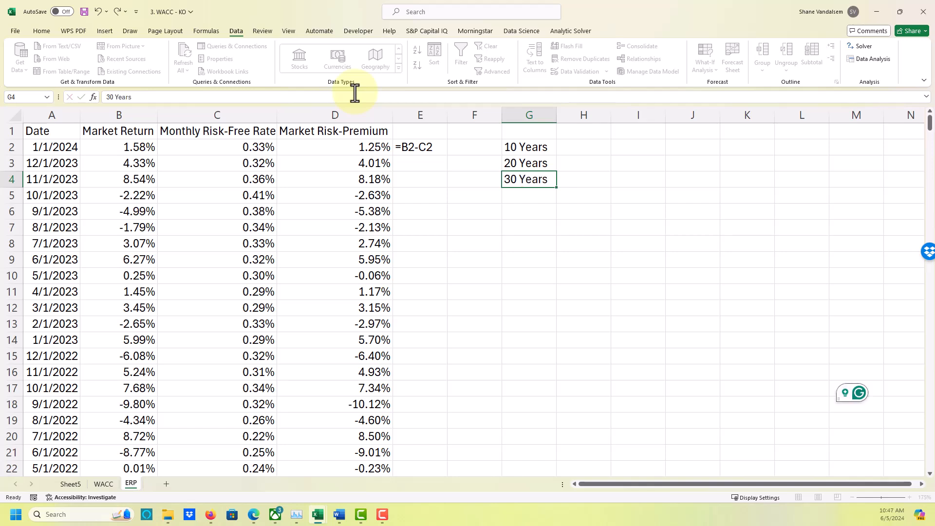
pyautogui.press('Right')
pyautogui.press('Up')
pyautogui.press('Up')
pyautogui.press('Up')
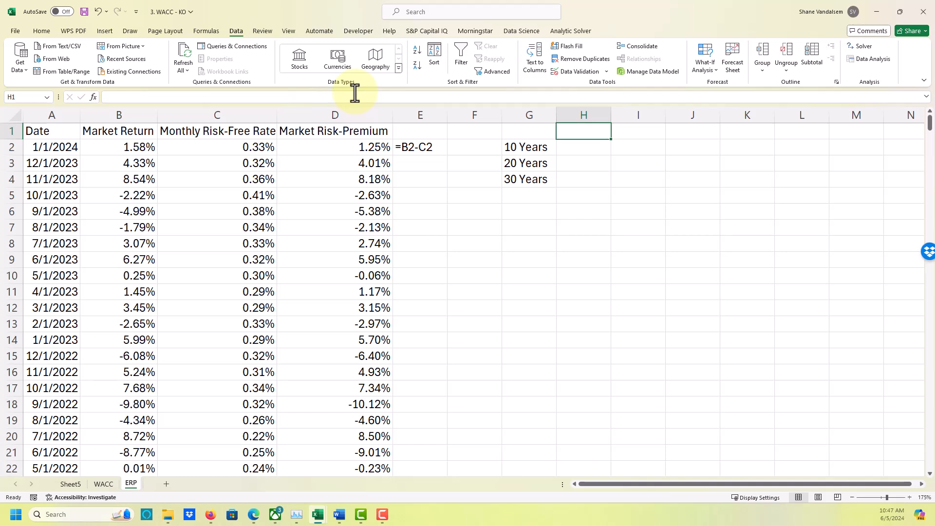
pyautogui.press('Down')
pyautogui.press('Down')
pyautogui.press('Down')
pyautogui.press('Up')
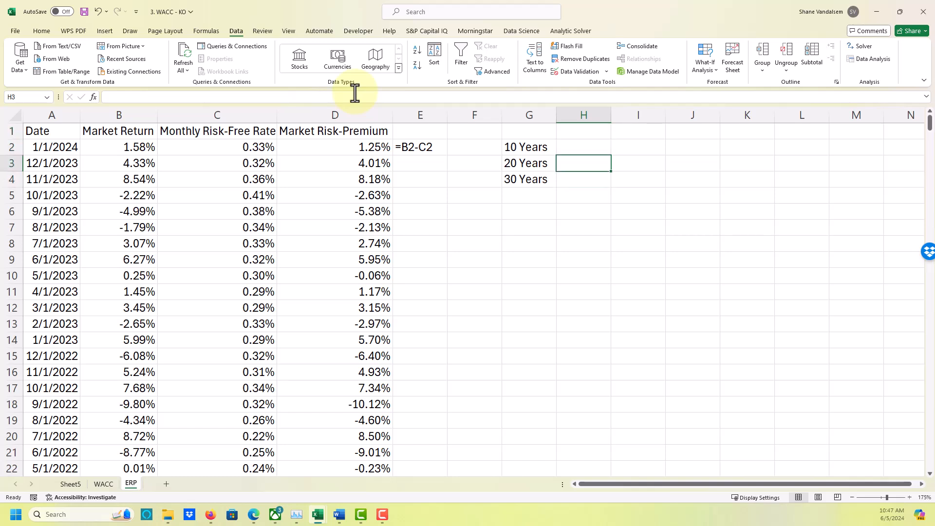
pyautogui.press('Up')
pyautogui.press('Left')
pyautogui.press('Left')
pyautogui.press('Left')
pyautogui.press('Left')
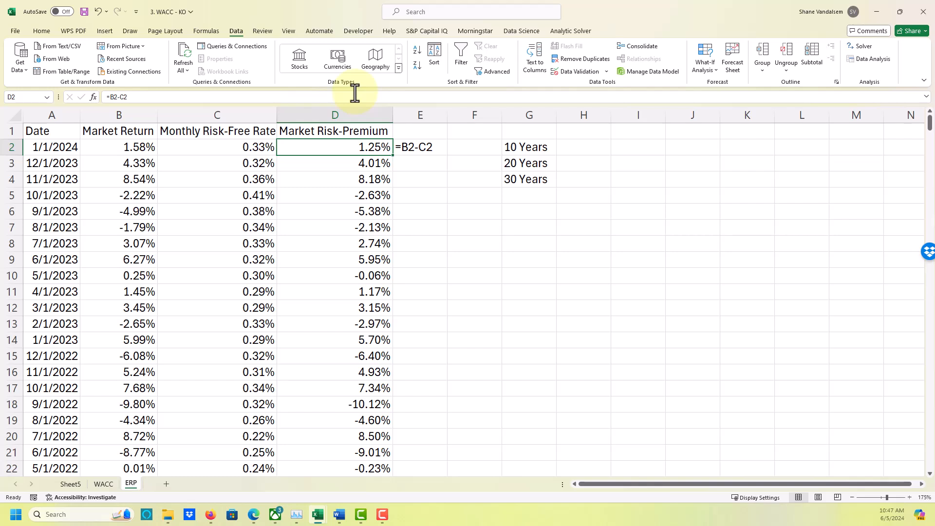
# Calculate the 10-year average monthly Market Risk-Premium in H2 with =AVERAGE(D2:D121).
pyautogui.press('Right')
pyautogui.press('Right')
pyautogui.press('Right')
pyautogui.press('Right')
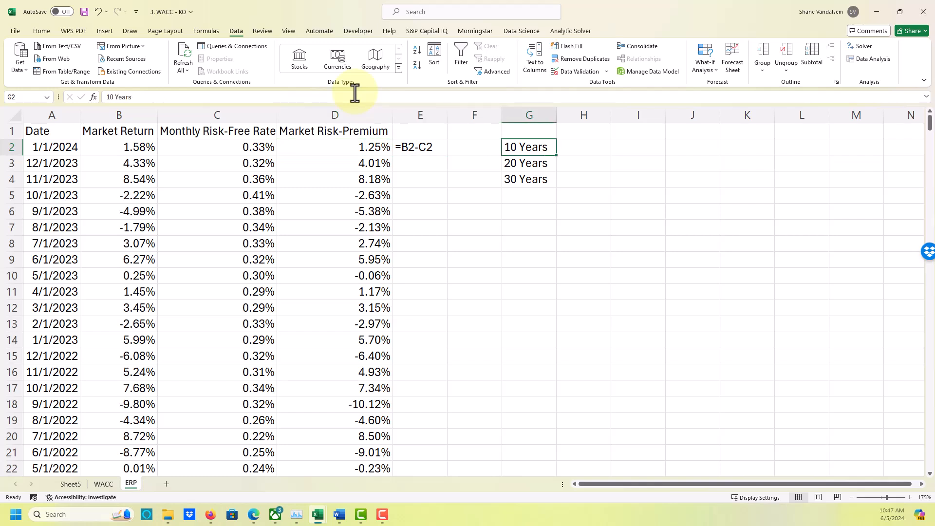
pyautogui.write('=average(')
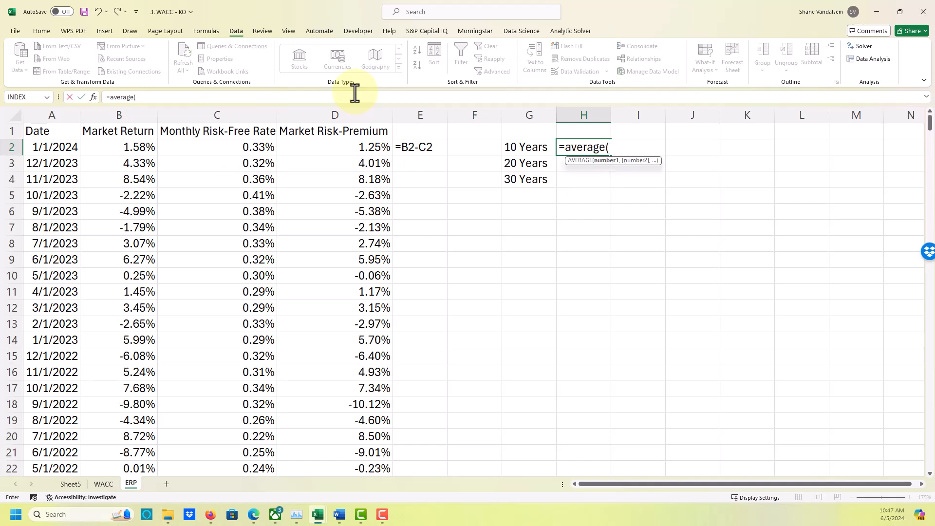
pyautogui.press('Left')
pyautogui.press('Left')
pyautogui.press('Left')
pyautogui.press('Left')
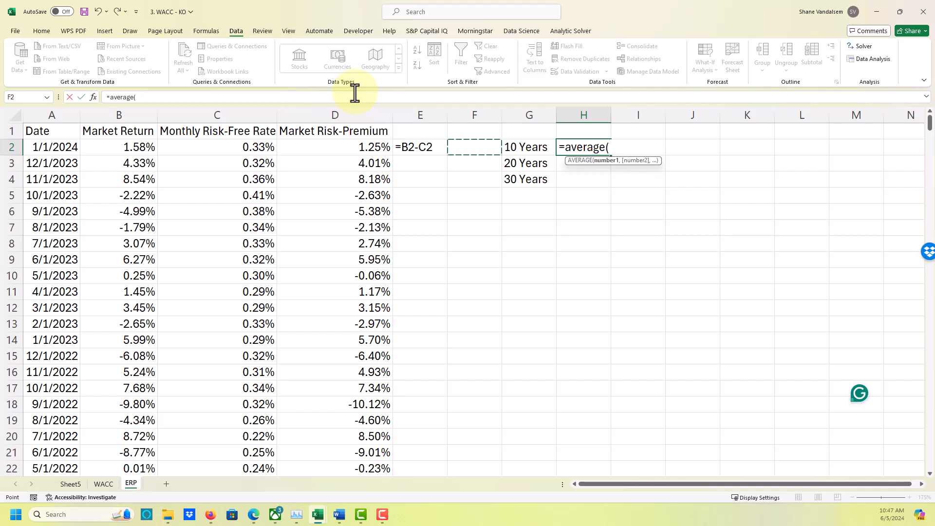
pyautogui.press('Left')
pyautogui.press('Right')
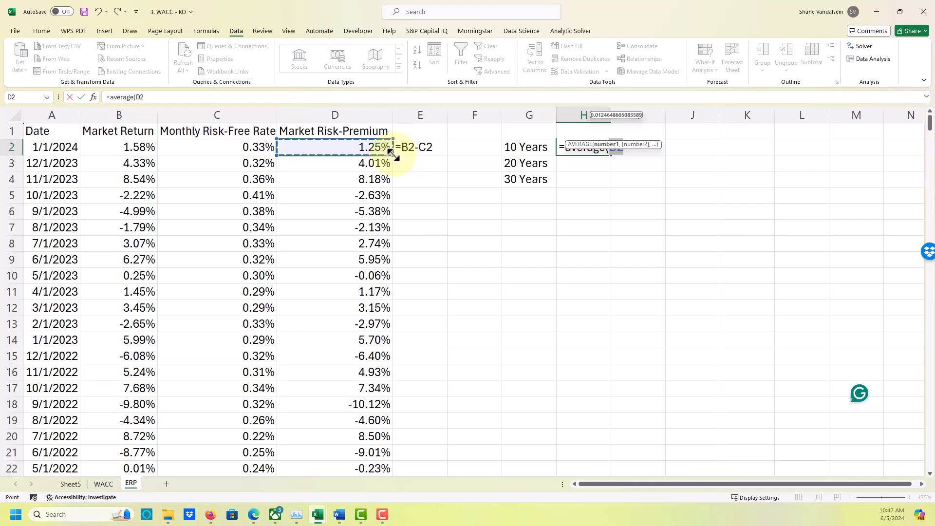
pyautogui.moveTo(390, 154); pyautogui.dragTo(395, 419)
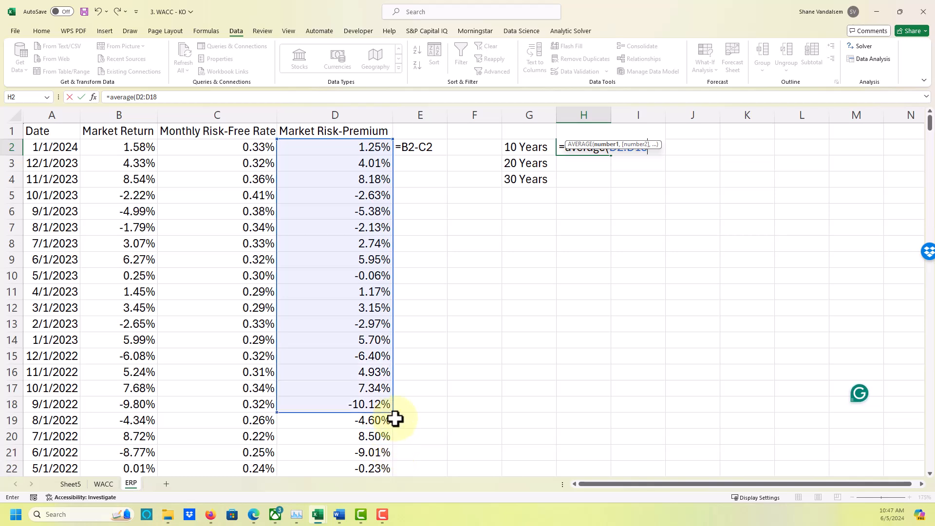
pyautogui.hotkey('shift', 'Down')
pyautogui.hotkey('shift', 'Down')
pyautogui.hotkey('shift', 'Down')
pyautogui.hotkey('shift', 'Down')
pyautogui.hotkey('shift', 'Down')
pyautogui.hotkey('shift', 'Down')
pyautogui.hotkey('shift', 'Down')
pyautogui.hotkey('shift', 'Down')
pyautogui.hotkey('shift', 'Down')
pyautogui.hotkey('shift', 'Down')
pyautogui.hotkey('shift', 'Down')
pyautogui.hotkey('shift', 'Down')
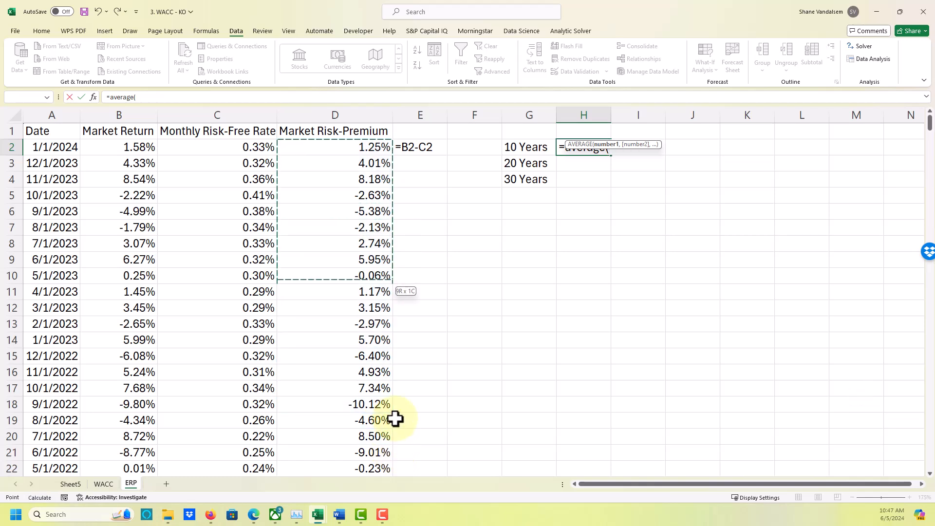
pyautogui.hotkey('shift', 'Down')
pyautogui.hotkey('shift', 'Down')
pyautogui.hotkey('shift', 'Down')
pyautogui.hotkey('shift', 'Down')
pyautogui.hotkey('shift', 'Down')
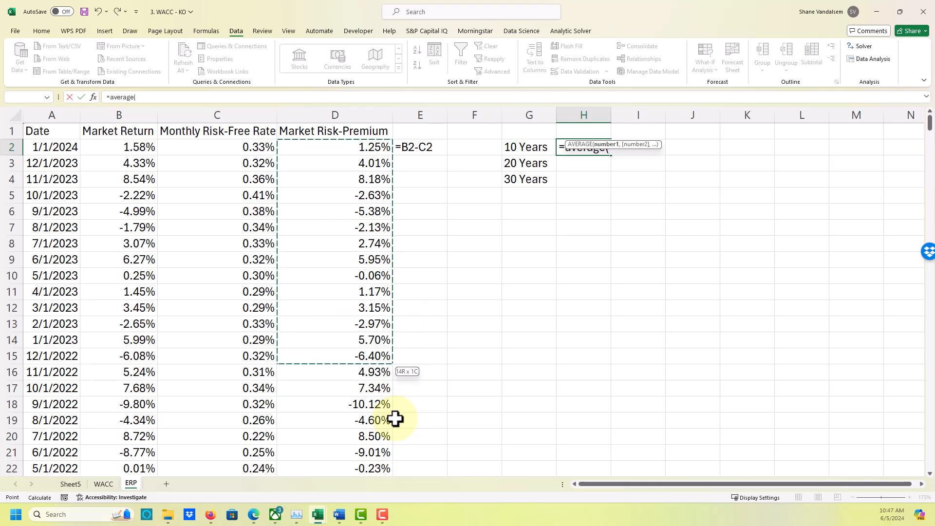
pyautogui.hotkey('shift', 'Down')
pyautogui.hotkey('shift', 'Down')
pyautogui.hotkey('shift', 'Down')
pyautogui.hotkey('shift', 'Down')
pyautogui.hotkey('shift', 'Down')
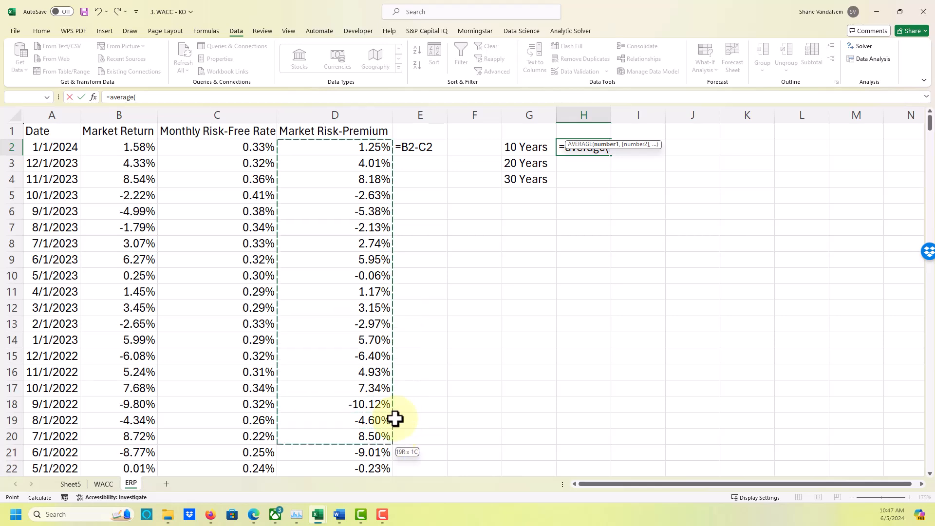
pyautogui.hotkey('shift', 'Down')
pyautogui.hotkey('shift', 'Down')
pyautogui.hotkey('shift', 'Down')
pyautogui.hotkey('shift', 'Down')
pyautogui.hotkey('shift', 'Down')
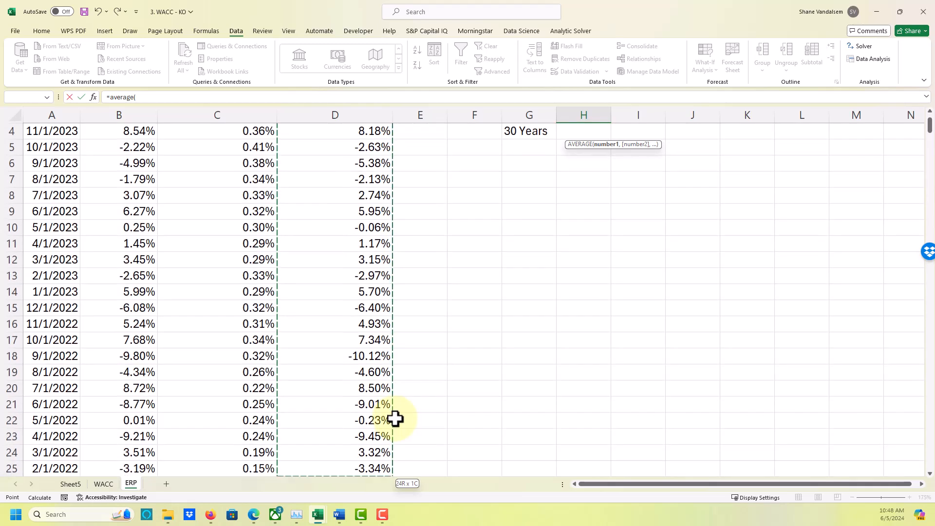
pyautogui.hotkey('shift', 'Down')
pyautogui.hotkey('shift', 'Down')
pyautogui.hotkey('shift', 'Down')
pyautogui.hotkey('shift', 'Down')
pyautogui.hotkey('shift', 'Down')
pyautogui.hotkey('shift', 'Down')
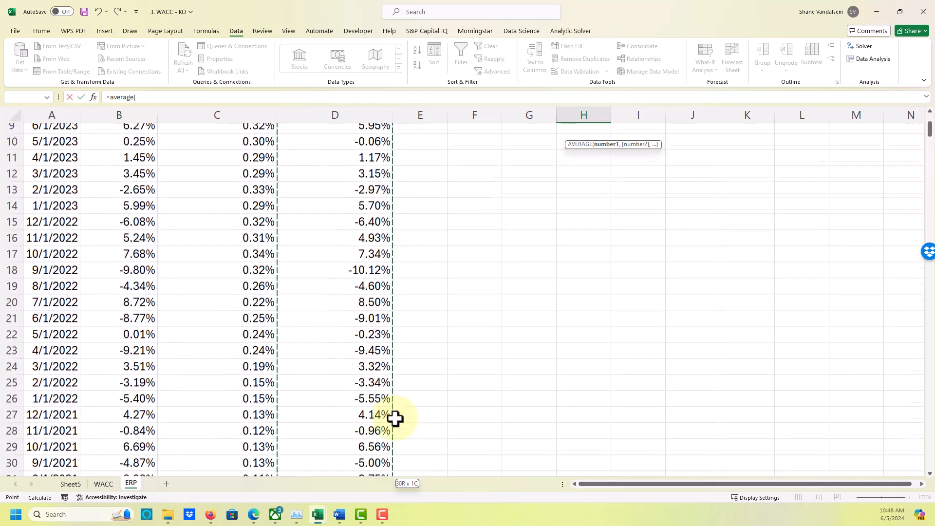
pyautogui.hotkey('shift', 'Down')
pyautogui.hotkey('shift', 'Down')
pyautogui.hotkey('shift', 'Down')
pyautogui.hotkey('shift', 'Down')
pyautogui.hotkey('shift', 'Down')
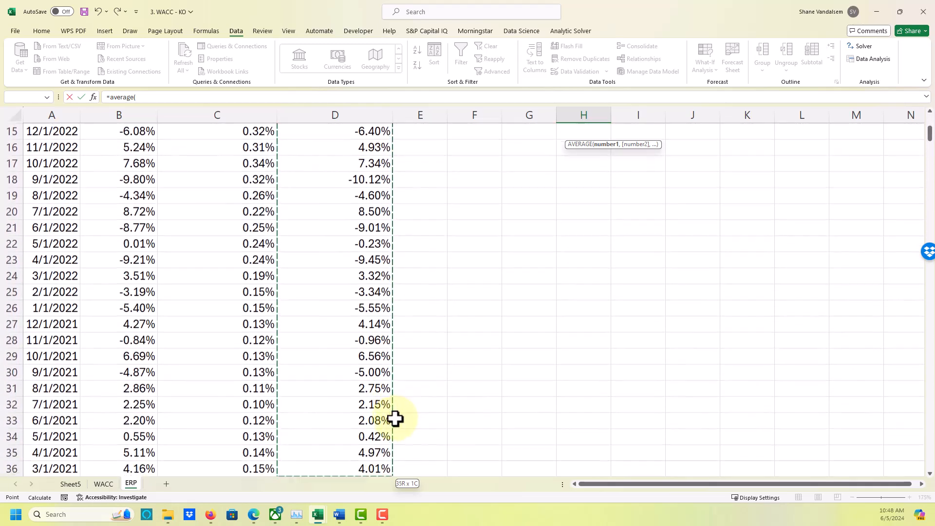
pyautogui.hotkey('shift', 'Down')
pyautogui.hotkey('shift', 'Down')
pyautogui.hotkey('shift', 'Down')
pyautogui.hotkey('shift', 'Down')
pyautogui.hotkey('shift', 'Down')
pyautogui.hotkey('shift', 'Down')
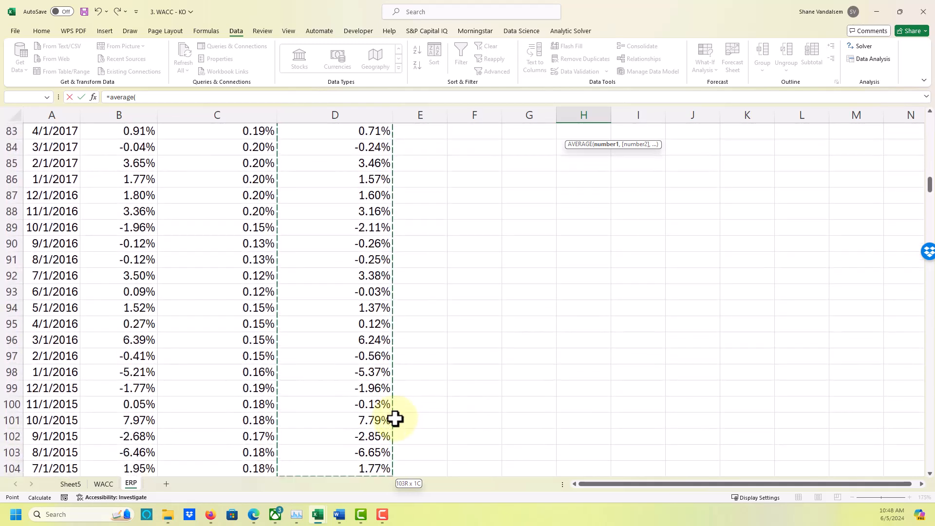
pyautogui.hotkey('shift', 'Down')
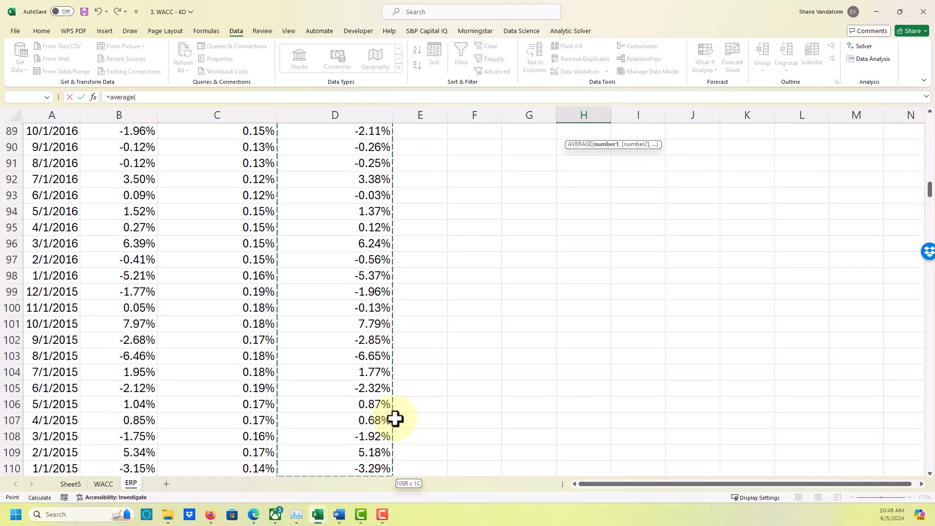
pyautogui.hotkey('shift', 'Down')
pyautogui.hotkey('shift', 'Down')
pyautogui.hotkey('shift', 'Down')
pyautogui.hotkey('shift', 'Down')
pyautogui.hotkey('shift', 'Down')
pyautogui.hotkey('shift', 'Down')
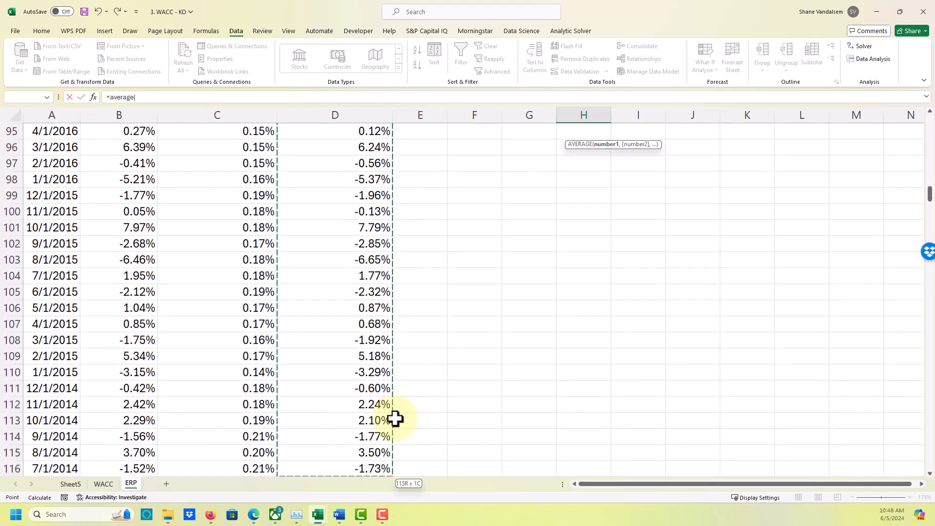
pyautogui.hotkey('shift', 'Down')
pyautogui.hotkey('shift', 'Down')
pyautogui.hotkey('shift', 'Down')
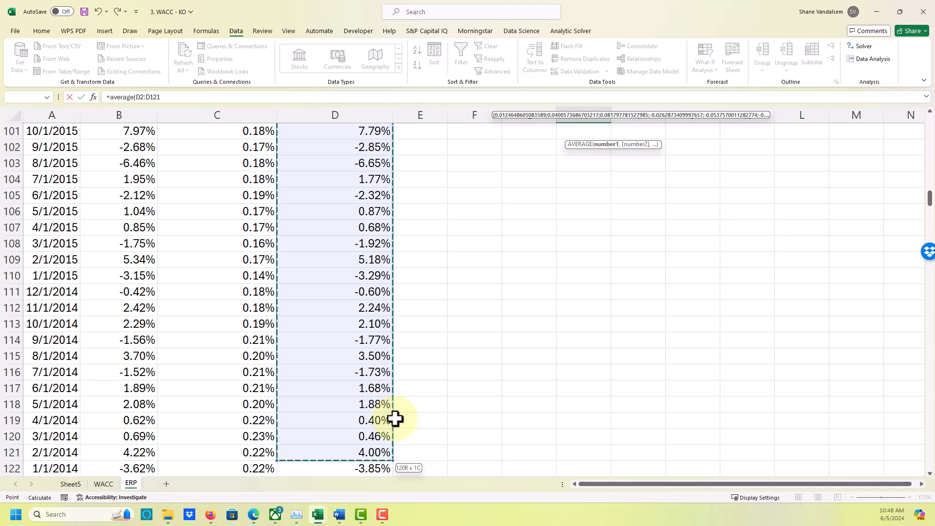
pyautogui.hotkey('shift', 'Return')
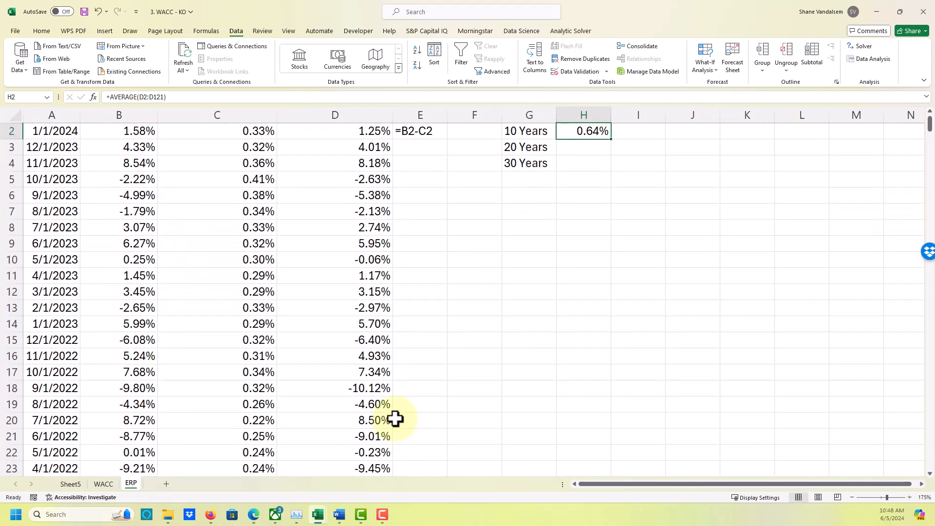
# Annualize the 10-year average in H2 by multiplying it by 12, as =AVERAGE(D2:D121)*12.
pyautogui.press('Down')
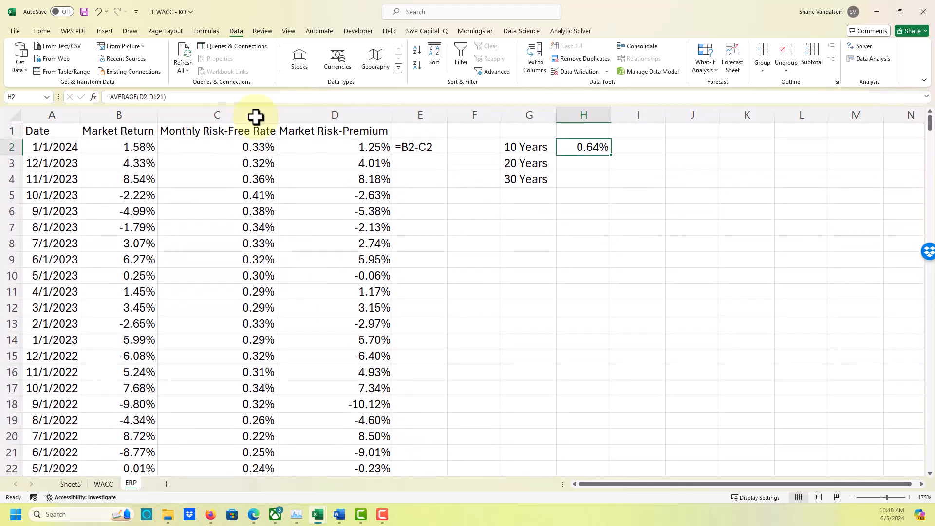
pyautogui.click(249, 97)
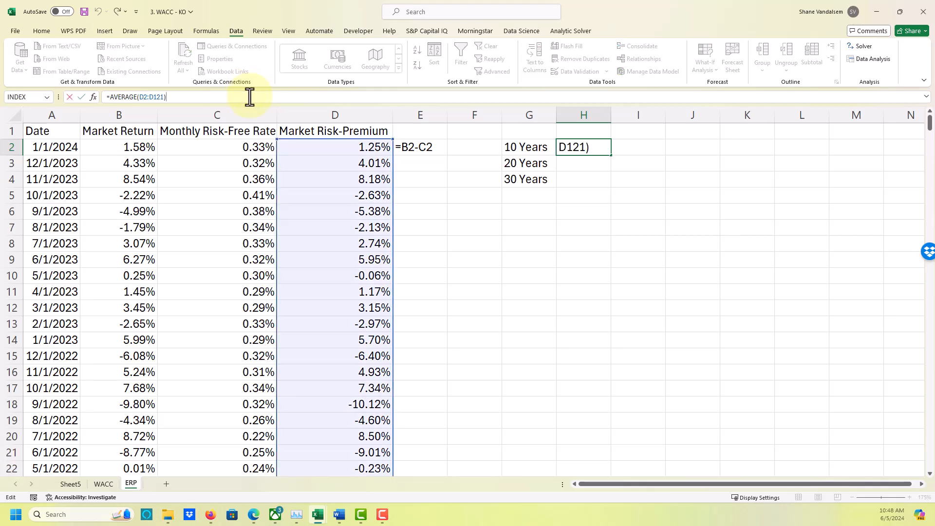
pyautogui.write('*12')
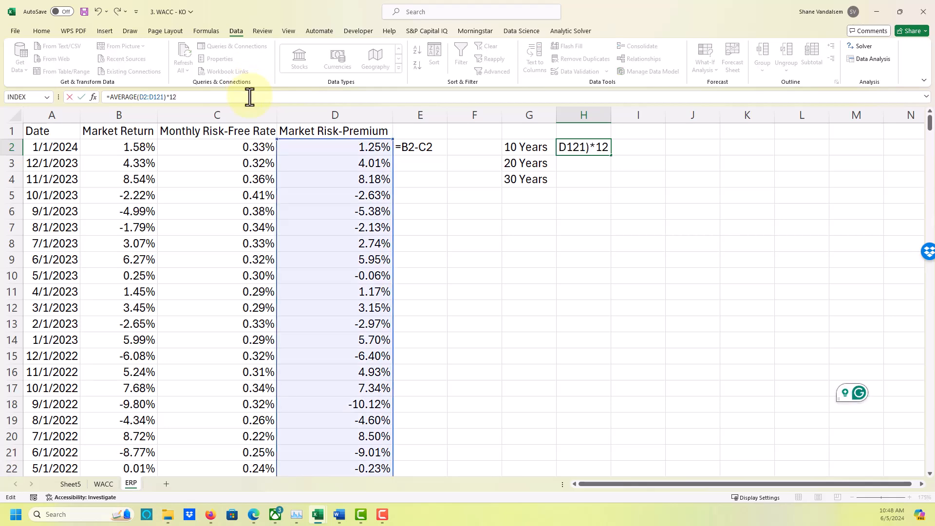
pyautogui.press('Return')
# Display the formula of H2 as text in I2 with =FORMULATEXT(H2).
pyautogui.press('Up')
pyautogui.press('Right')
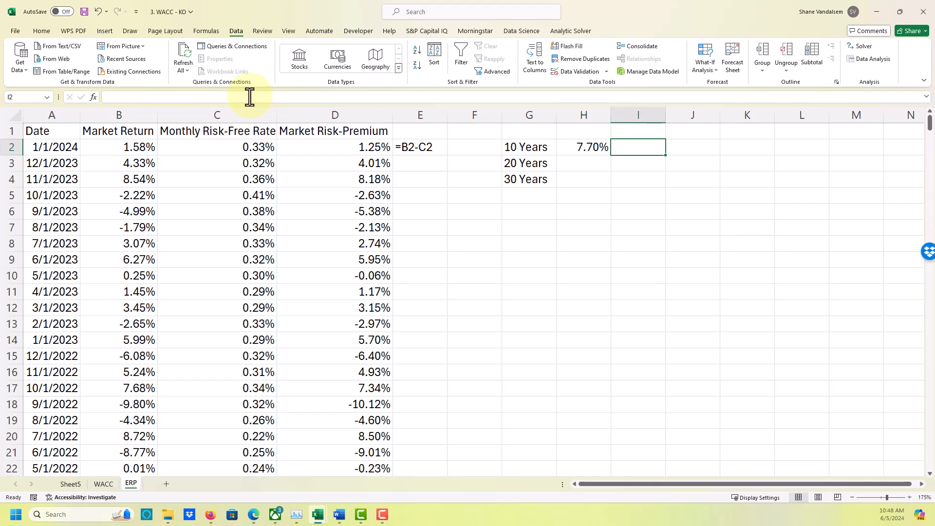
pyautogui.write('=fo')
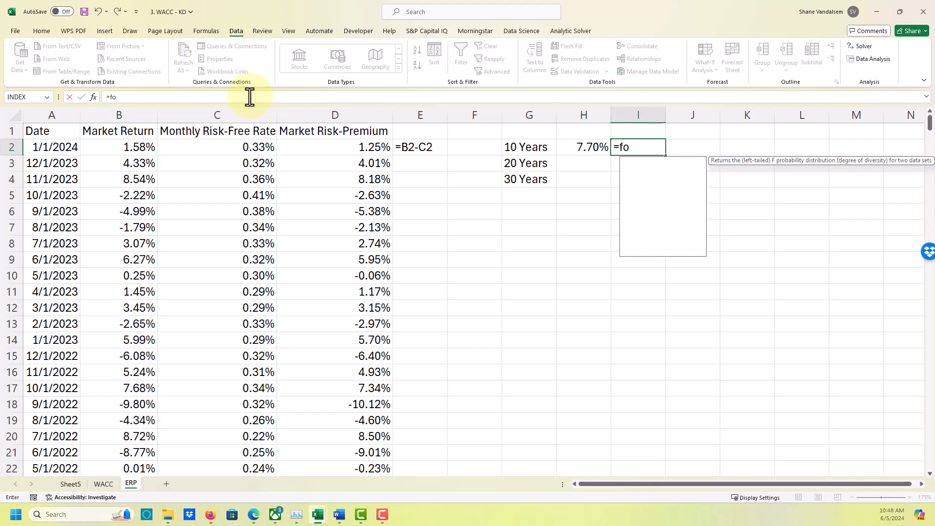
pyautogui.write('rmul')
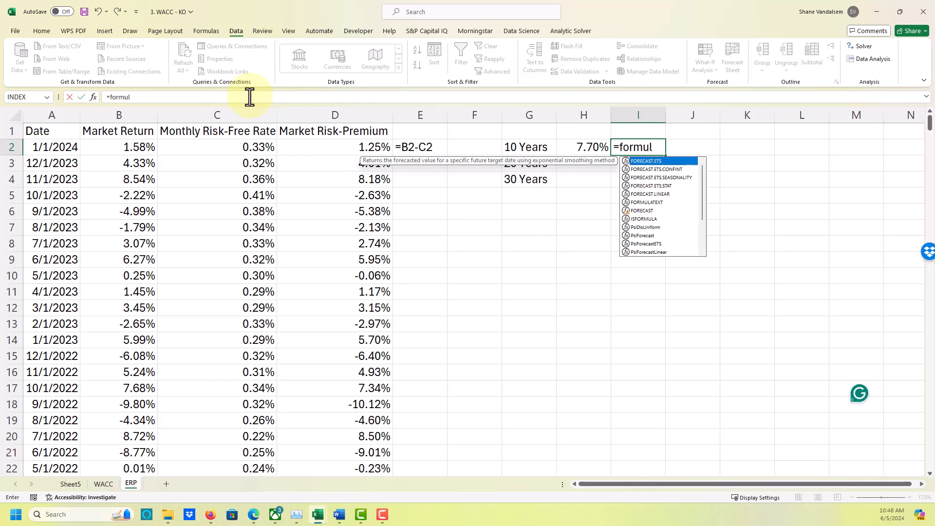
pyautogui.write('atext(')
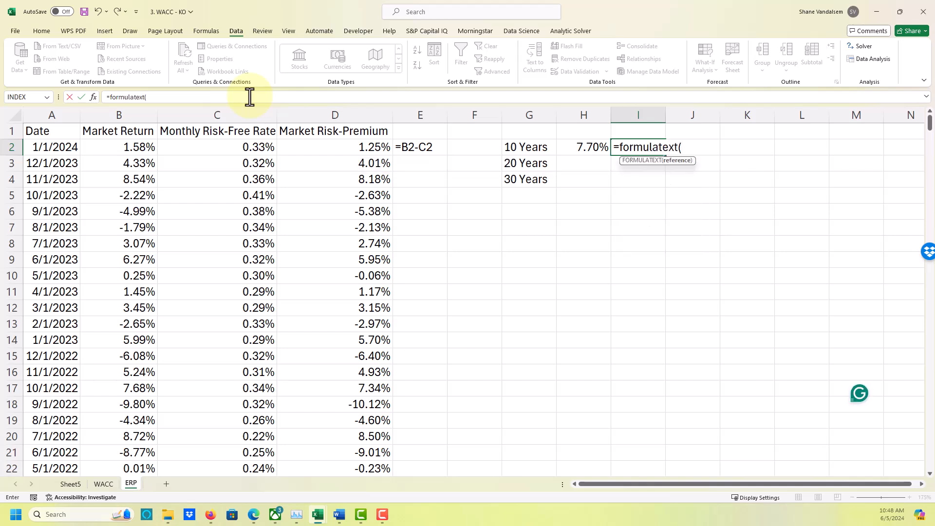
pyautogui.press('Left')
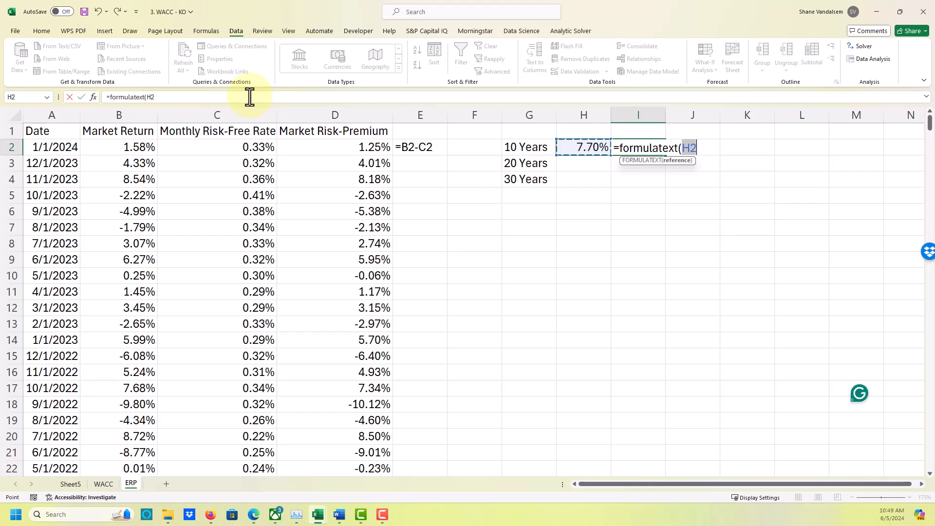
pyautogui.write(')')
pyautogui.press('Return')
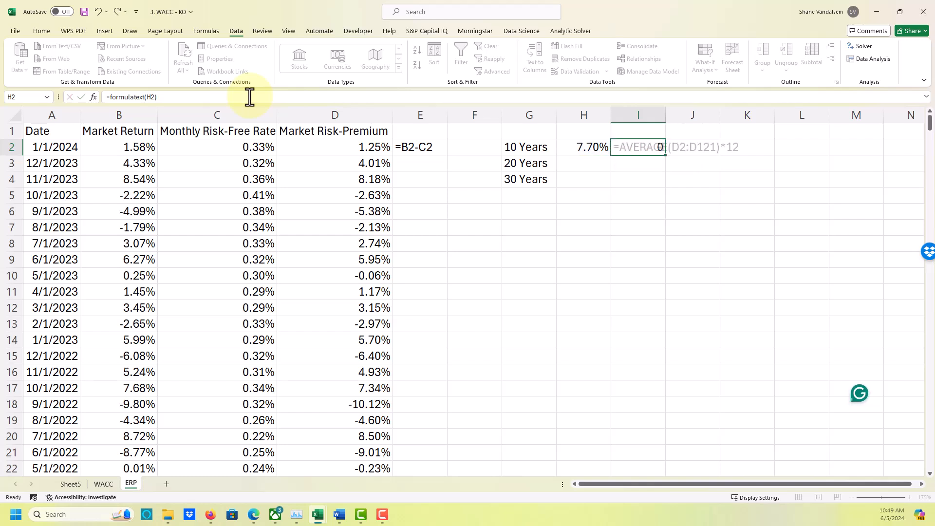
# Calculate the annualized 20-year average Market Risk-Premium in H3 with =AVERAGE(D2:D241)*12.
pyautogui.press('Left')
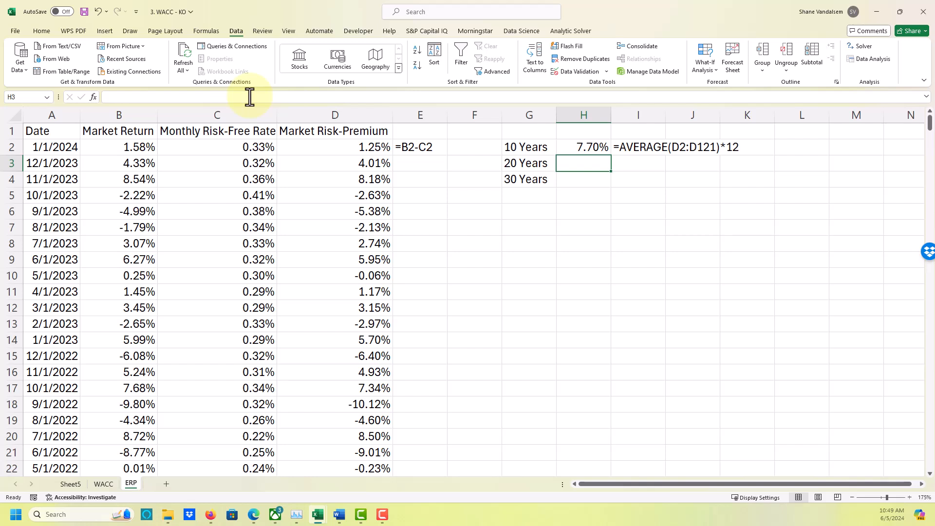
pyautogui.write('=a')
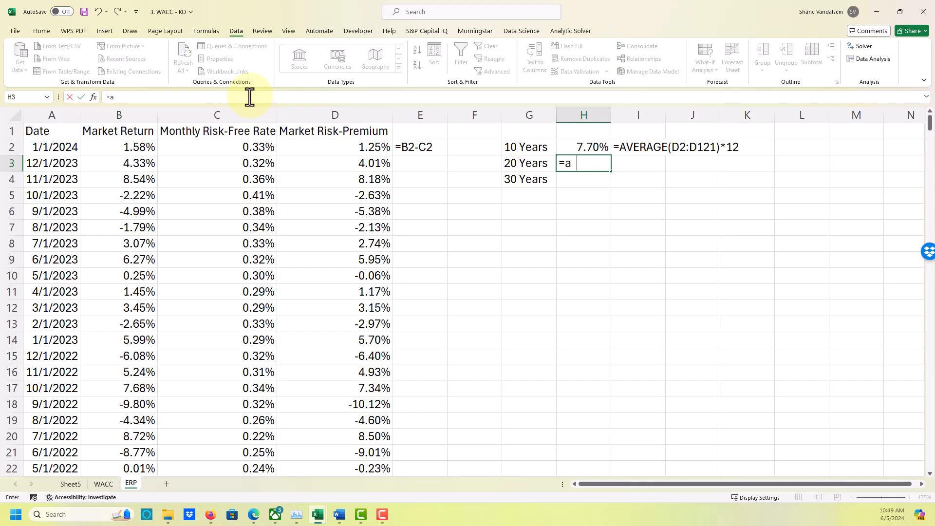
pyautogui.write('verage(')
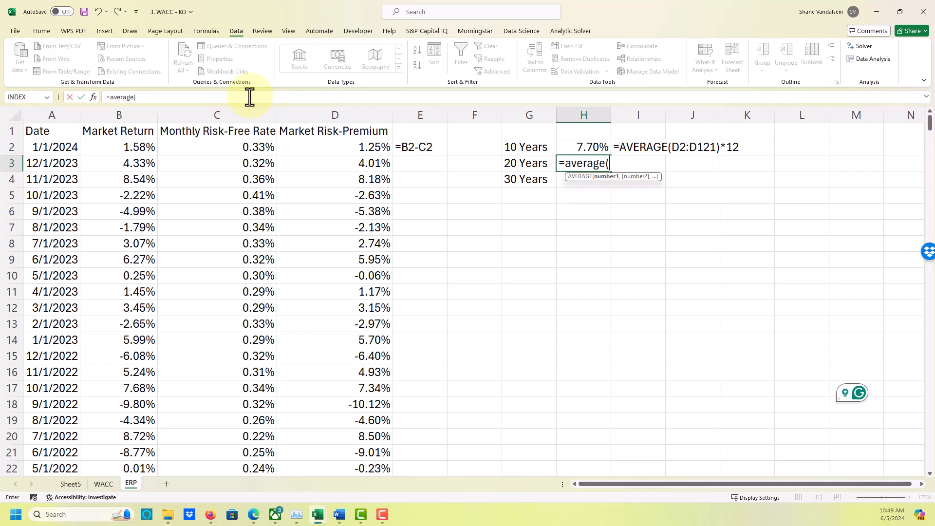
pyautogui.write('d2:')
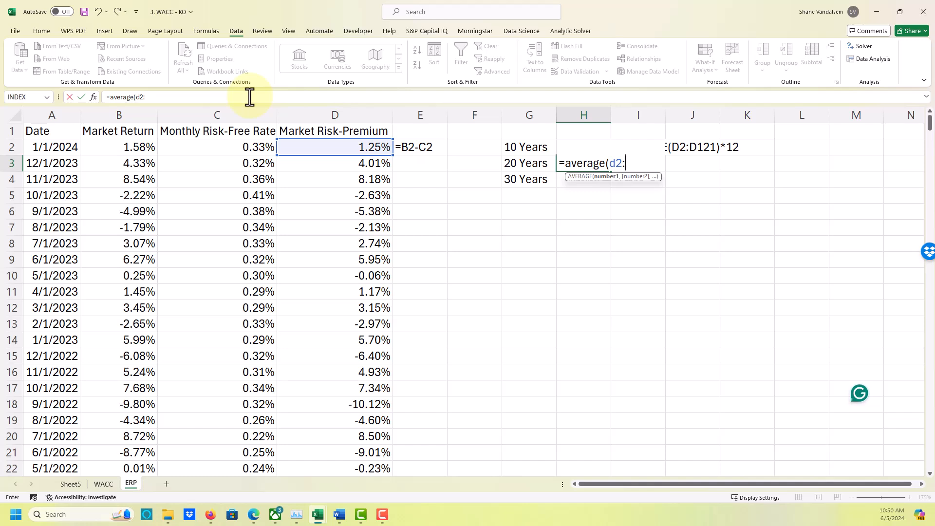
pyautogui.write('241)')
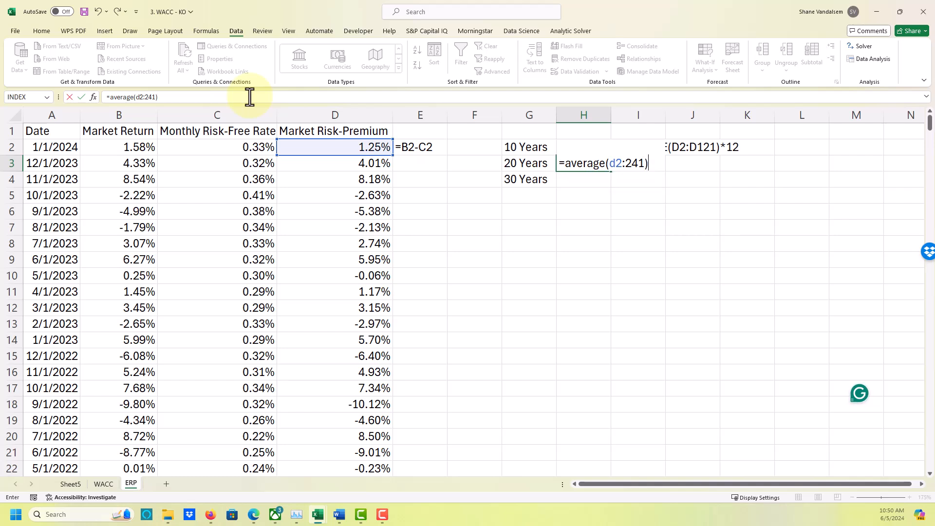
pyautogui.press('BackSpace')
pyautogui.press('BackSpace')
pyautogui.press('BackSpace')
pyautogui.press('BackSpace')
pyautogui.write('d')
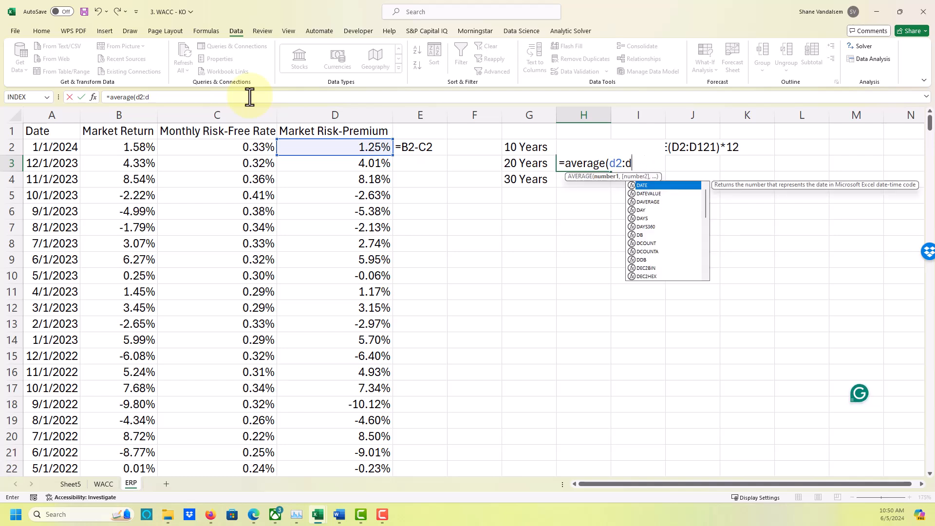
pyautogui.write('241)')
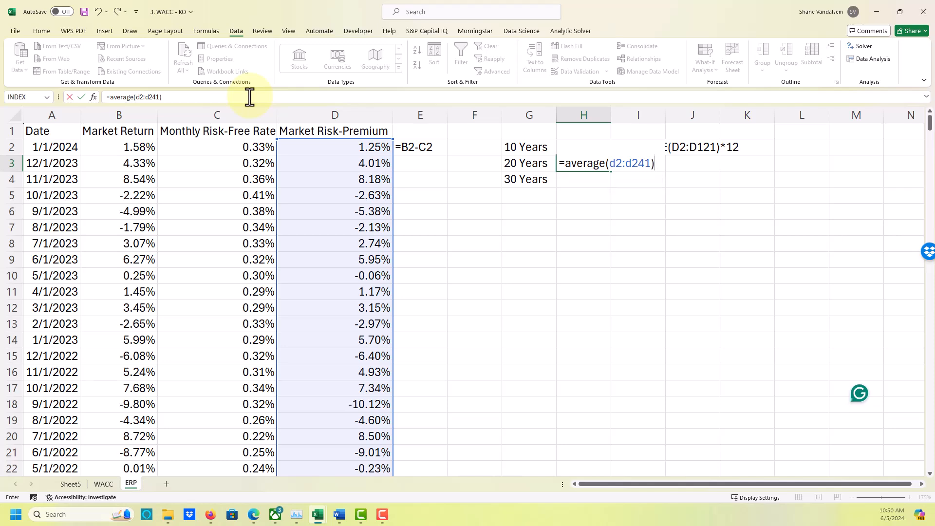
pyautogui.write('*12')
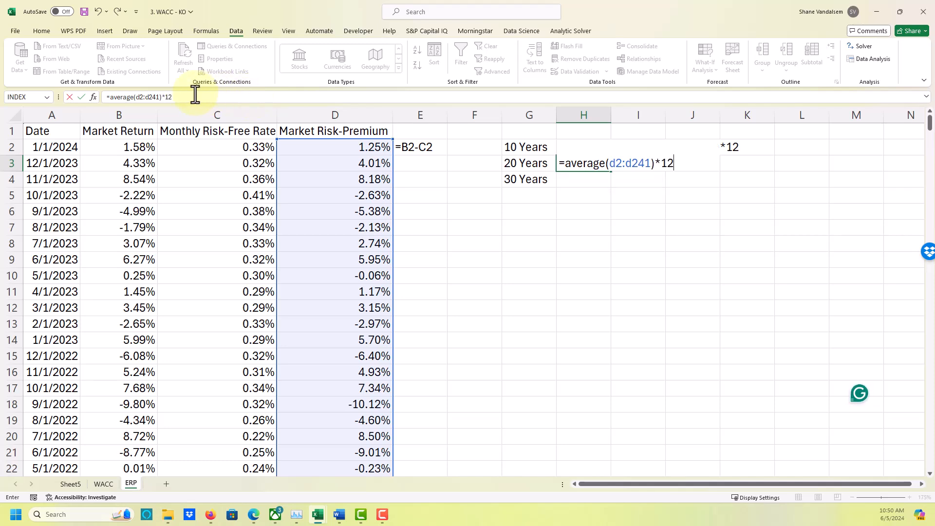
pyautogui.press('Up')
# Display the formula of H3 as text in I3 with =FORMULATEXT(H3).
pyautogui.press('Down')
pyautogui.press('Down')
pyautogui.press('Right')
pyautogui.write('=')
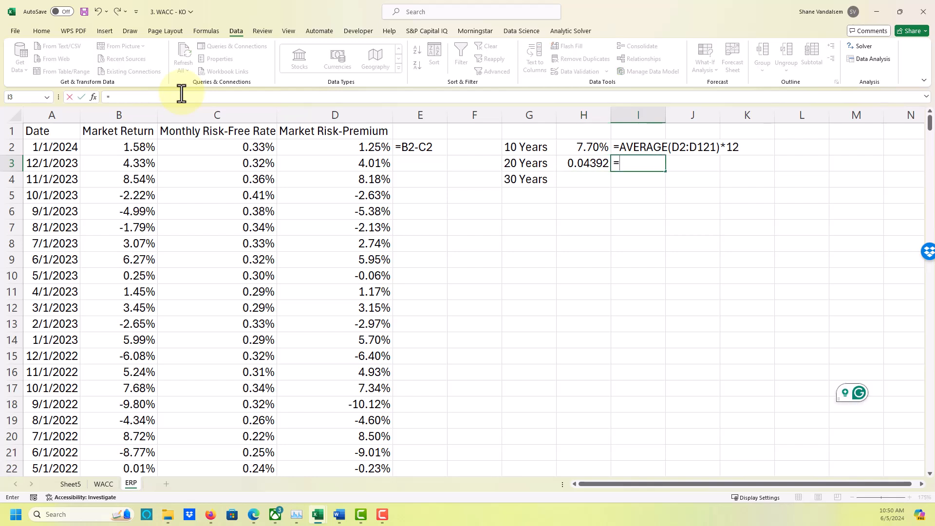
pyautogui.write('formulatext(')
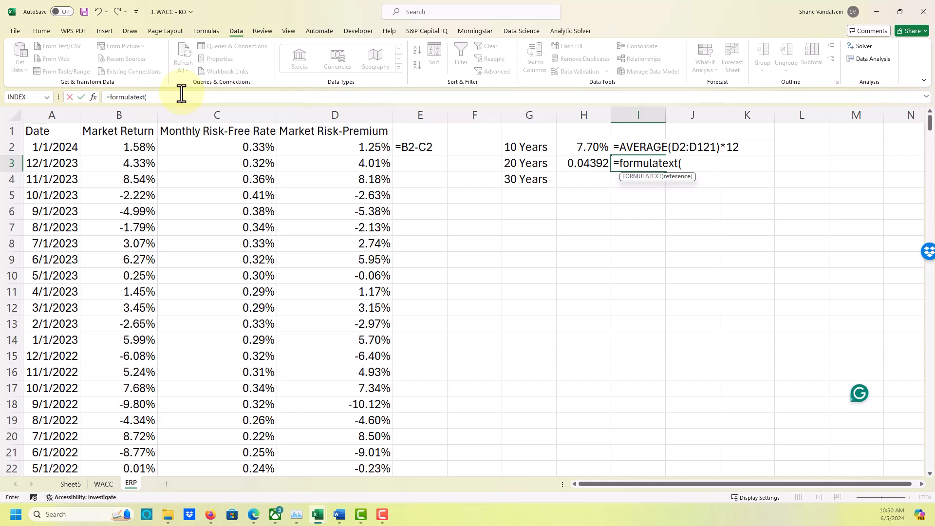
pyautogui.press('Left')
pyautogui.write(')')
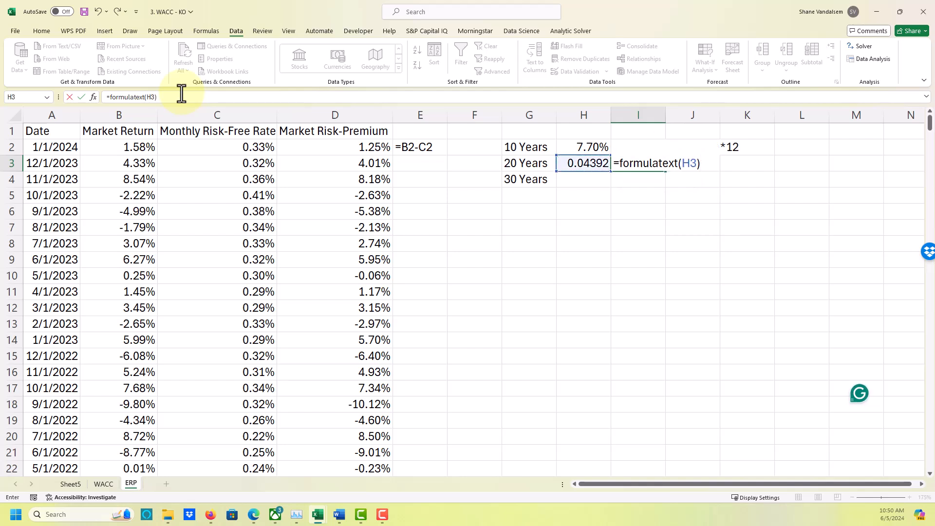
pyautogui.press('Return')
pyautogui.press('Up')
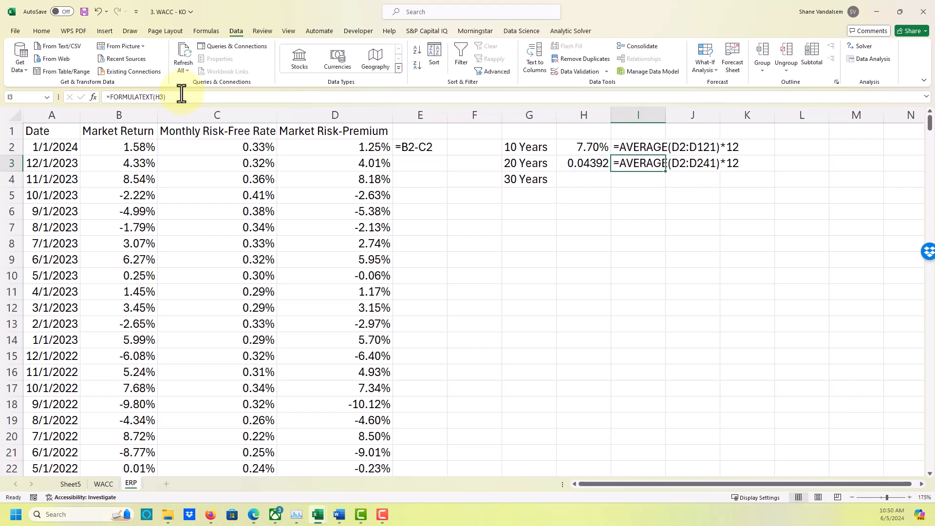
# Format the 20-year average in H3 as a percentage with two decimal places.
pyautogui.press('Left')
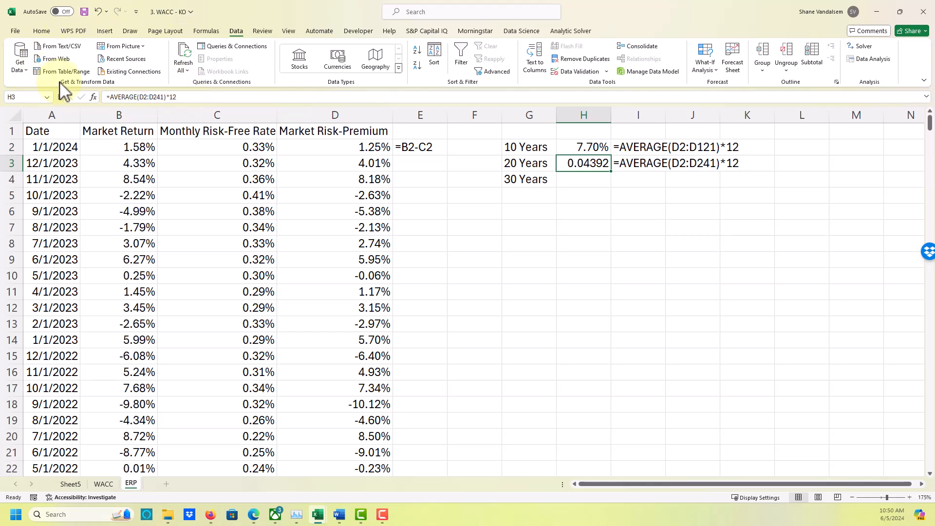
pyautogui.click(43, 31)
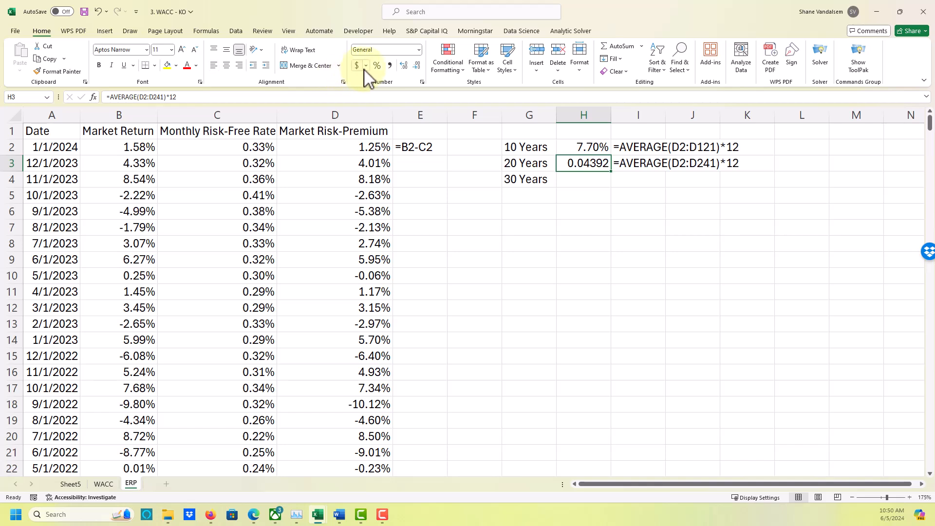
pyautogui.click(377, 65)
pyautogui.click(404, 65)
pyautogui.click(404, 66)
# Calculate the annualized 30-year average Market Risk-Premium in H4 with =AVERAGE(D2:D361)*12.
pyautogui.click(576, 177)
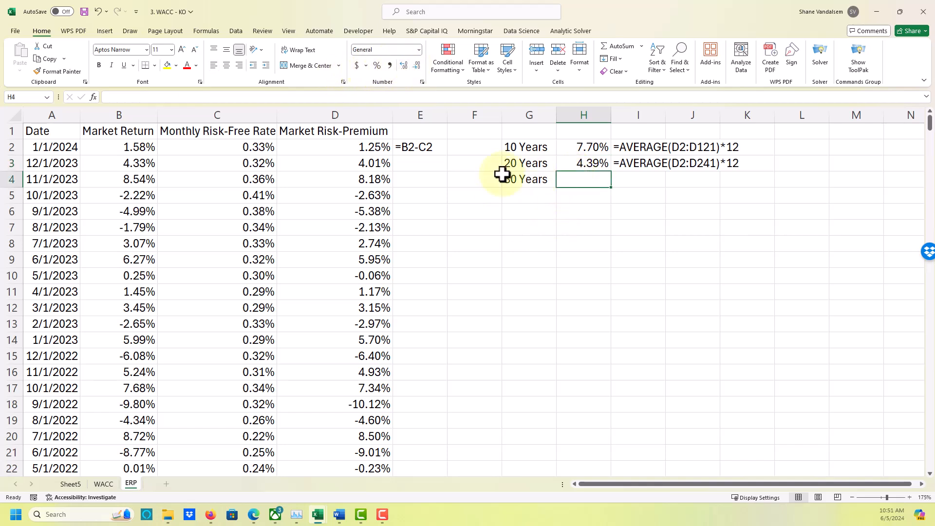
pyautogui.write('=average(')
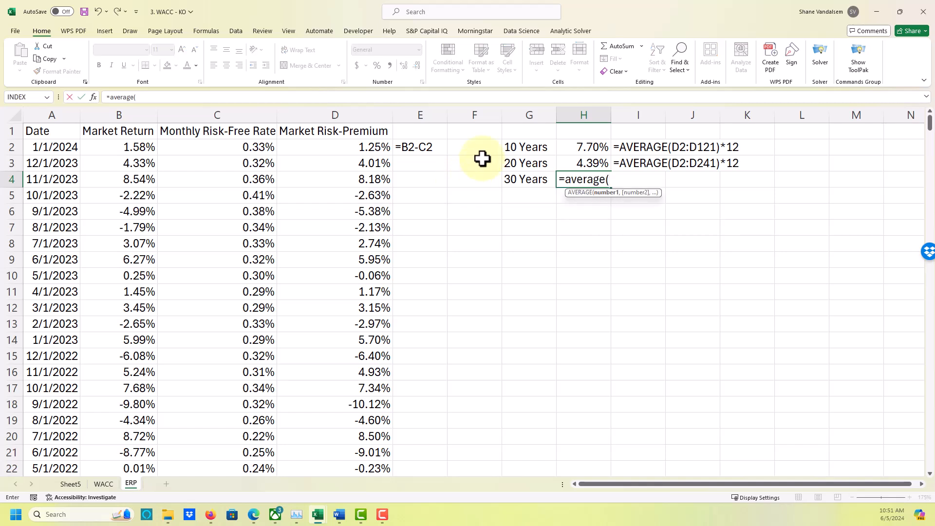
pyautogui.write('d2')
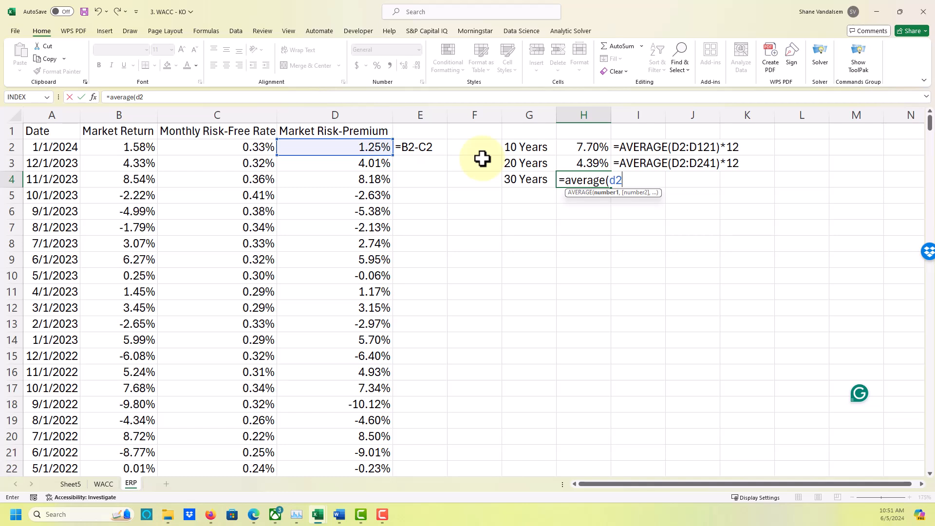
pyautogui.write(':d361')
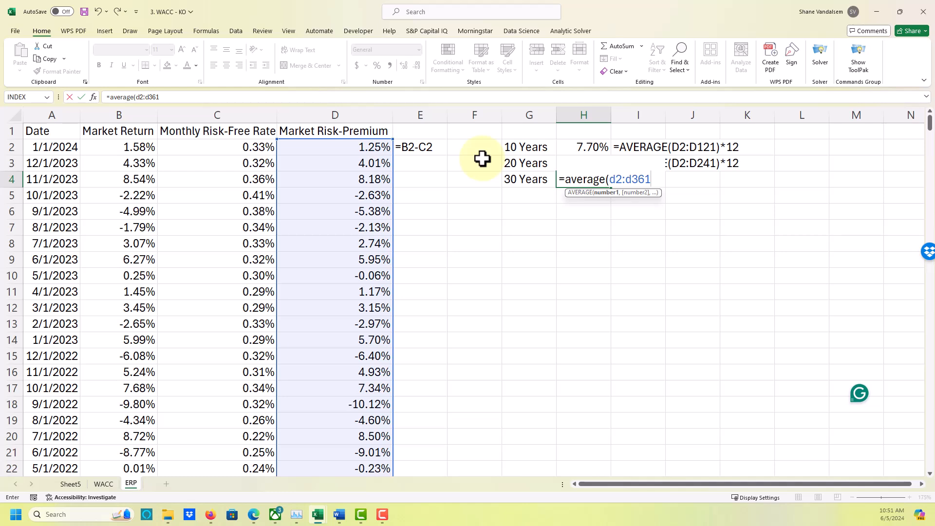
pyautogui.write(')*12')
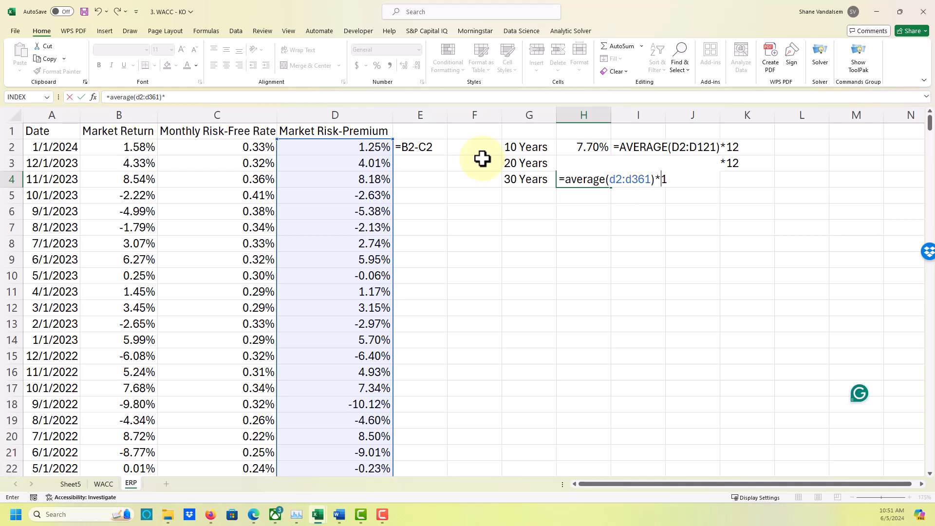
pyautogui.press('Return')
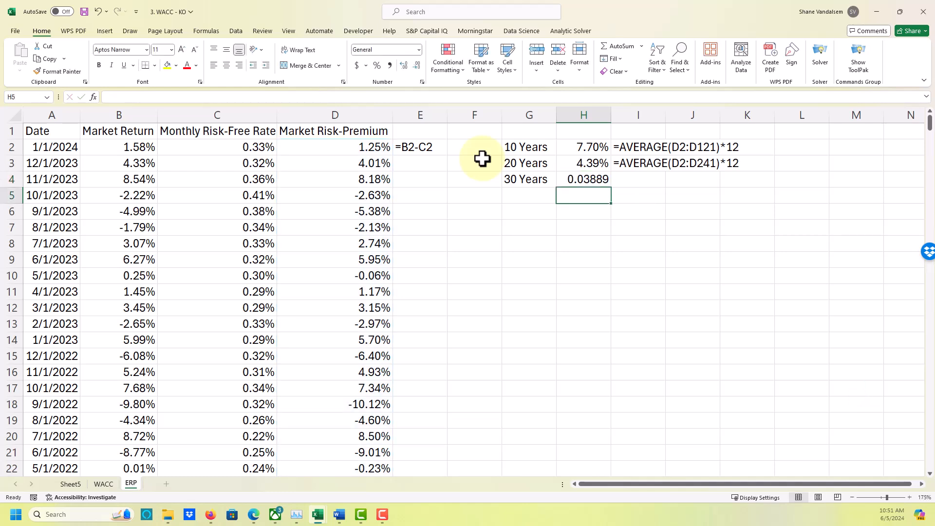
# Format the 30-year average in H4 as a percentage with two decimal places.
pyautogui.press('Up')
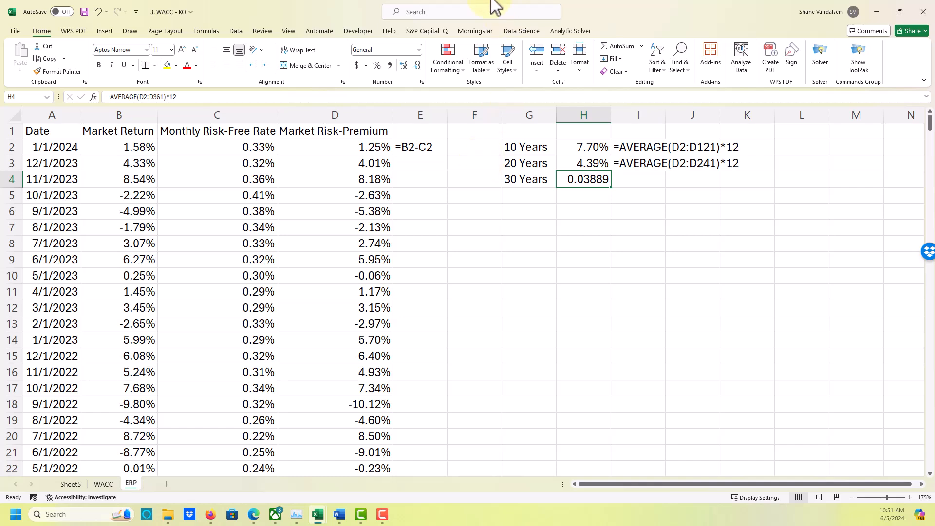
pyautogui.click(377, 66)
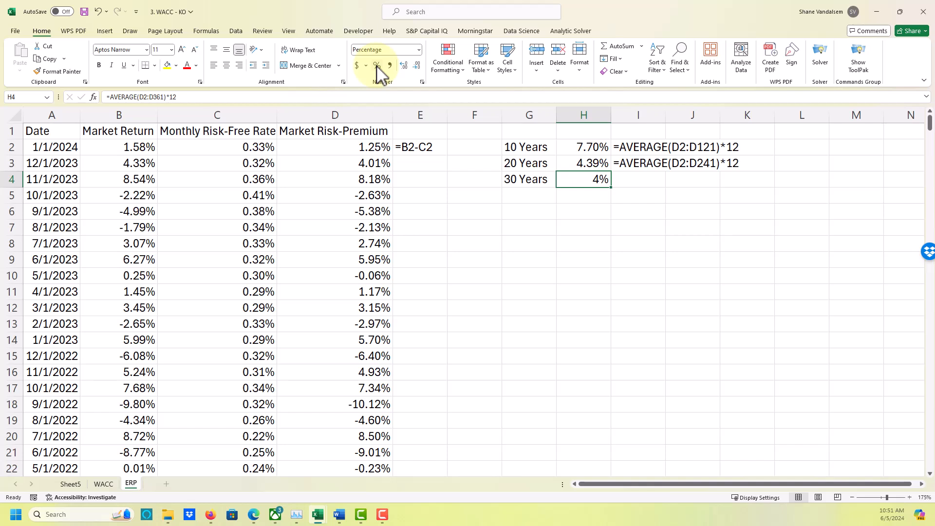
pyautogui.click(403, 66)
pyautogui.click(404, 65)
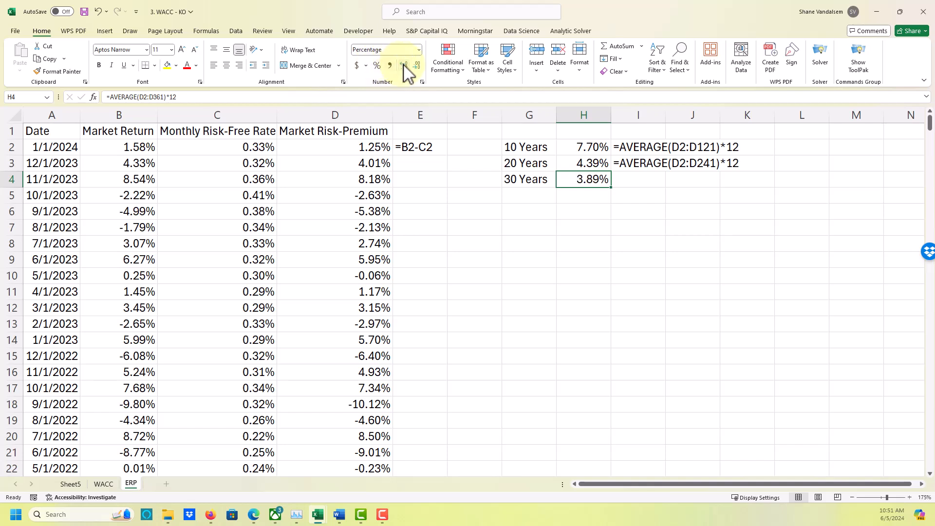
pyautogui.click(624, 184)
pyautogui.write('=aveage')
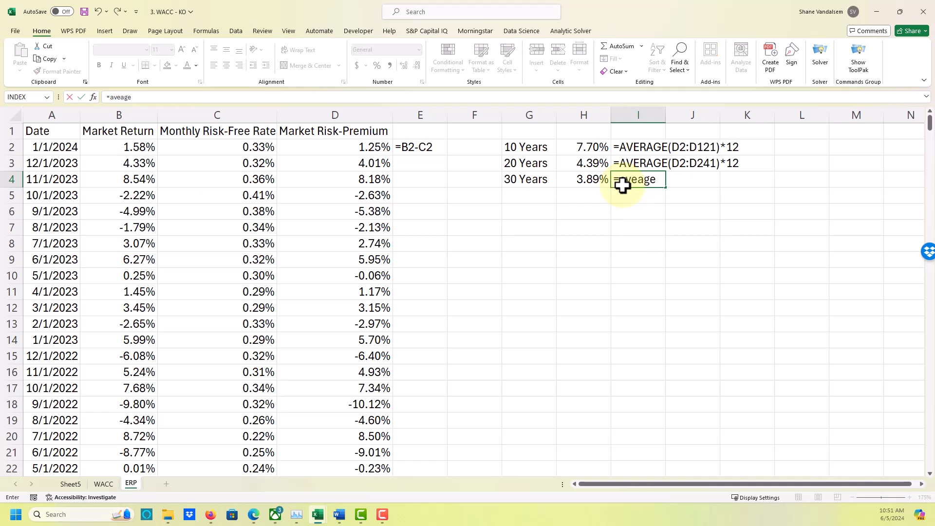
pyautogui.press('BackSpace')
pyautogui.press('BackSpace')
pyautogui.press('BackSpace')
pyautogui.write('rate')
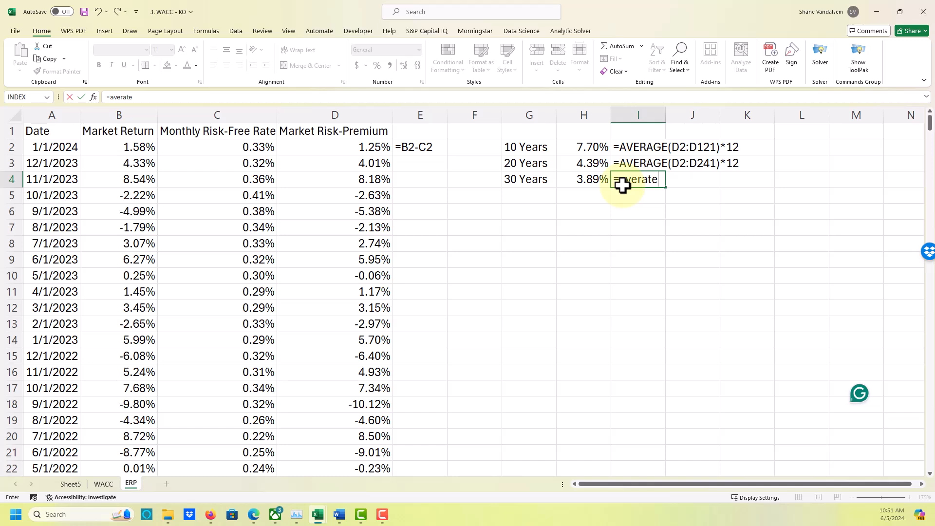
pyautogui.write('(')
pyautogui.press('BackSpace')
pyautogui.press('BackSpace')
pyautogui.press('BackSpace')
pyautogui.press('BackSpace')
pyautogui.press('BackSpace')
pyautogui.press('BackSpace')
pyautogui.press('BackSpace')
pyautogui.press('BackSpace')
pyautogui.press('BackSpace')
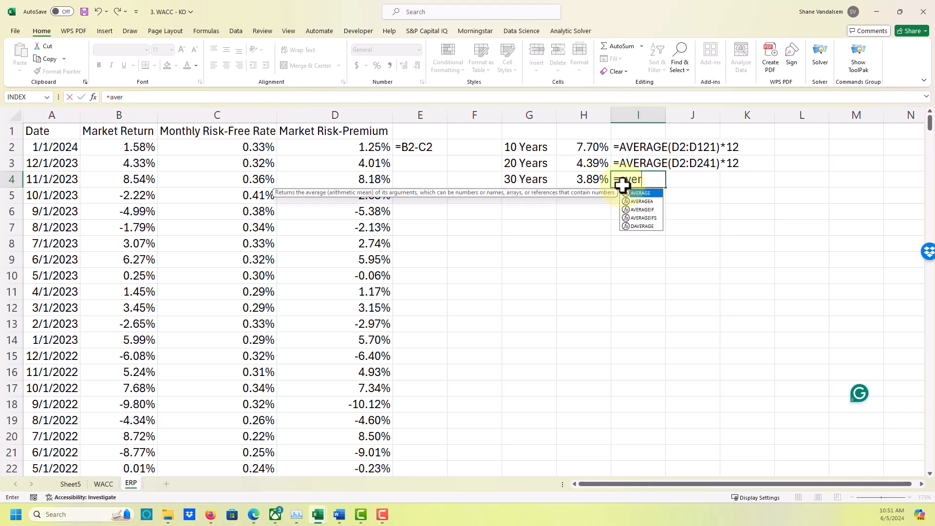
# Display the formula of the 30-year average as text in I4 with =FORMULATEXT(H4).
pyautogui.write('=f')
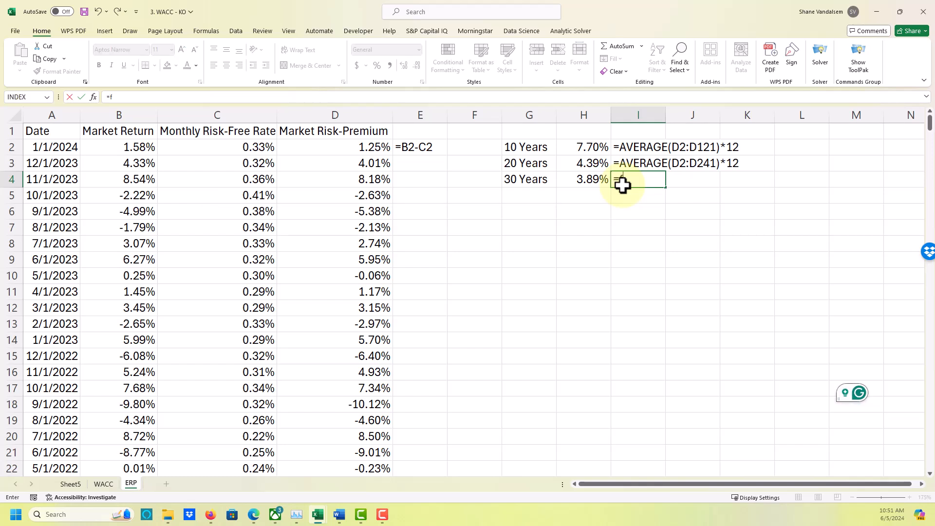
pyautogui.write('ormulat')
pyautogui.press('BackSpace')
pyautogui.press('BackSpace')
pyautogui.press('BackSpace')
pyautogui.press('BackSpace')
pyautogui.write('ulat')
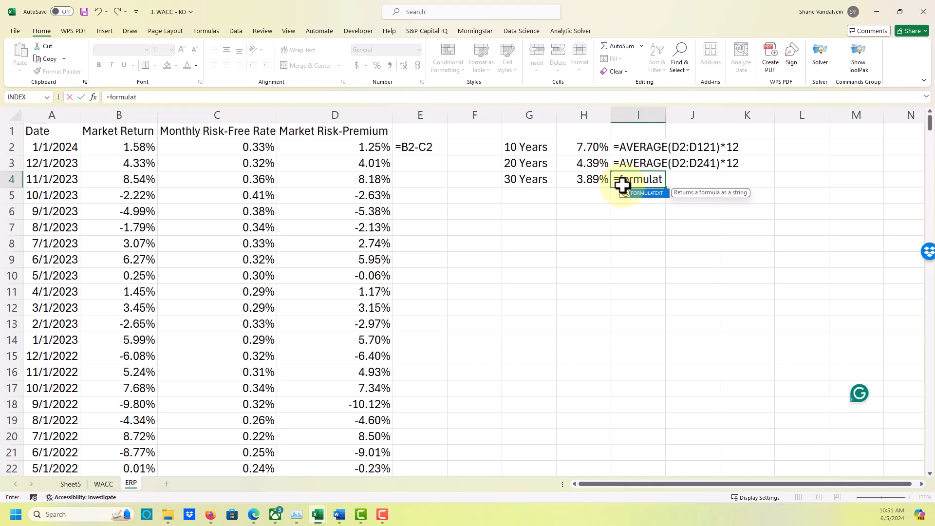
pyautogui.write('ext(')
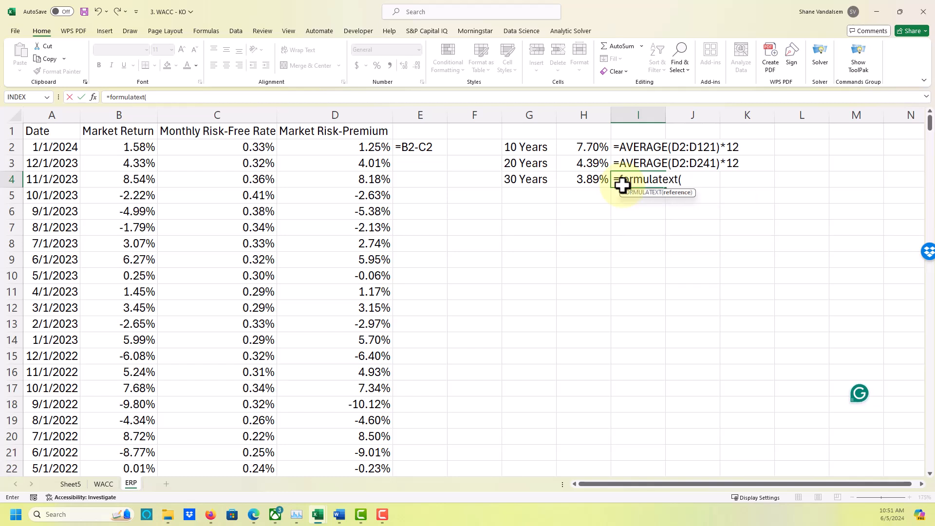
pyautogui.press('Left')
pyautogui.write(')')
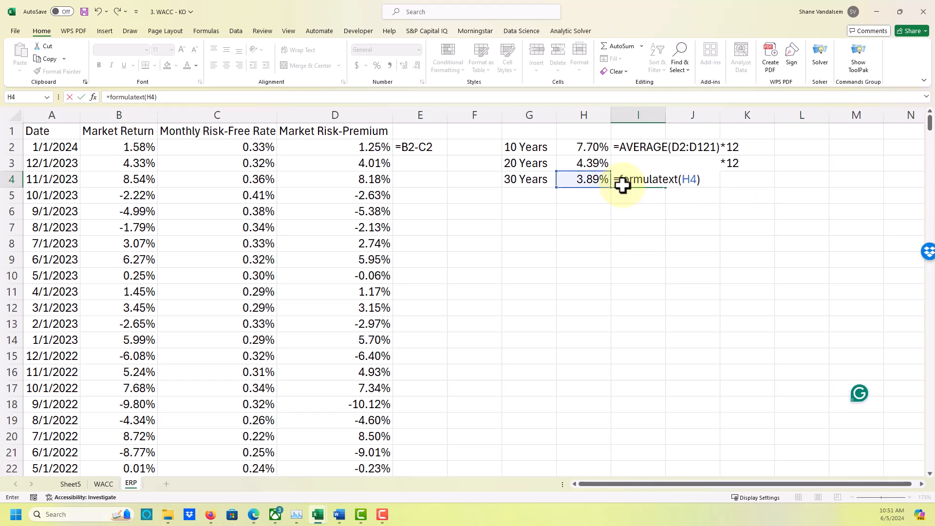
pyautogui.press('Return')
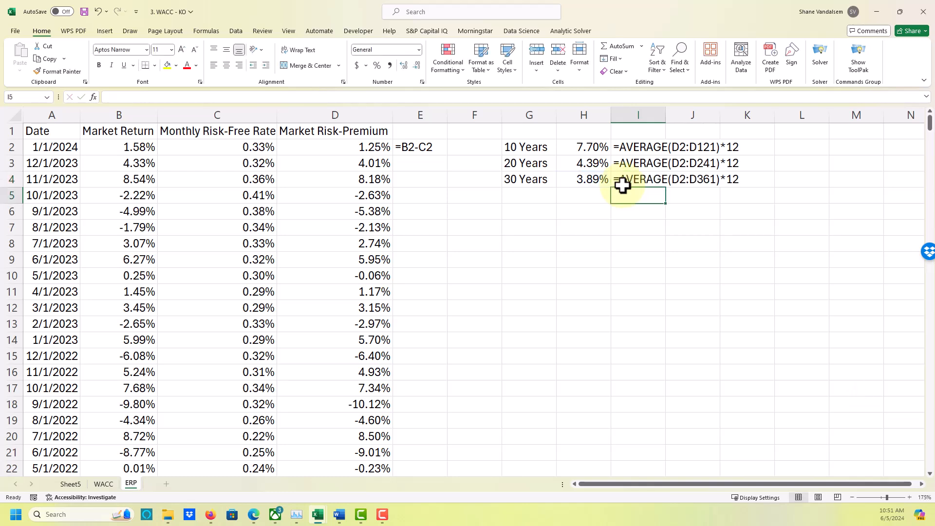
# Examine the historical monthly market returns, risk-free rates and risk premiums on the ERP sheet, back through the 1980s.
pyautogui.click(523, 181)
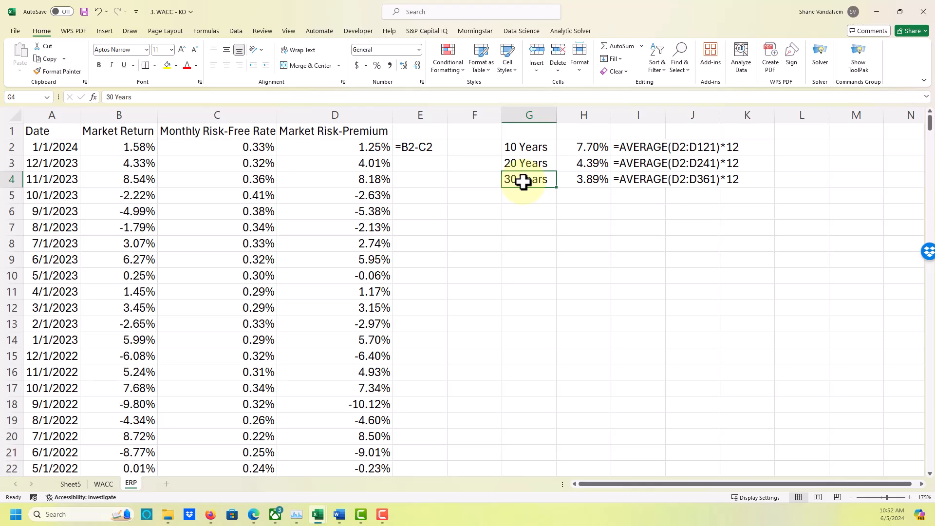
pyautogui.scroll(-3, 523, 182)
pyautogui.scroll(3, 524, 183)
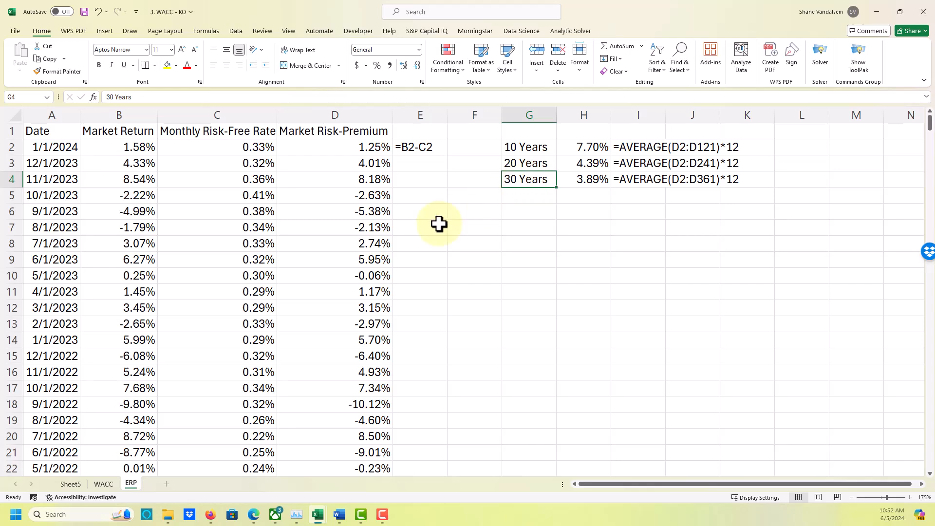
pyautogui.scroll(-20, 439, 223)
pyautogui.scroll(-20, 270, 254)
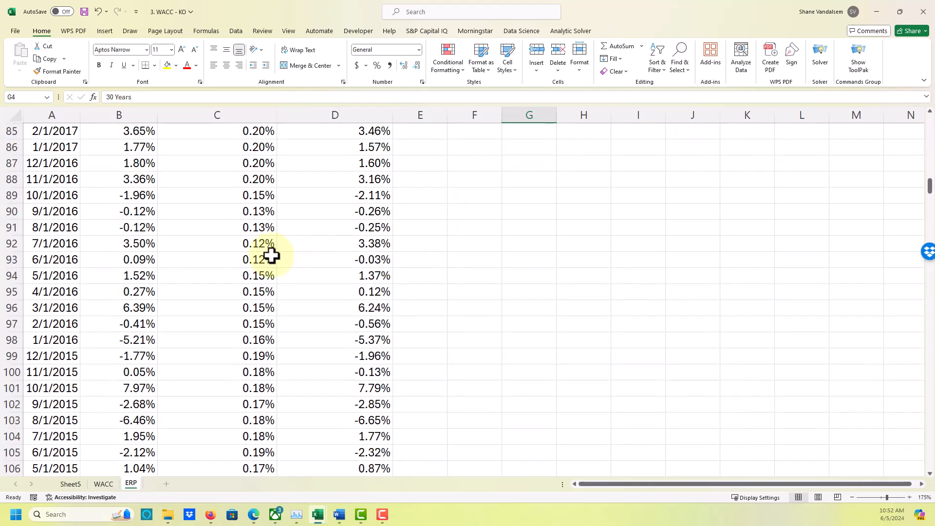
pyautogui.scroll(-20, 271, 255)
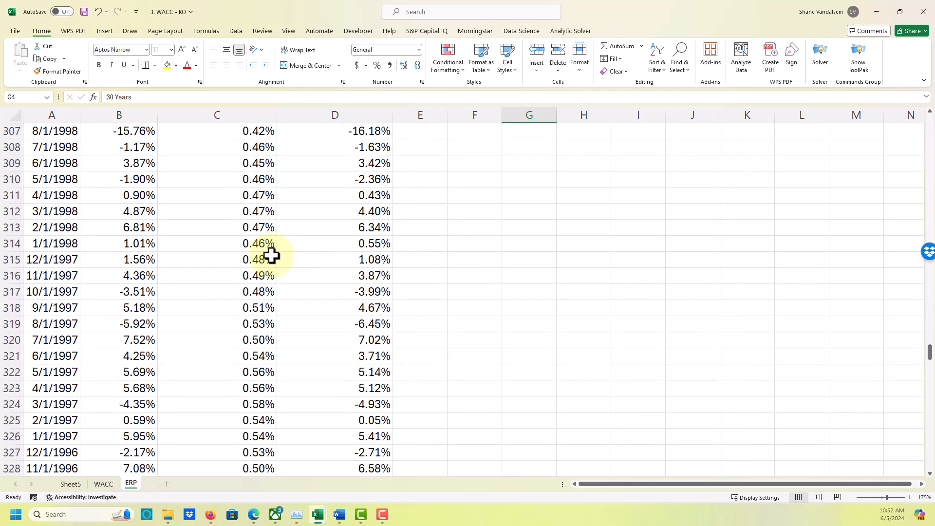
pyautogui.scroll(-20, 271, 255)
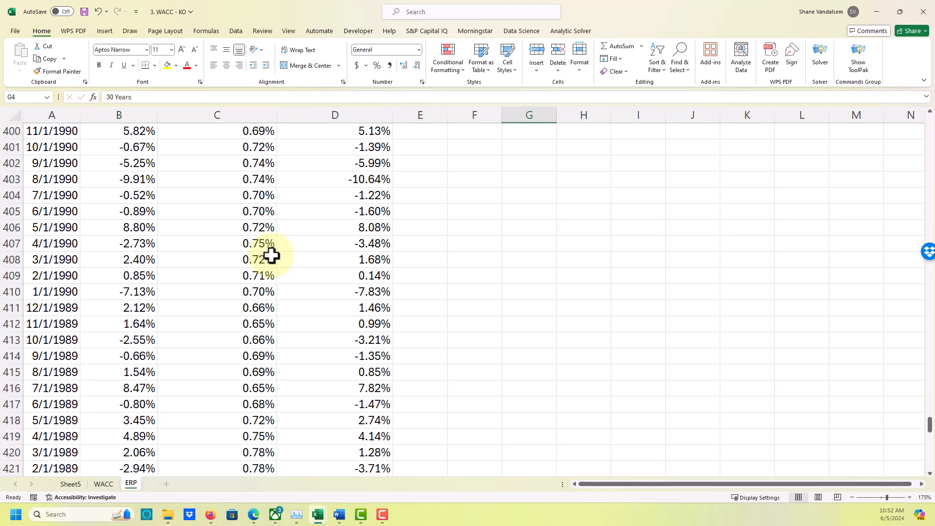
pyautogui.scroll(7, 271, 255)
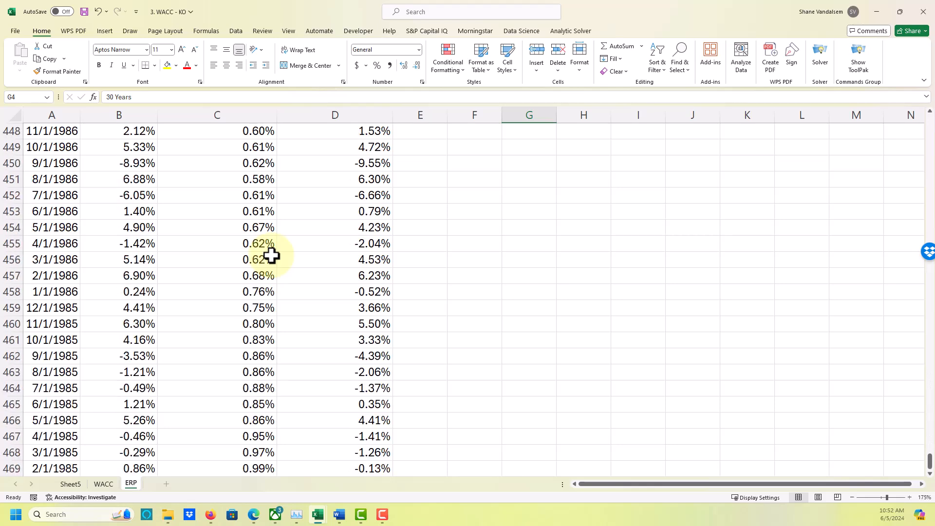
pyautogui.scroll(2, 271, 255)
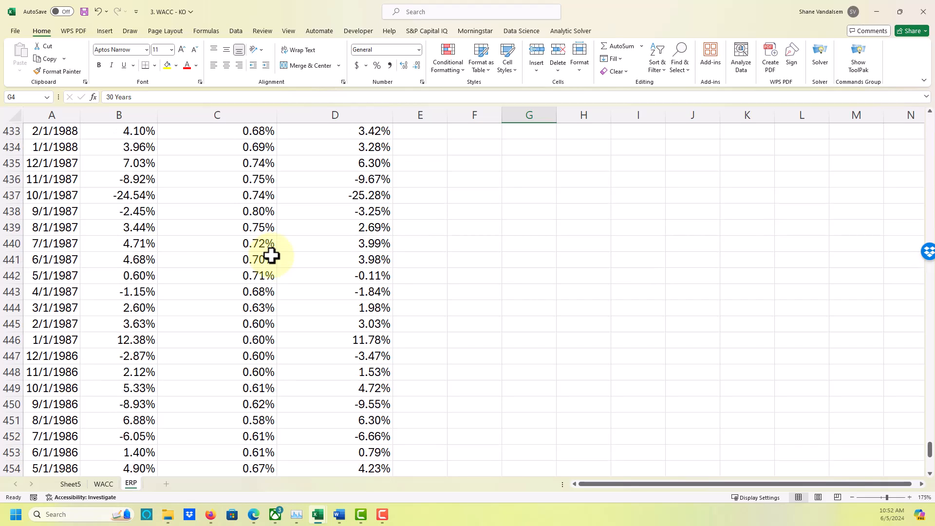
pyautogui.scroll(7, 271, 256)
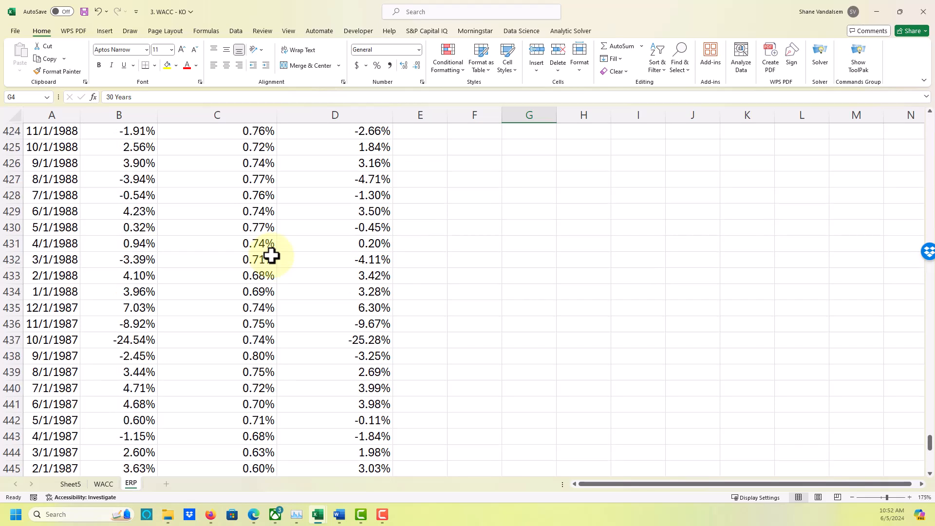
pyautogui.scroll(1, 258, 222)
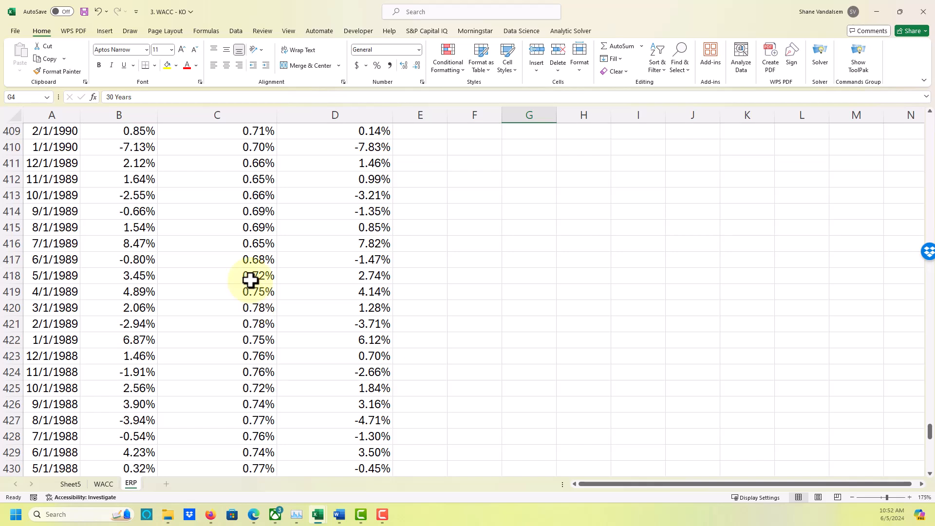
pyautogui.scroll(6, 250, 280)
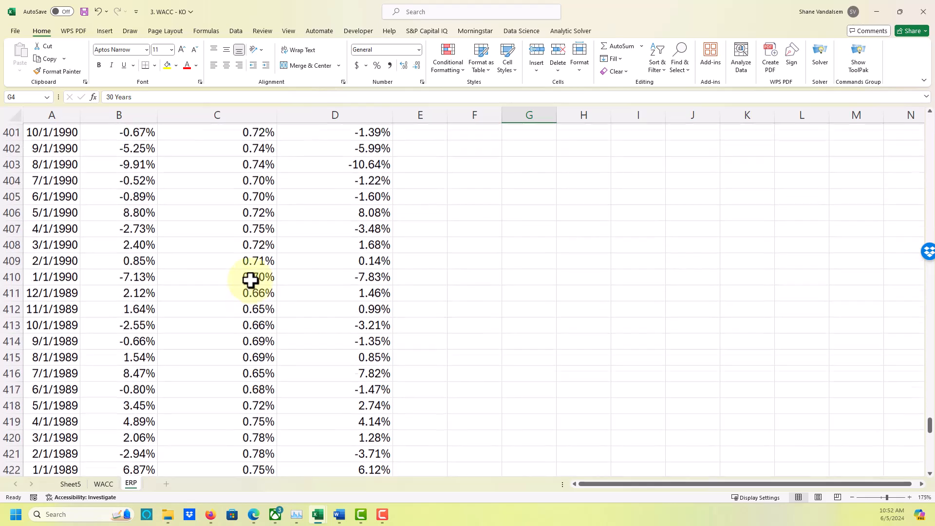
pyautogui.scroll(10, 250, 280)
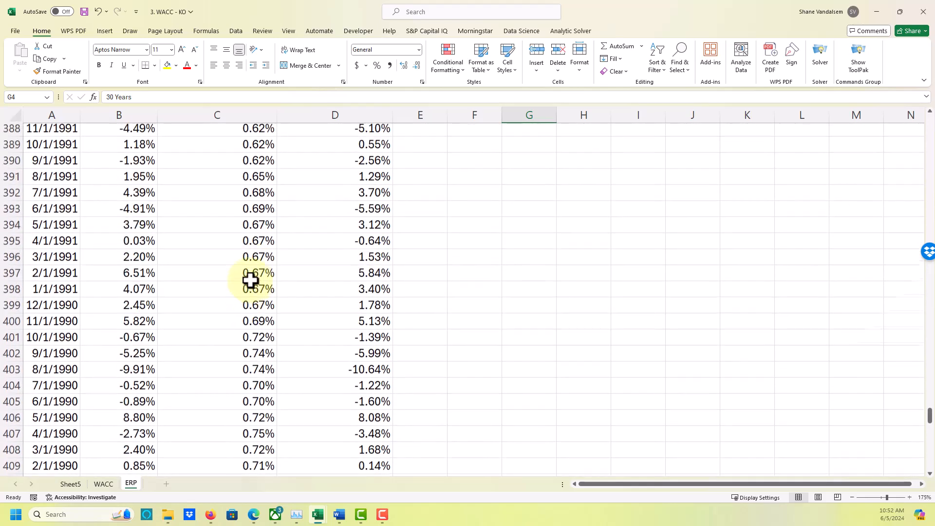
pyautogui.scroll(3, 250, 280)
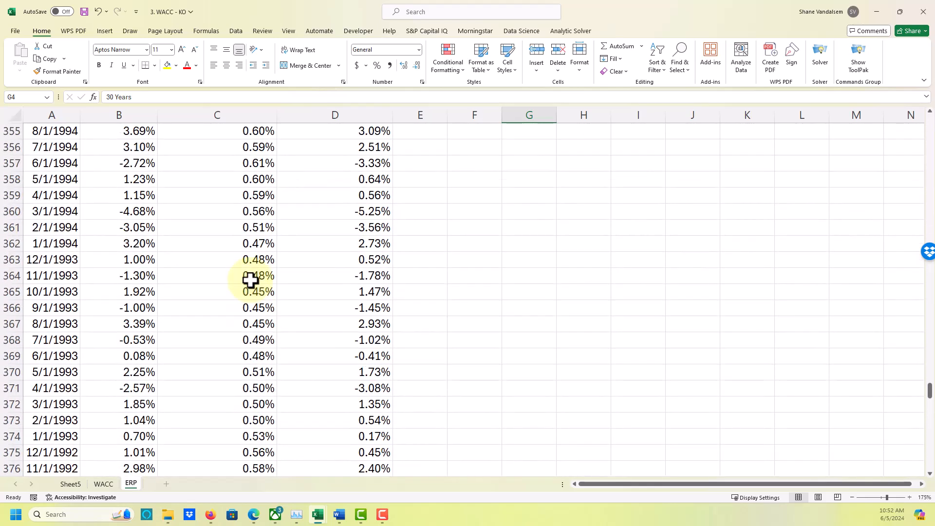
pyautogui.scroll(-1, 250, 280)
pyautogui.scroll(3, 250, 280)
pyautogui.scroll(7, 251, 280)
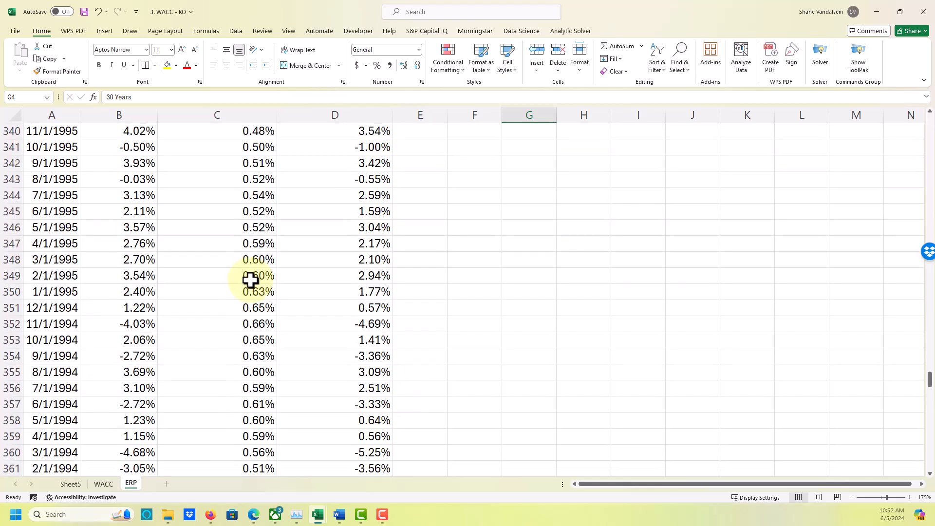
pyautogui.scroll(-6, 250, 280)
pyautogui.scroll(-14, 250, 280)
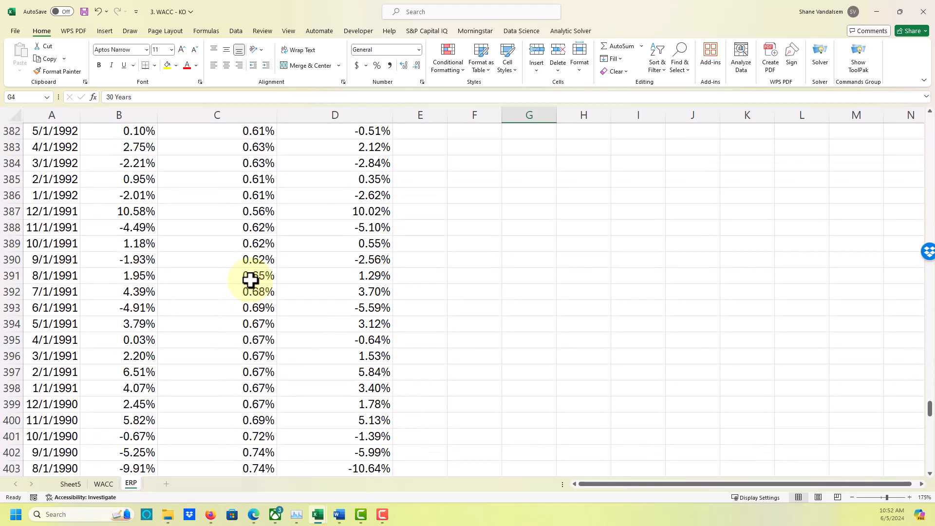
pyautogui.scroll(13, 250, 280)
pyautogui.scroll(3, 250, 280)
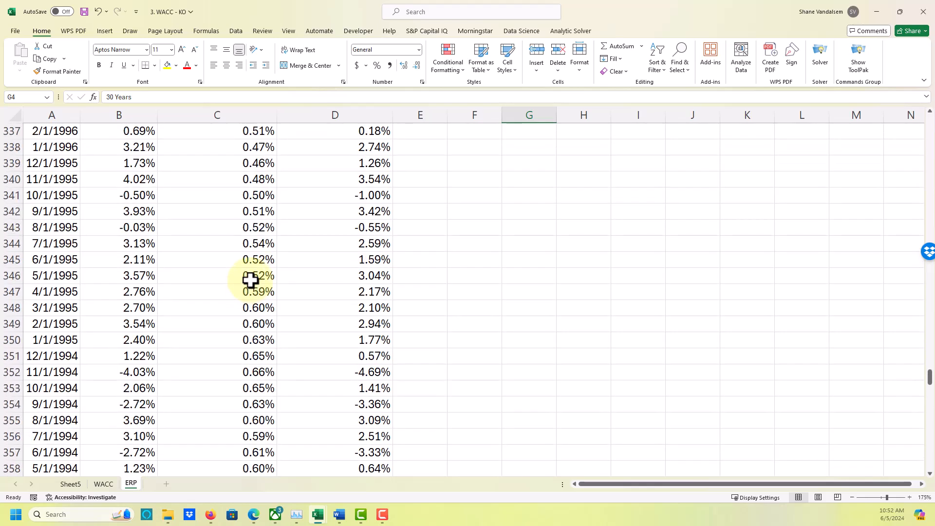
pyautogui.scroll(14, 250, 279)
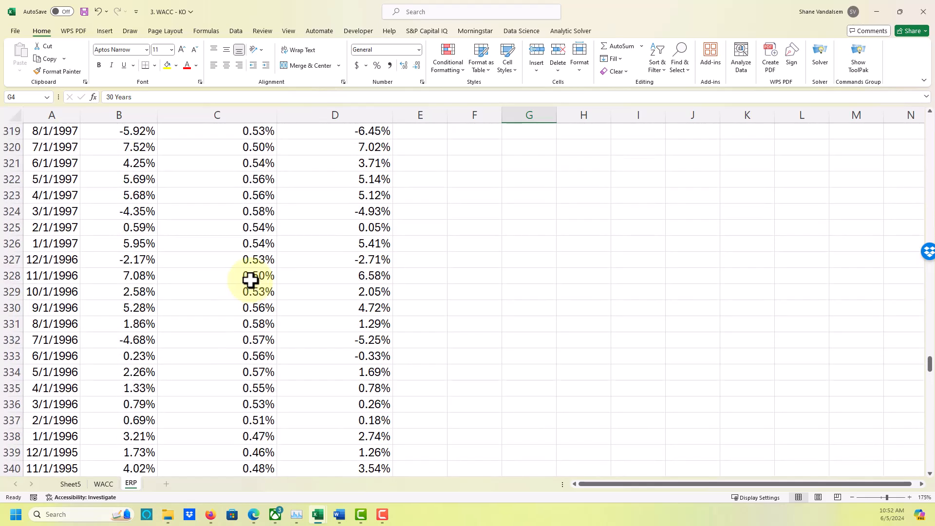
pyautogui.scroll(20, 250, 280)
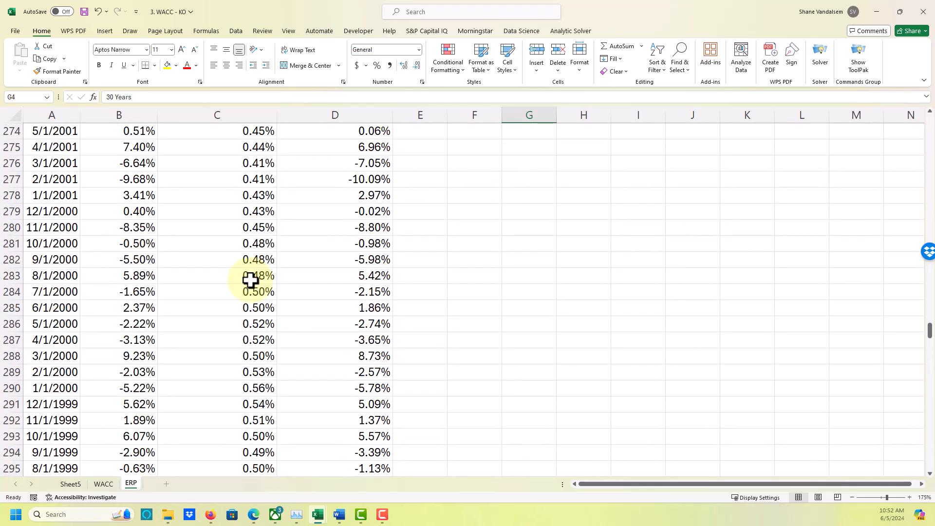
pyautogui.scroll(20, 250, 280)
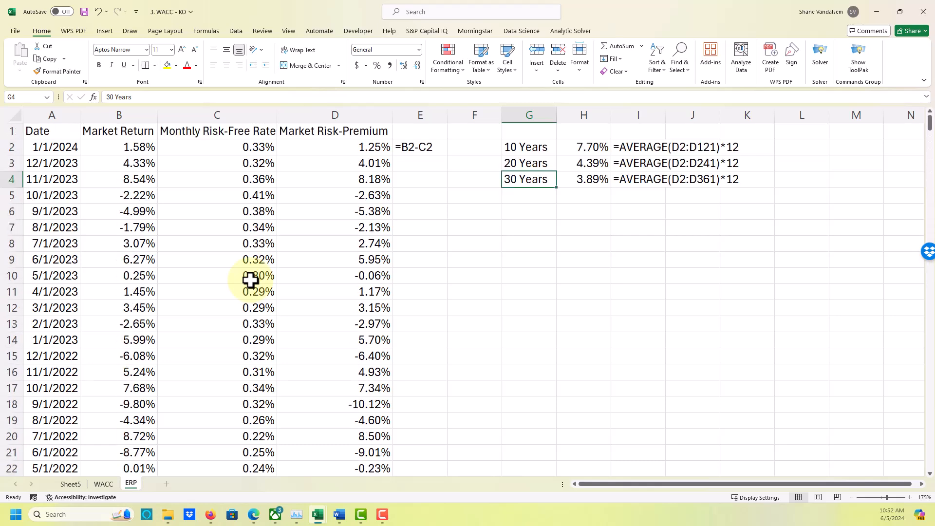
pyautogui.click(601, 225)
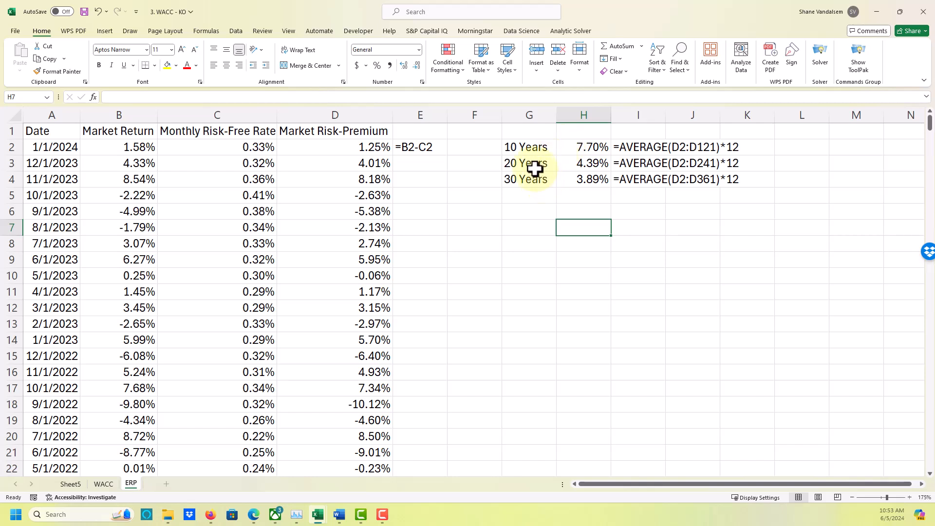
pyautogui.click(586, 162)
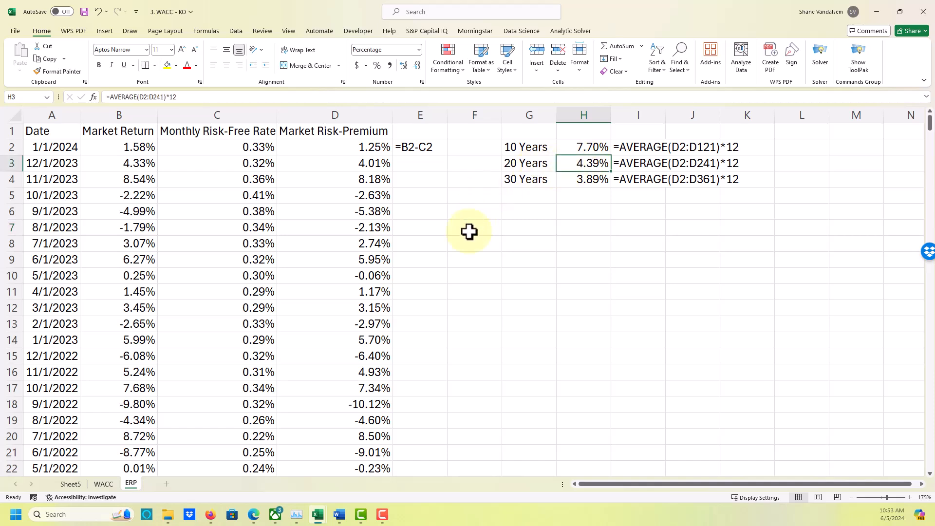
pyautogui.click(437, 278)
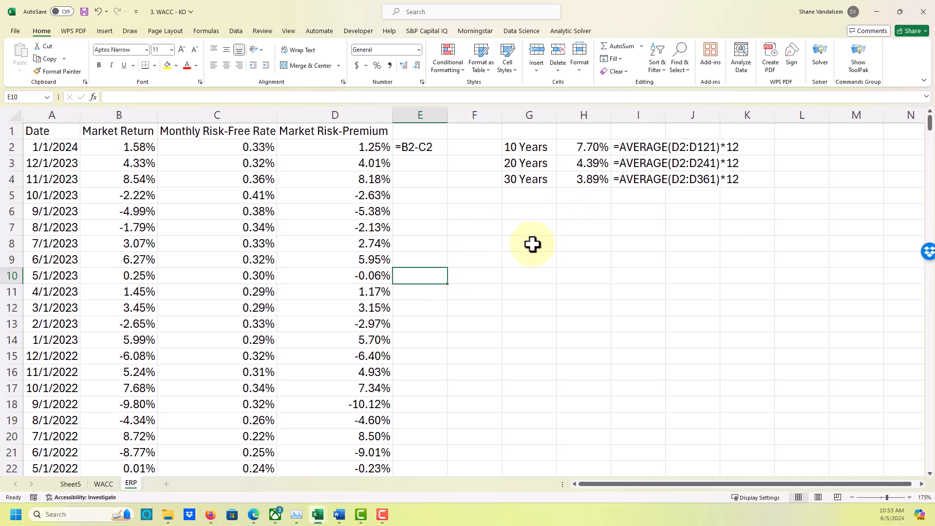
pyautogui.click(584, 163)
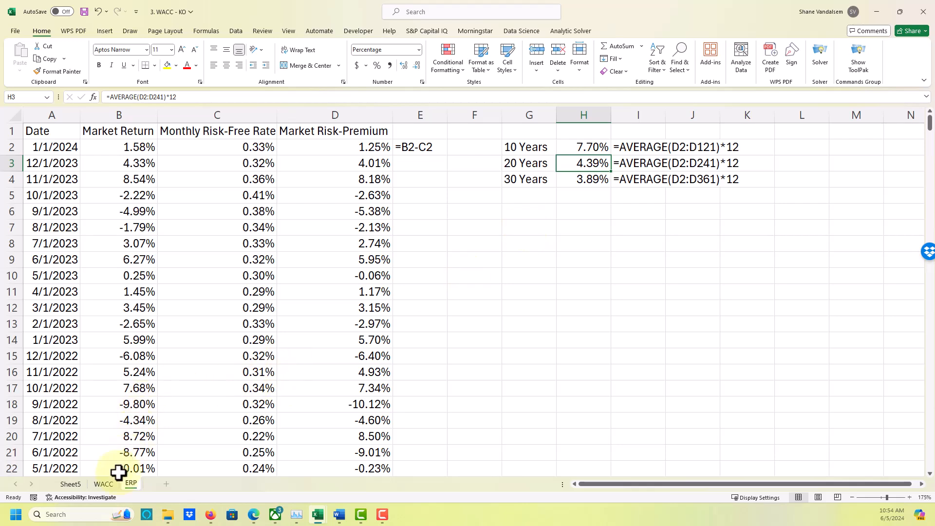
# Link the CAPM Equity Risk Premium in B21 of the WACC sheet to the 20-year average with =ERP!H3.
pyautogui.click(103, 483)
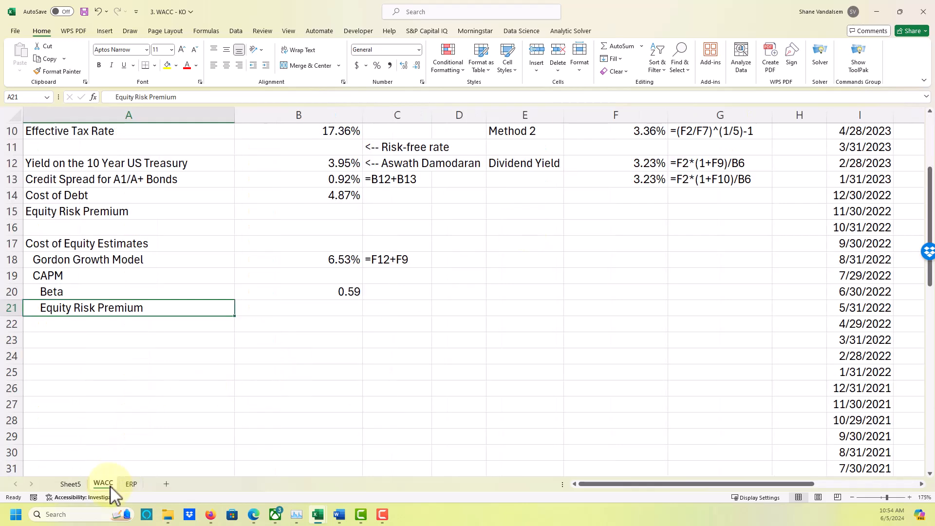
pyautogui.click(319, 303)
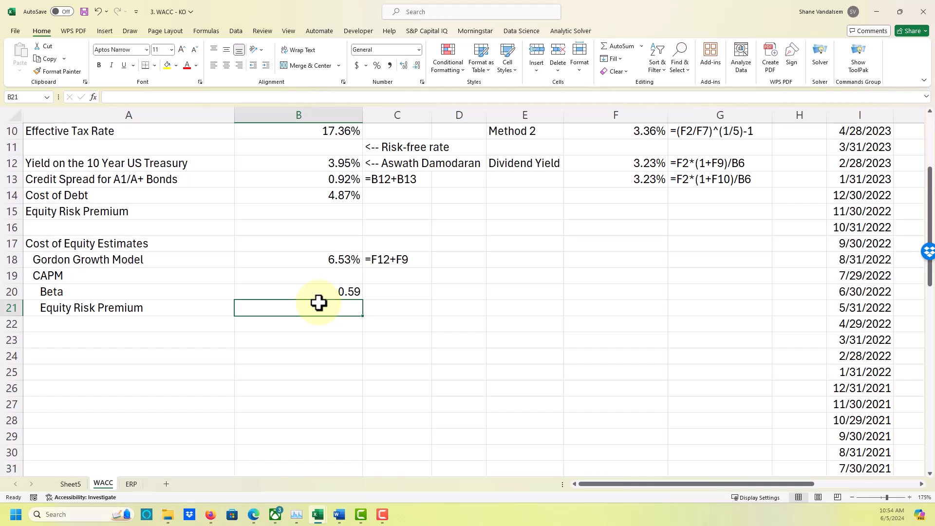
pyautogui.write('=')
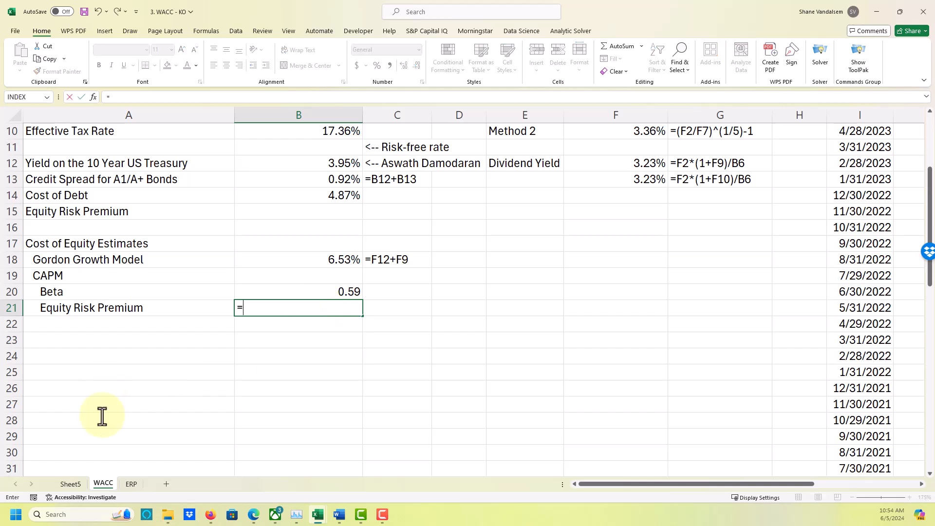
pyautogui.click(131, 484)
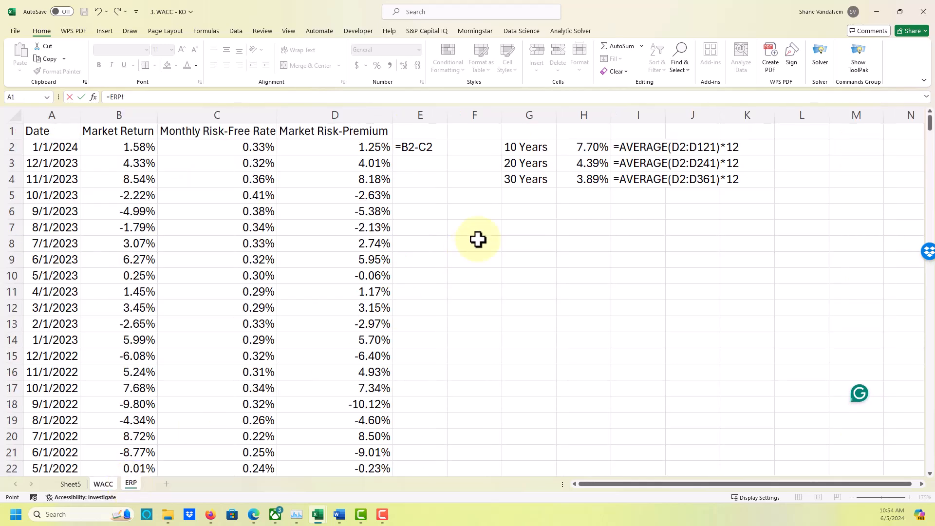
pyautogui.click(595, 168)
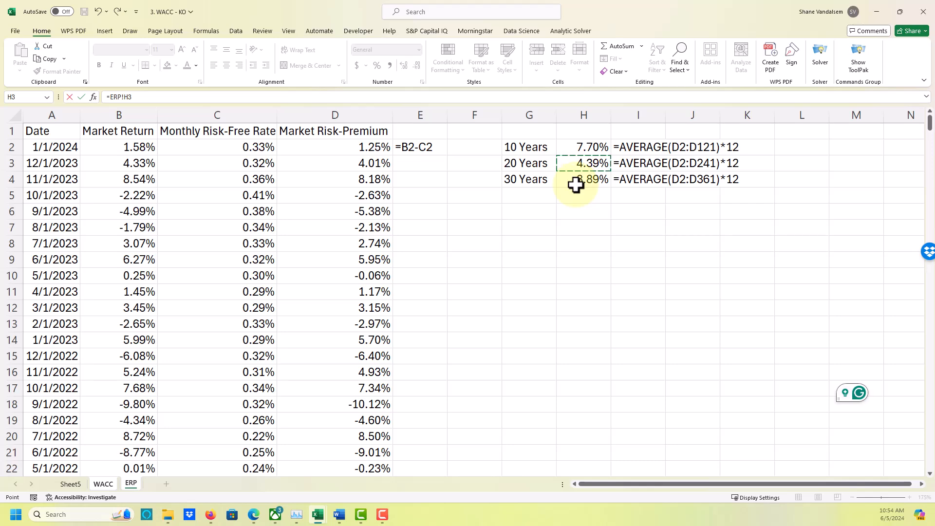
pyautogui.press('Return')
# Label A22 of the WACC sheet as "Risk-Free Rate" under the CAPM inputs.
pyautogui.press('Down')
pyautogui.press('Down')
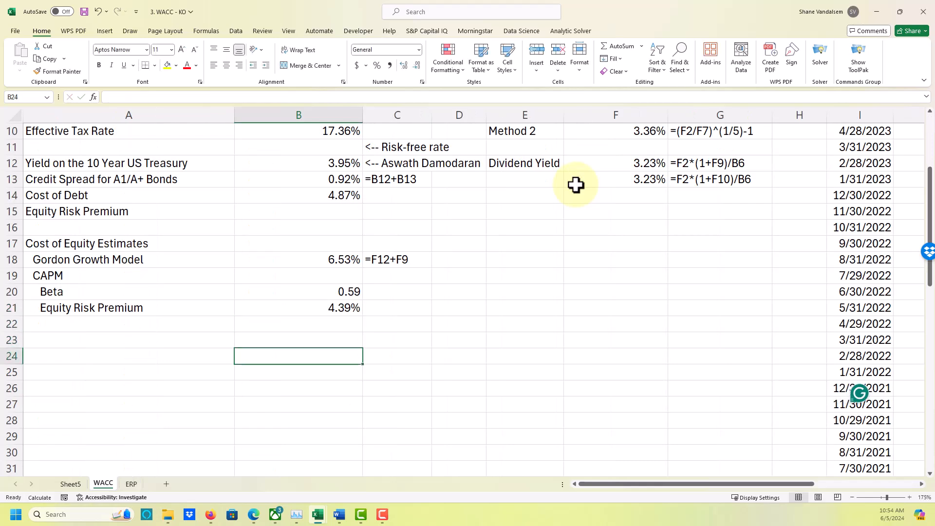
pyautogui.press('Up')
pyautogui.press('Left')
pyautogui.press('Up')
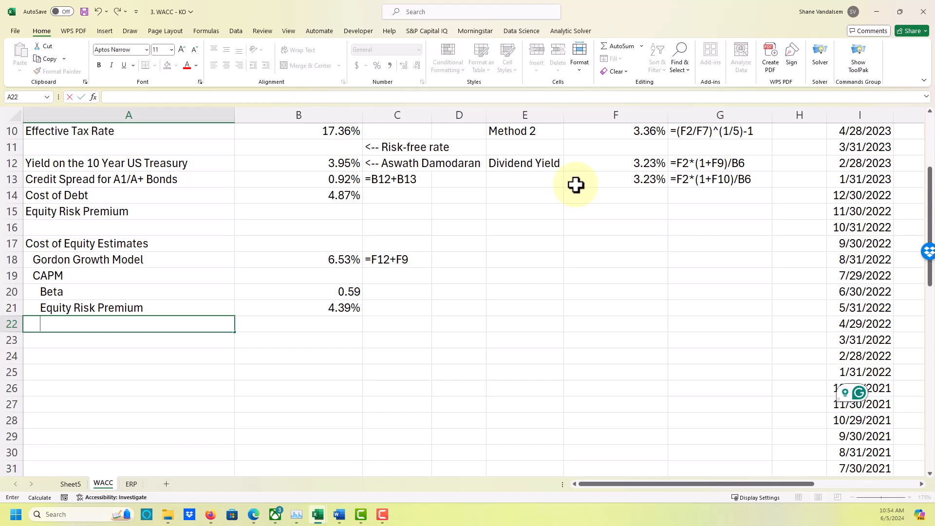
pyautogui.write('Risk-Free Rate')
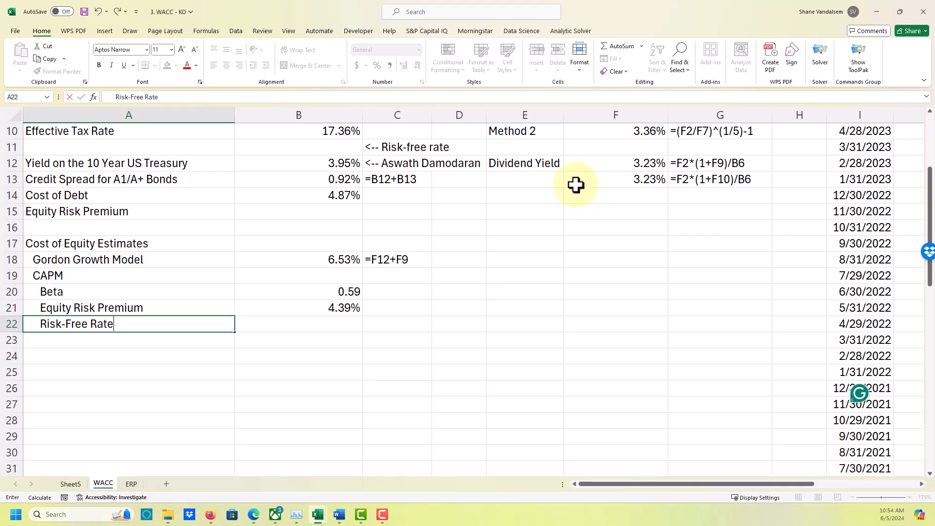
pyautogui.press('Tab')
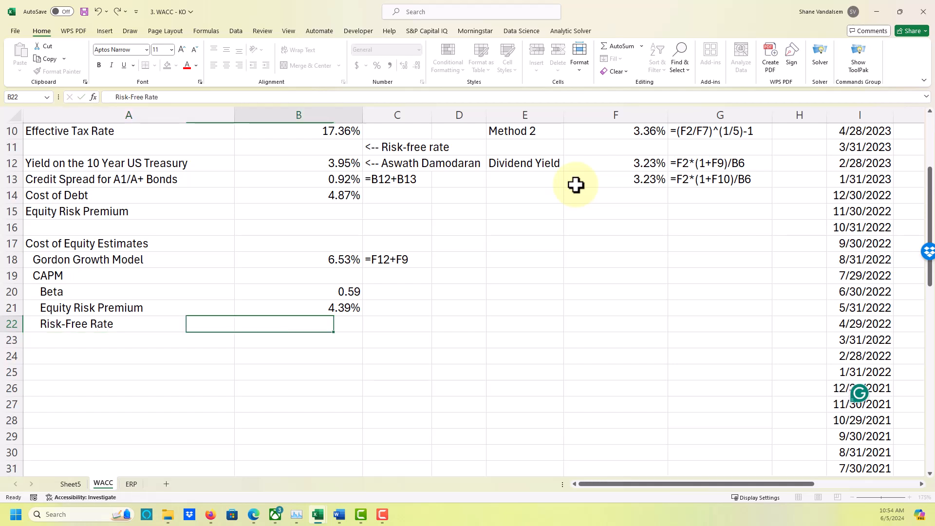
# Link the CAPM Risk-Free Rate in B22 to the 10-year US Treasury yield with =B12.
pyautogui.write('=')
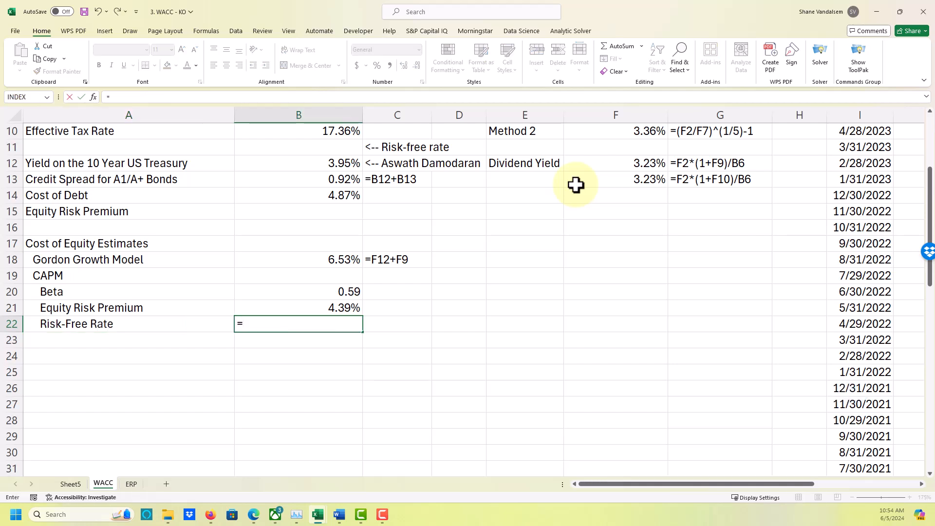
pyautogui.click(309, 165)
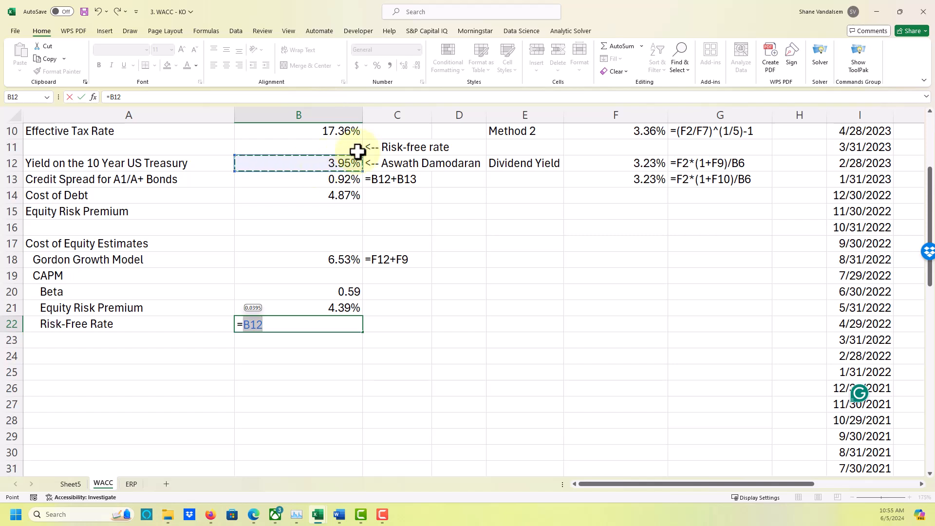
pyautogui.click(373, 145)
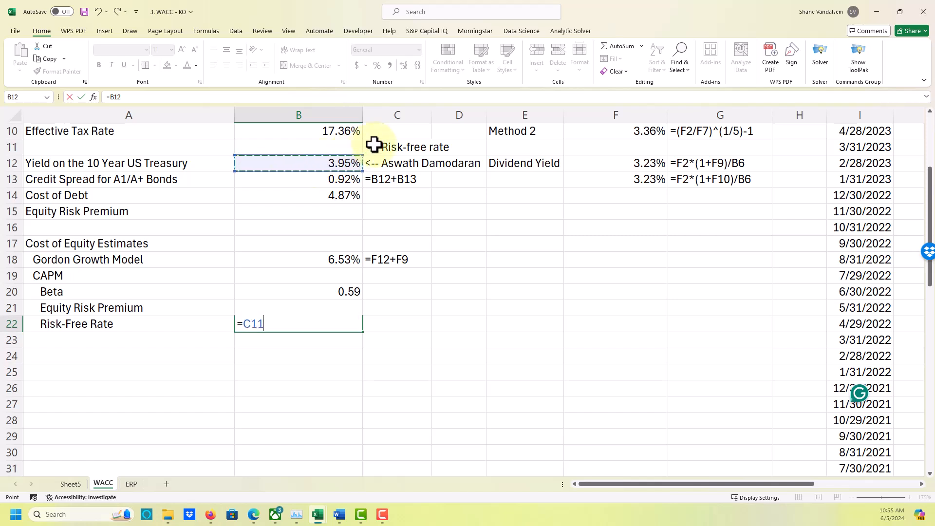
pyautogui.click(324, 161)
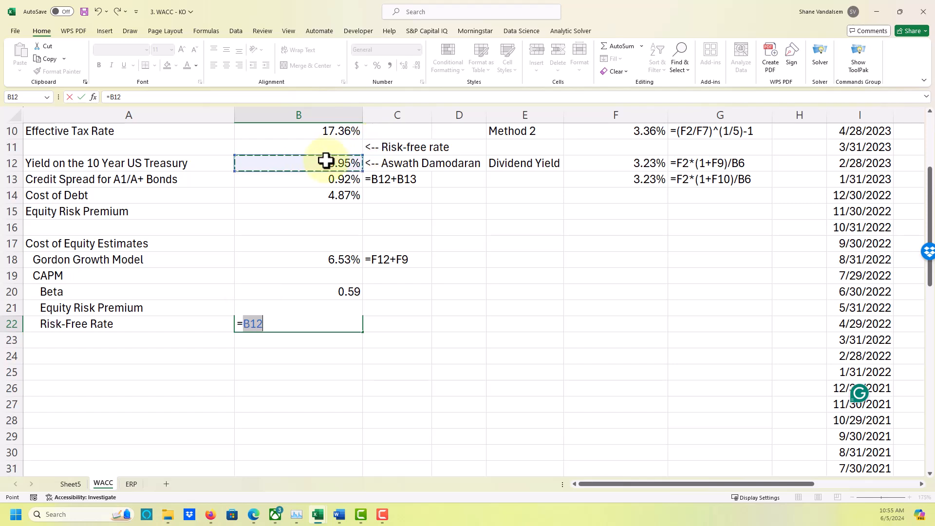
pyautogui.press('Return')
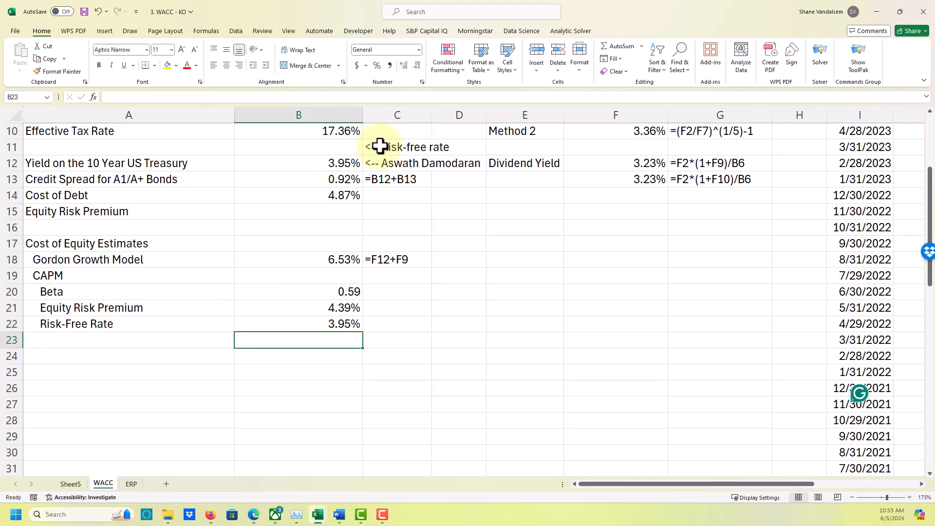
pyautogui.click(377, 146)
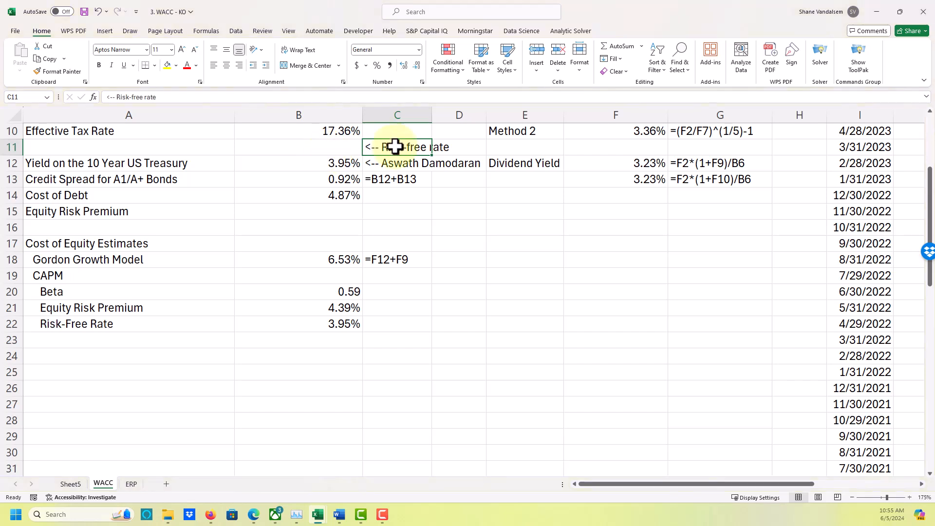
pyautogui.rightClick(385, 146)
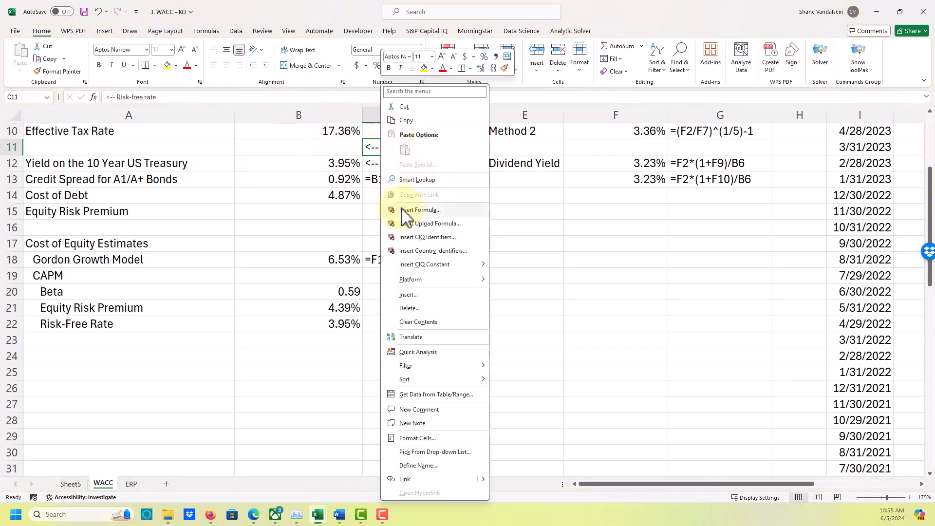
pyautogui.click(336, 188)
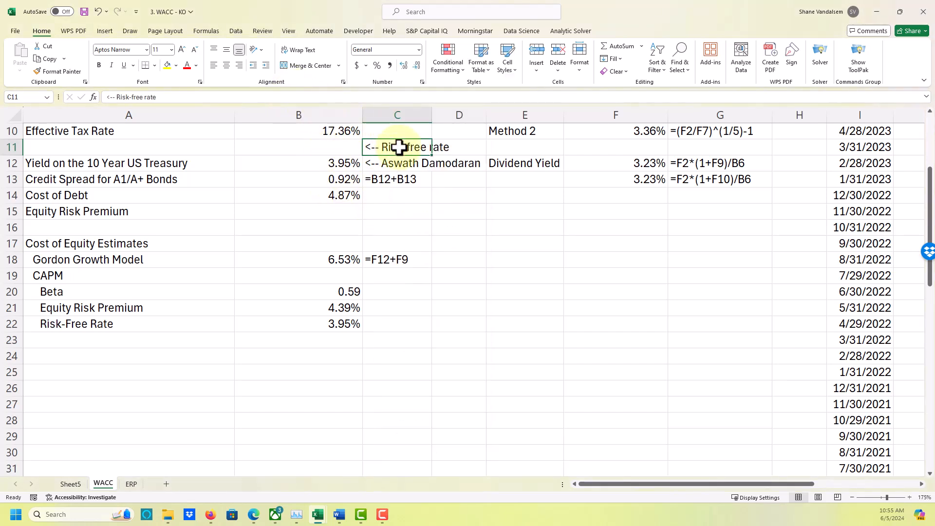
pyautogui.rightClick(399, 146)
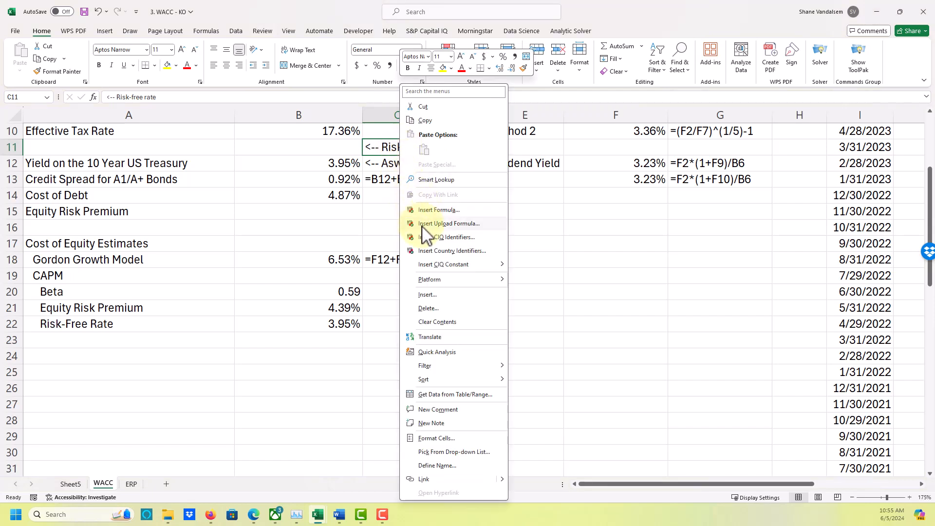
pyautogui.click(378, 209)
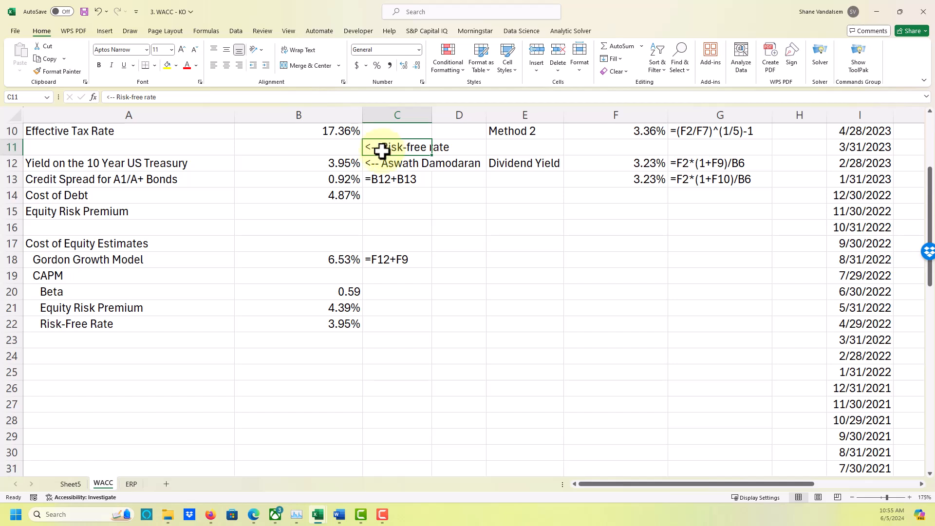
# Move the notes in C11:C13 down one row to C12:C14 so they line up with the cost of debt rows.
pyautogui.moveTo(383, 147); pyautogui.dragTo(379, 171)
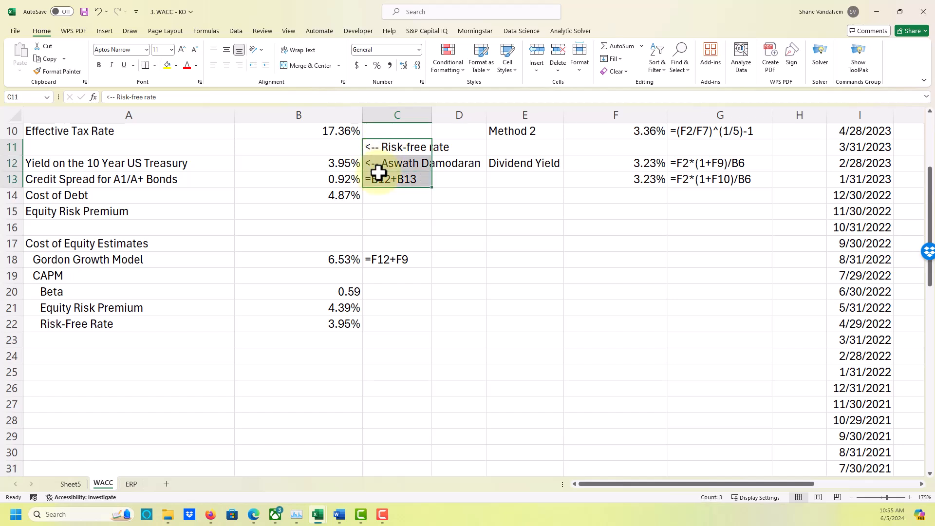
pyautogui.rightClick(379, 171)
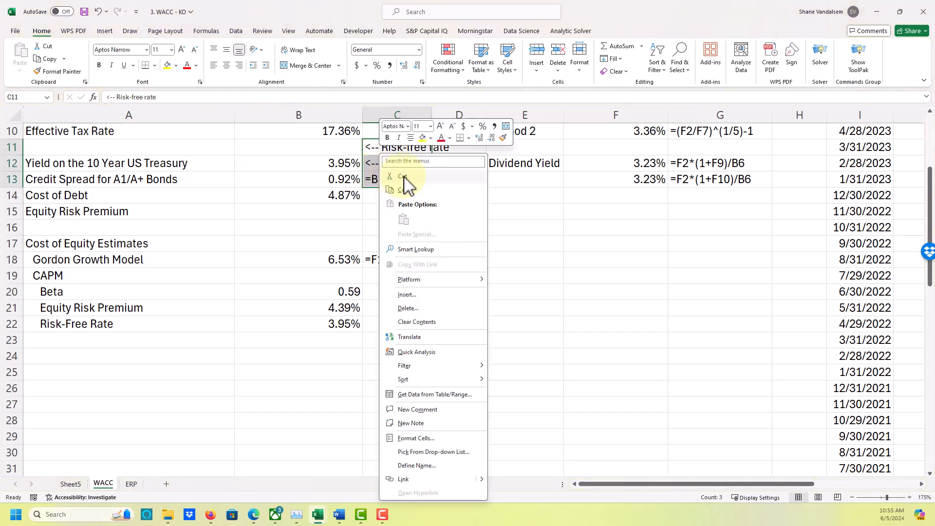
pyautogui.click(405, 183)
pyautogui.click(385, 167)
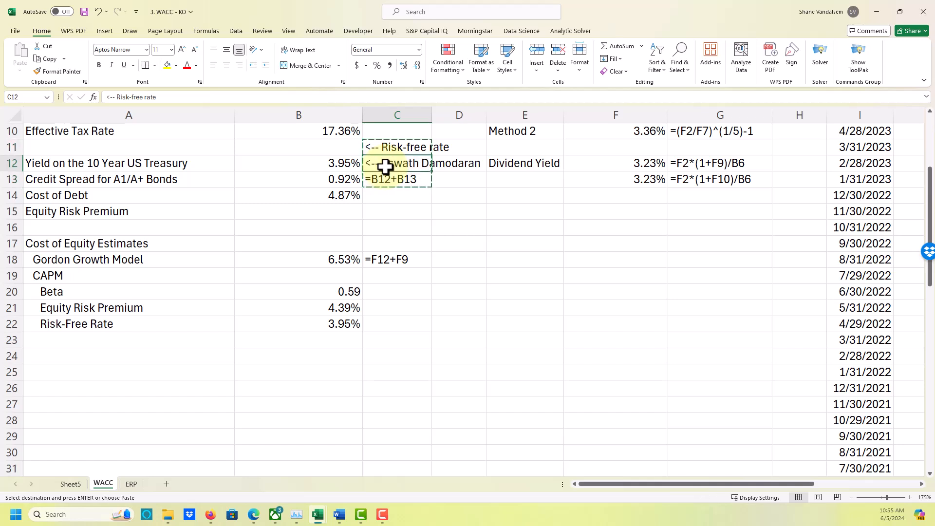
pyautogui.rightClick(385, 167)
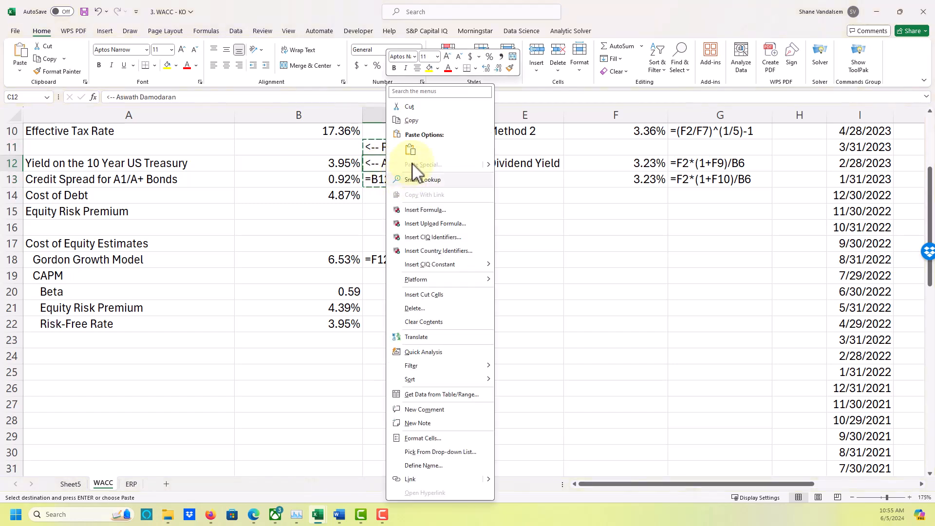
pyautogui.click(413, 155)
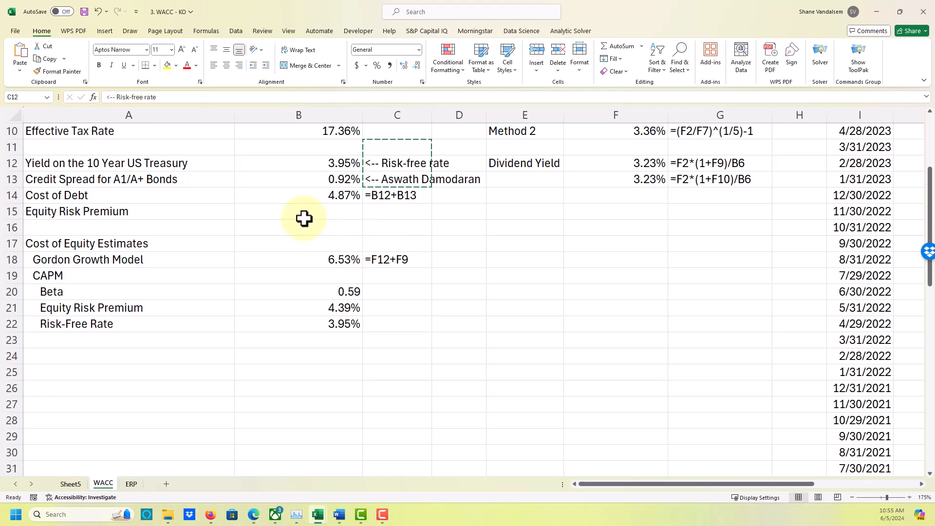
pyautogui.click(317, 162)
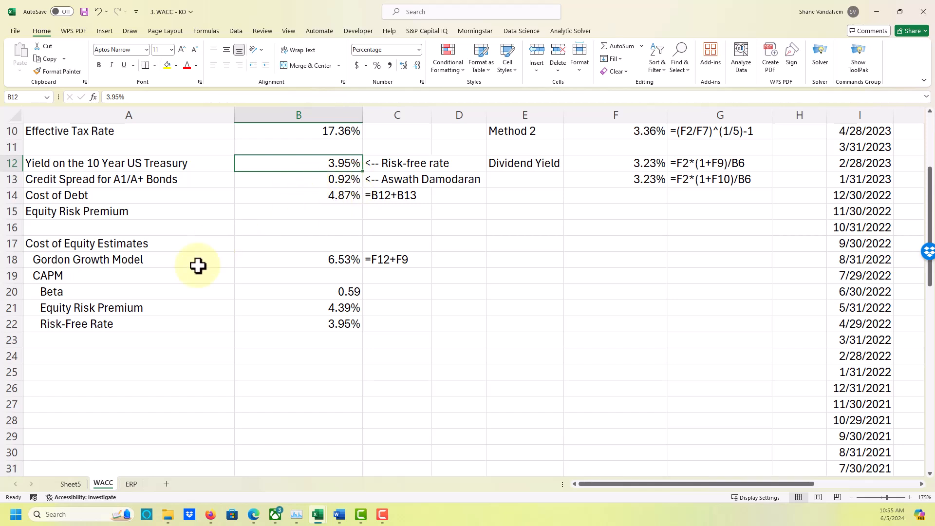
# Label A23 as "Cost of Equity" in the CAPM section.
pyautogui.click(184, 342)
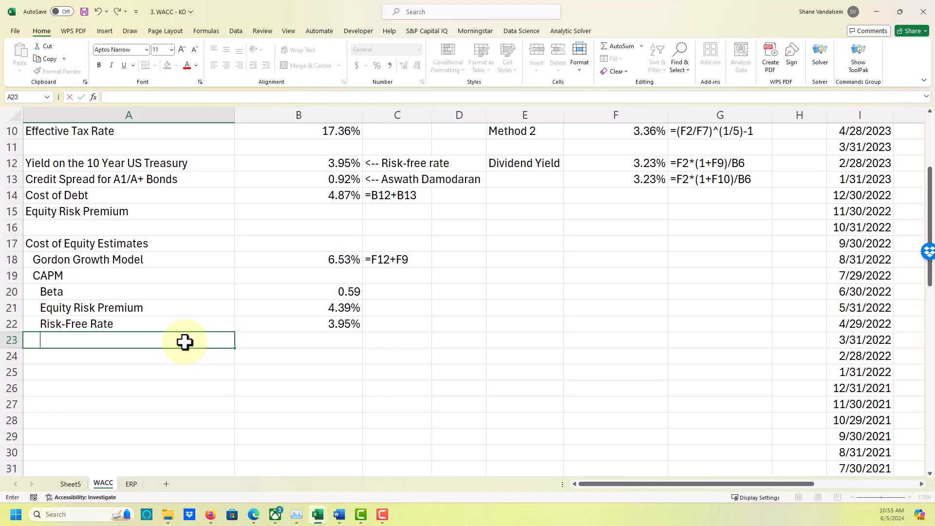
pyautogui.write('C')
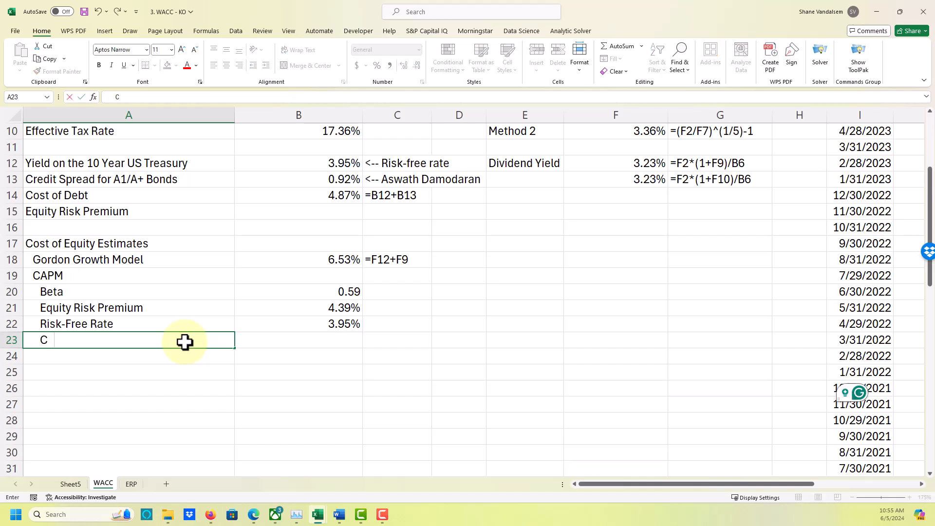
pyautogui.write('ost of Equity')
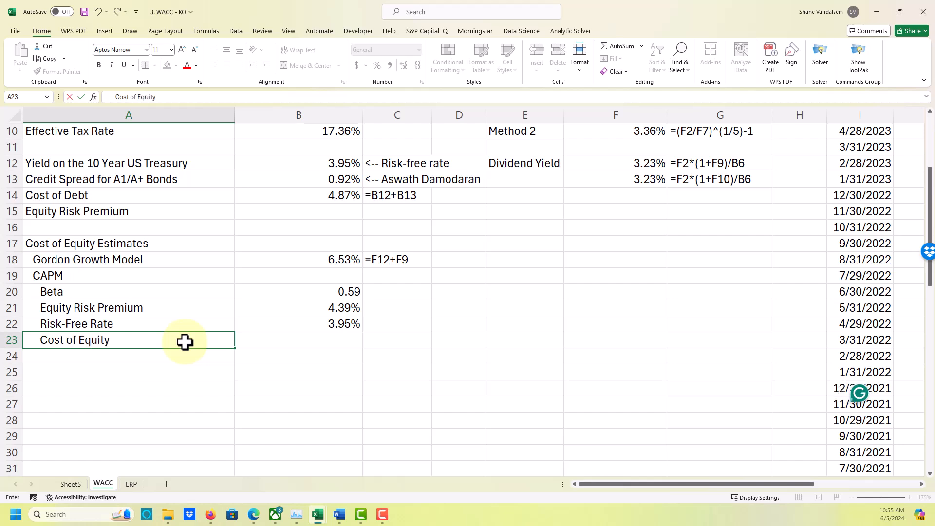
pyautogui.press('Tab')
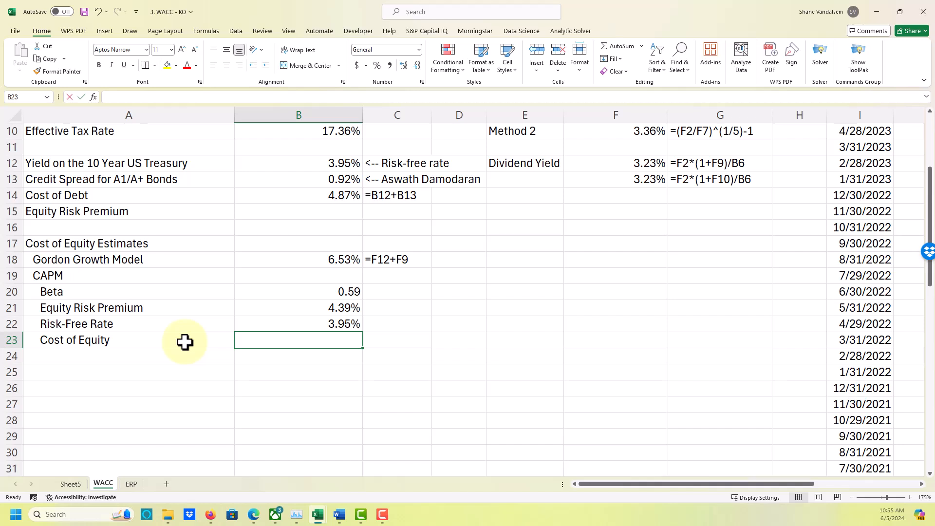
# Calculate the CAPM cost of equity in B23 with the formula =B22+B20*B21.
pyautogui.write('=')
pyautogui.press('Up')
pyautogui.write('+')
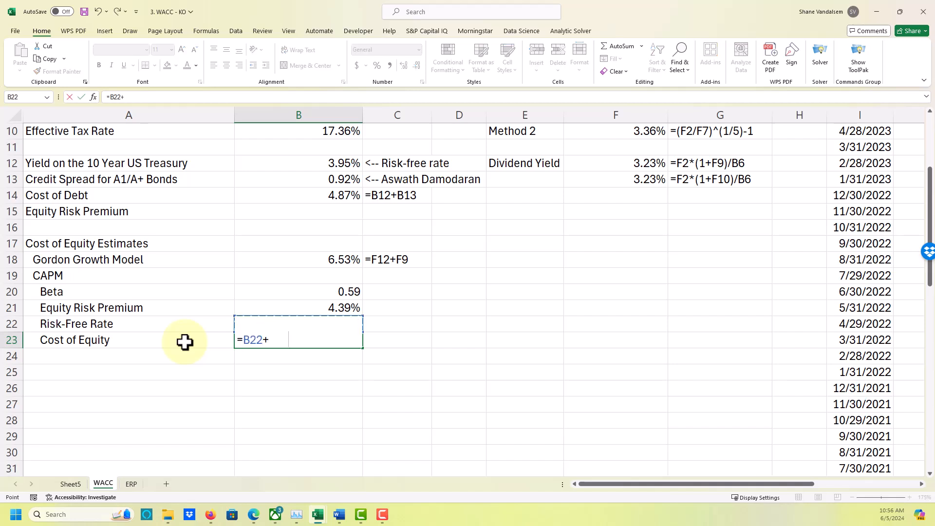
pyautogui.press('Up')
pyautogui.press('Up')
pyautogui.press('Up')
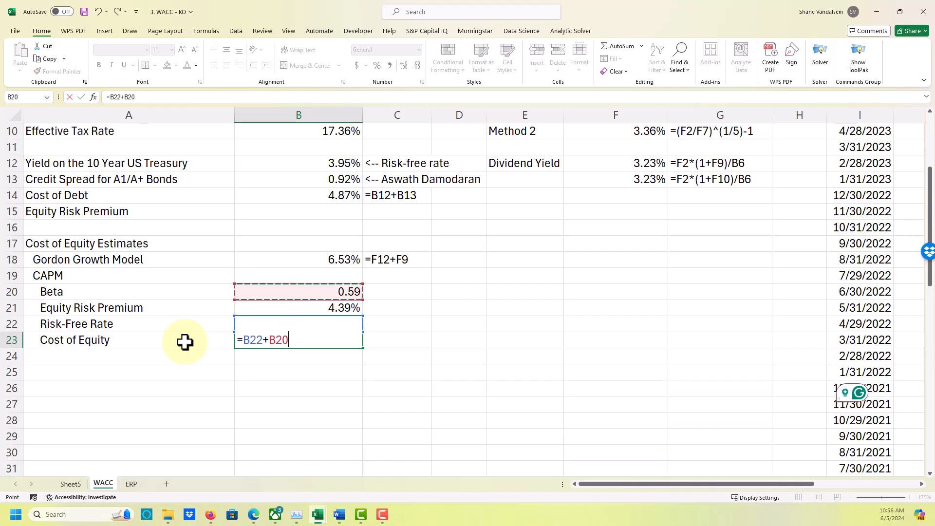
pyautogui.write('*')
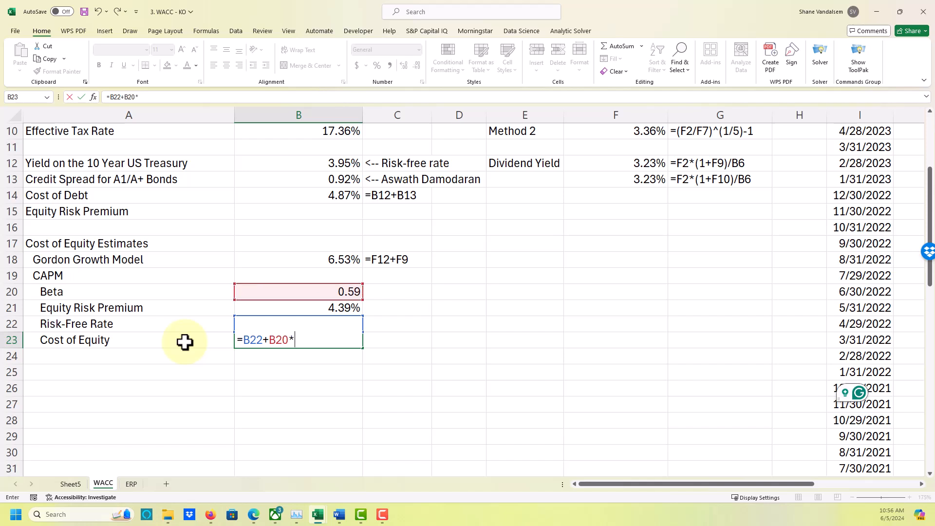
pyautogui.press('Up')
pyautogui.press('Up')
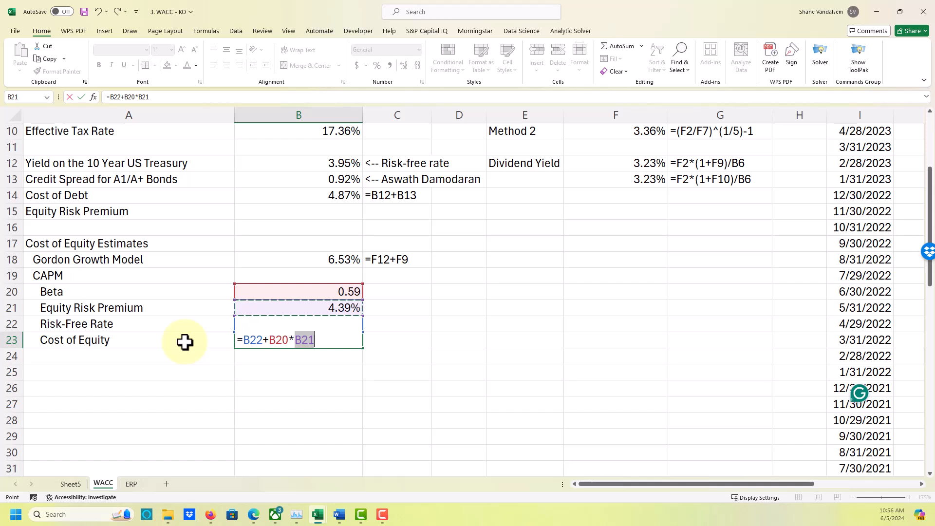
pyautogui.press('Return')
# Format the CAPM cost of equity in B23 as a percentage with two decimal places.
pyautogui.press('Up')
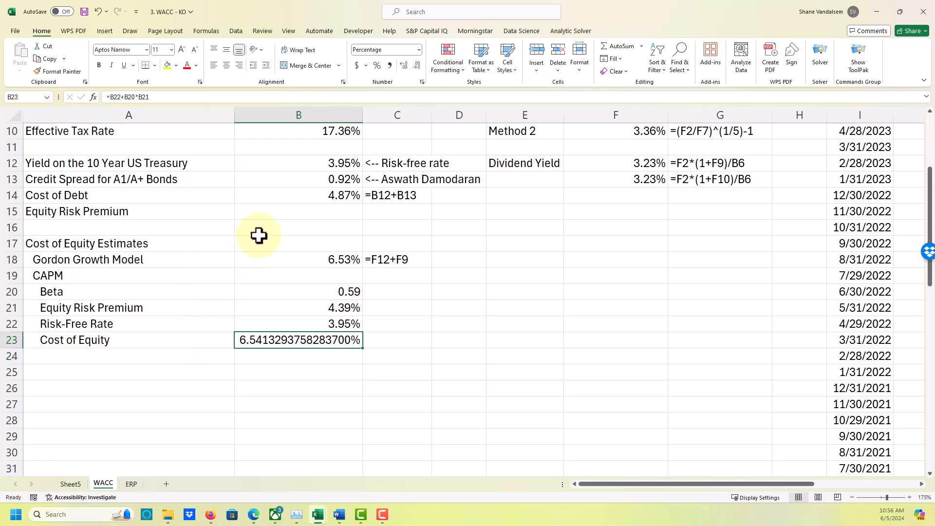
pyautogui.click(377, 65)
pyautogui.click(404, 65)
pyautogui.click(403, 65)
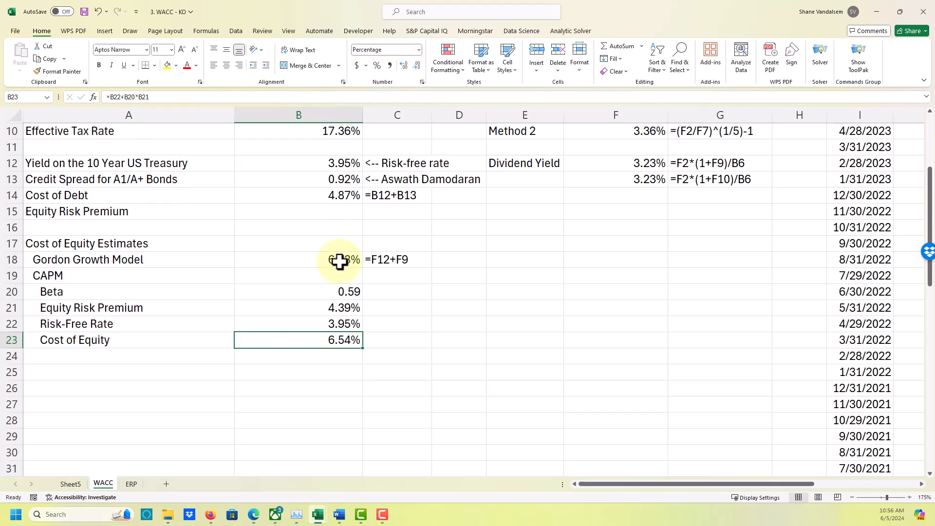
pyautogui.click(371, 368)
pyautogui.click(349, 338)
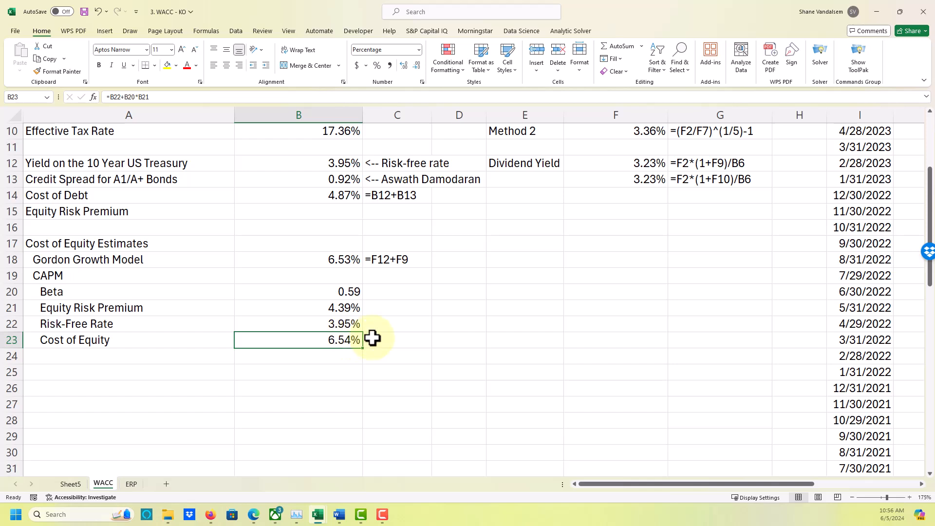
# Document the CAPM cost of equity formula in C23 with =FORMULATEXT(B23).
pyautogui.click(393, 339)
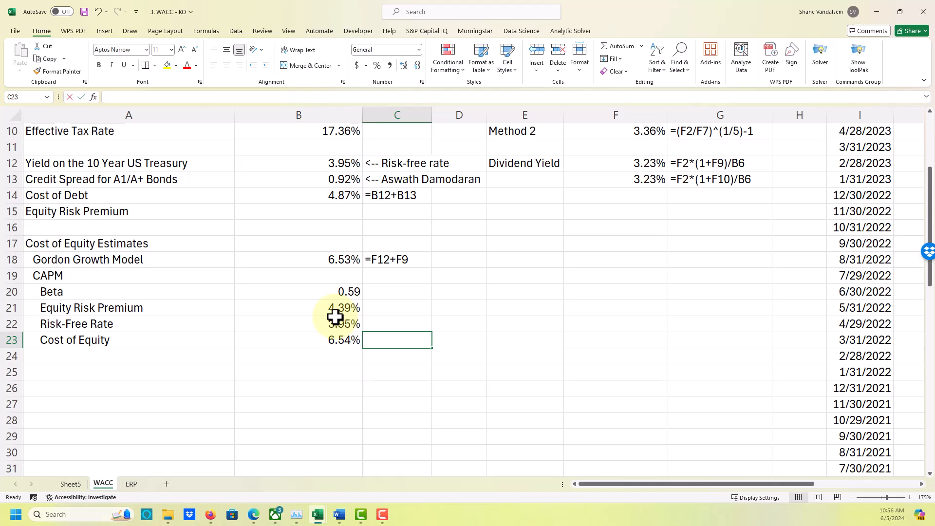
pyautogui.write('=')
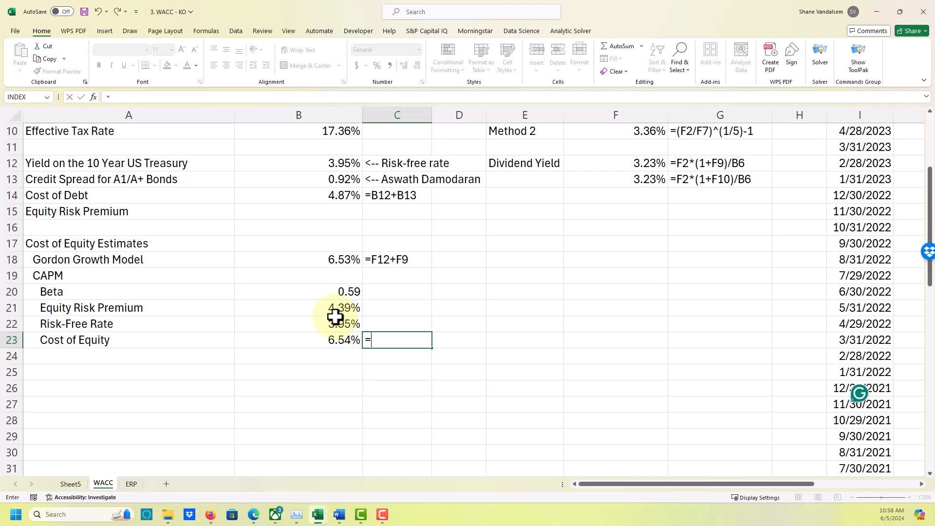
pyautogui.write('formulate')
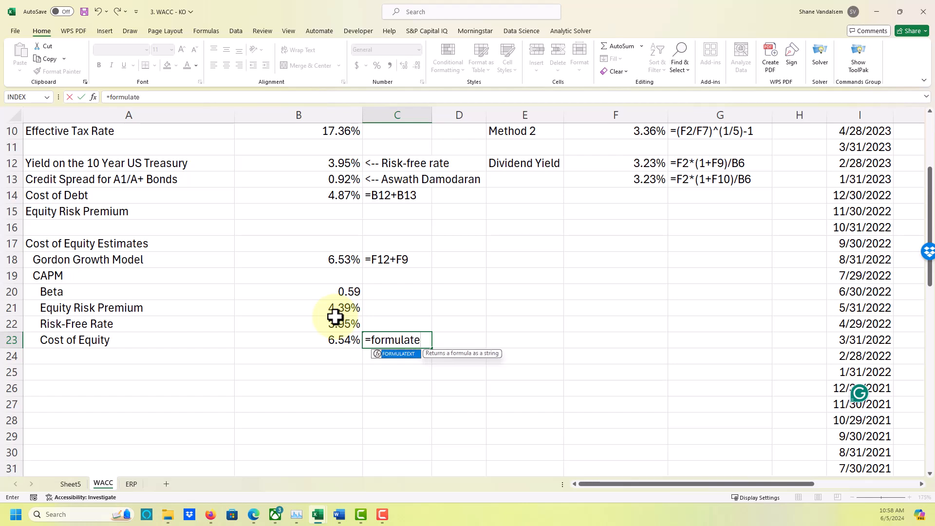
pyautogui.write('xt(')
pyautogui.press('Left')
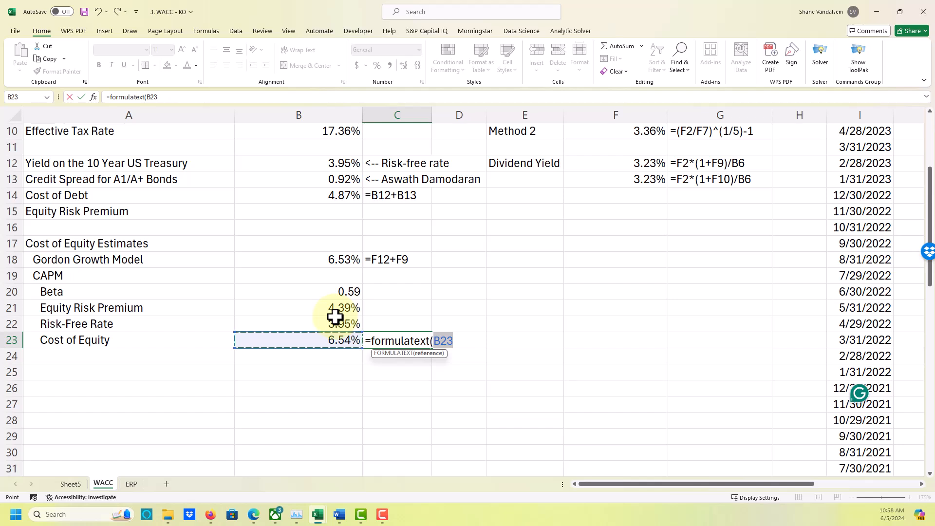
pyautogui.write(')')
pyautogui.press('Return')
pyautogui.press('Up')
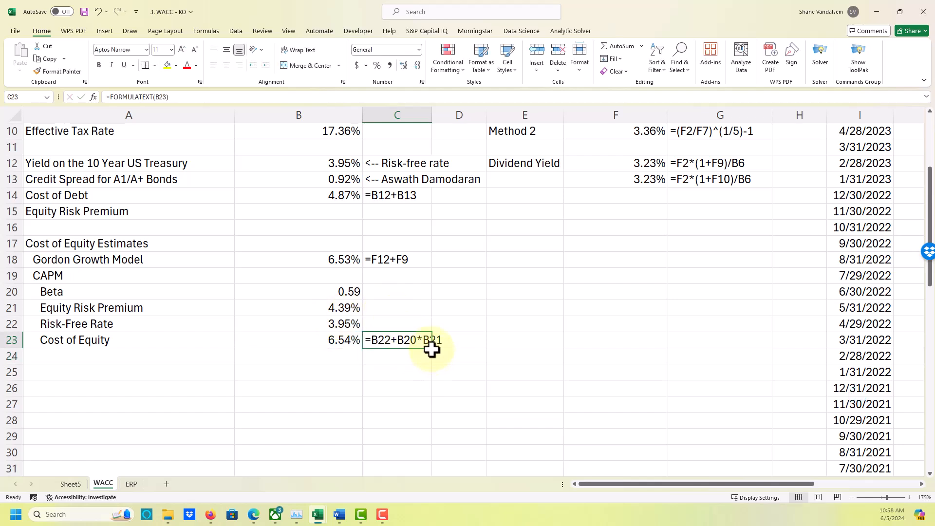
# Fill the FORMULATEXT note from C23 up through C20, then clear it from C20 beside the hardcoded beta.
pyautogui.moveTo(431, 348); pyautogui.dragTo(428, 289)
pyautogui.click(384, 291)
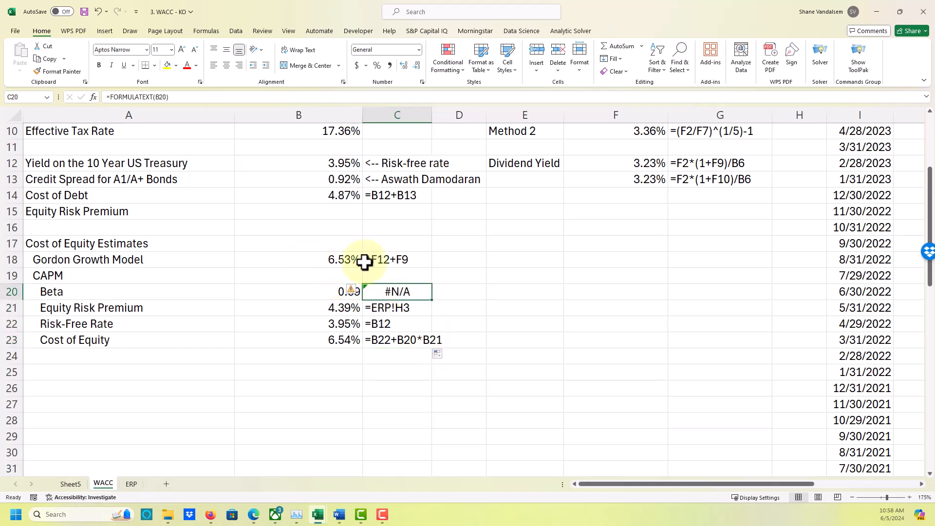
pyautogui.press('Delete')
# Compare the cost of debt in B14 with the Gordon Growth Model and CAPM cost of equity estimates in column B.
pyautogui.press('Up')
pyautogui.press('Up')
pyautogui.press('Up')
pyautogui.press('Up')
pyautogui.press('Up')
pyautogui.press('Up')
pyautogui.press('Left')
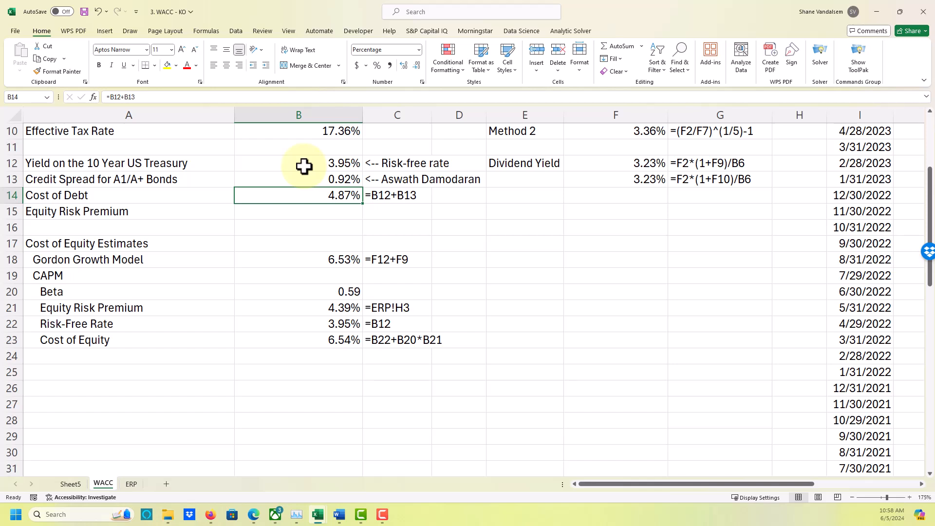
pyautogui.press('Down')
pyautogui.press('Down')
pyautogui.press('Down')
pyautogui.press('Down')
pyautogui.press('Down')
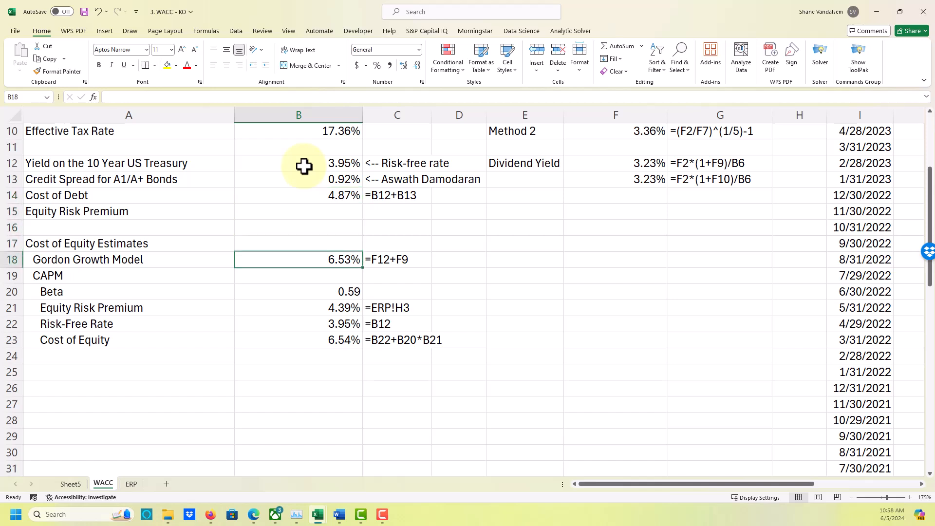
pyautogui.press('Down')
pyautogui.press('Down')
pyautogui.press('Down')
pyautogui.press('Down')
pyautogui.press('Down')
pyautogui.press('Down')
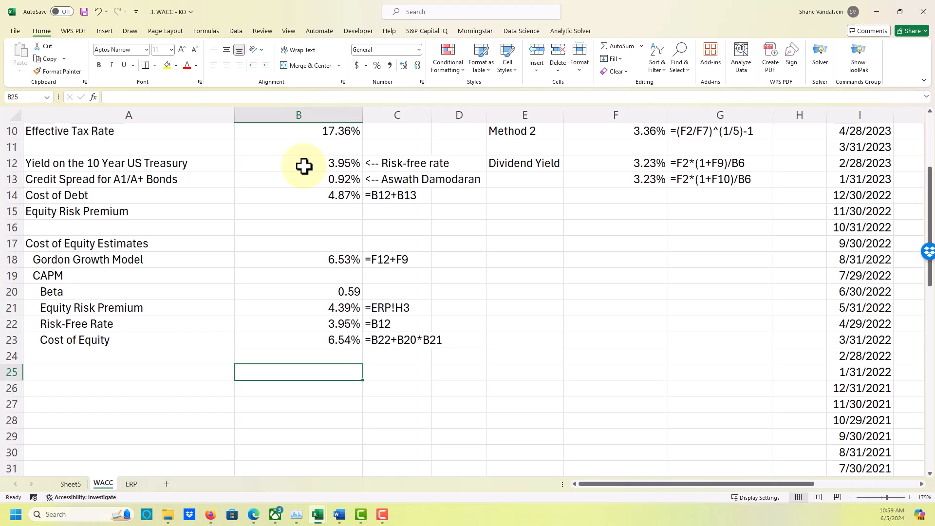
pyautogui.press('Up')
pyautogui.press('Up')
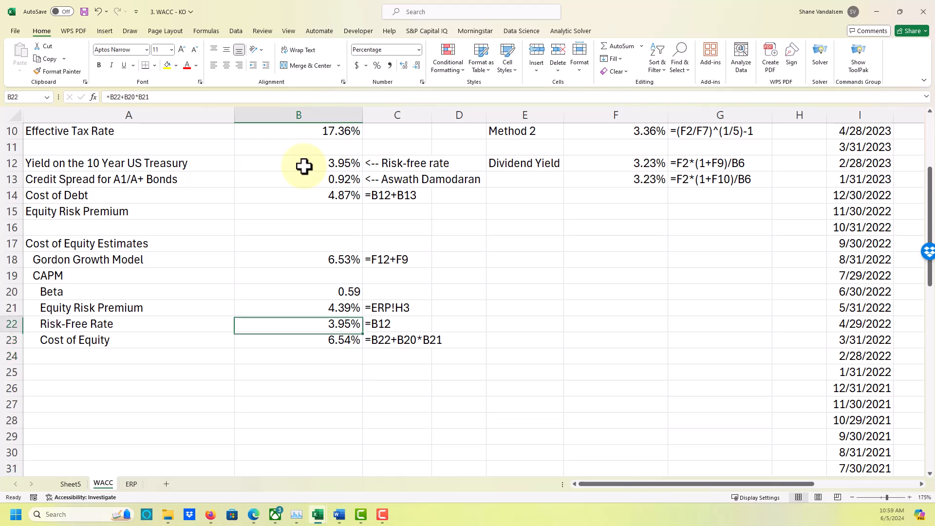
pyautogui.press('Down')
pyautogui.press('Down')
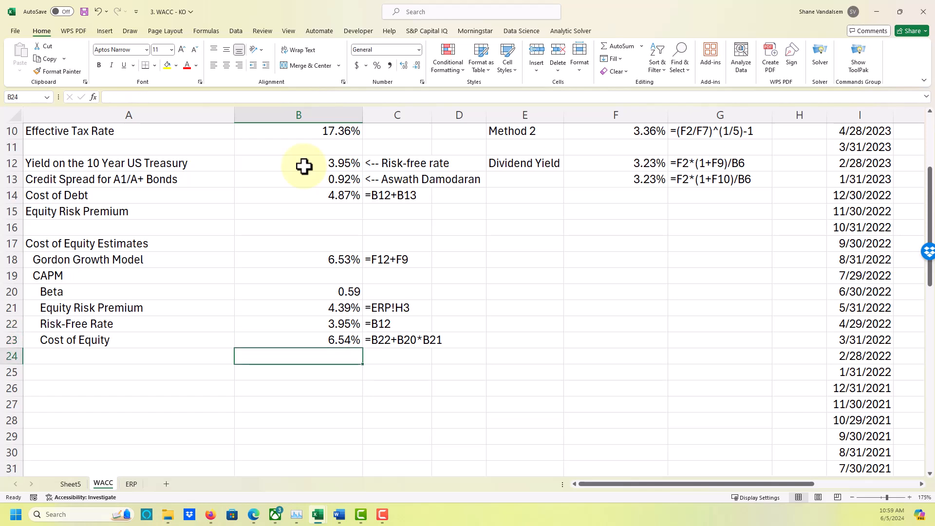
# Examine the dividend yield formula in F12 and return to the cost of equity estimates in column B.
pyautogui.click(567, 166)
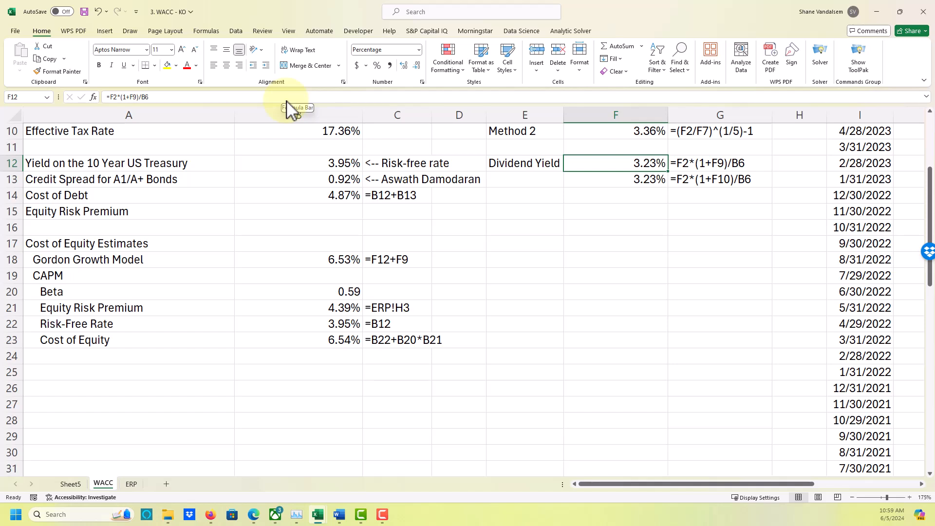
pyautogui.press('Down')
pyautogui.press('Down')
pyautogui.press('Down')
pyautogui.press('Down')
pyautogui.press('Down')
pyautogui.press('Down')
pyautogui.press('Down')
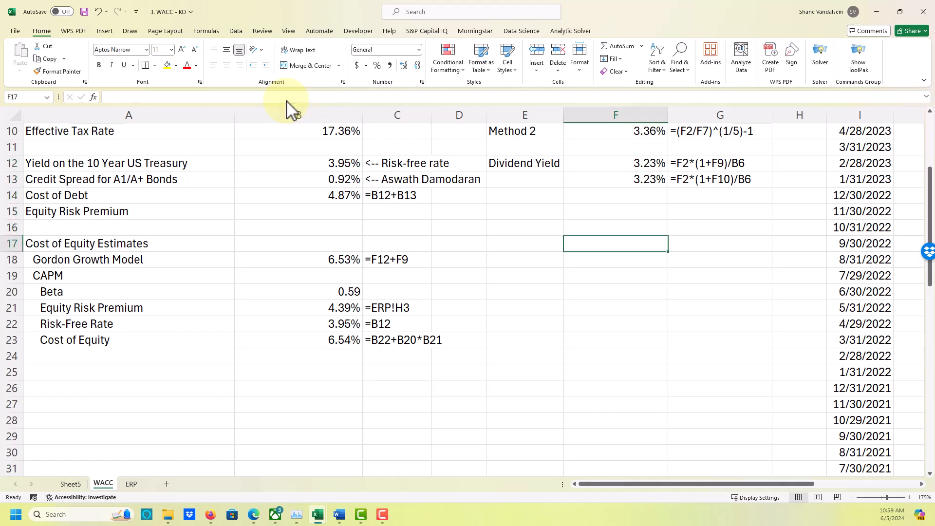
pyautogui.press('Left')
pyautogui.press('Left')
pyautogui.press('Left')
pyautogui.press('Left')
pyautogui.press('Up')
pyautogui.press('Down')
pyautogui.press('Down')
pyautogui.press('Down')
pyautogui.press('Down')
pyautogui.press('Down')
pyautogui.press('Down')
pyautogui.press('Down')
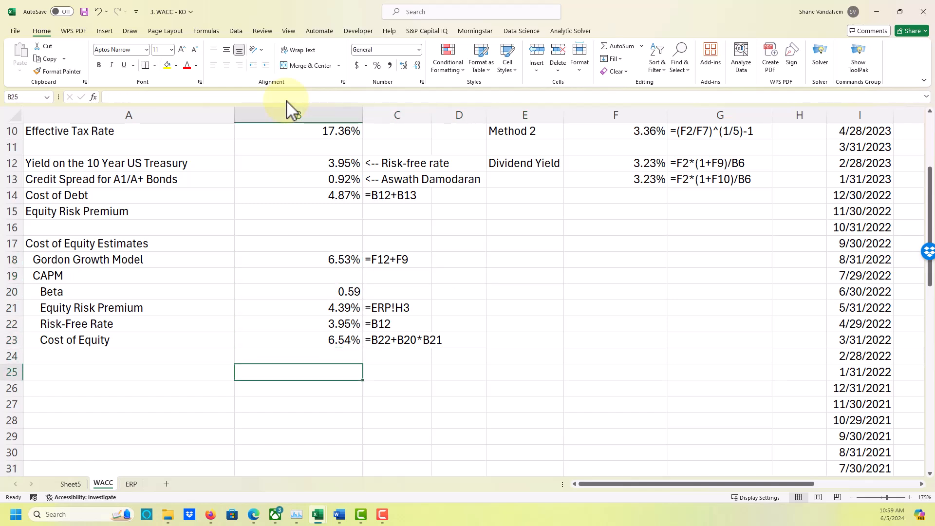
# Review the WACC inputs in columns A and B, including the tax rate, cost of debt and cost of equity rows.
pyautogui.press('Left')
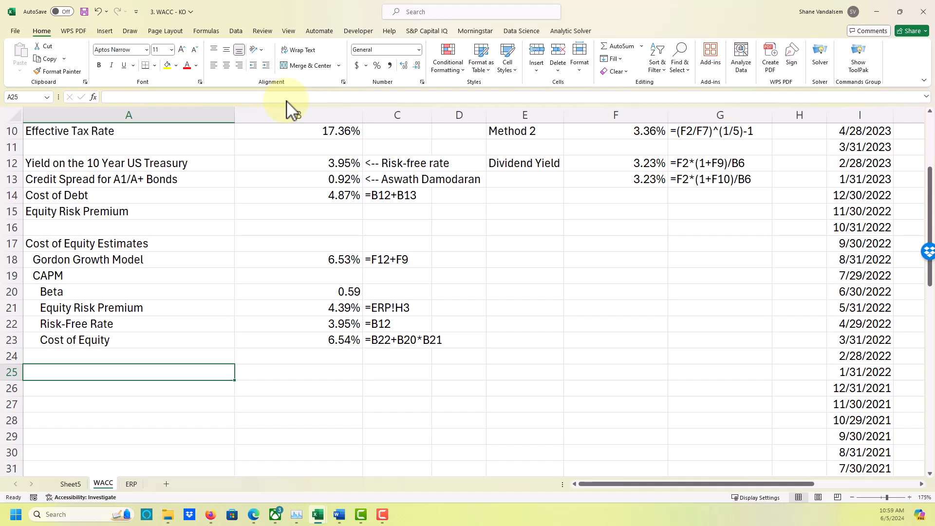
pyautogui.press('Up')
pyautogui.press('Up')
pyautogui.press('Up')
pyautogui.press('Up')
pyautogui.press('Up')
pyautogui.press('Up')
pyautogui.press('Up')
pyautogui.press('Up')
pyautogui.press('Up')
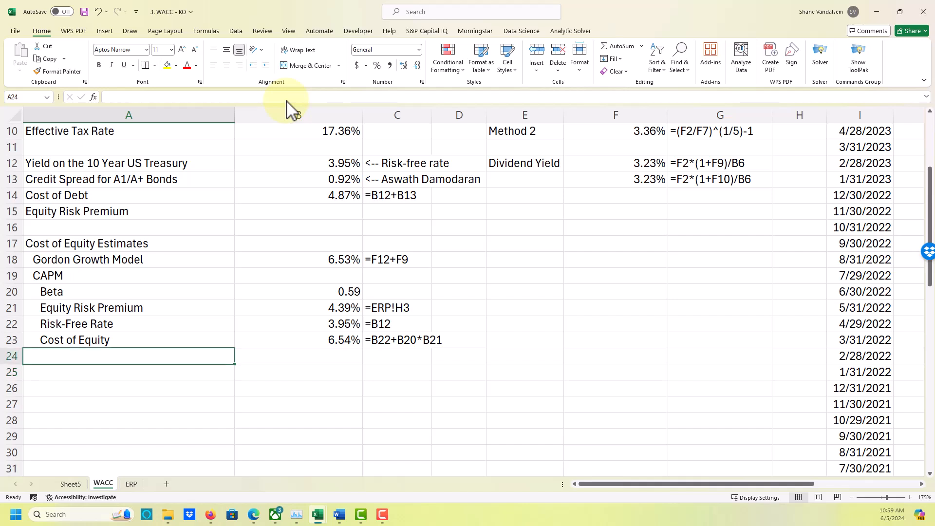
pyautogui.press('Up')
pyautogui.press('Up')
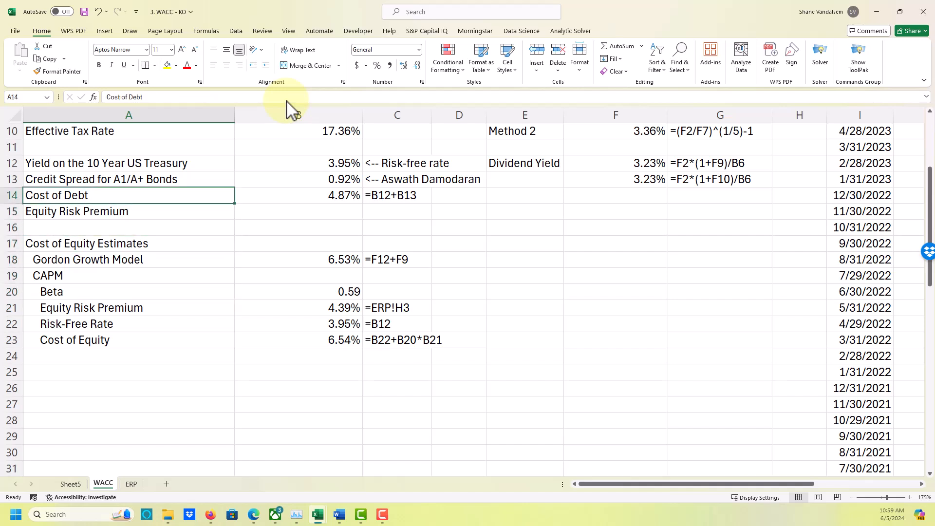
pyautogui.press('Up')
pyautogui.press('Up')
pyautogui.press('Up')
pyautogui.press('Up')
pyautogui.press('Down')
pyautogui.press('Down')
pyautogui.press('Down')
pyautogui.press('Down')
pyautogui.press('Down')
pyautogui.press('Down')
pyautogui.press('Down')
pyautogui.press('Down')
pyautogui.press('Down')
pyautogui.press('Down')
pyautogui.press('Down')
pyautogui.press('Down')
pyautogui.press('Down')
pyautogui.press('Right')
pyautogui.press('Up')
pyautogui.press('Up')
pyautogui.press('Up')
pyautogui.press('Up')
pyautogui.press('Up')
pyautogui.press('Up')
pyautogui.press('Down')
pyautogui.press('Down')
pyautogui.press('Down')
pyautogui.press('Down')
pyautogui.press('Down')
pyautogui.press('Down')
pyautogui.press('Down')
pyautogui.press('Down')
pyautogui.press('Down')
# Label A26 as "WACC" below the cost of equity estimates.
pyautogui.press('Left')
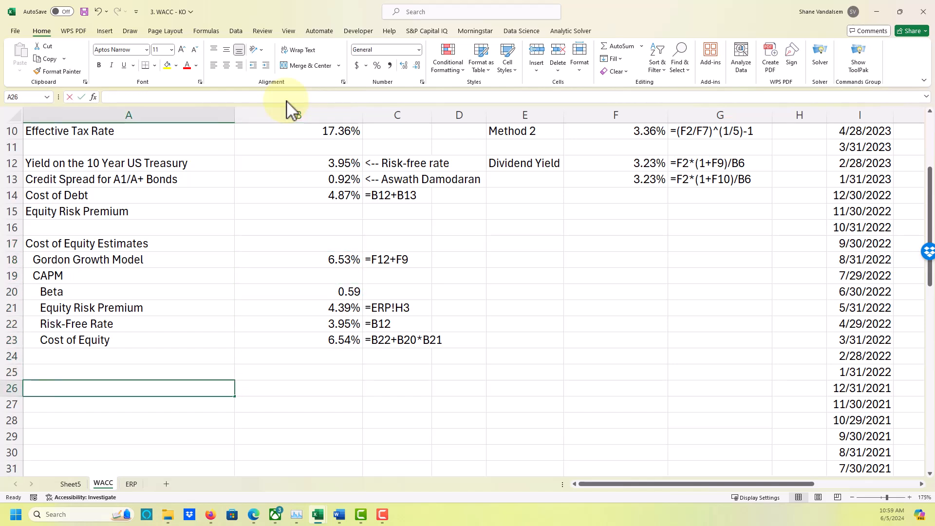
pyautogui.write('WACC')
pyautogui.press('Tab')
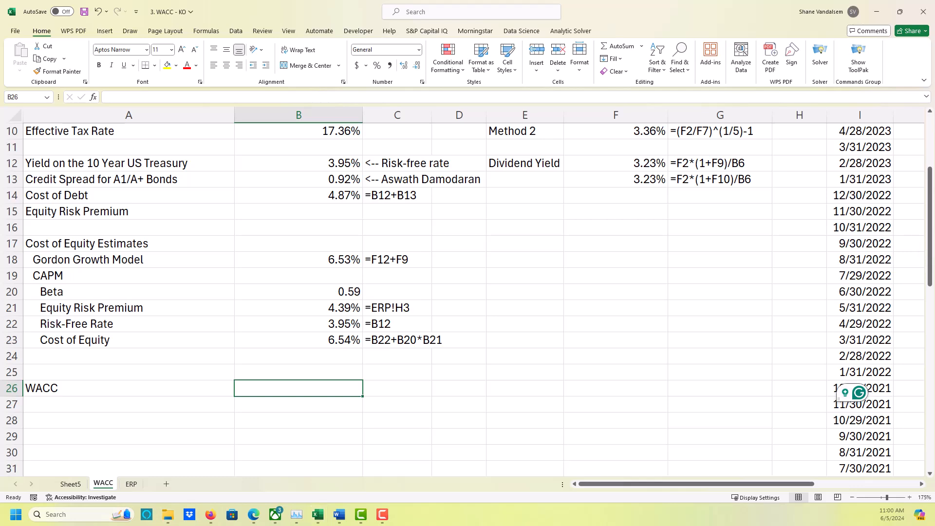
# Switch to the Word notes, examine the WACC equation at the start of the document, and return to the Excel workbook.
pyautogui.hotkey('alt', 'Tab')
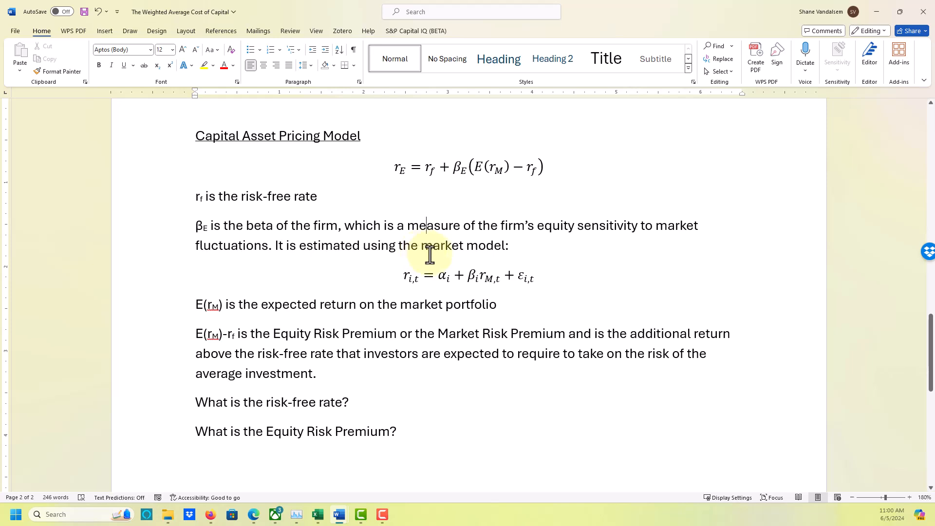
pyautogui.scroll(4, 459, 275)
pyautogui.scroll(16, 460, 276)
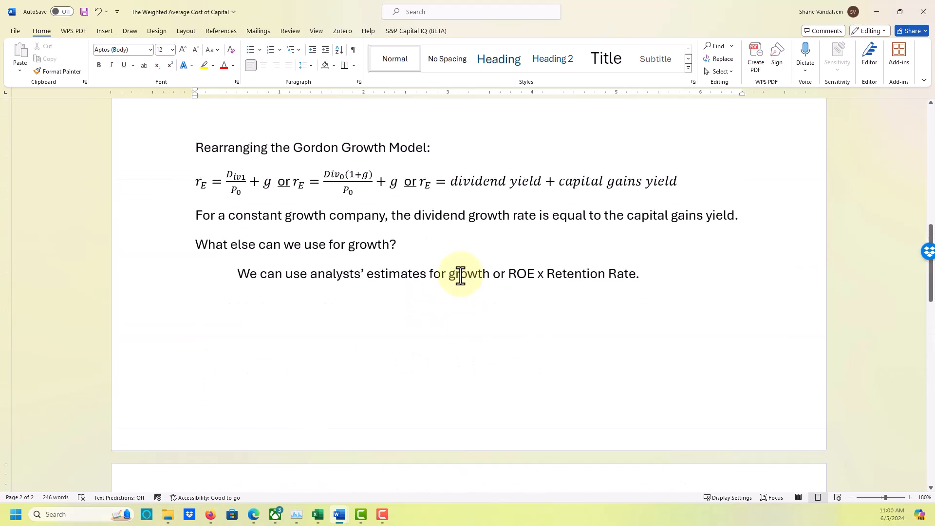
pyautogui.scroll(2, 460, 276)
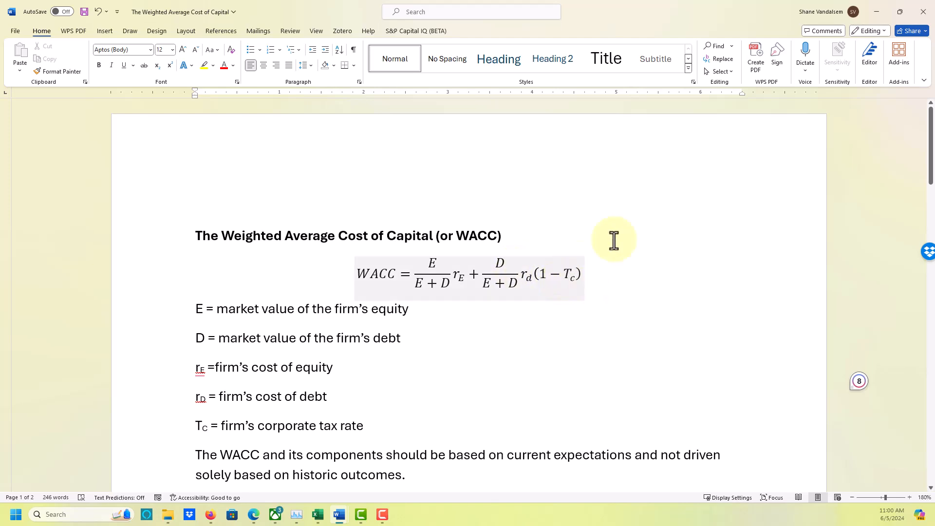
pyautogui.click(875, 15)
# Start the WACC formula in B26 with the equity weight times the CAPM cost of equity, =B7/(B7+B8)*B23.
pyautogui.write('=')
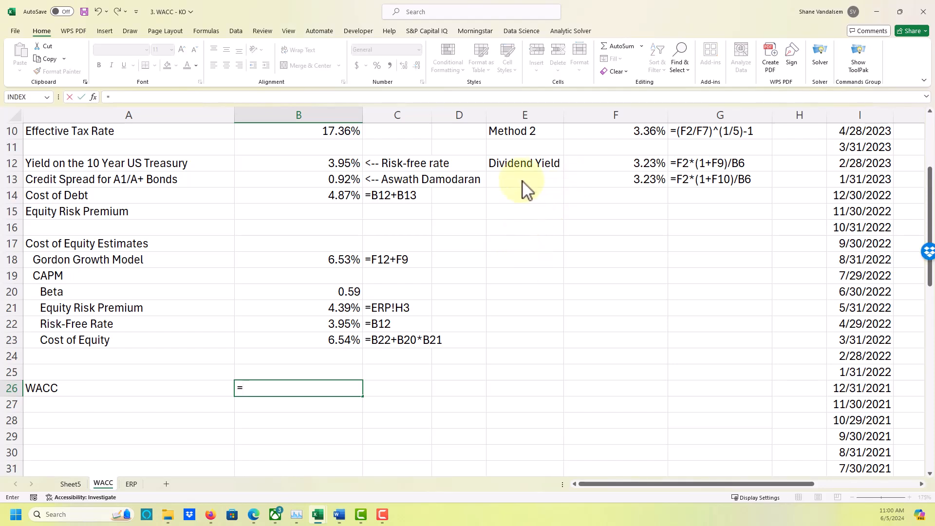
pyautogui.press('Up')
pyautogui.press('Up')
pyautogui.press('Up')
pyautogui.press('Up')
pyautogui.press('Up')
pyautogui.press('Up')
pyautogui.press('Up')
pyautogui.press('Up')
pyautogui.press('Up')
pyautogui.press('Up')
pyautogui.press('Up')
pyautogui.press('Up')
pyautogui.press('Up')
pyautogui.press('Up')
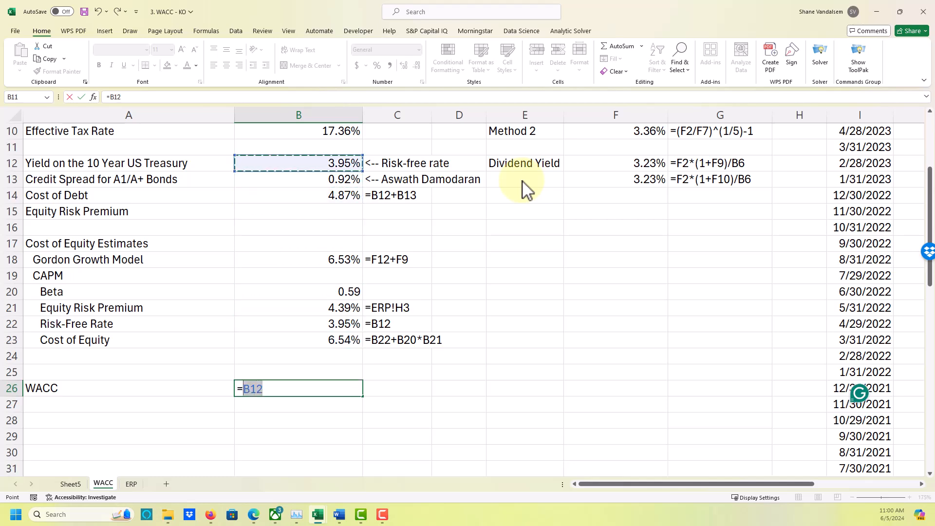
pyautogui.press('Up')
pyautogui.press('Up')
pyautogui.press('Up')
pyautogui.press('Up')
pyautogui.press('Up')
pyautogui.press('Up')
pyautogui.scroll(2, 526, 188)
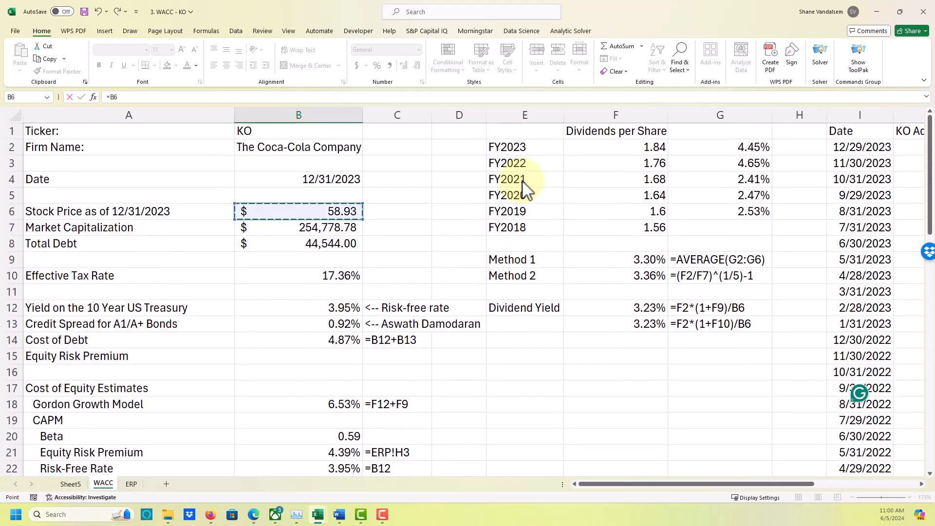
pyautogui.press('Down')
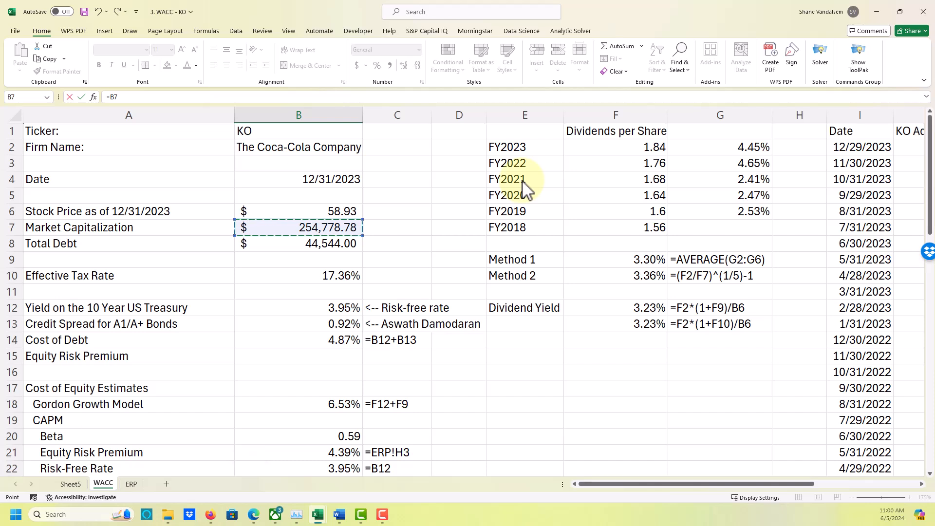
pyautogui.write('/(')
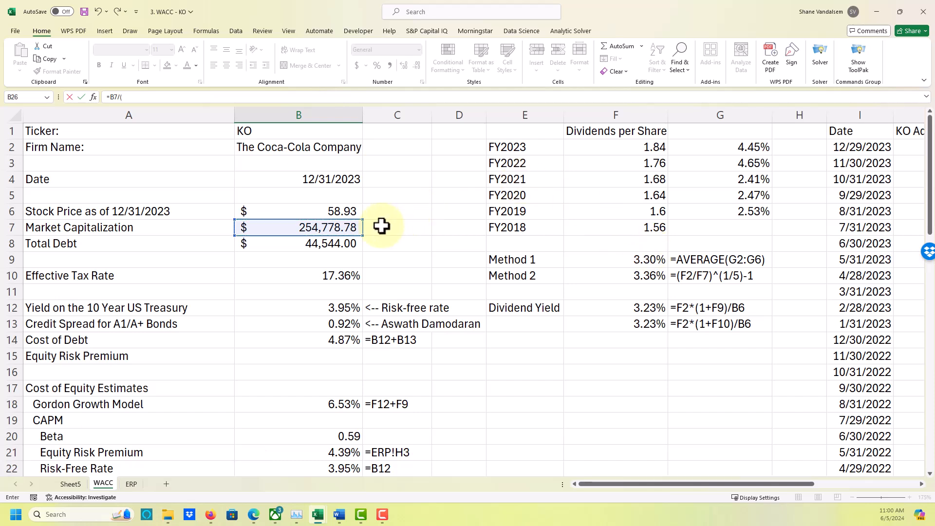
pyautogui.click(339, 228)
pyautogui.write('+')
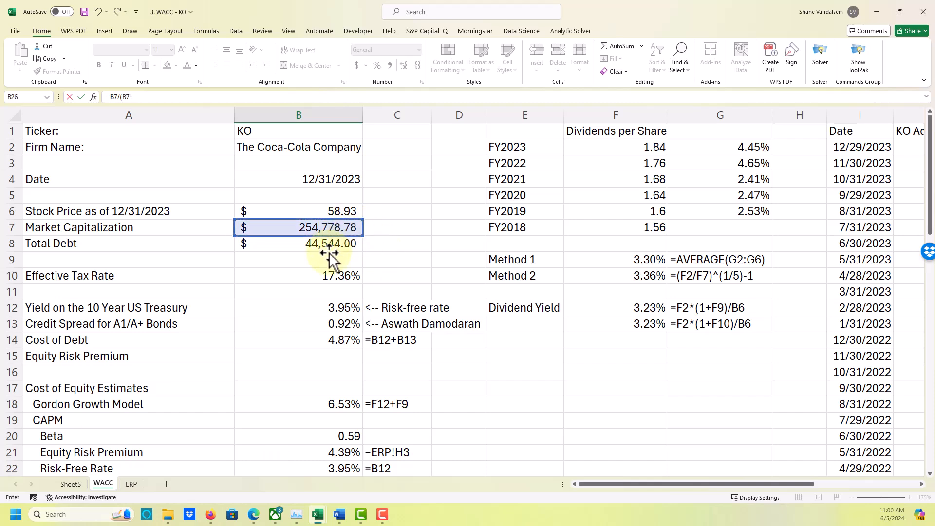
pyautogui.click(331, 245)
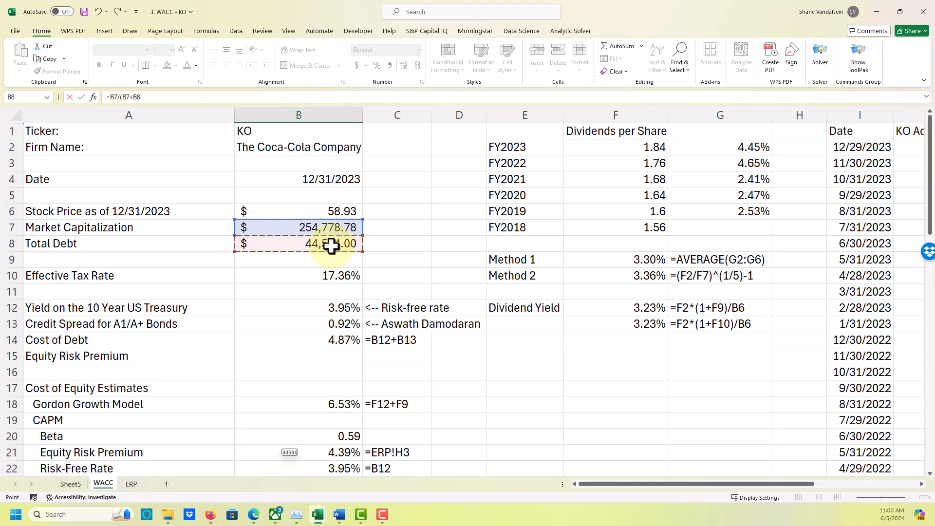
pyautogui.write(')*')
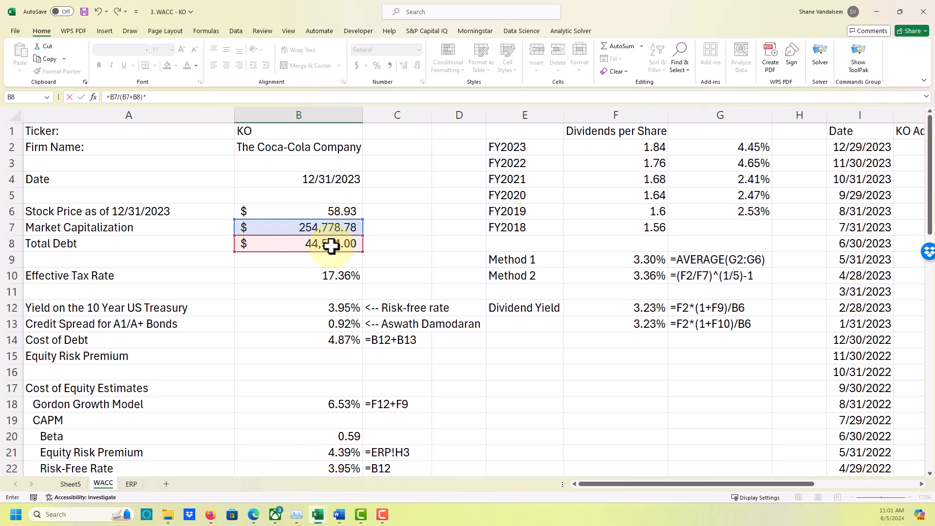
pyautogui.scroll(-2, 417, 361)
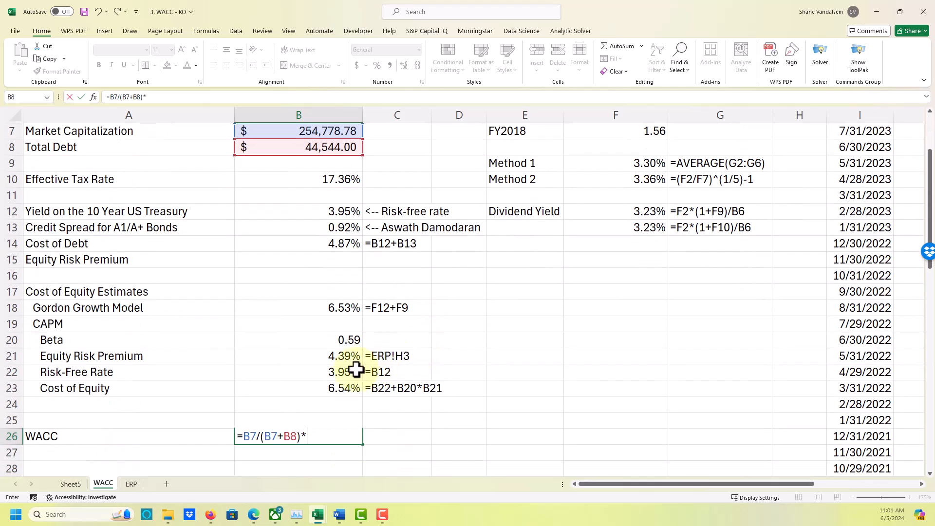
pyautogui.click(329, 390)
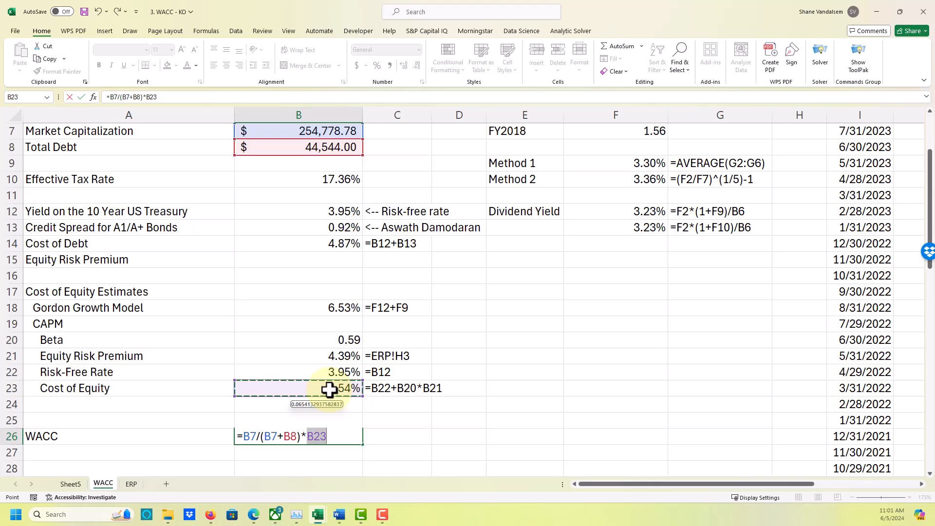
# Extend the B26 formula by adding the debt weight, +B8/(B7+B8).
pyautogui.write('+')
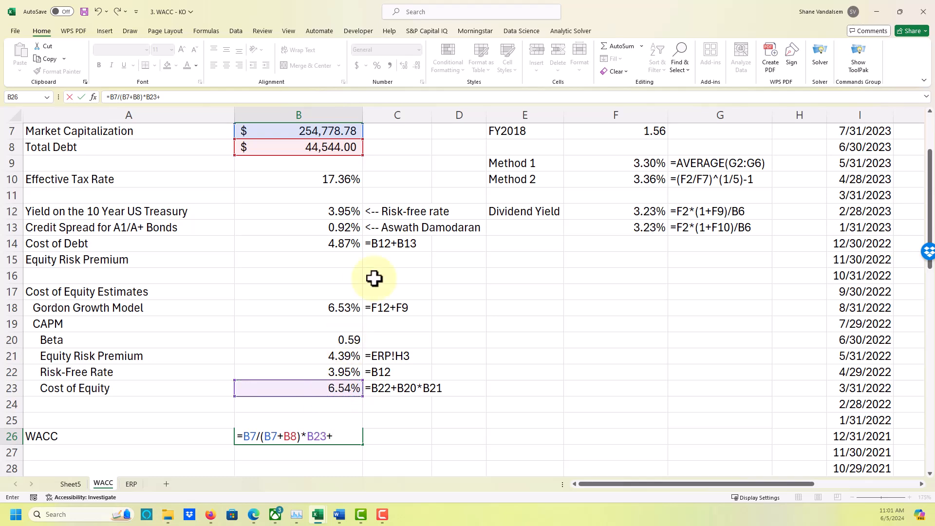
pyautogui.scroll(2, 373, 277)
pyautogui.click(348, 244)
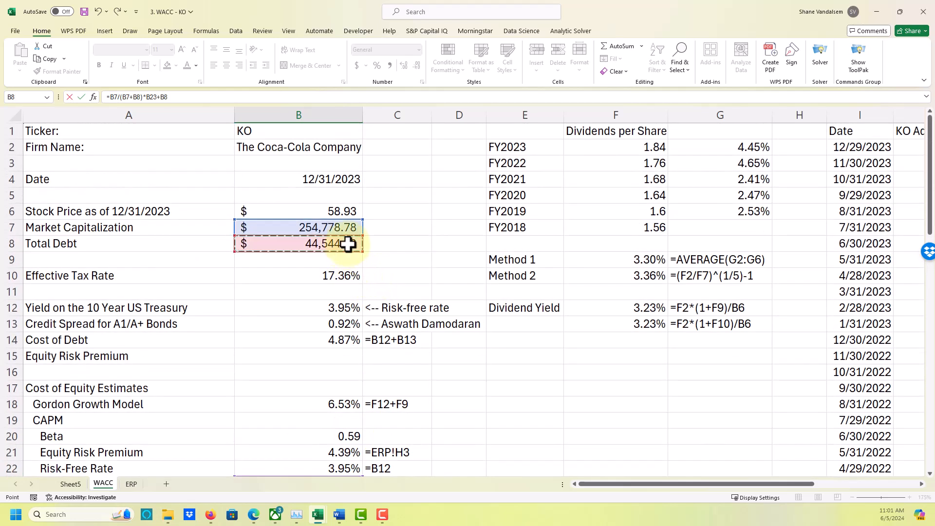
pyautogui.write('/(')
pyautogui.click(344, 225)
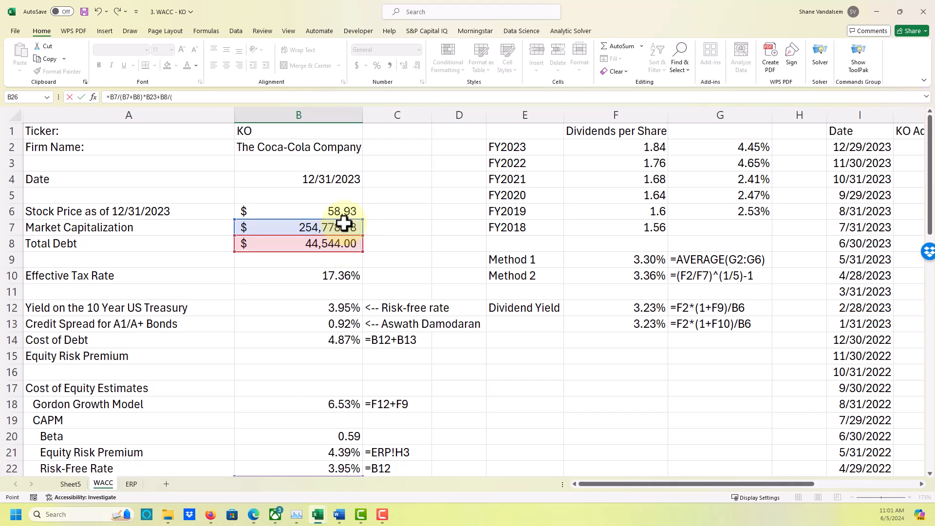
pyautogui.write('+')
pyautogui.click(348, 246)
pyautogui.write(')')
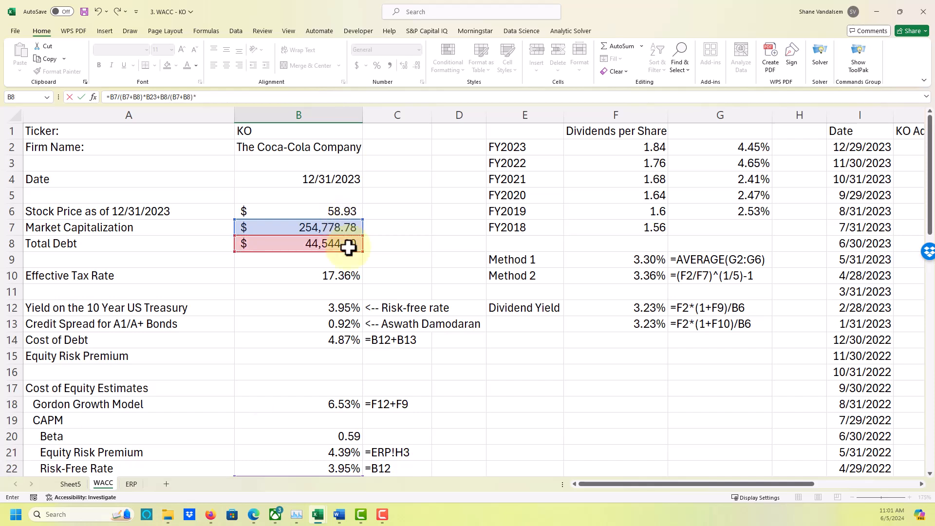
pyautogui.write('*')
# Complete the B26 formula with the after-tax cost of debt, *B14*(1-B10), and format the cell as a percentage with two decimals.
pyautogui.click(354, 341)
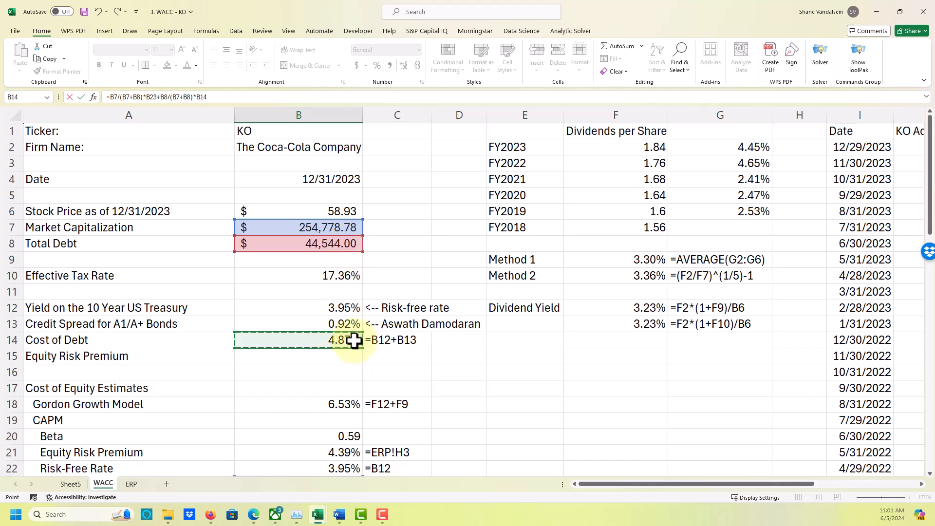
pyautogui.write('*(1-')
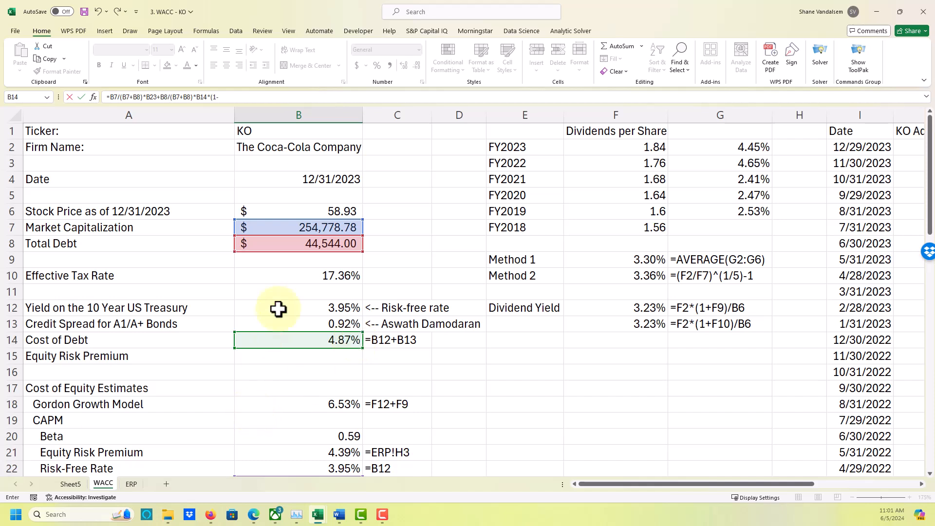
pyautogui.click(284, 275)
pyautogui.write(')')
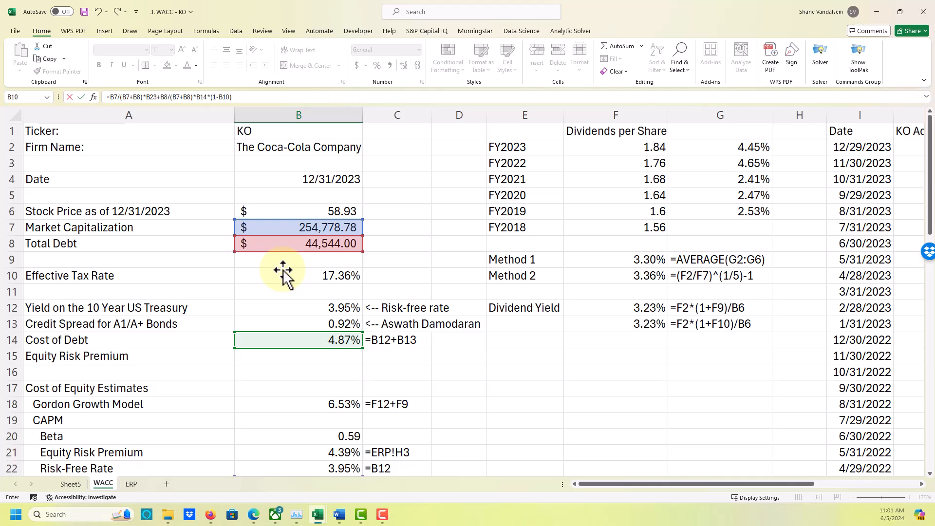
pyautogui.hotkey('ctrl', 'Return')
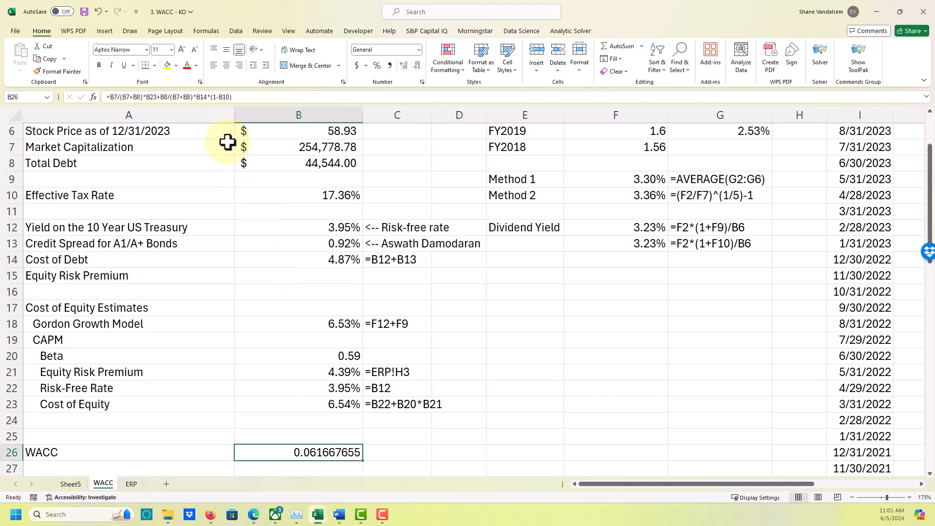
pyautogui.click(377, 65)
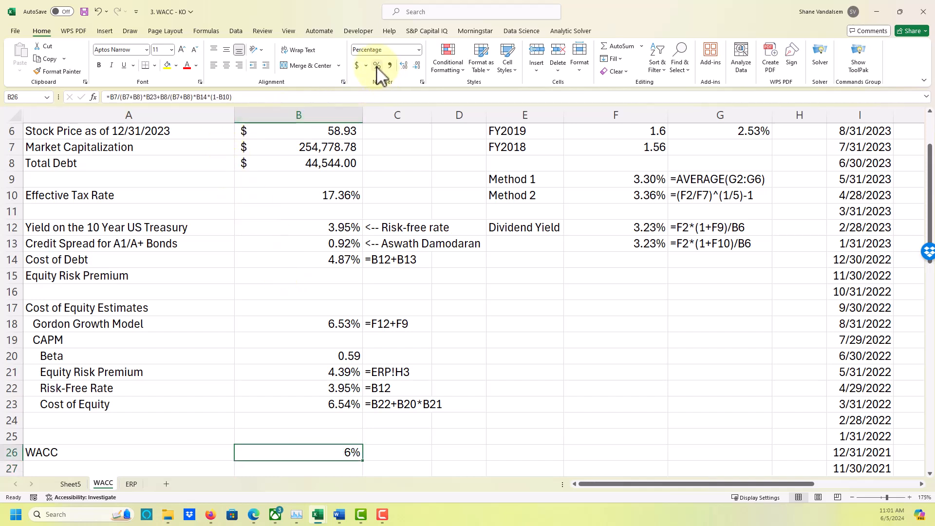
pyautogui.click(403, 65)
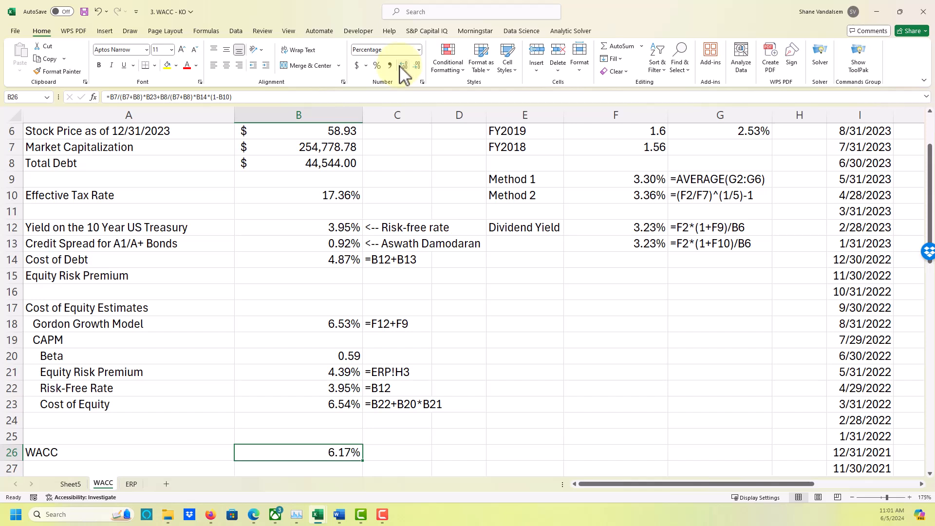
# Show the WACC formula as text in C26 with =FORMULATEXT(B26).
pyautogui.click(385, 457)
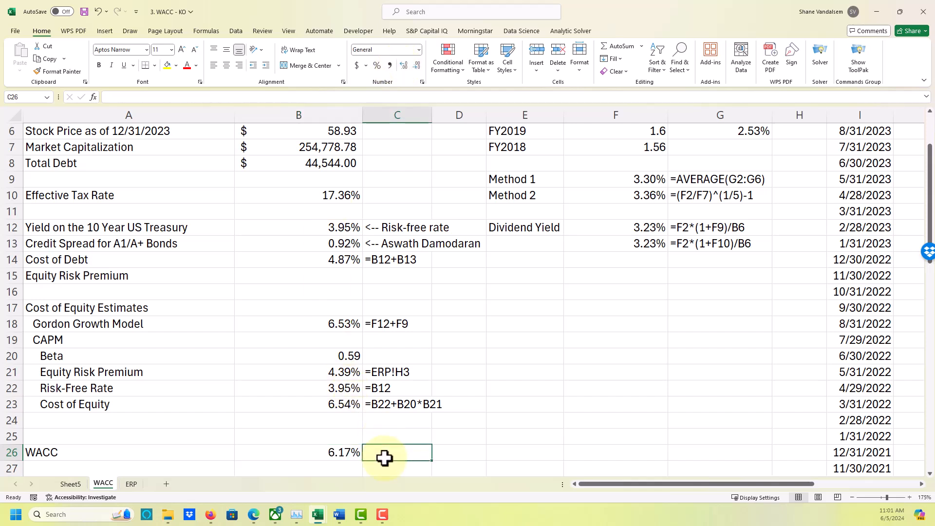
pyautogui.write('=')
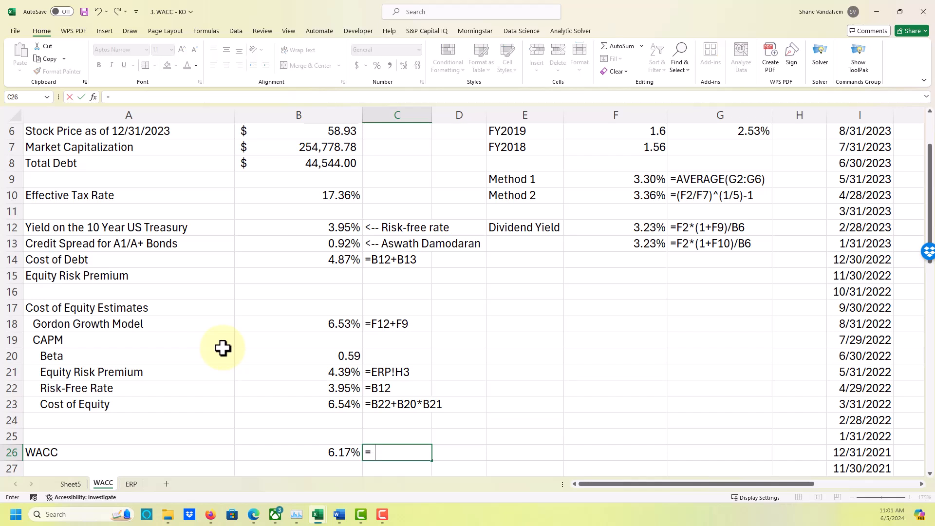
pyautogui.write('formulat')
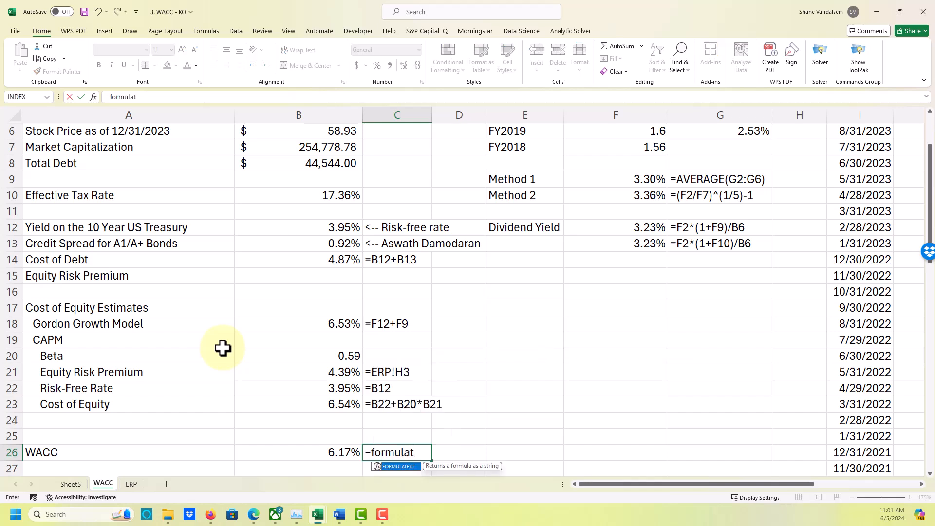
pyautogui.write('ext(')
pyautogui.press('Left')
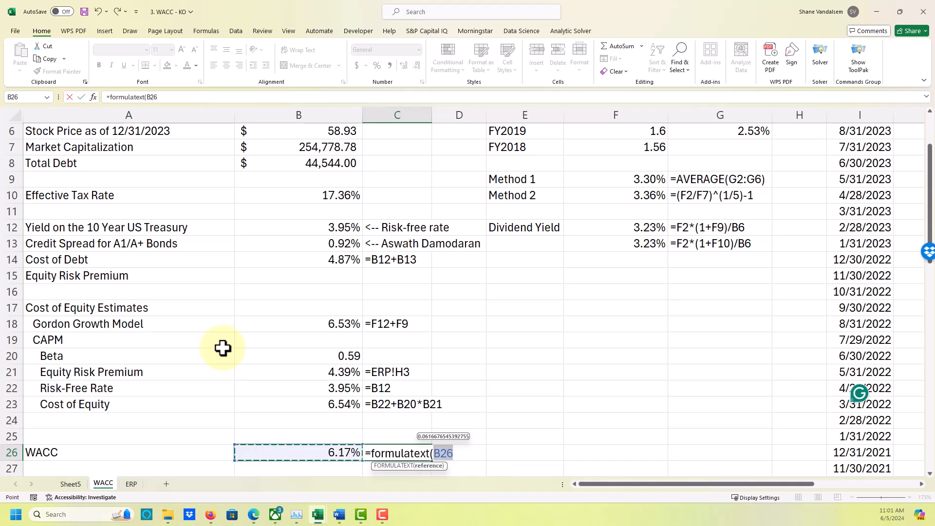
pyautogui.write(')')
pyautogui.press('Return')
pyautogui.press('Up')
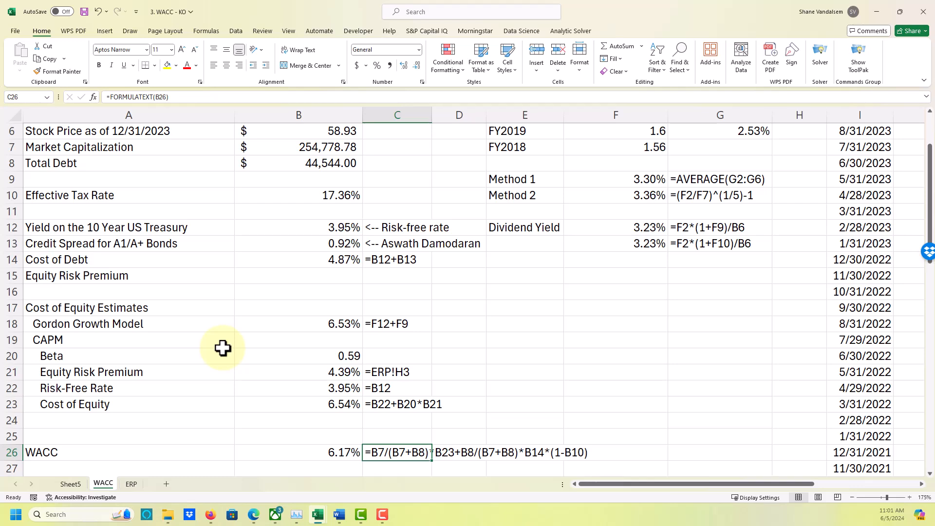
pyautogui.scroll(-1, 240, 352)
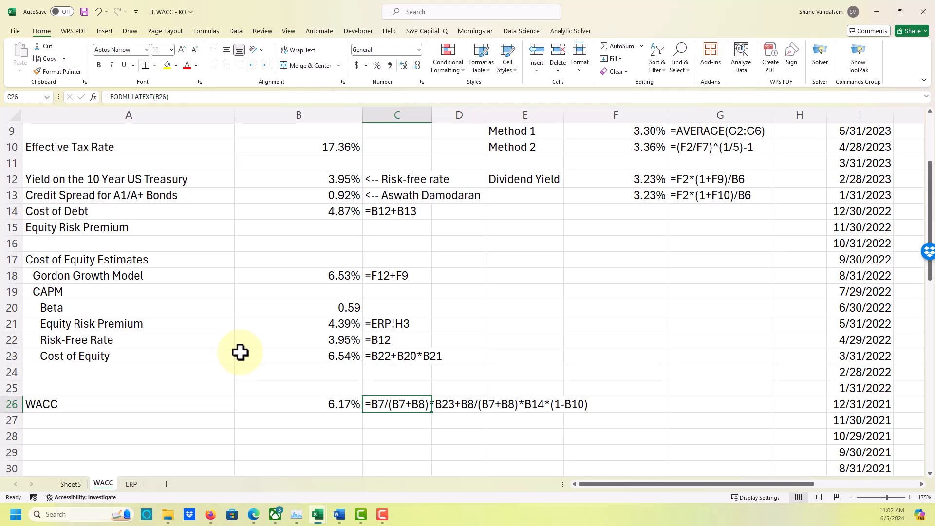
# Switch to the Word notes and start the answer after "What is the risk-free rate?" with "We're using the Yield on".
pyautogui.click(340, 515)
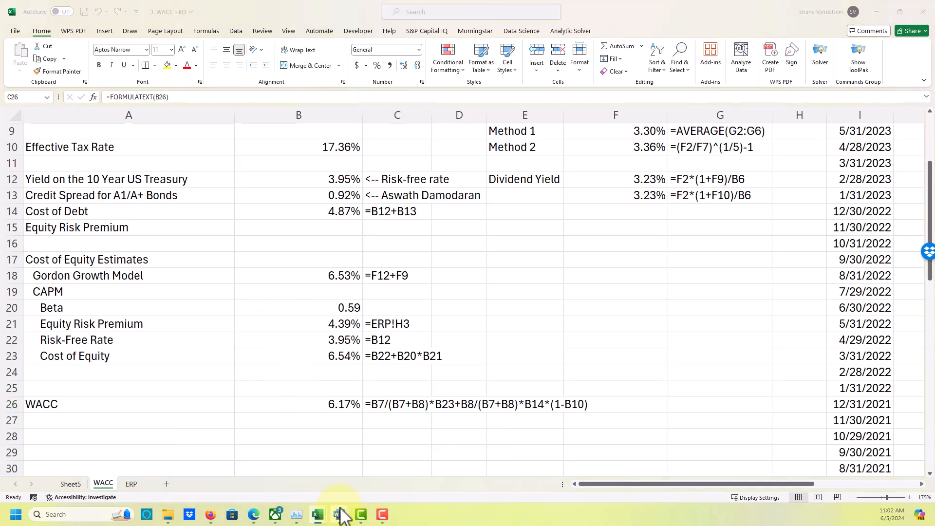
pyautogui.moveTo(350, 516)
pyautogui.click(434, 482)
pyautogui.scroll(-10, 287, 376)
pyautogui.scroll(-5, 287, 369)
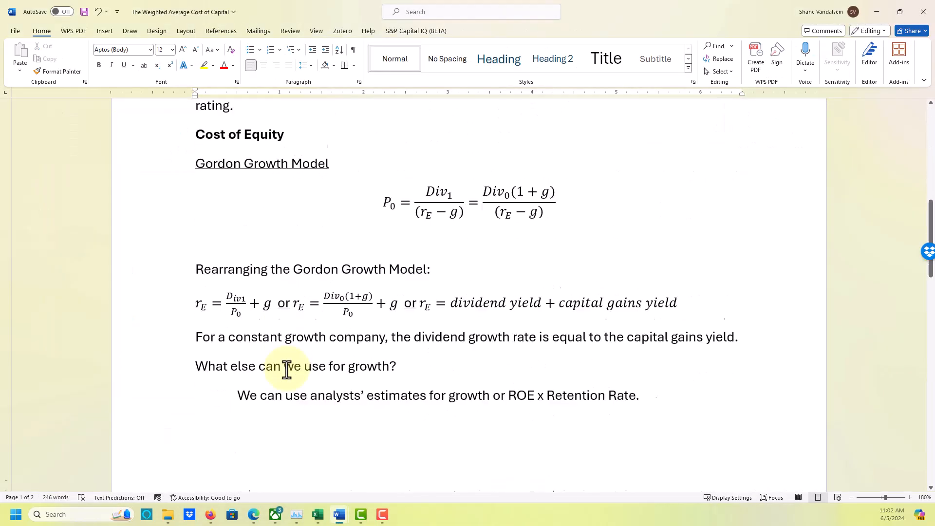
pyautogui.scroll(-15, 313, 306)
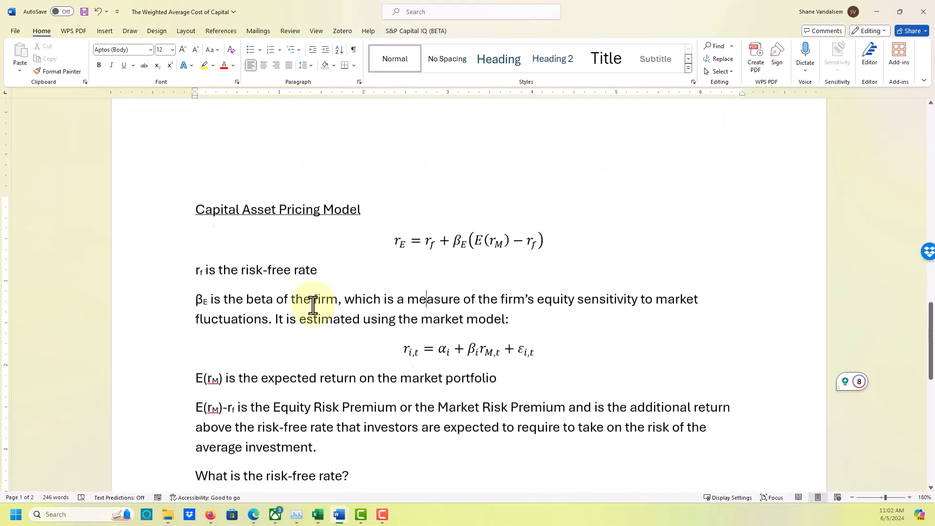
pyautogui.click(391, 255)
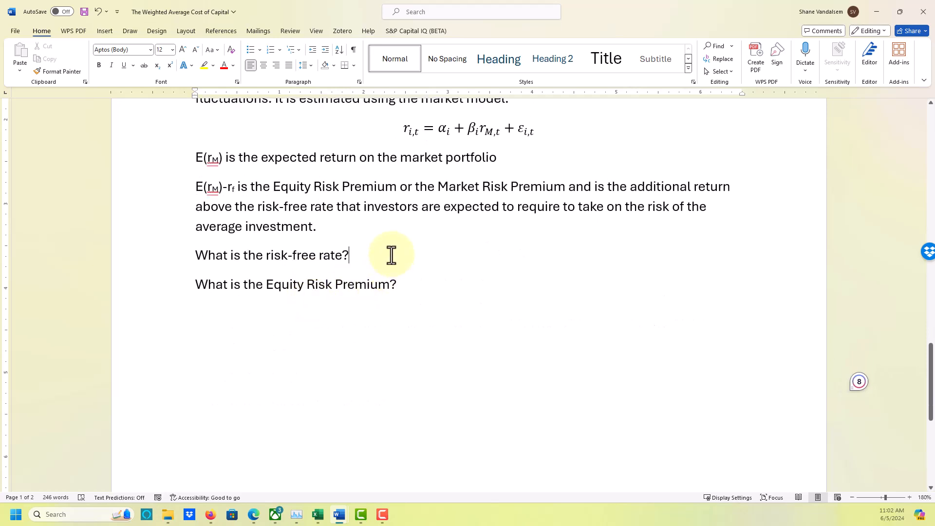
pyautogui.write('We;r')
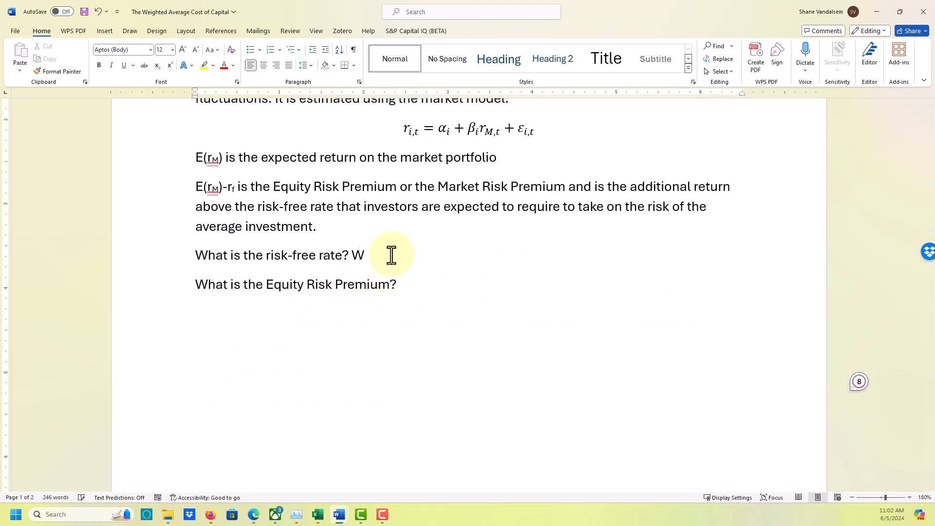
pyautogui.press('BackSpace')
pyautogui.press('BackSpace')
pyautogui.write("'")
pyautogui.write('re using th')
pyautogui.write('e ')
pyautogui.write('Yield on t')
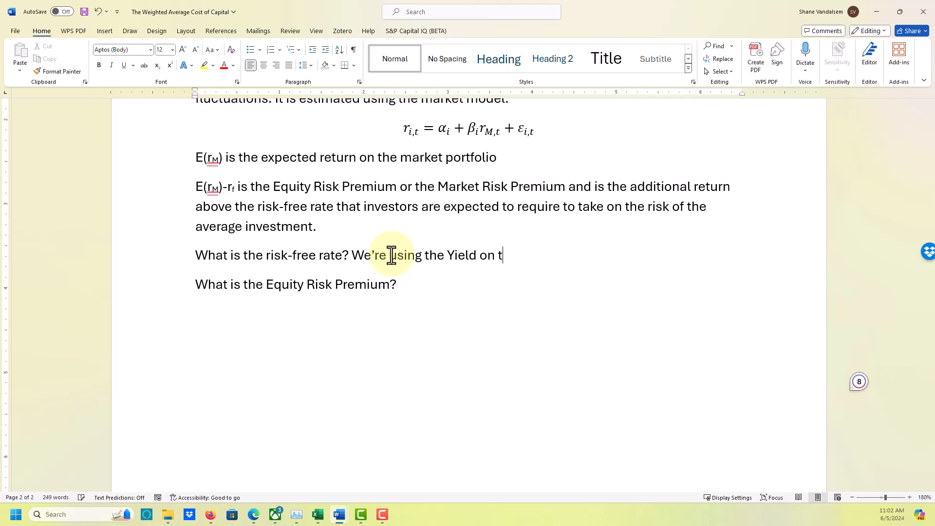
pyautogui.write('he 10 Year US Treats')
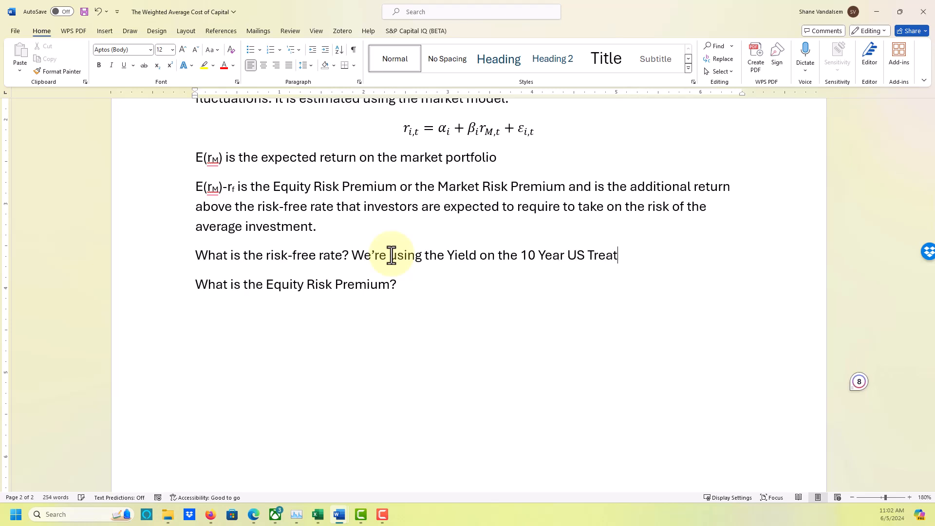
# Finish the risk-free rate sentence with "the 10 Year US Treasury.".
pyautogui.press('BackSpace')
pyautogui.press('BackSpace')
pyautogui.write('sury.')
pyautogui.press('BackSpace')
pyautogui.write('can')
pyautogui.press('BackSpace')
pyautogui.press('BackSpace')
pyautogui.press('BackSpace')
pyautogui.write('. We can also use the the 1')
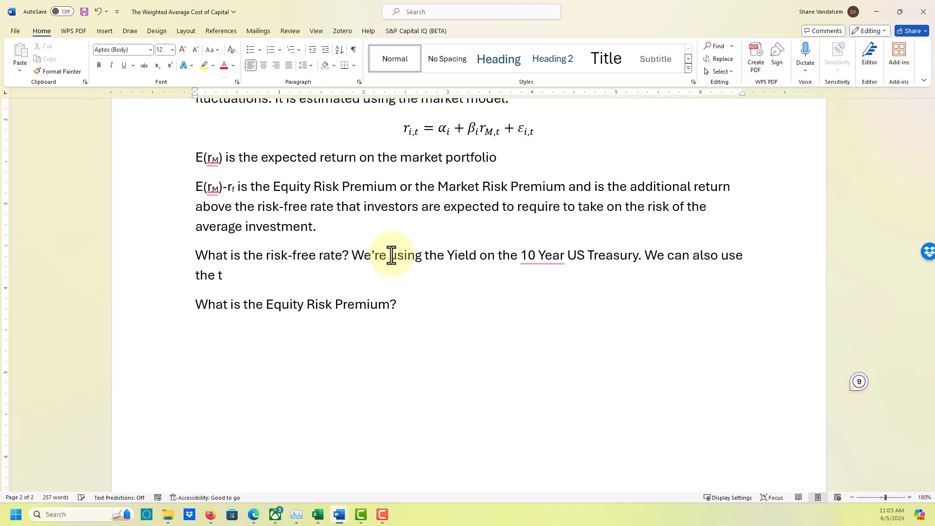
pyautogui.write('0')
# Begin a second sentence in the risk-free rate answer: "We can also use the 10 Year US".
pyautogui.press('BackSpace')
pyautogui.press('BackSpace')
pyautogui.press('BackSpace')
pyautogui.press('BackSpace')
pyautogui.press('BackSpace')
pyautogui.press('BackSpace')
pyautogui.write('10 Year US Treasuriy')
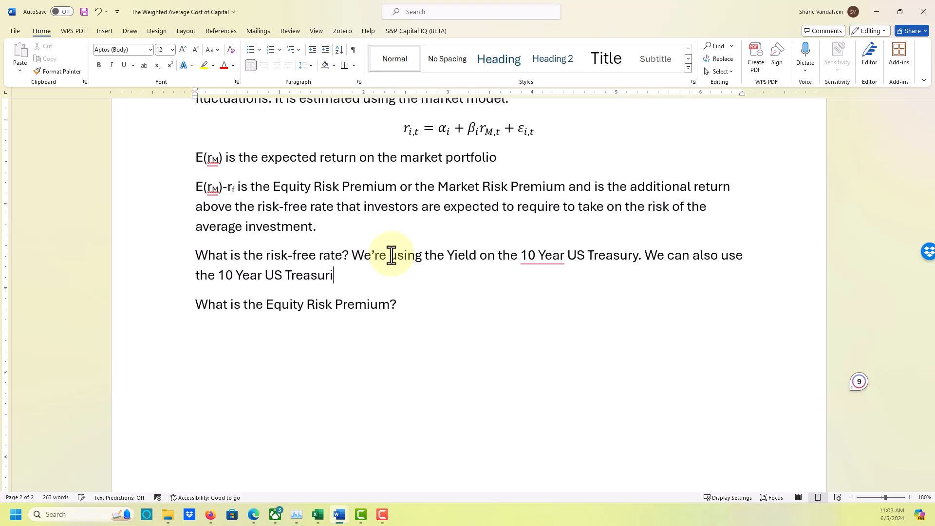
# Correct the spelling of "Treasury" and end the second sentence with "Constant Maturity Rate.".
pyautogui.press('BackSpace')
pyautogui.press('BackSpace')
pyautogui.press('BackSpace')
pyautogui.write('y Constant Maturith R')
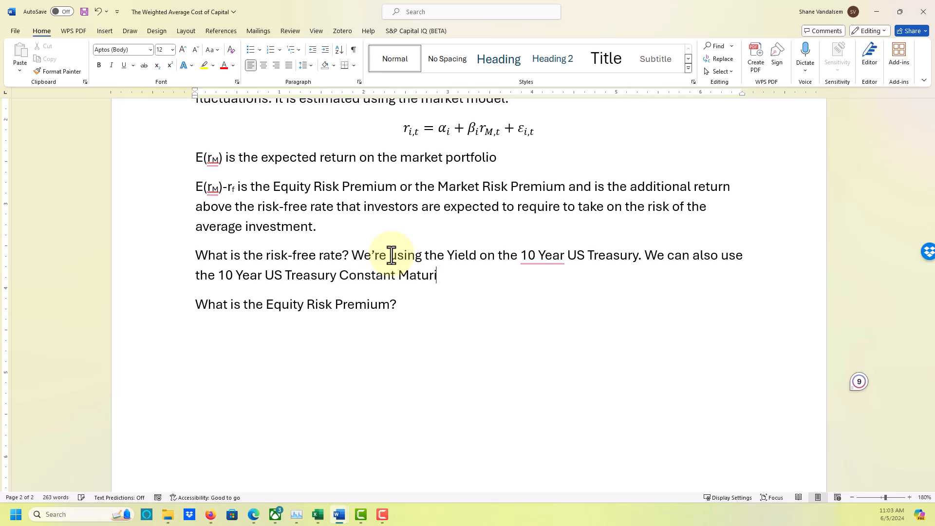
pyautogui.press('BackSpace')
# Retype the end of the next question so that it reads "What is the Equity Risk Premium?" followed by a space.
pyautogui.press('BackSpace')
pyautogui.press('BackSpace')
pyautogui.write('y Rate.')
pyautogui.press('BackSpace')
pyautogui.press('BackSpace')
pyautogui.press('BackSpace')
pyautogui.press('BackSpace')
pyautogui.press('BackSpace')
pyautogui.press('BackSpace')
pyautogui.press('BackSpace')
pyautogui.press('BackSpace')
pyautogui.press('BackSpace')
pyautogui.press('BackSpace')
pyautogui.press('BackSpace')
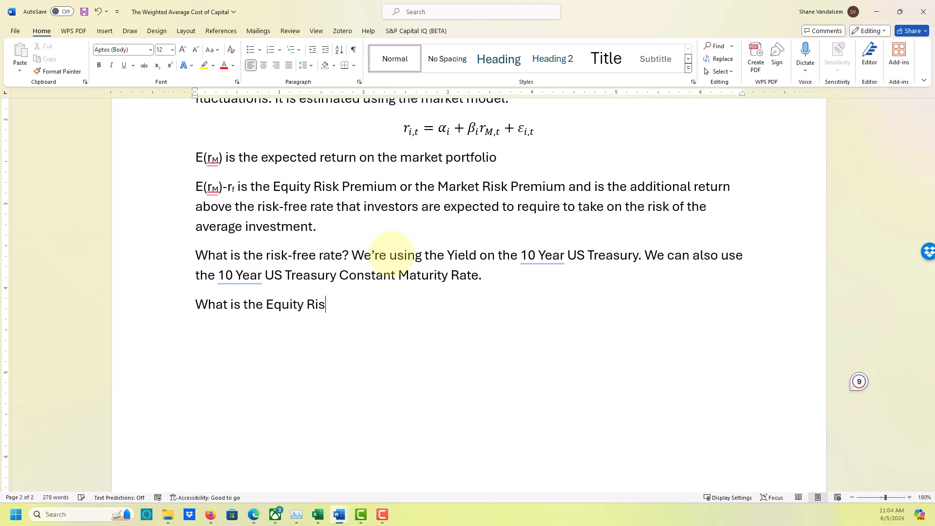
pyautogui.write('k Premium')
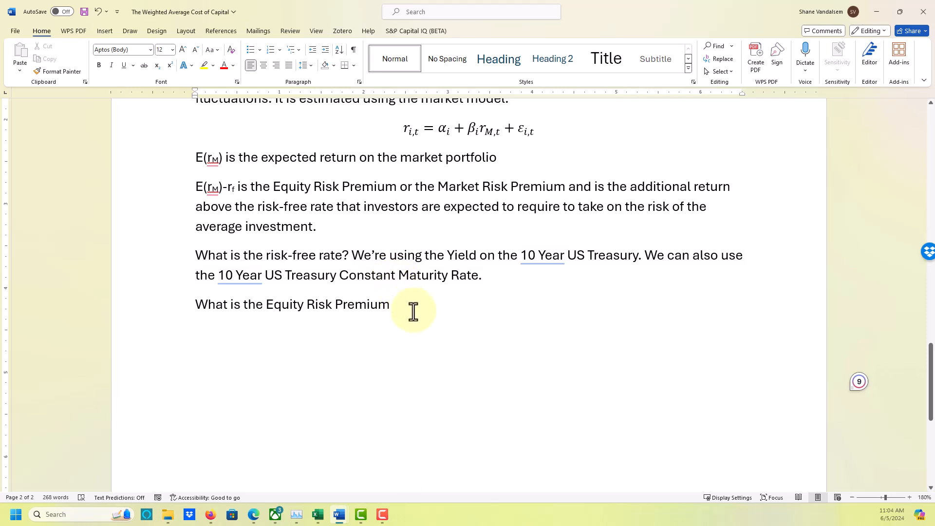
pyautogui.press('BackSpace')
pyautogui.write('? ')
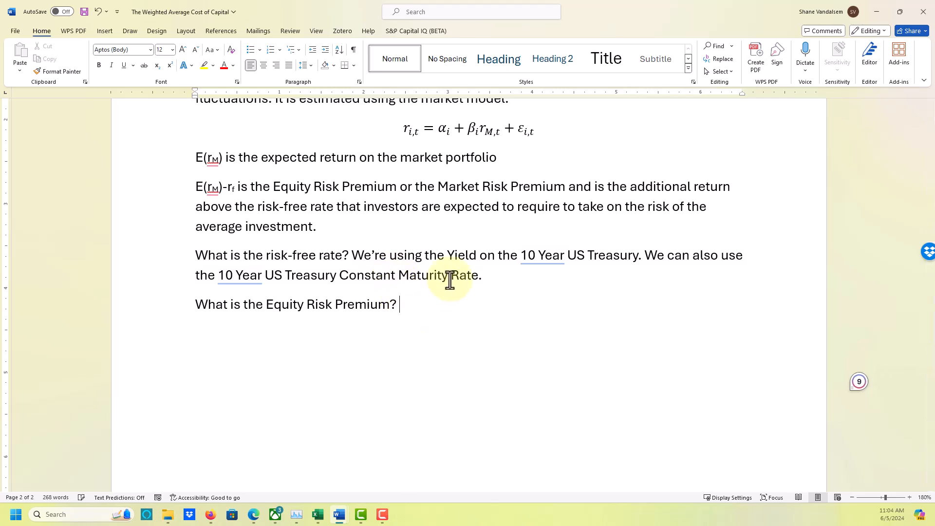
pyautogui.write('we calculate')
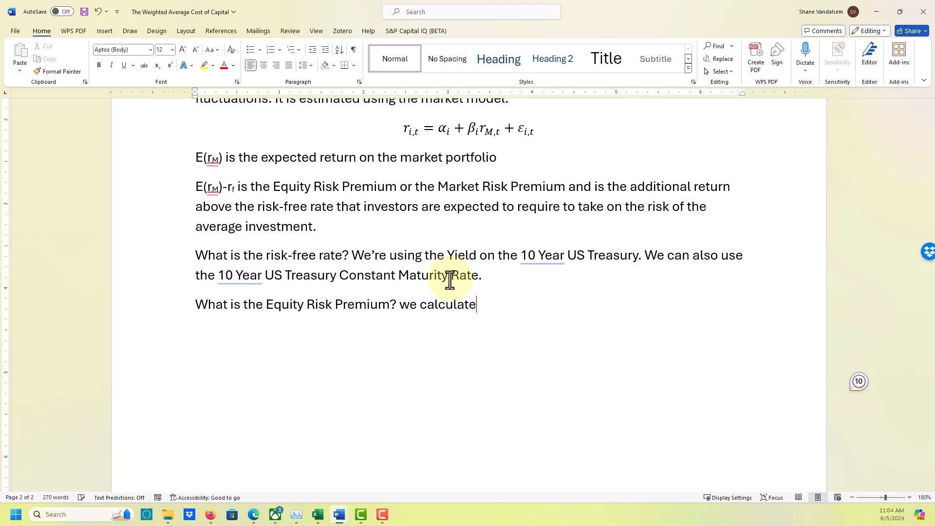
# Start the equity risk premium answer with "we calculated it as the average annual excess return above the".
pyautogui.write('d it as the average')
pyautogui.write(' annual retu')
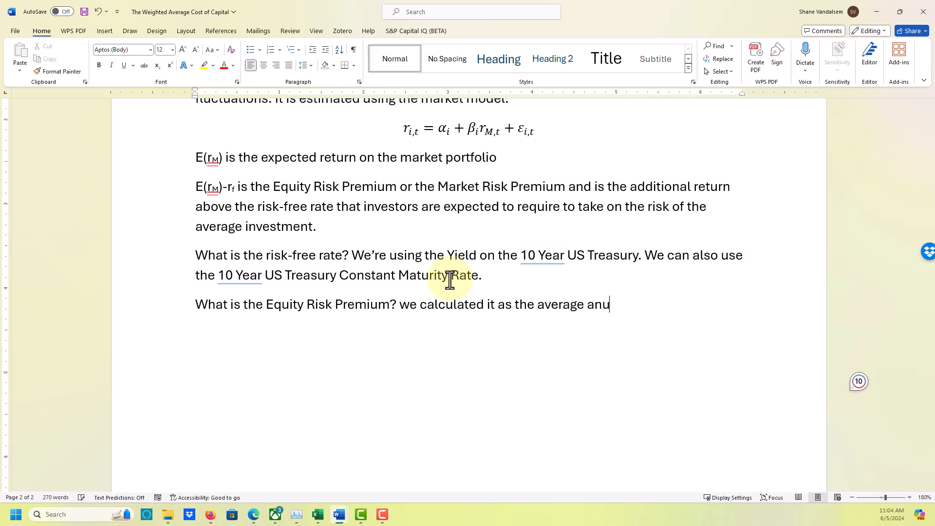
pyautogui.press('BackSpace')
pyautogui.press('BackSpace')
pyautogui.press('BackSpace')
pyautogui.press('BackSpace')
pyautogui.press('BackSpace')
pyautogui.press('BackSpace')
pyautogui.write('l excess ')
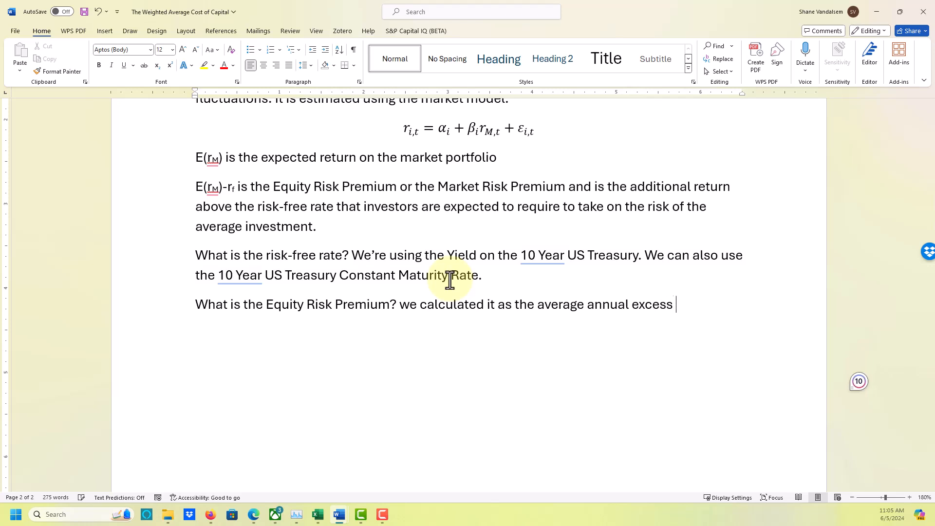
pyautogui.write('return above the ')
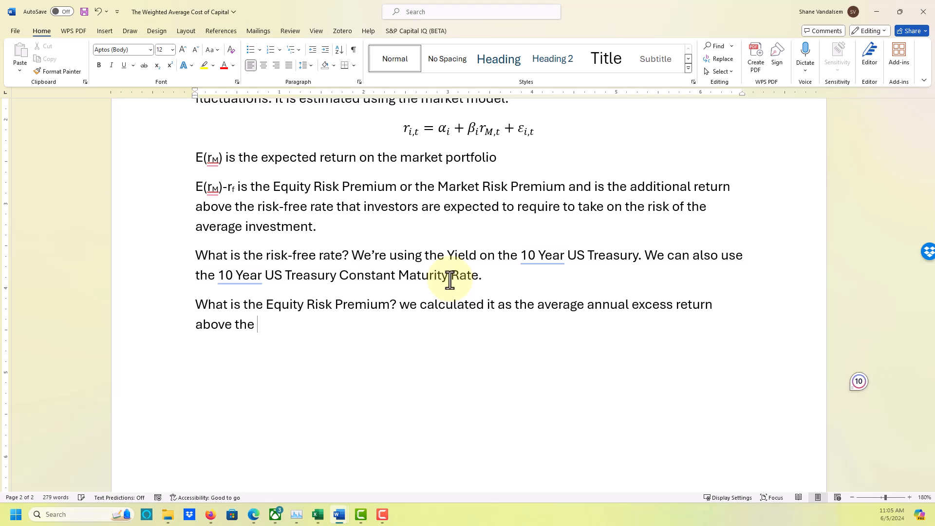
pyautogui.write('10 year ')
pyautogui.write('YS')
# Continue the equity risk premium answer with "10 year US Treasury rate".
pyautogui.press('BackSpace')
pyautogui.press('BackSpace')
pyautogui.write('S')
pyautogui.press('BackSpace')
pyautogui.write('YS')
pyautogui.press('BackSpace')
pyautogui.press('BackSpace')
pyautogui.press('BackSpace')
pyautogui.write('US Treasury')
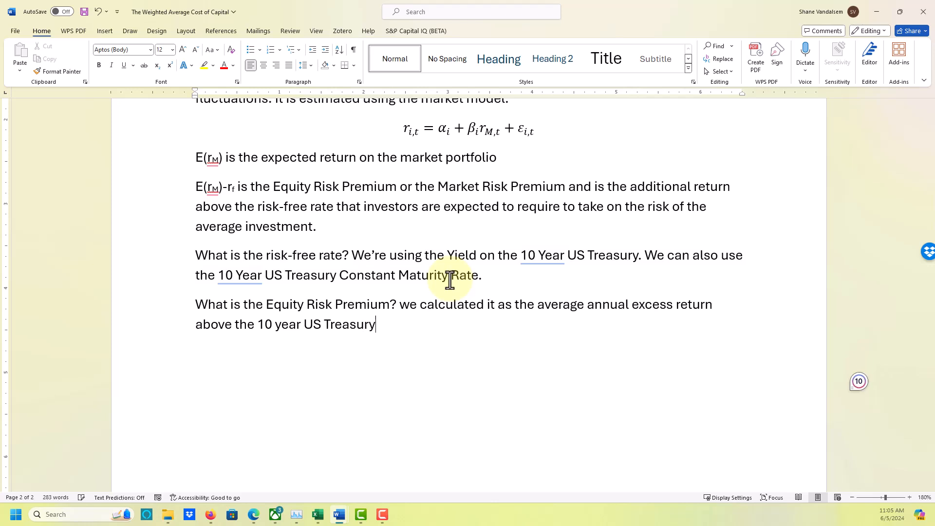
pyautogui.write(' rate  of the S&')
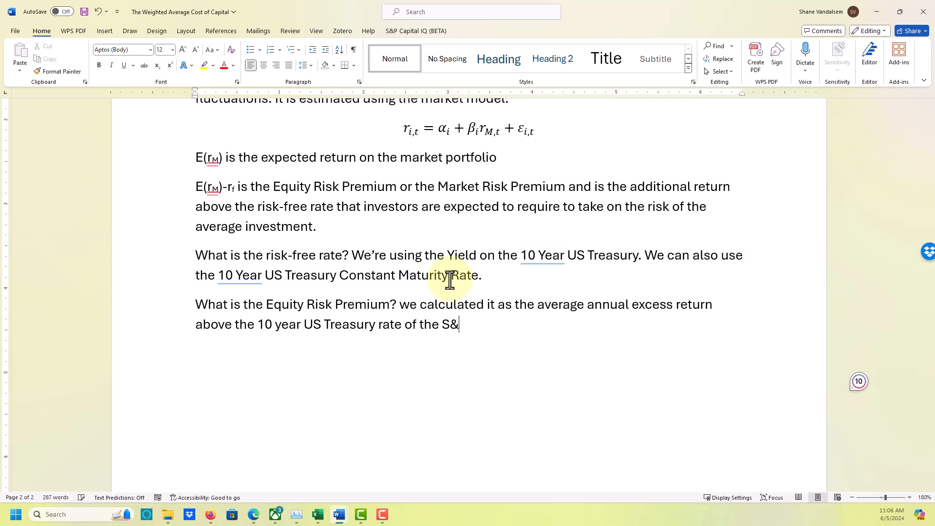
# End the equity risk premium answer with "of the S&P 500 index.".
pyautogui.write('P 500 index.')
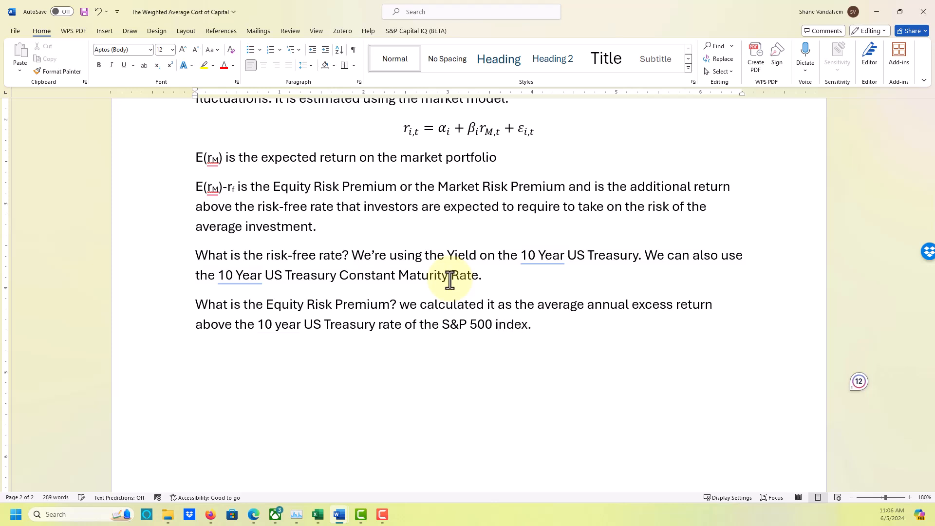